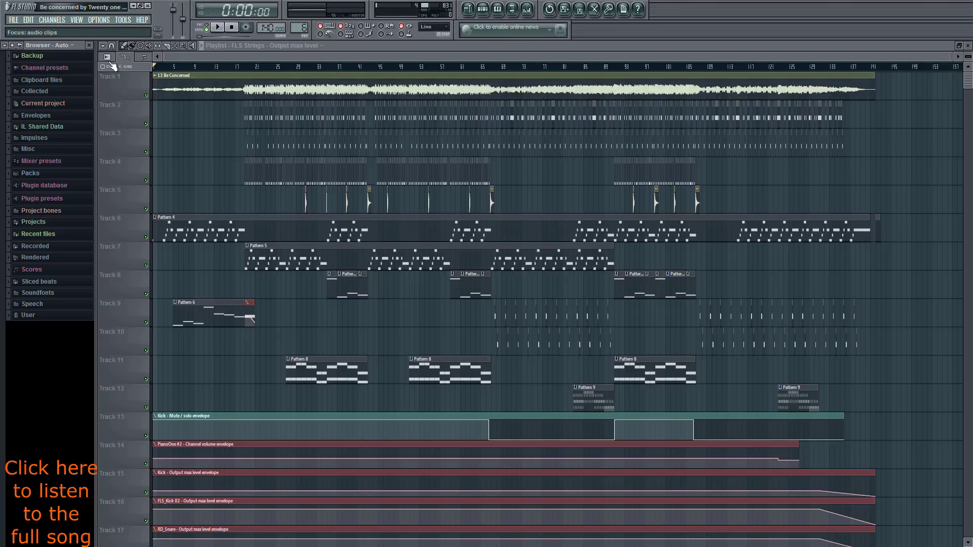
# Examine the project's pattern list and the opening bars of the playlist arrangement.
pyautogui.click(126, 57)
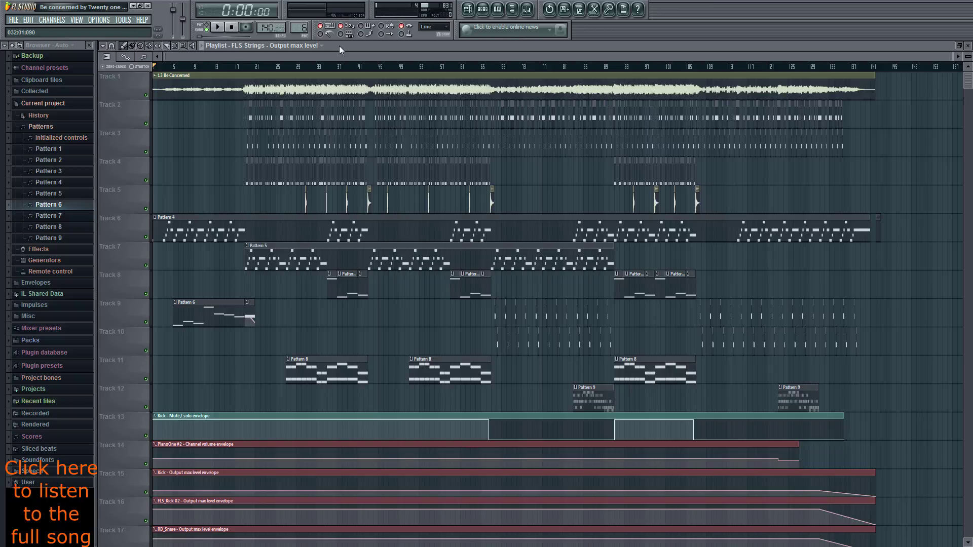
pyautogui.click(13, 128)
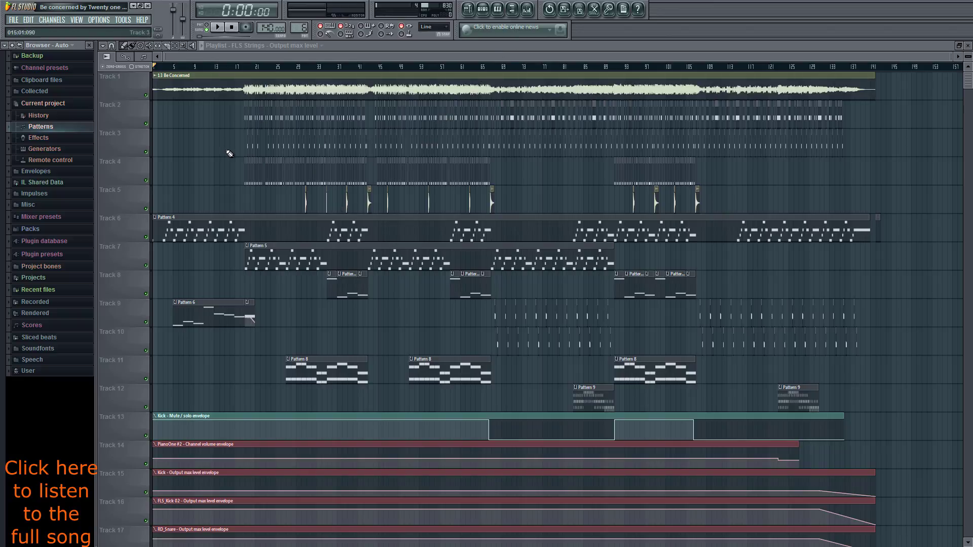
pyautogui.scroll(4, 228, 156)
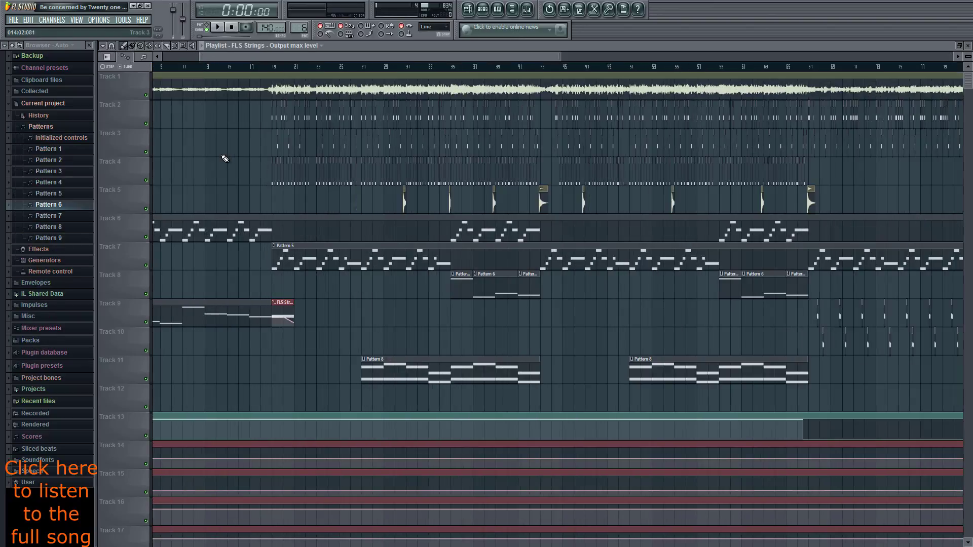
pyautogui.hscroll(-3, 203, 142)
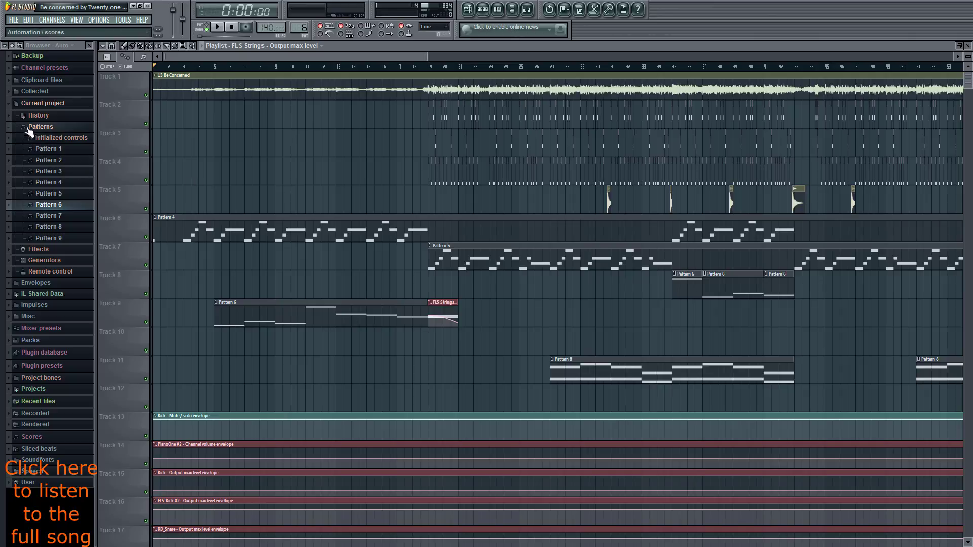
pyautogui.click(9, 104)
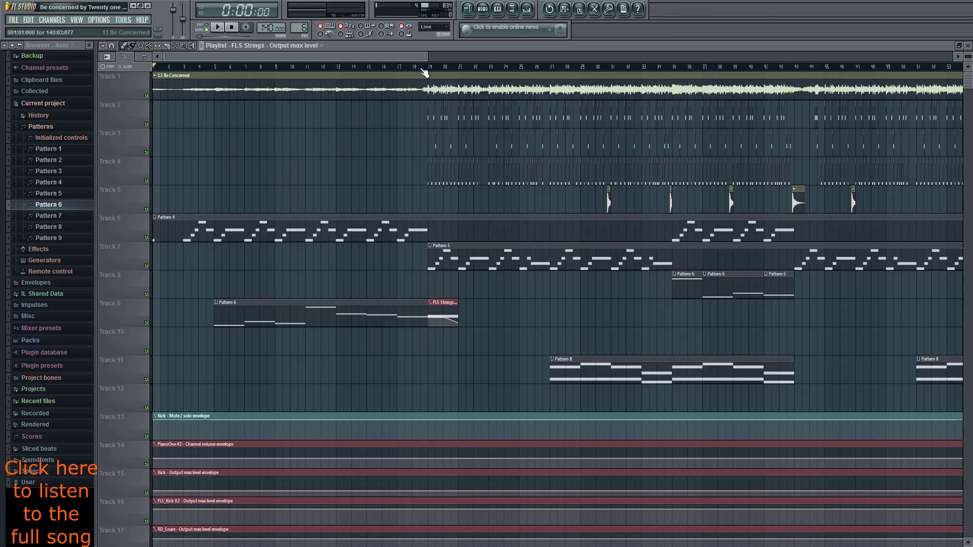
# View the channel list for Pattern 6 and close it again.
pyautogui.click(483, 8)
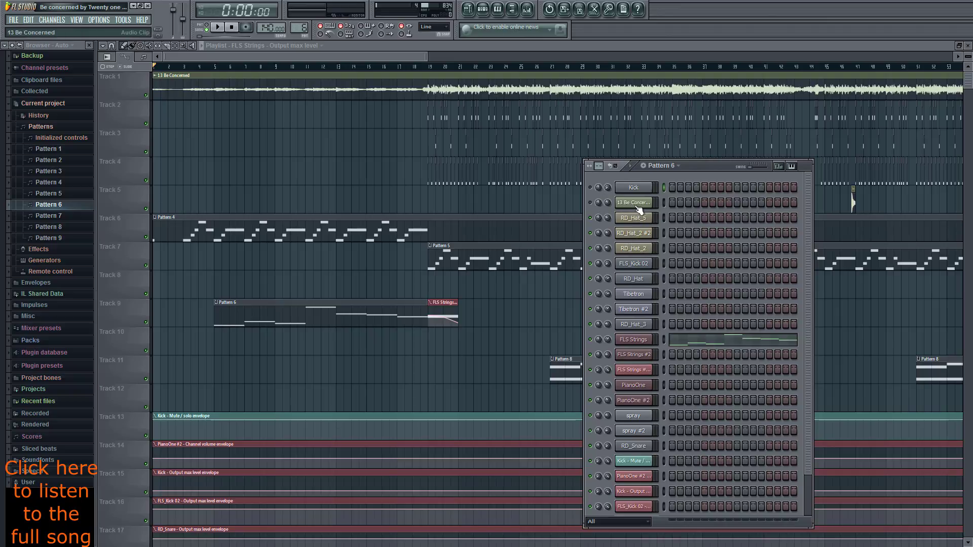
pyautogui.press('F6')
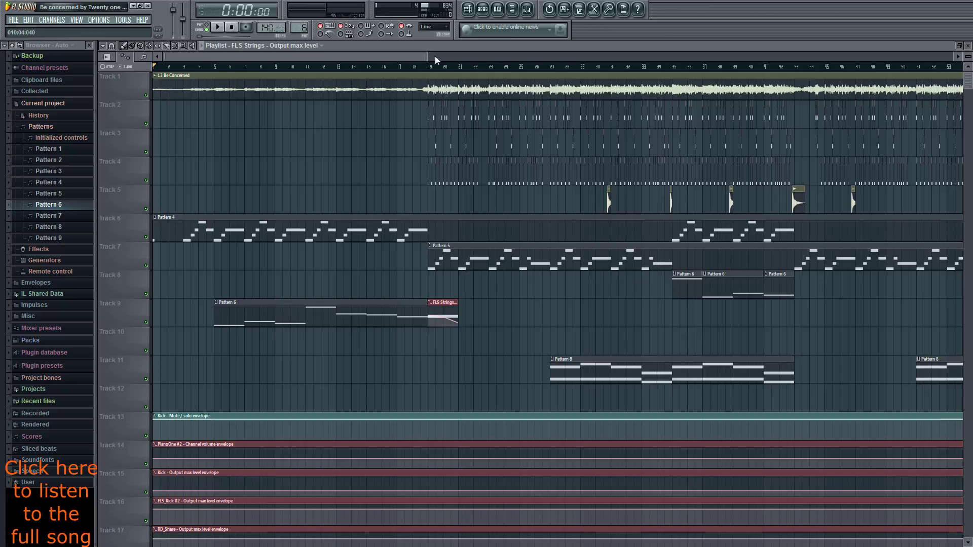
pyautogui.click(107, 57)
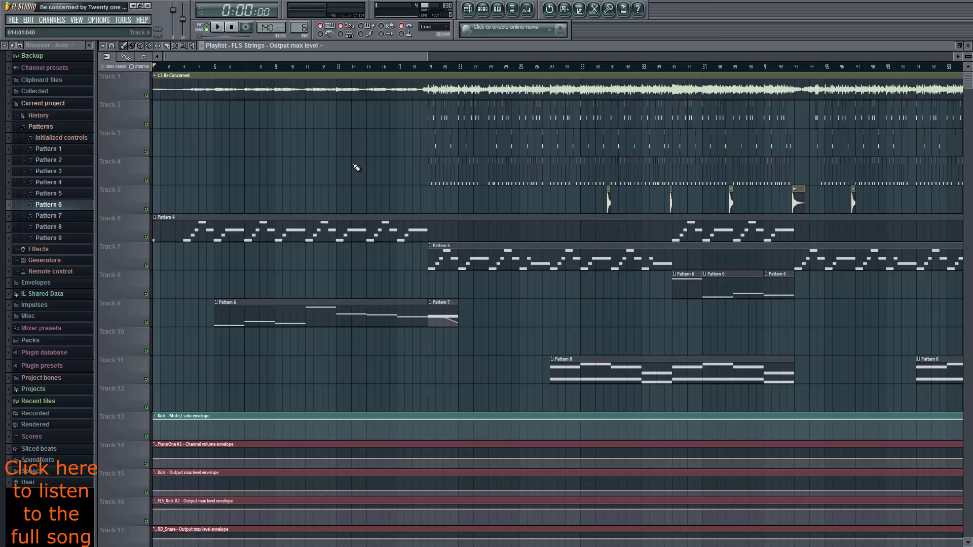
# Select Pattern 4 with the channel list shown and open the Tibetron channel's Sytrus instrument.
pyautogui.click(483, 9)
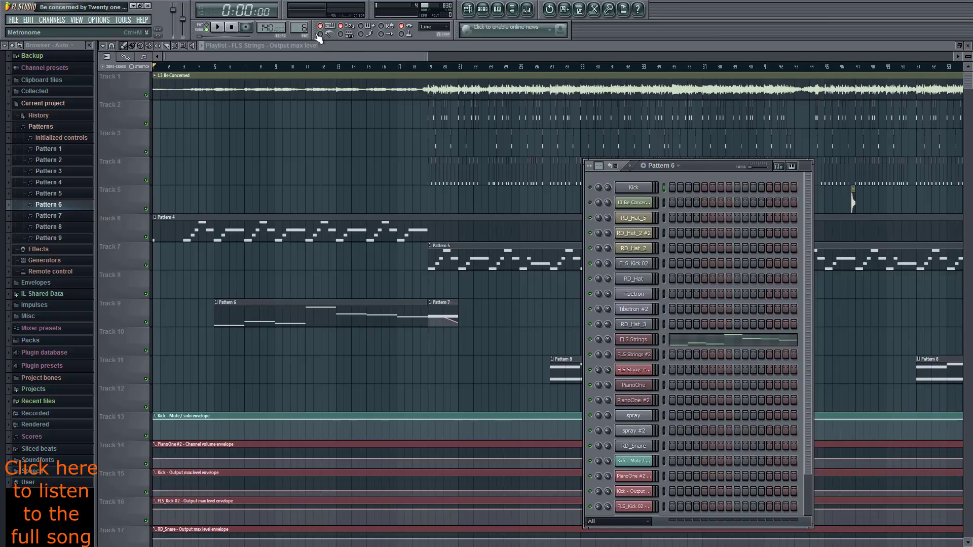
pyautogui.press('1')
pyautogui.scroll(3, 300, 28)
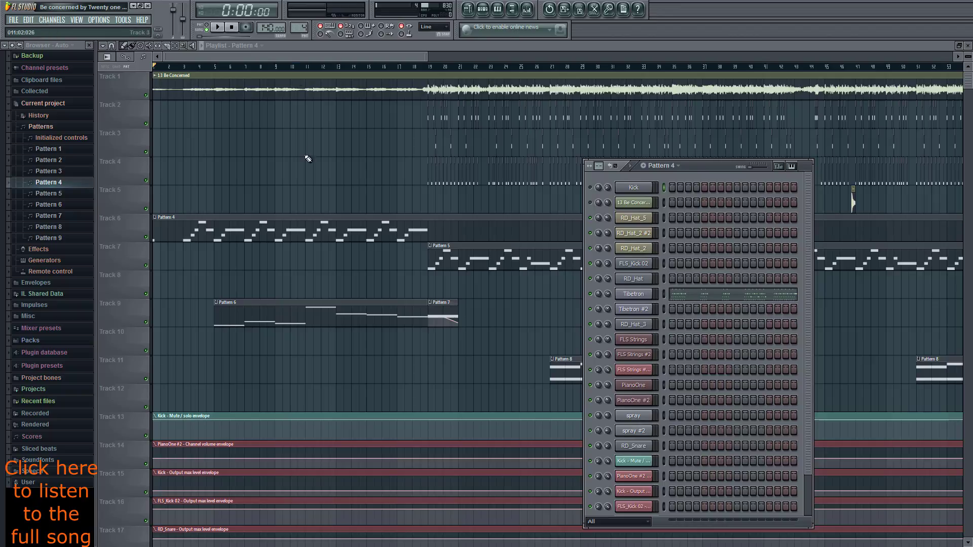
pyautogui.click(632, 295)
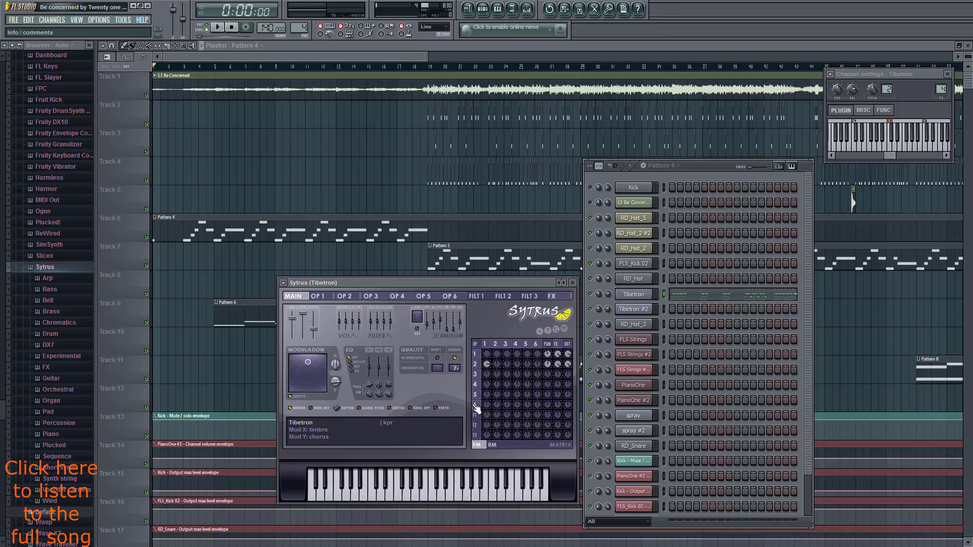
# Audition the Tibetron sound by playing a few test notes.
pyautogui.press('v')
pyautogui.press('b')
pyautogui.press('n')
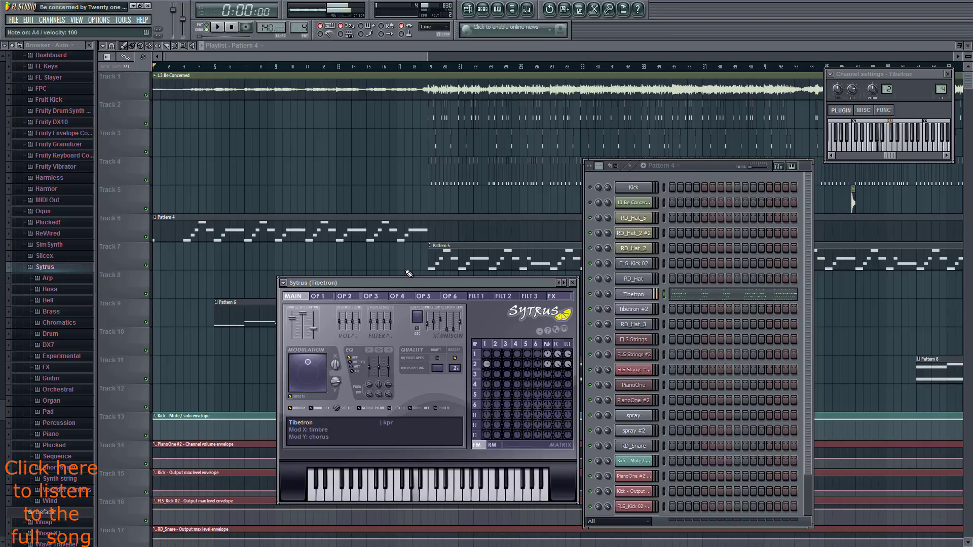
pyautogui.press('v')
pyautogui.press('n')
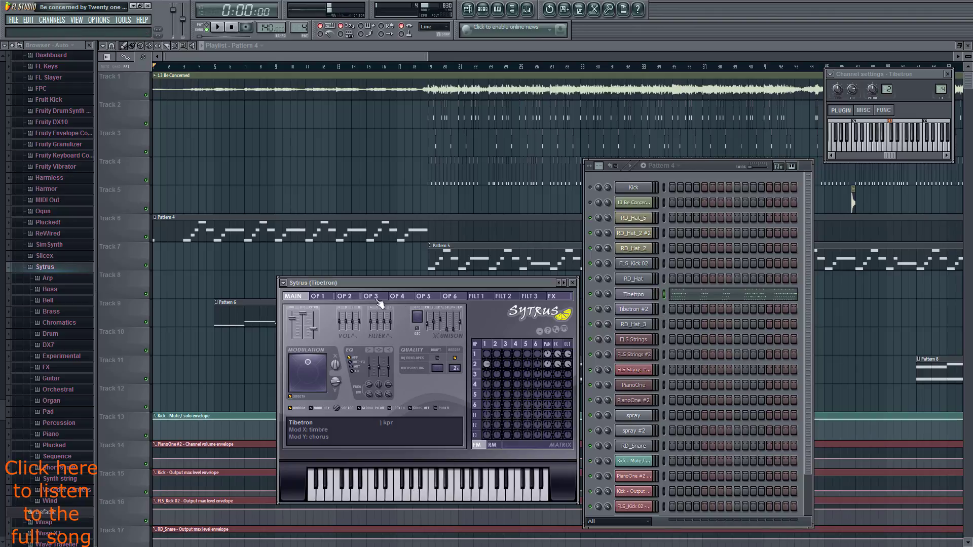
# Look through the full Sytrus preset list and close it without choosing a preset.
pyautogui.click(283, 285)
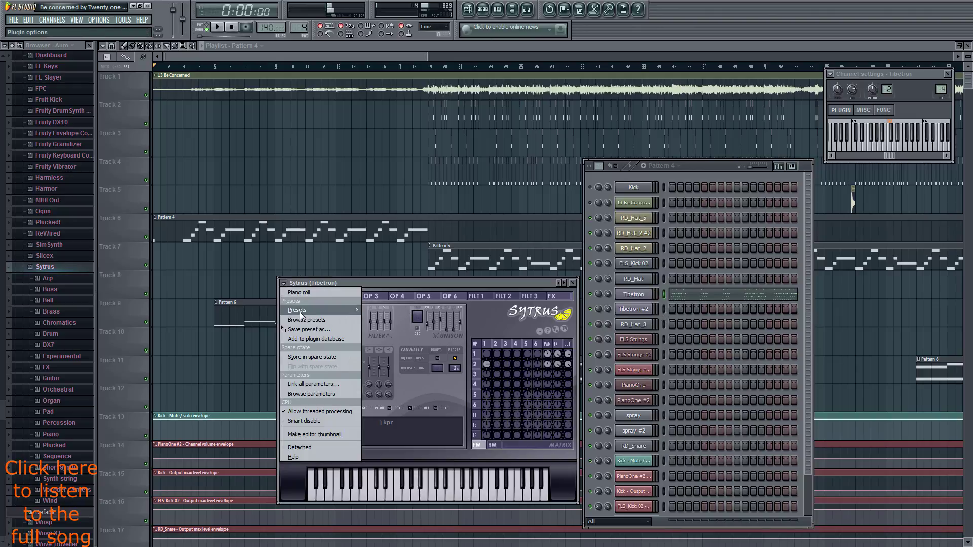
pyautogui.moveTo(299, 310)
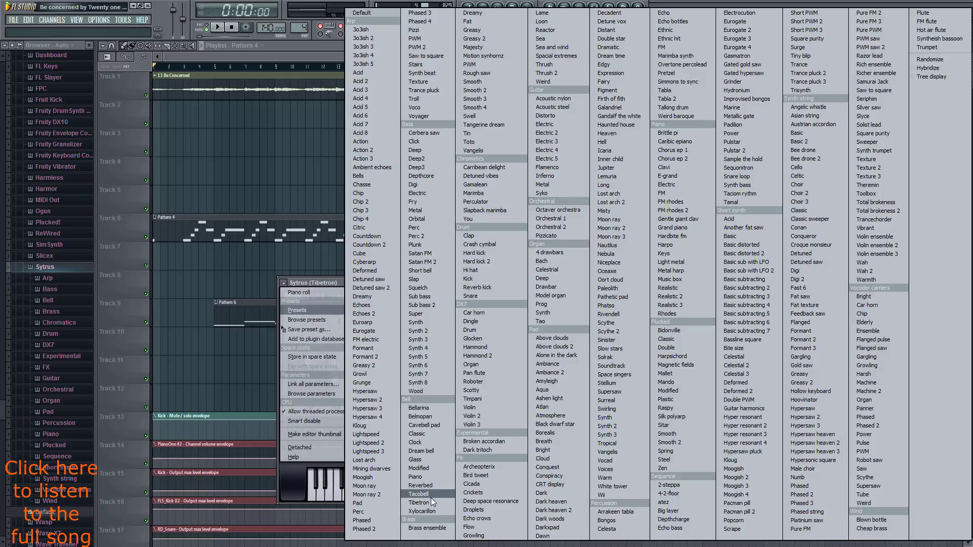
pyautogui.click(324, 282)
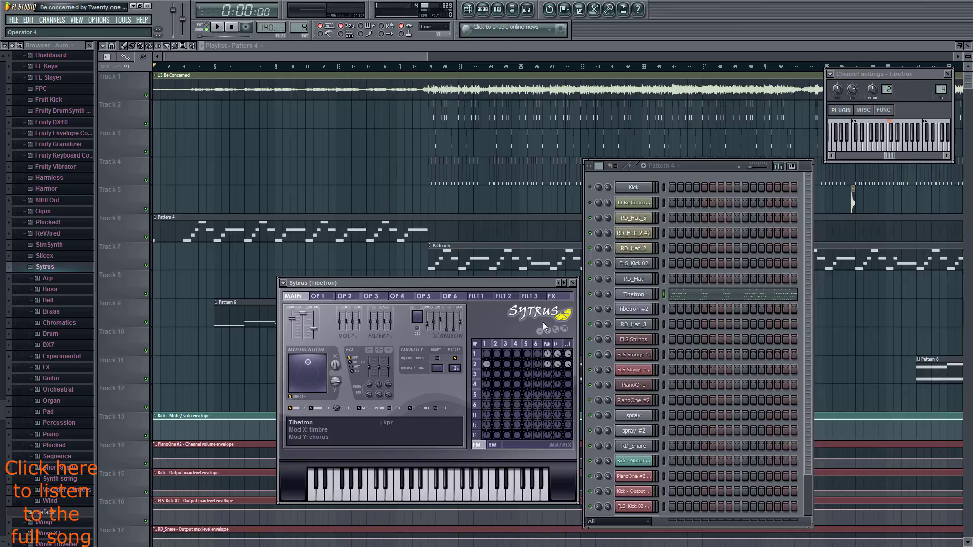
# Step forward through the Sytrus presets Trumpet and 3o3ish, and load the Tibetron preset again.
pyautogui.click(563, 282)
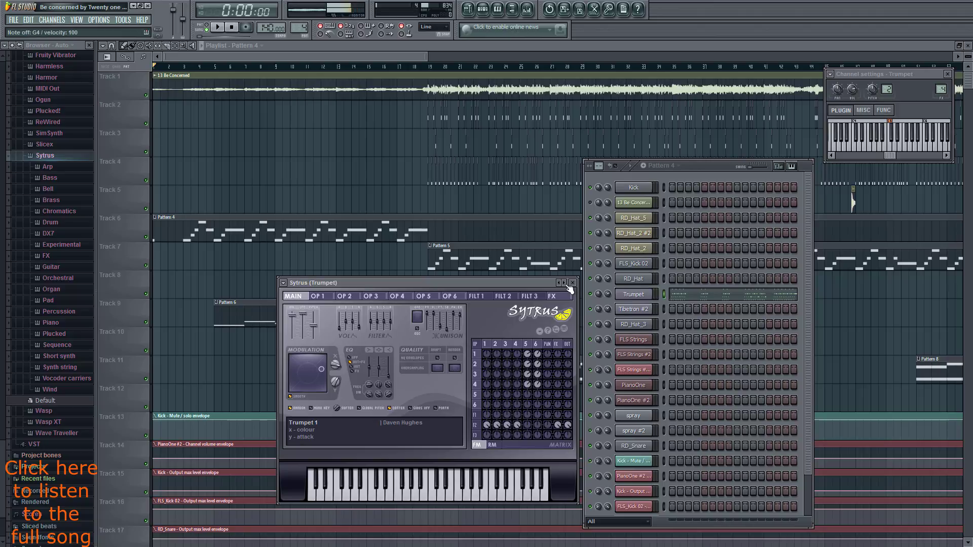
pyautogui.click(564, 282)
pyautogui.click(564, 283)
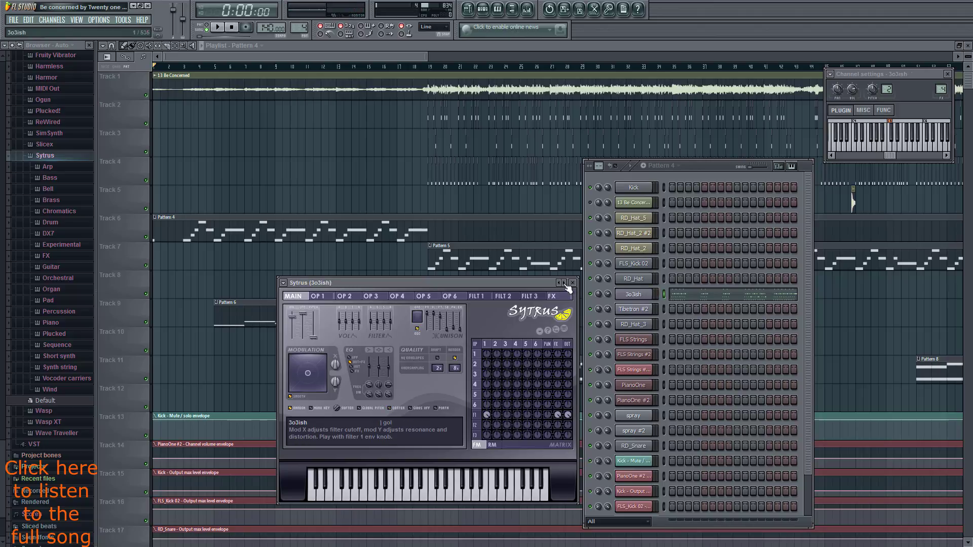
pyautogui.click(283, 283)
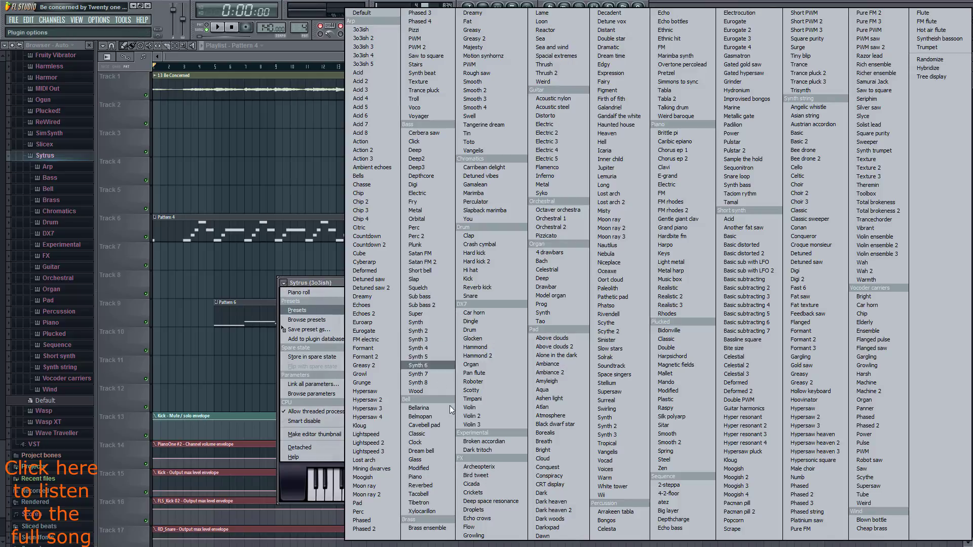
pyautogui.click(432, 503)
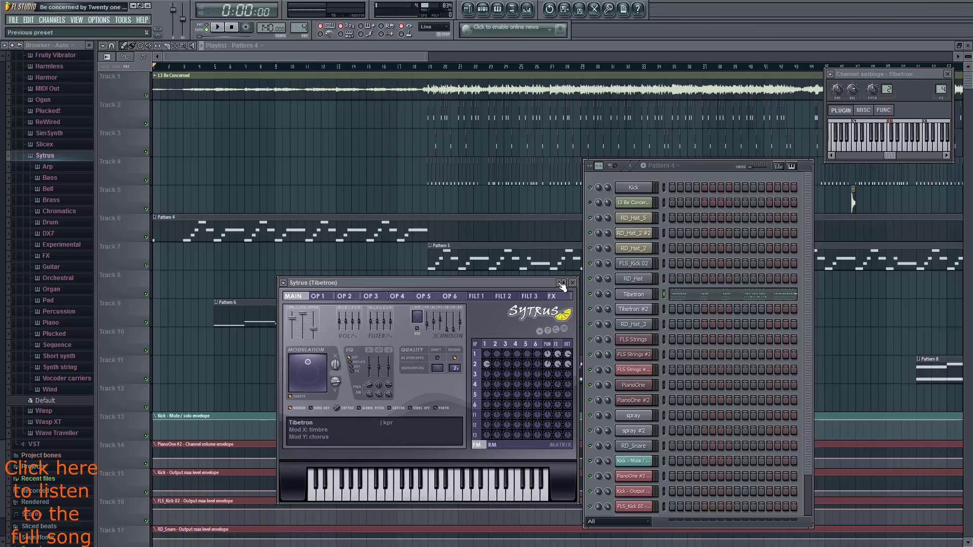
# Step backward through the bell presets Tacobell, Reverbed and Modified, playing test notes to compare their sounds.
pyautogui.click(560, 283)
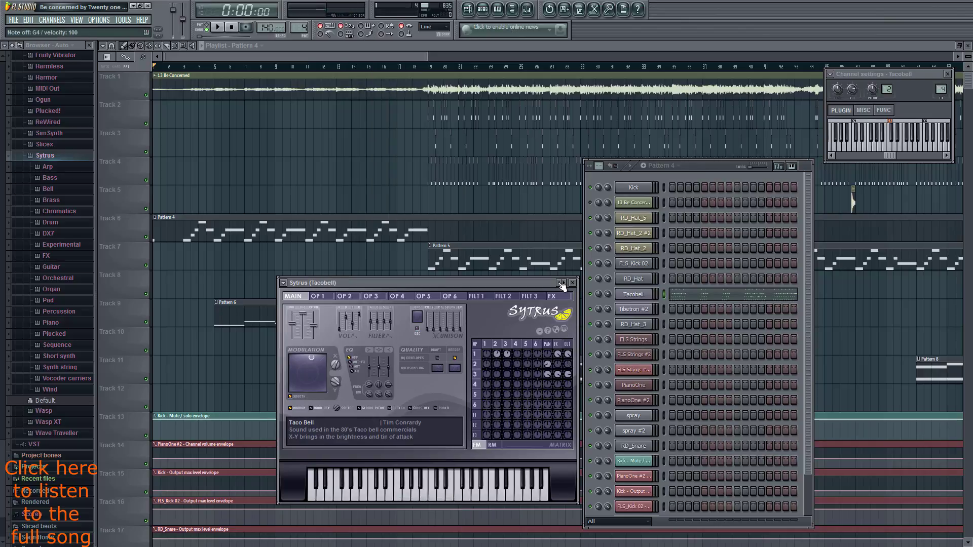
pyautogui.press('v')
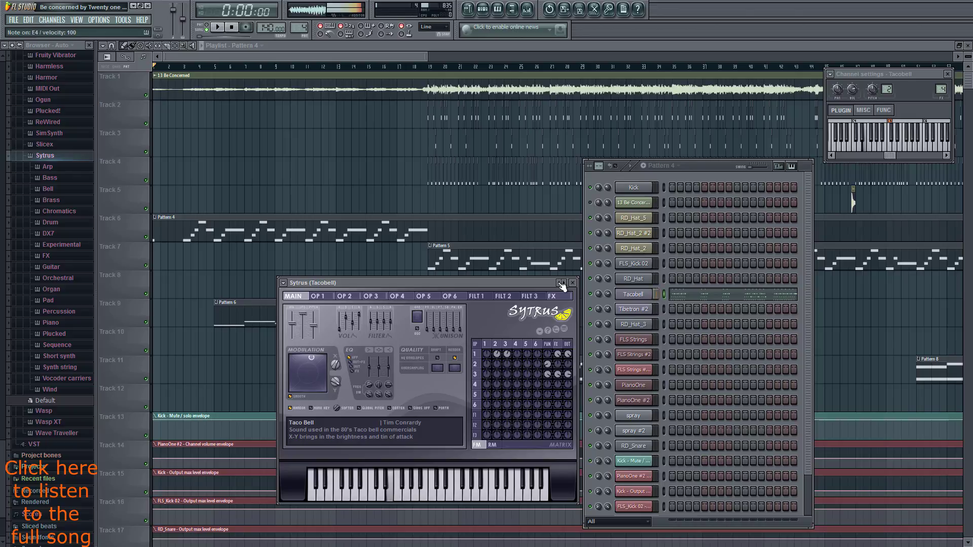
pyautogui.click(562, 284)
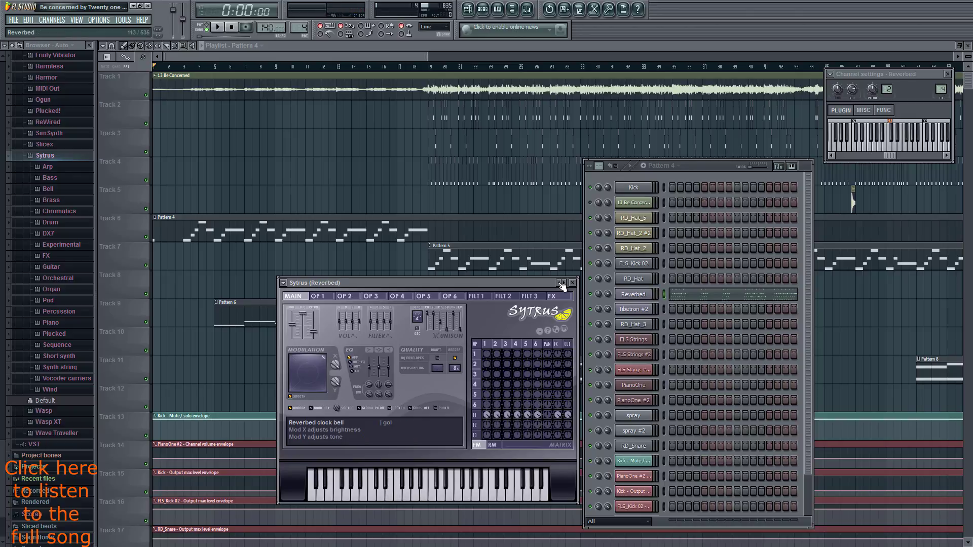
pyautogui.press('c')
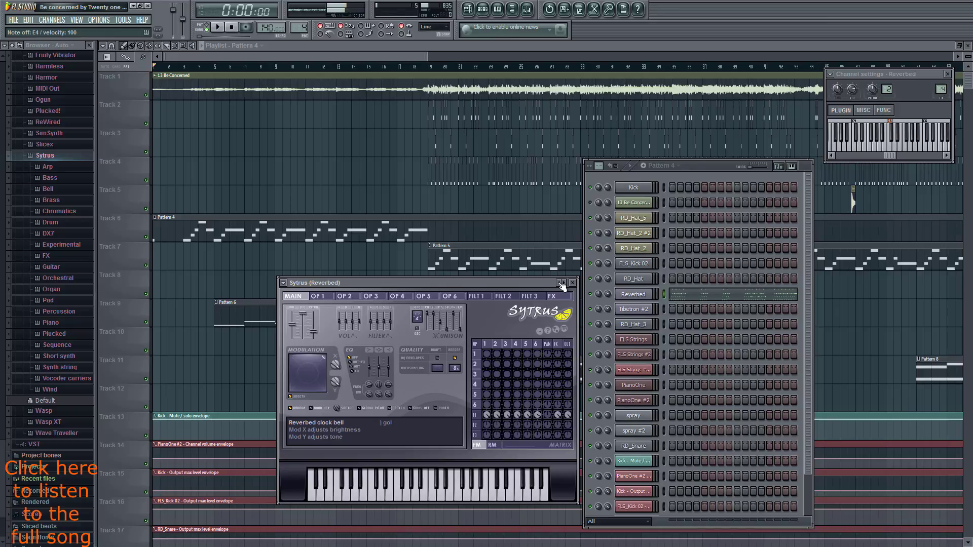
pyautogui.click(561, 284)
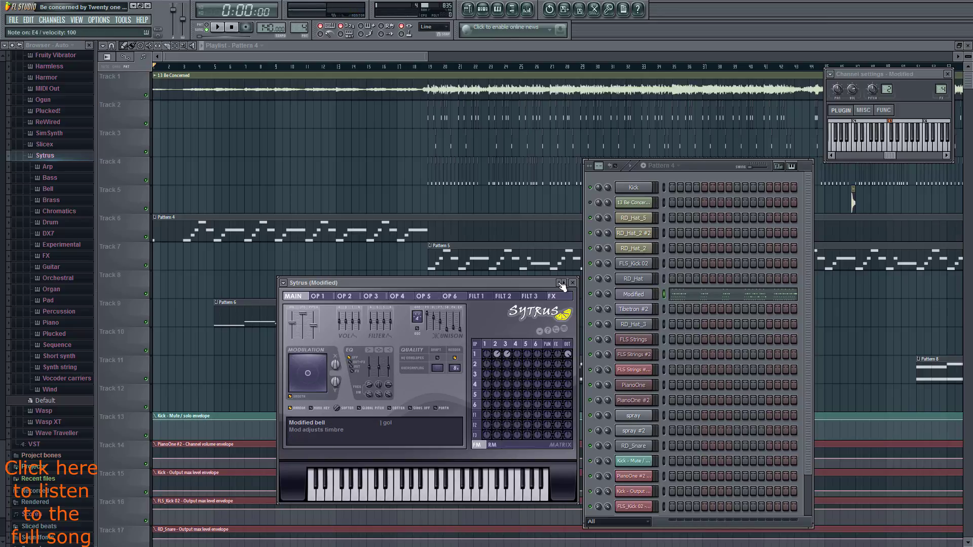
# Load the Glass bell preset in Sytrus for the channel.
pyautogui.click(284, 283)
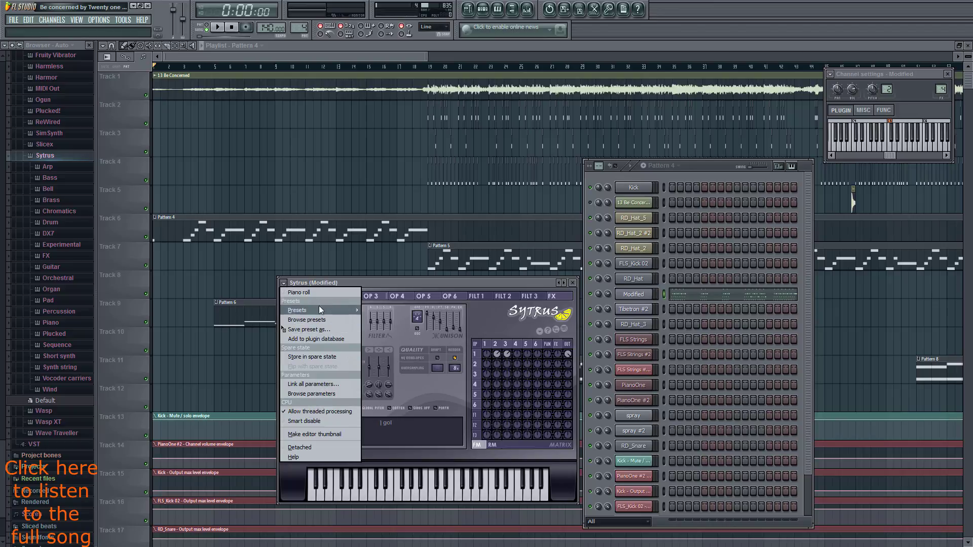
pyautogui.moveTo(318, 310)
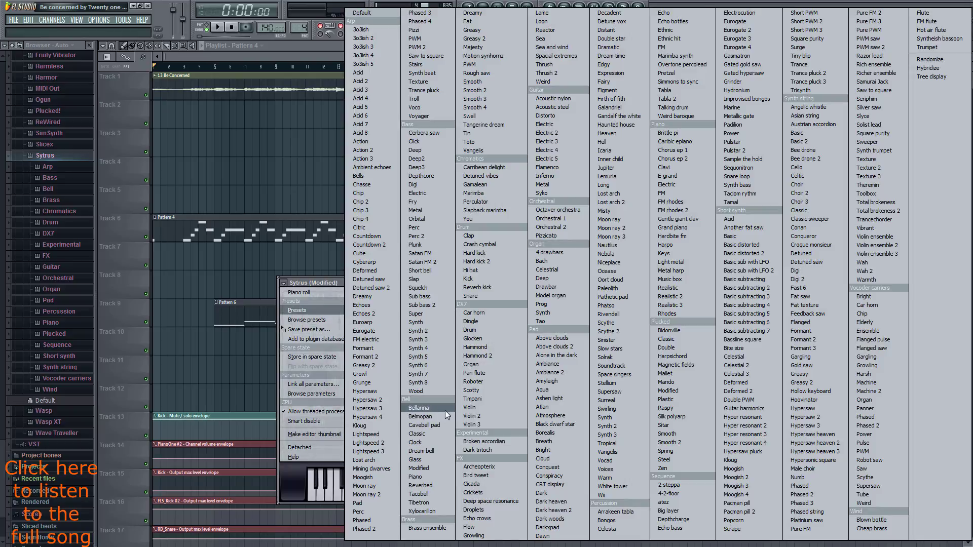
pyautogui.click(434, 461)
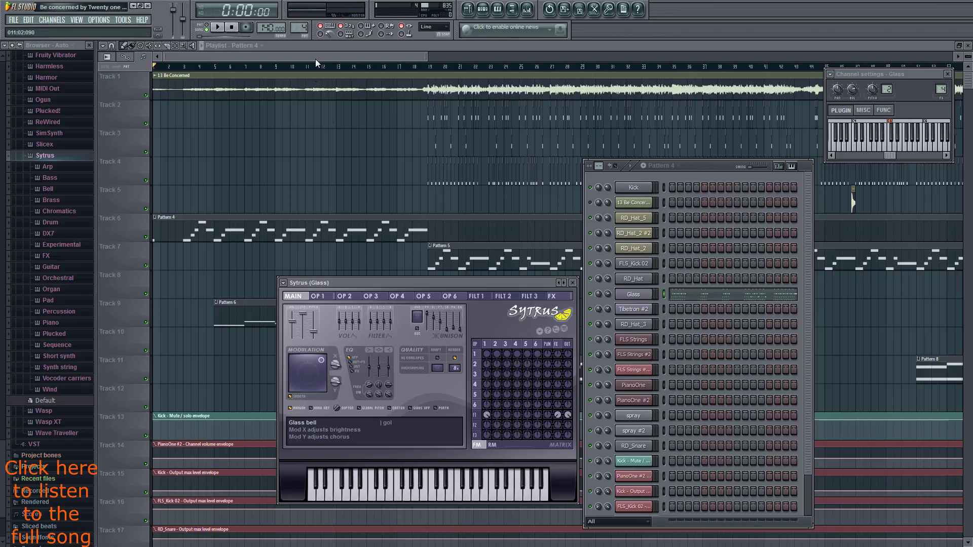
# Close the instrument windows, play back Pattern 4 with the Glass sound beside the channel list, and stop playback.
pyautogui.press('F12')
pyautogui.click(207, 28)
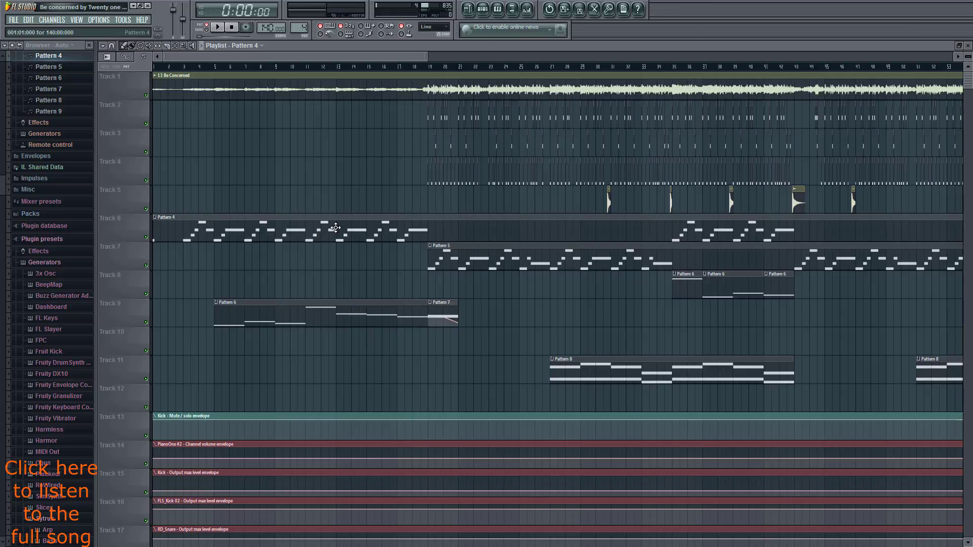
pyautogui.press('space')
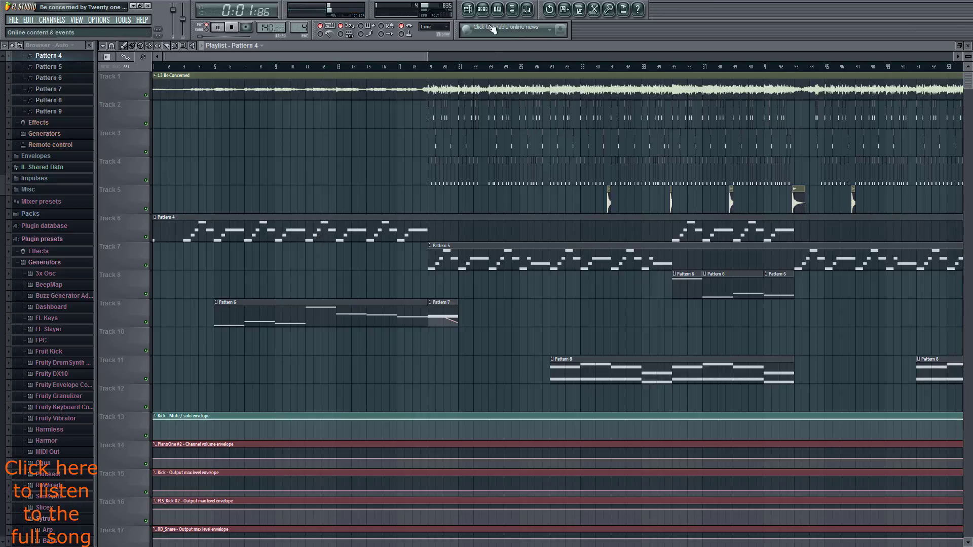
pyautogui.press('F6')
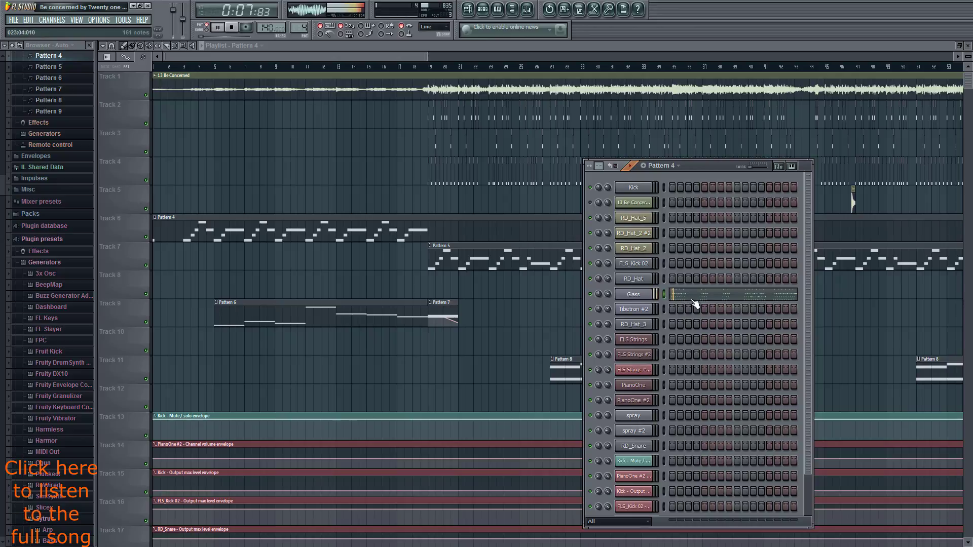
pyautogui.press('space')
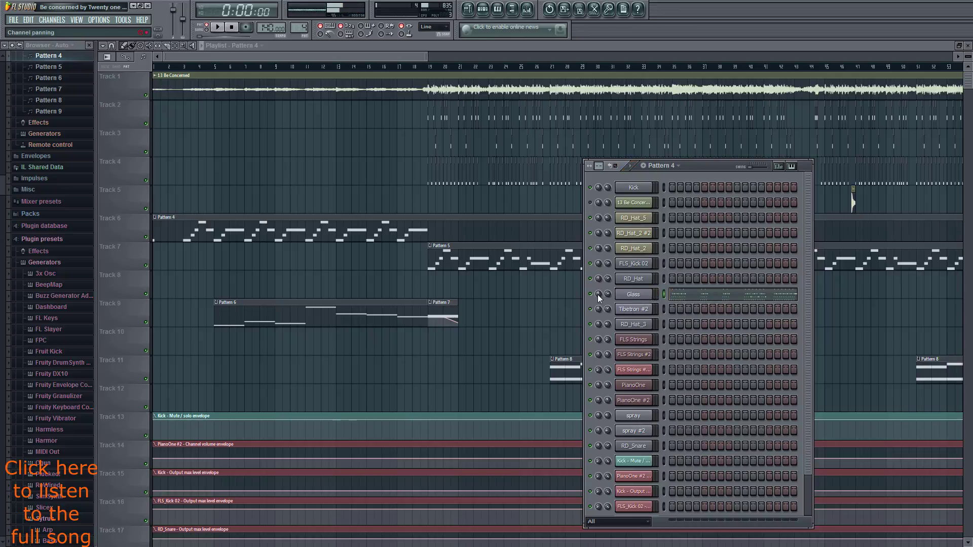
# Reopen the Glass channel's Sytrus instrument and load the Dream bell preset.
pyautogui.click(634, 294)
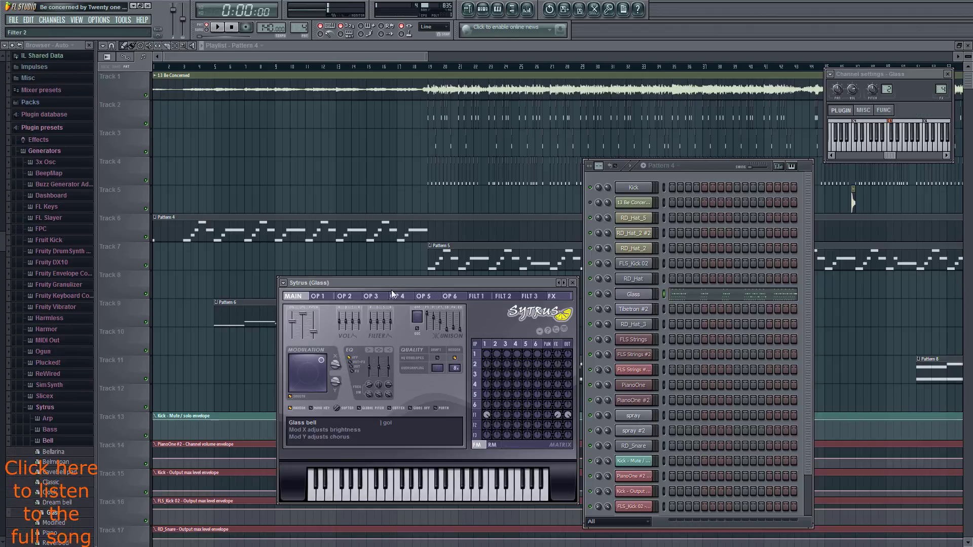
pyautogui.click(284, 283)
pyautogui.moveTo(317, 311)
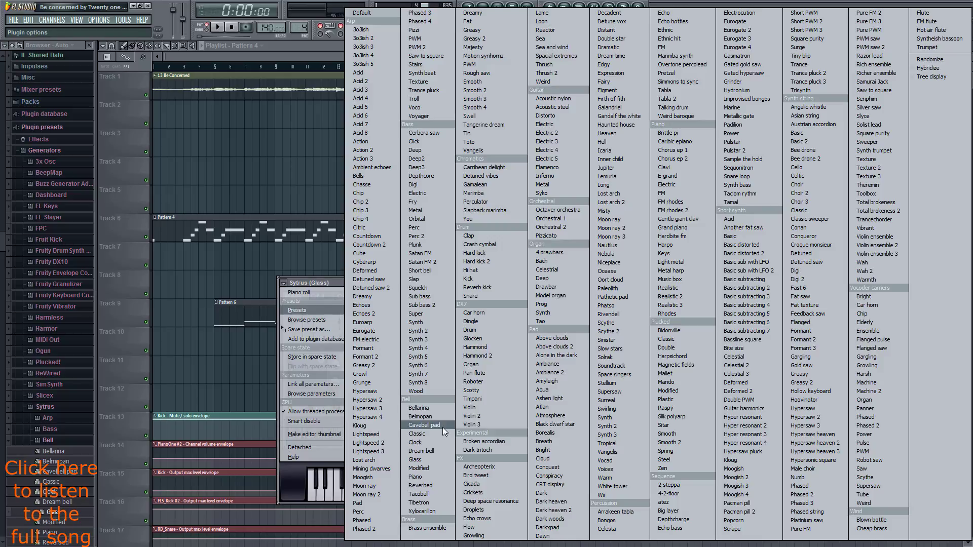
pyautogui.click(437, 453)
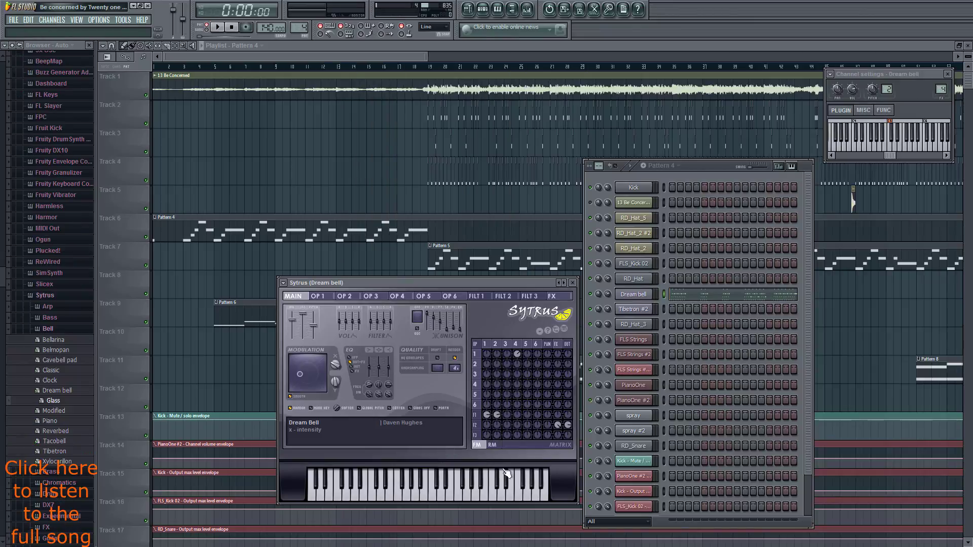
# Play back Pattern 4 with the Dream bell sound, stop playback, and load the Tibetron bell preset in Sytrus.
pyautogui.press('space')
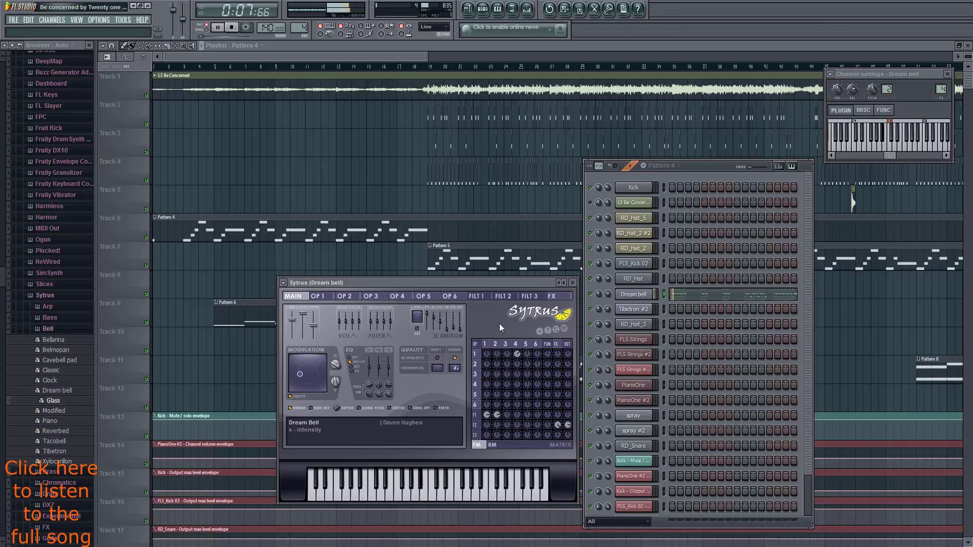
pyautogui.press('space')
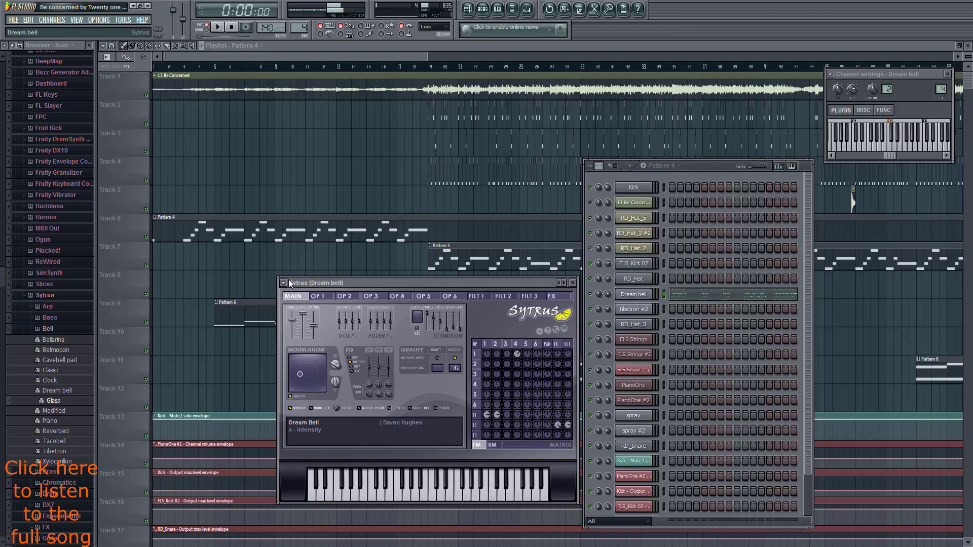
pyautogui.click(285, 283)
pyautogui.moveTo(302, 310)
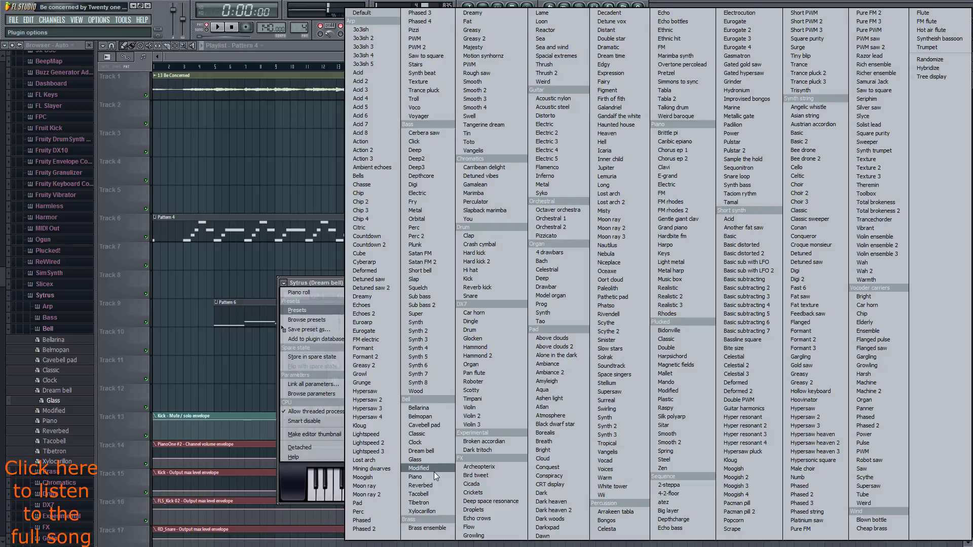
pyautogui.click(436, 500)
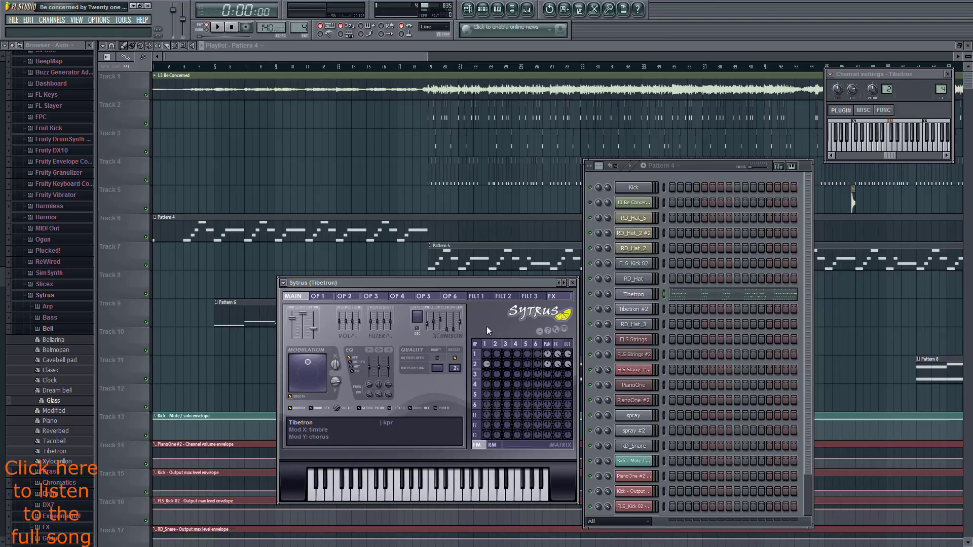
# Play back Pattern 4 with the Tibetron sound, stop it, and look over the bell presets without changing the selection.
pyautogui.press('space')
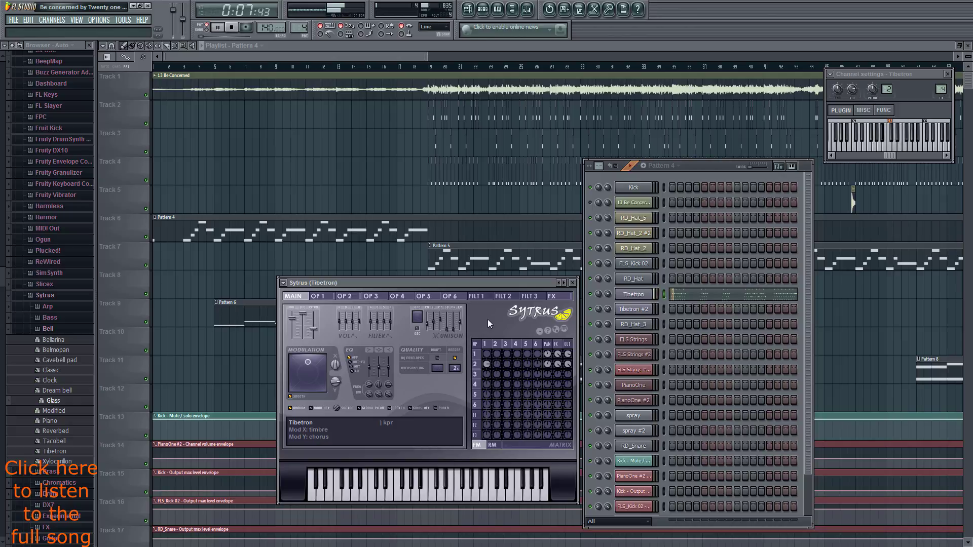
pyautogui.press('space')
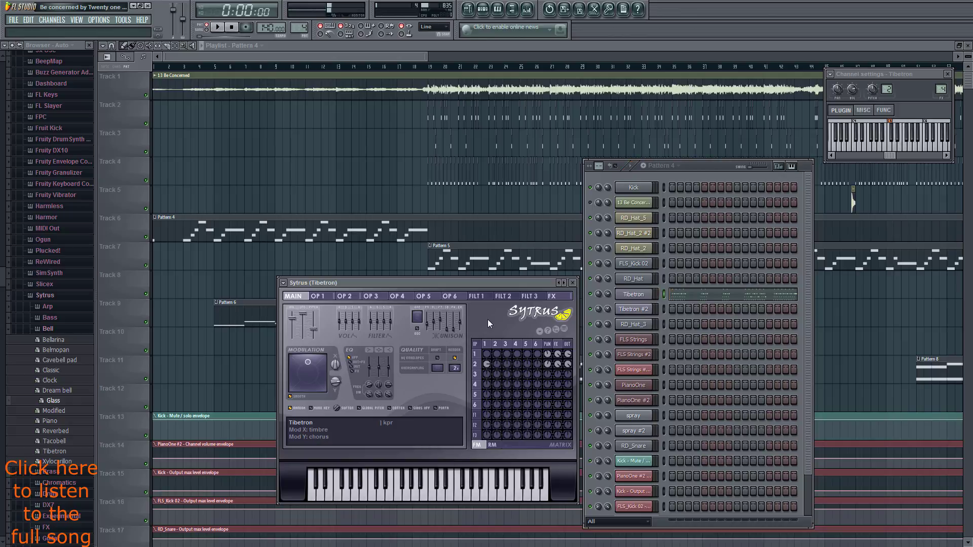
pyautogui.click(284, 284)
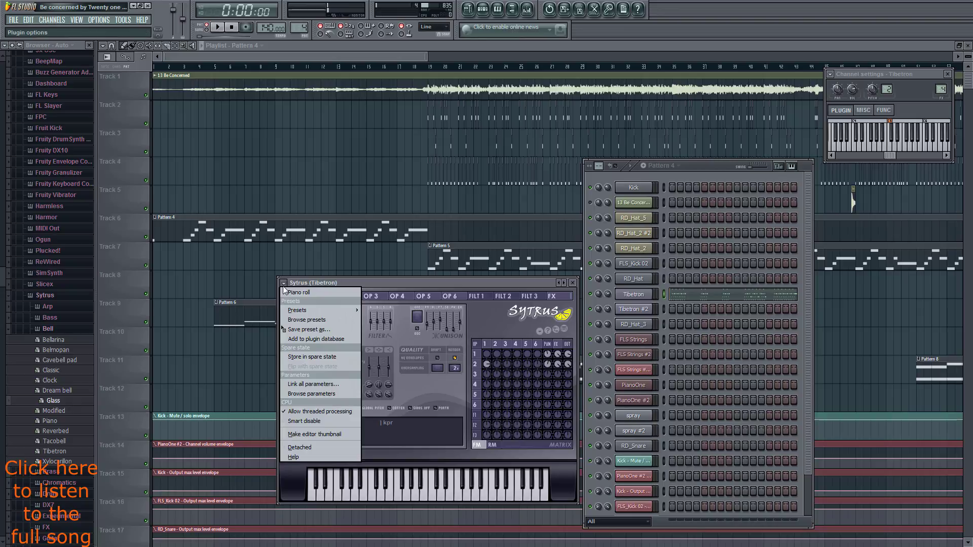
pyautogui.moveTo(312, 310)
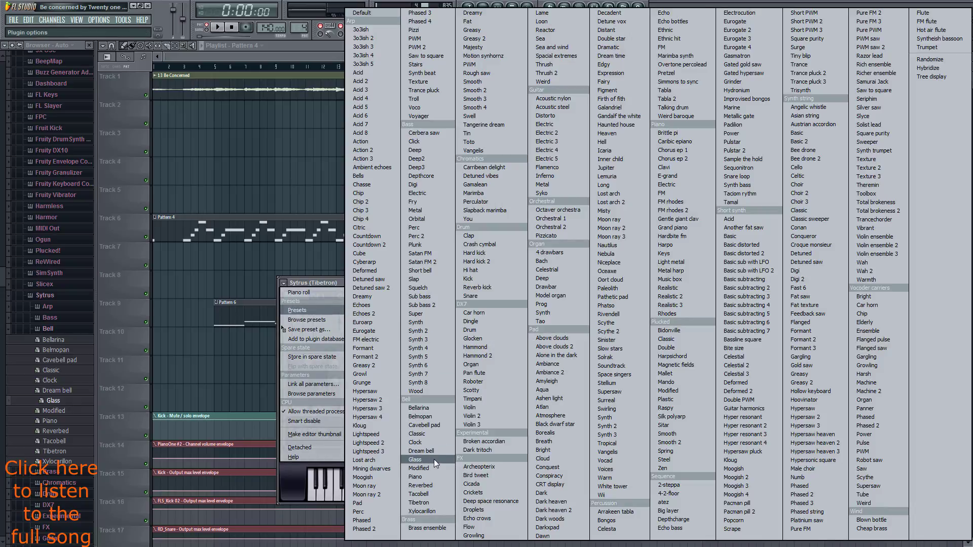
pyautogui.click(336, 282)
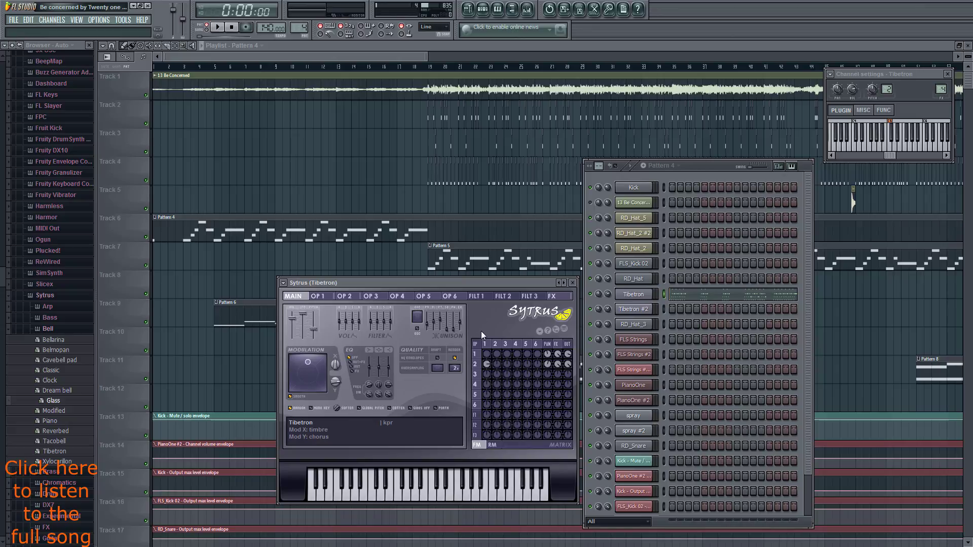
# Open the mixer above the Sytrus window, inspect the effects on Inserts 1 to 7, finish on Insert 6, and close the mixer.
pyautogui.click(527, 9)
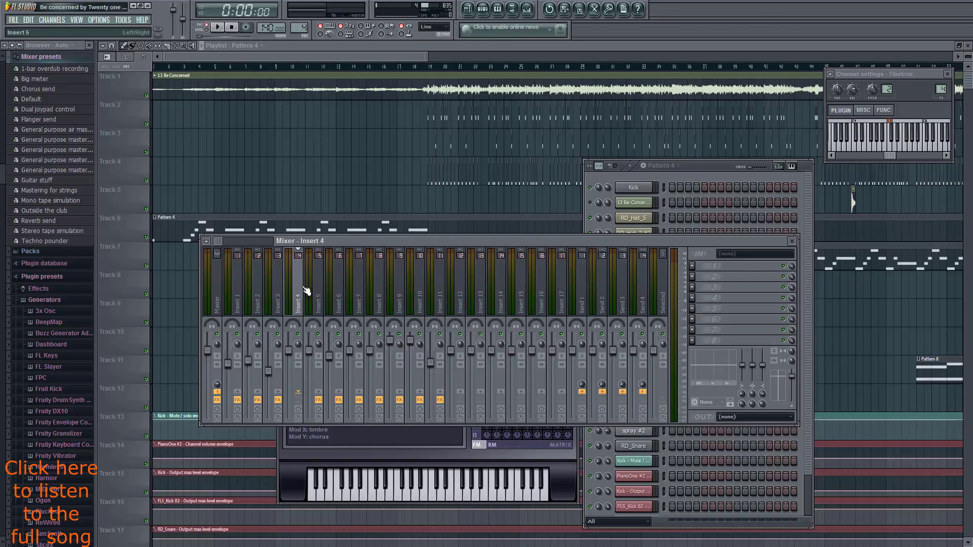
pyautogui.moveTo(363, 239); pyautogui.dragTo(366, 84)
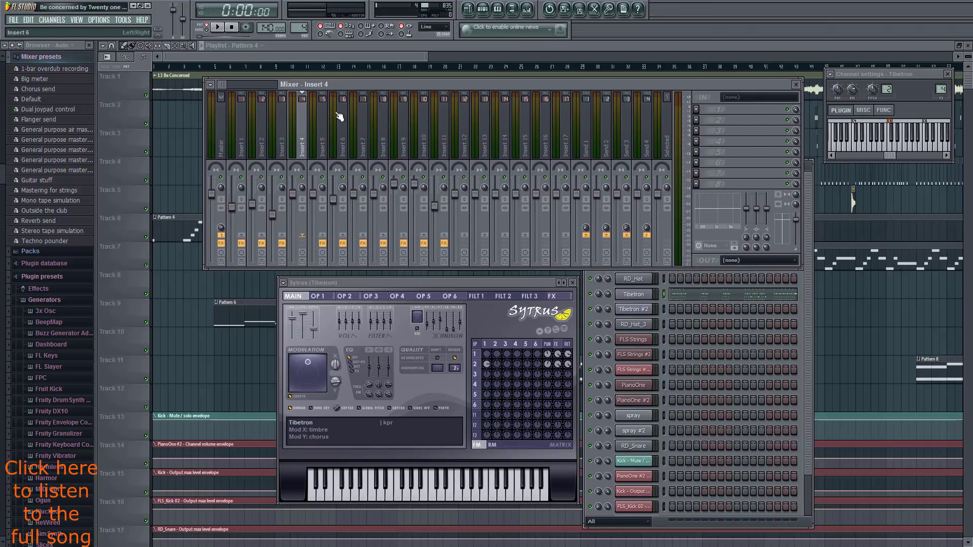
pyautogui.click(267, 143)
pyautogui.click(249, 151)
pyautogui.click(282, 148)
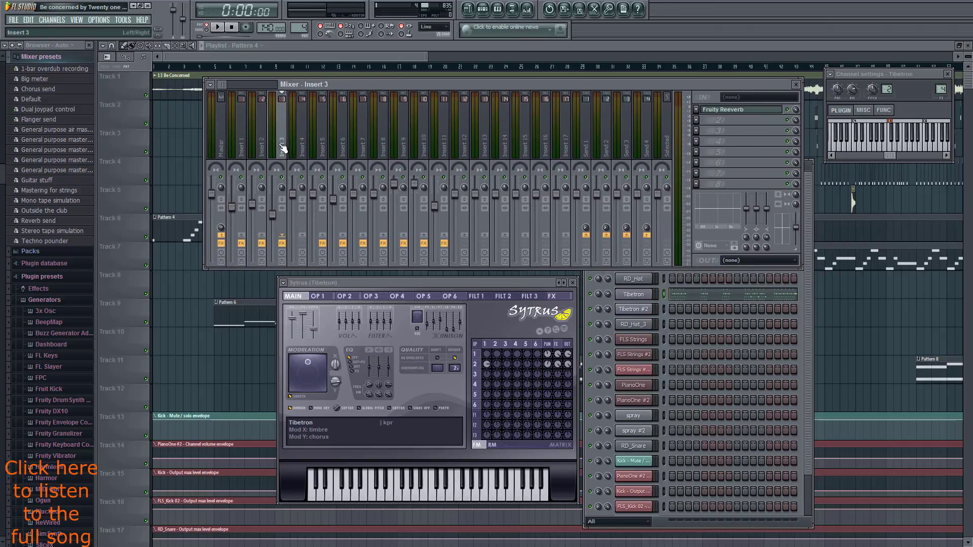
pyautogui.click(311, 147)
pyautogui.click(332, 143)
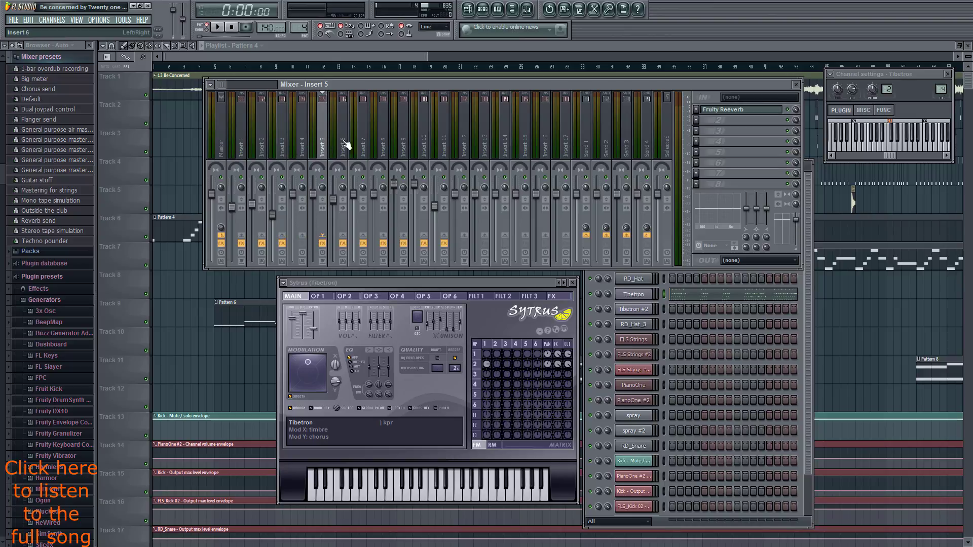
pyautogui.click(348, 140)
pyautogui.click(365, 141)
pyautogui.click(312, 143)
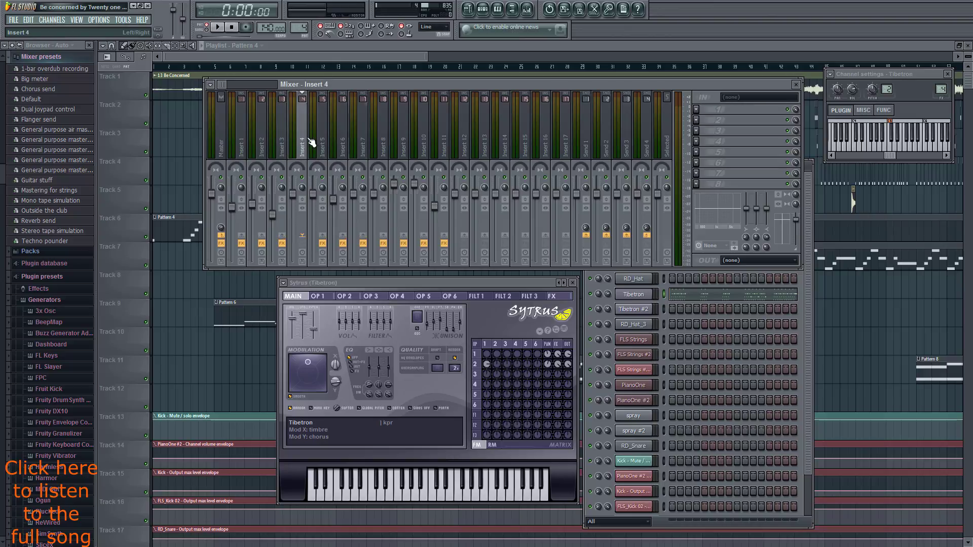
pyautogui.click(336, 144)
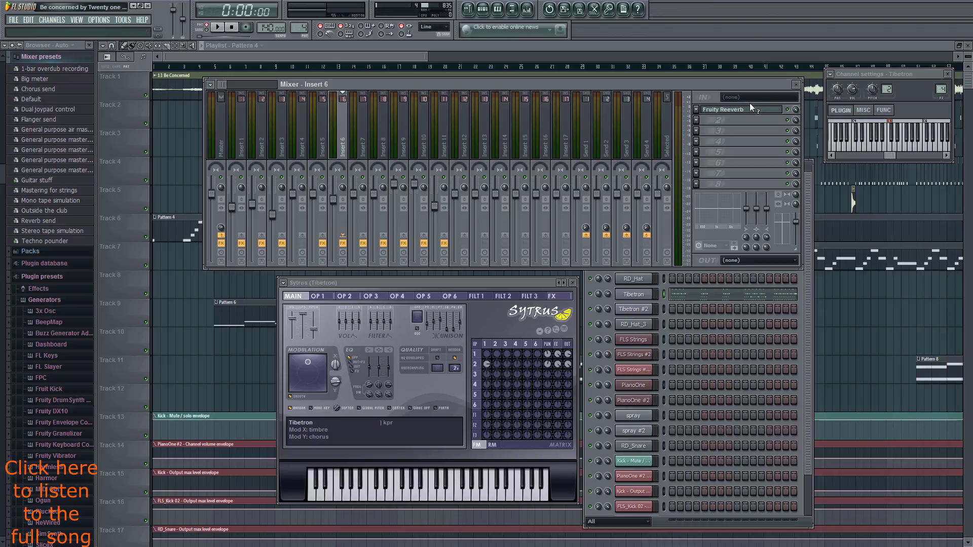
pyautogui.click(799, 85)
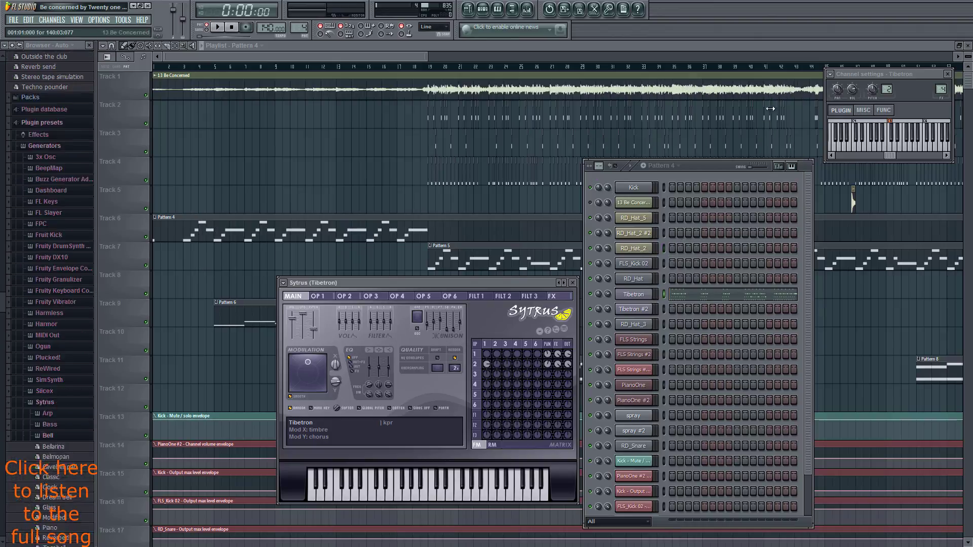
# Clear the instrument windows, bring back the channel list, and view Pattern 4's Tibetron notes in the piano roll.
pyautogui.moveTo(493, 280); pyautogui.dragTo(489, 267)
pyautogui.click(411, 57)
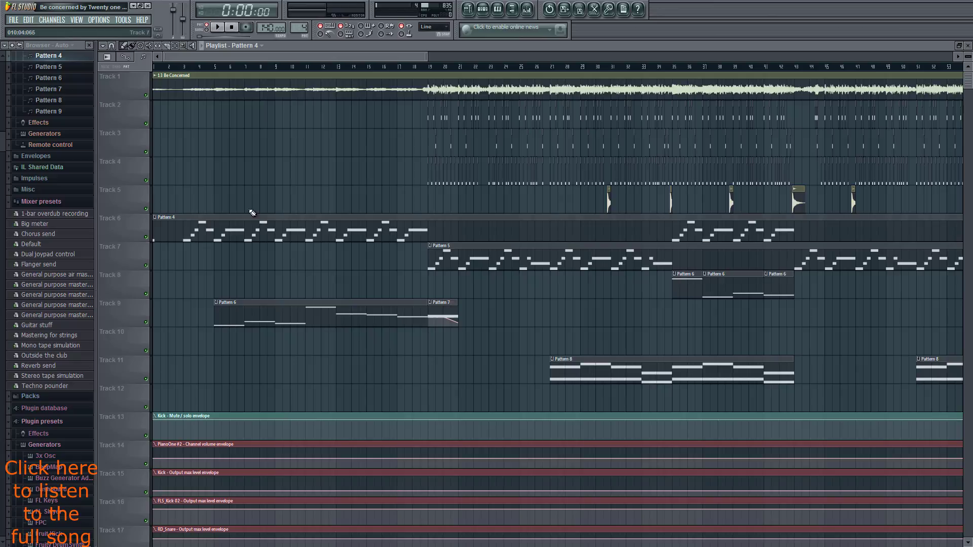
pyautogui.click(483, 9)
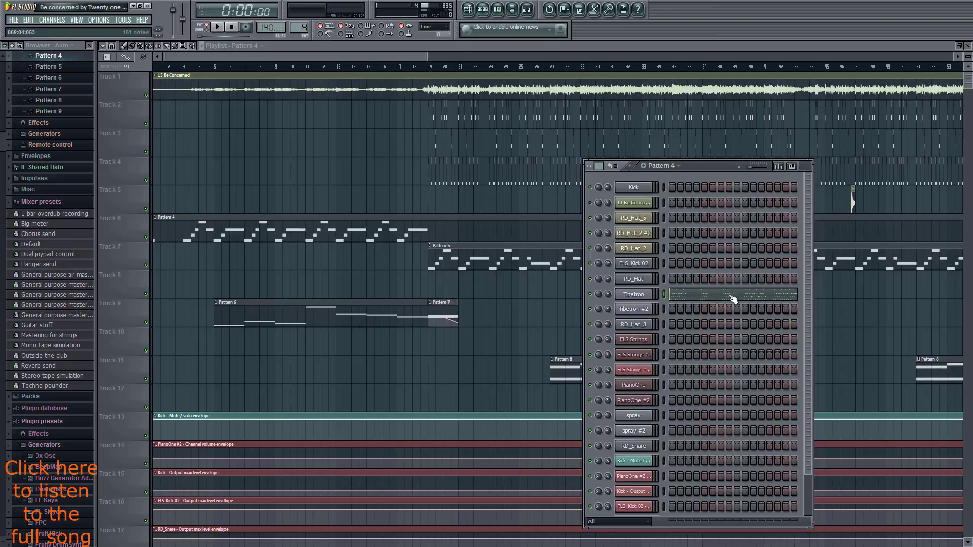
pyautogui.click(728, 299)
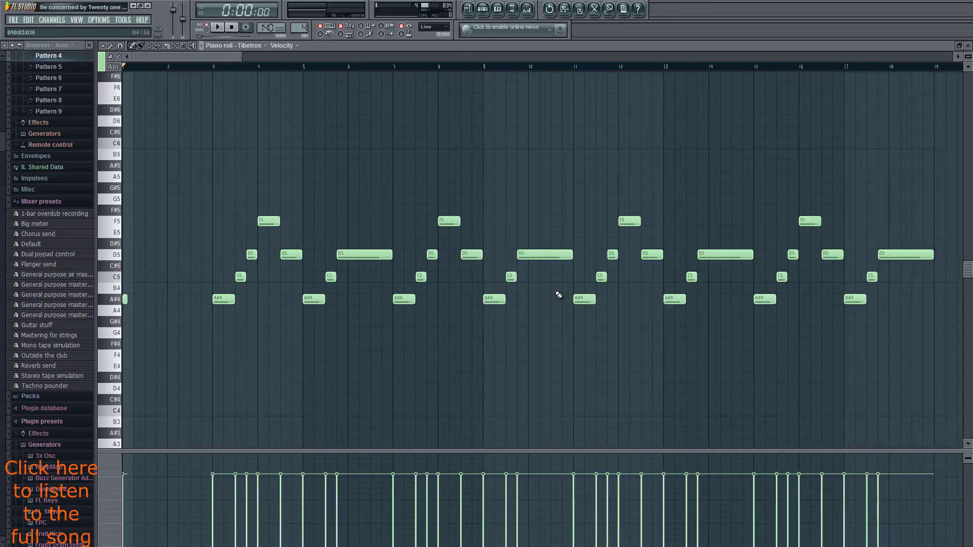
pyautogui.rightClick(178, 309)
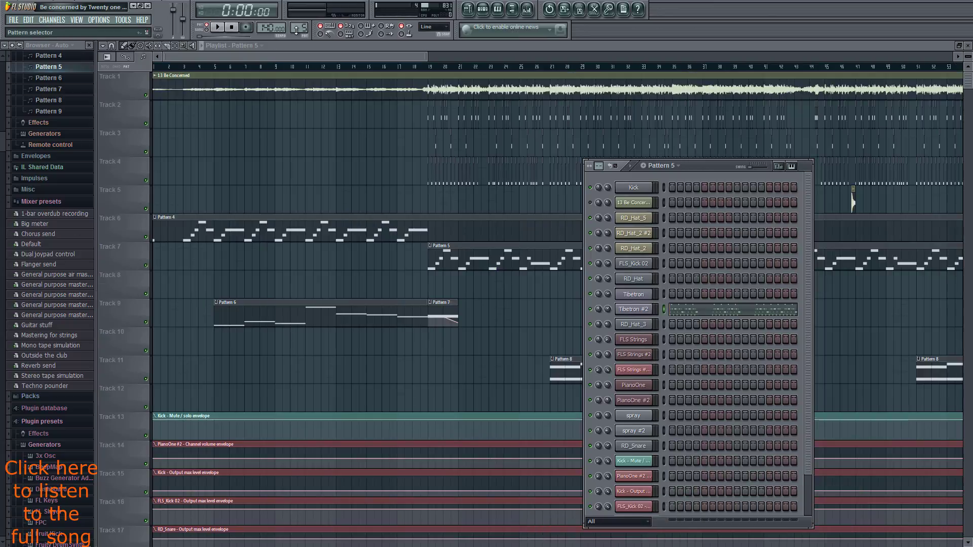
# Return to Pattern 4, reopen the Tibetron piano roll, play the melody from about bar 3, and stop playback.
pyautogui.scroll(-1, 300, 28)
pyautogui.click(699, 294)
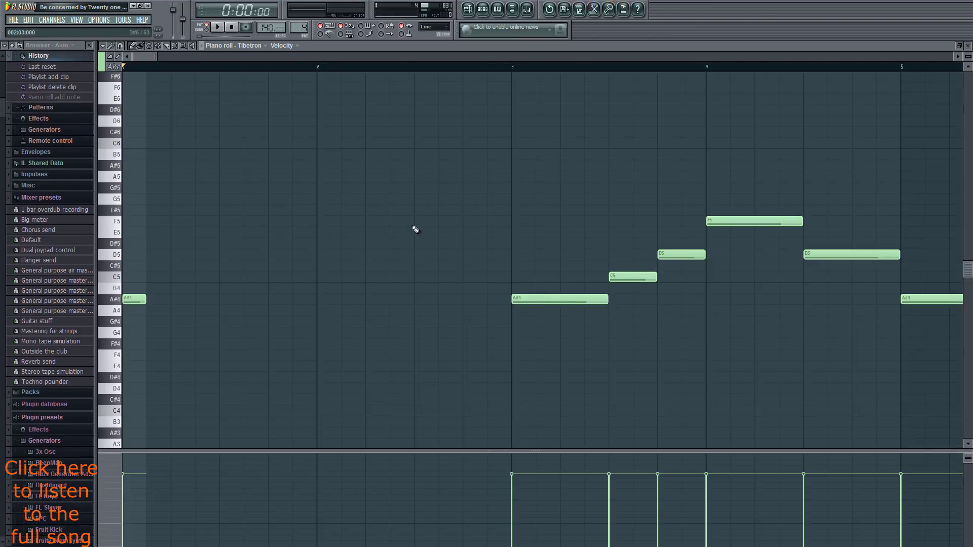
pyautogui.keyDown('ctrl'); pyautogui.scroll(-4, 422, 223); pyautogui.keyUp('ctrl')
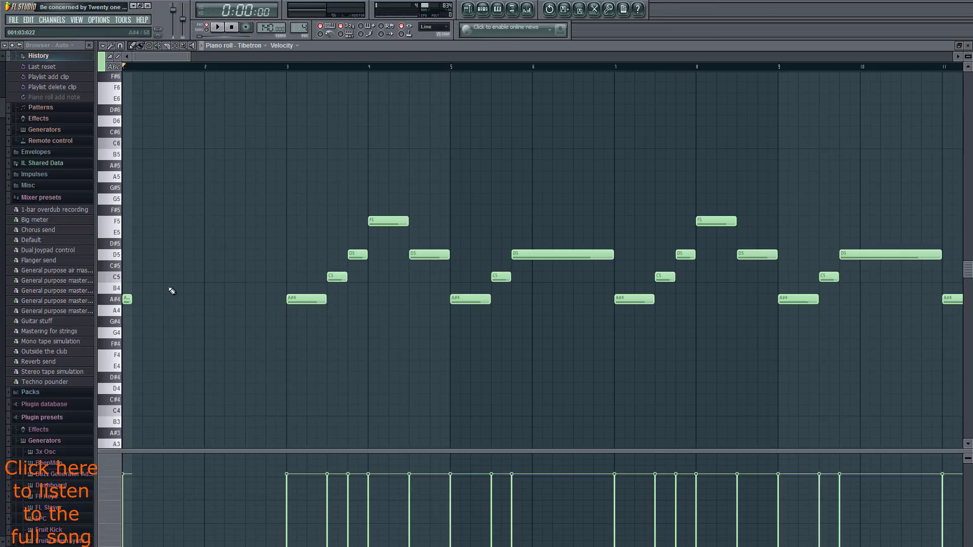
pyautogui.press('space')
pyautogui.click(307, 67)
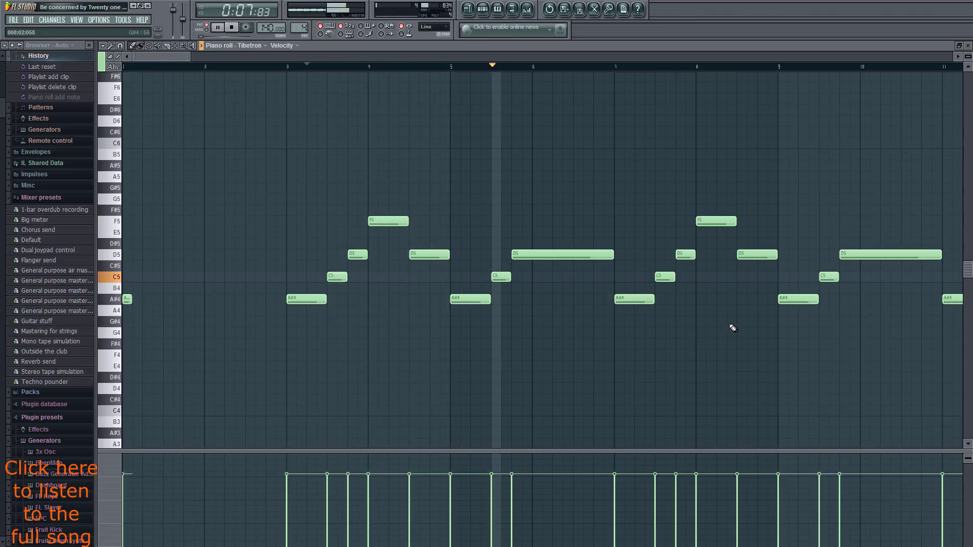
pyautogui.press('space')
# Sound the final D5 and C5 notes of the Tibetron melody near bar 17 and close the piano roll.
pyautogui.moveTo(774, 329); pyautogui.dragTo(557, 335)
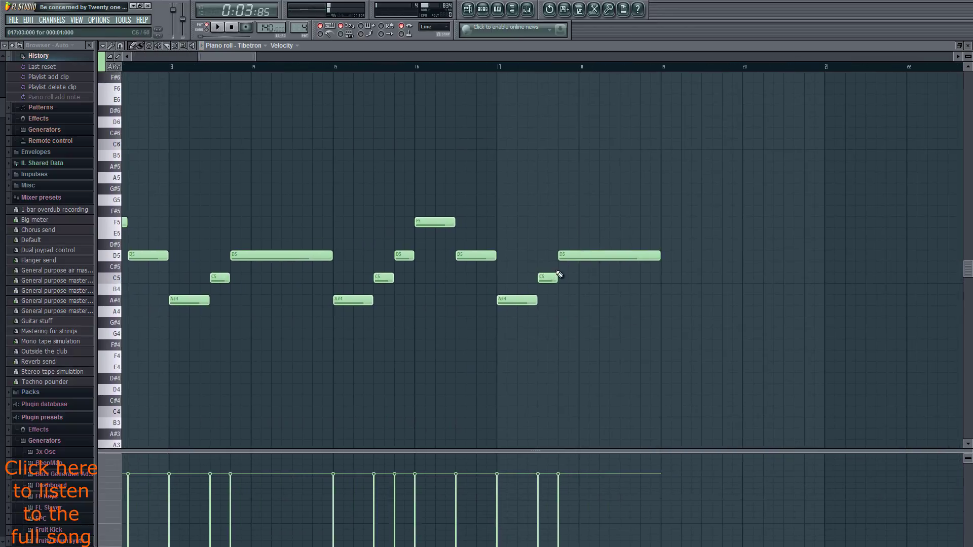
pyautogui.click(577, 256)
pyautogui.click(545, 276)
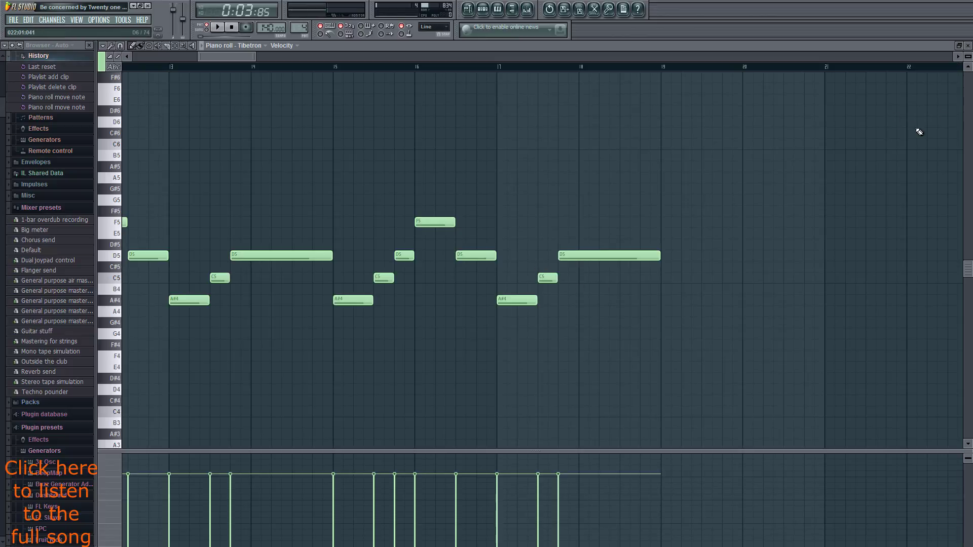
pyautogui.click(968, 46)
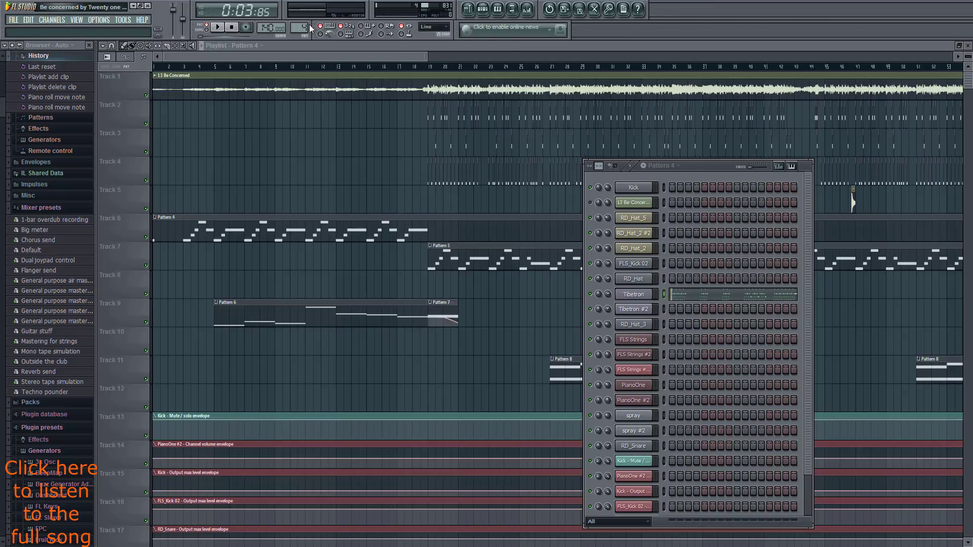
# Compare Pattern 5 with Pattern 4 in the channel list and reopen Pattern 4's Tibetron notes in the piano roll.
pyautogui.press('KP_Add')
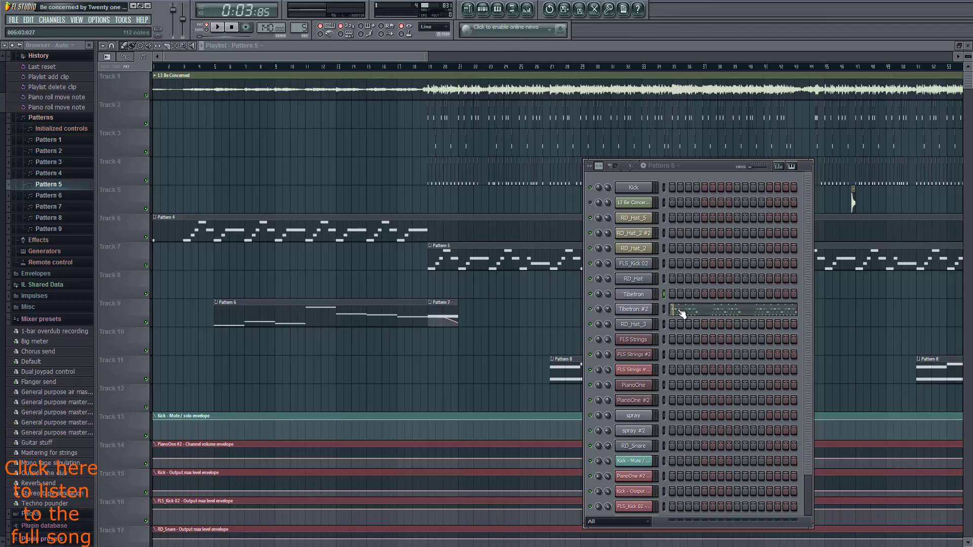
pyautogui.press('KP_Subtract')
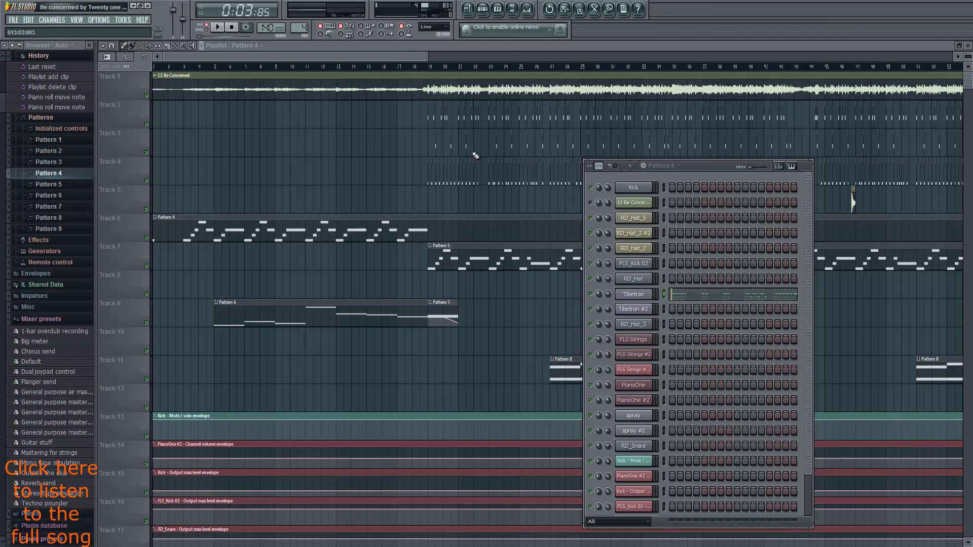
pyautogui.click(680, 296)
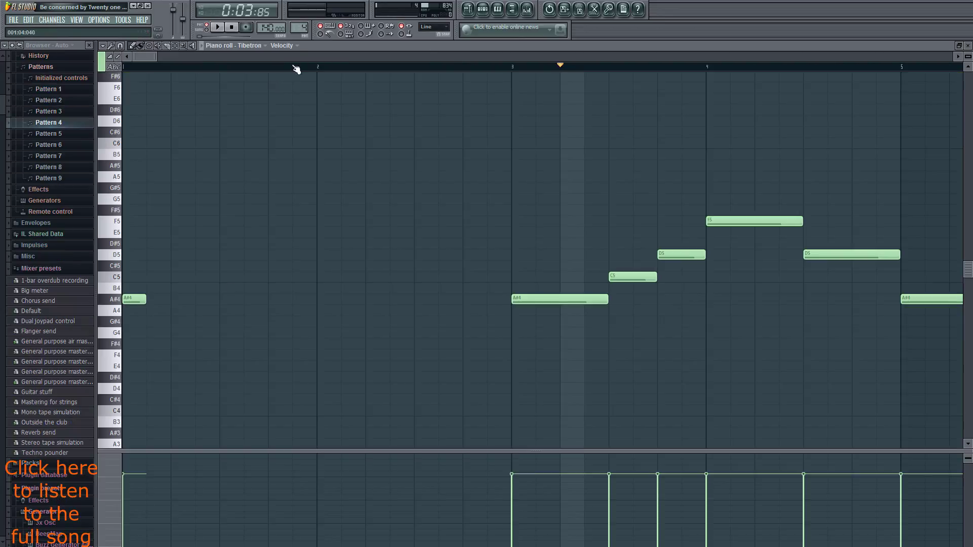
# Switch to Pattern 5 and display the Tibetron #2 channel's notes in the piano roll.
pyautogui.press('KP_Add')
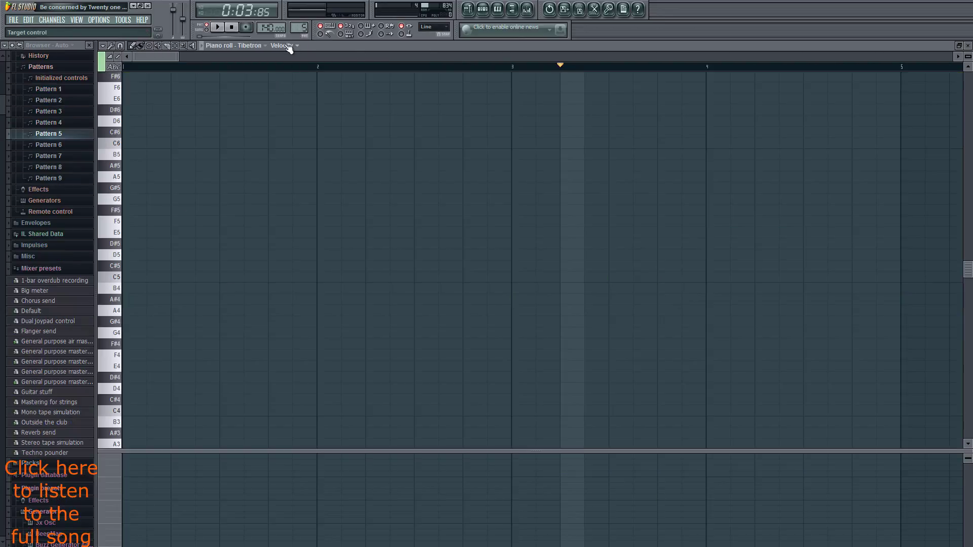
pyautogui.click(288, 47)
pyautogui.click(253, 45)
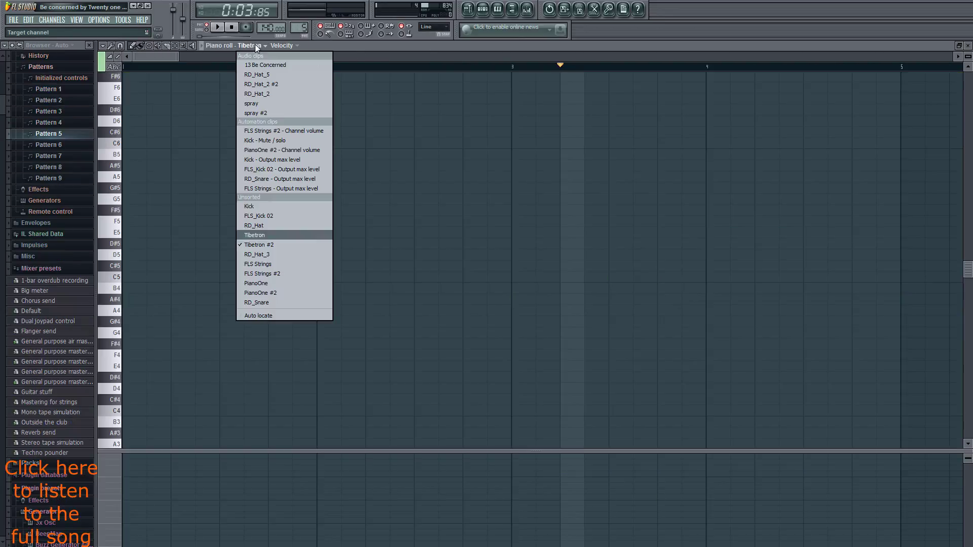
pyautogui.click(277, 245)
pyautogui.scroll(-4, 246, 278)
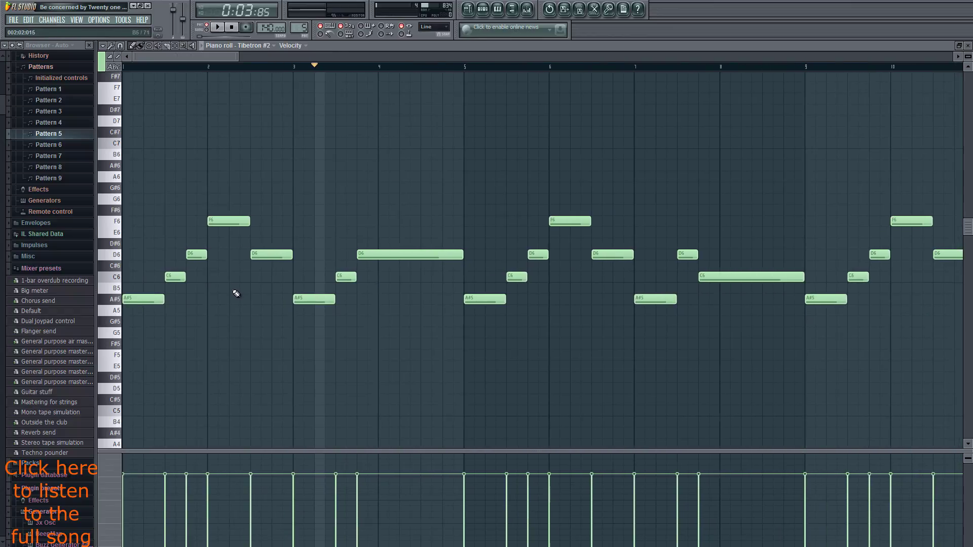
pyautogui.scroll(-1, 236, 293)
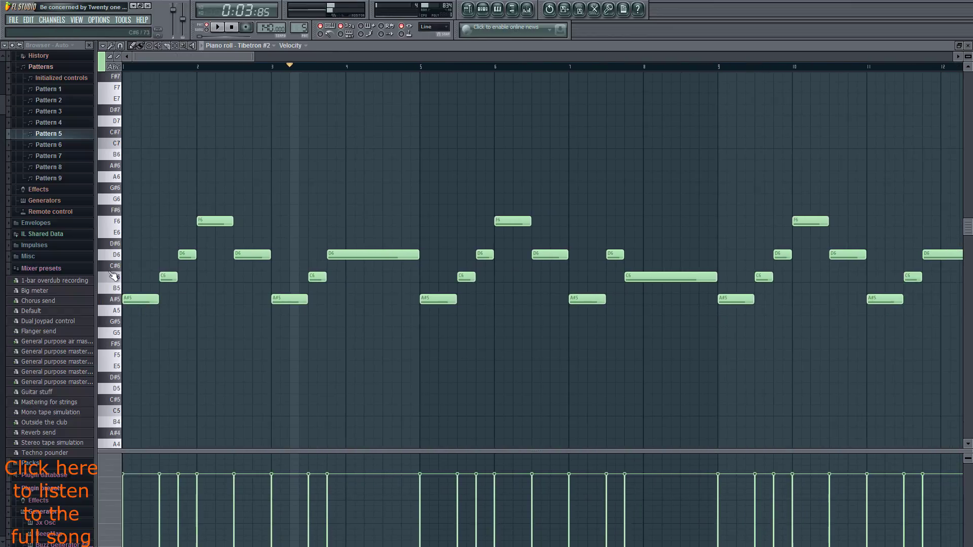
# Play the Tibetron #2 melody of Pattern 5 from the beginning and stop playback.
pyautogui.press('space')
pyautogui.click(130, 68)
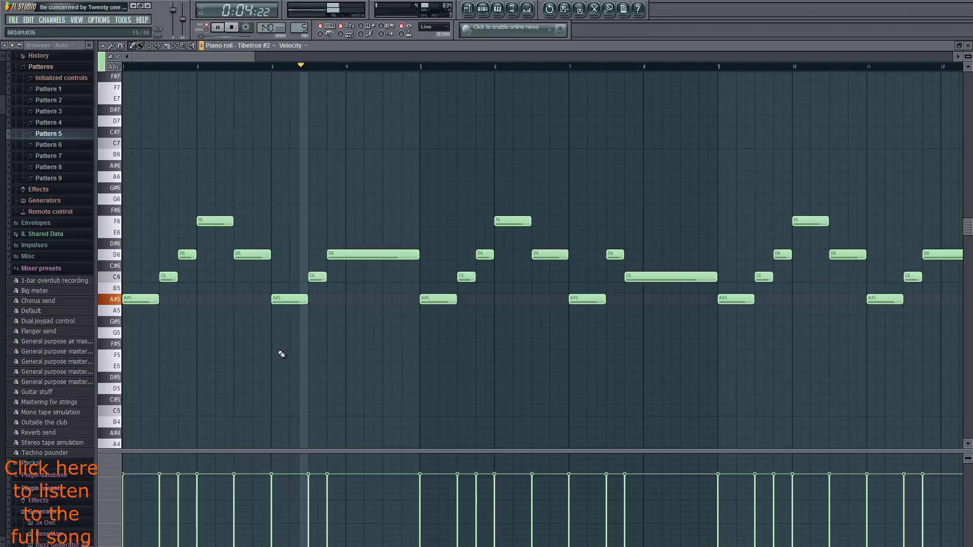
pyautogui.press('space')
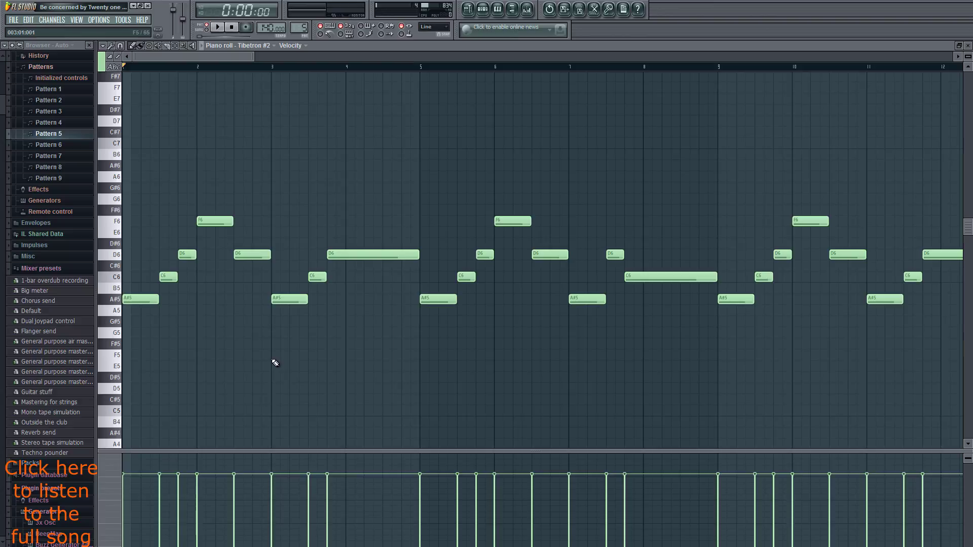
# Play Pattern 5's Tibetron #2 notes from bar 9 onward, and close the piano roll once playback is stopped.
pyautogui.scroll(1, 282, 354)
pyautogui.scroll(-1, 289, 341)
pyautogui.scroll(-2, 416, 326)
pyautogui.hscroll(8, 445, 319)
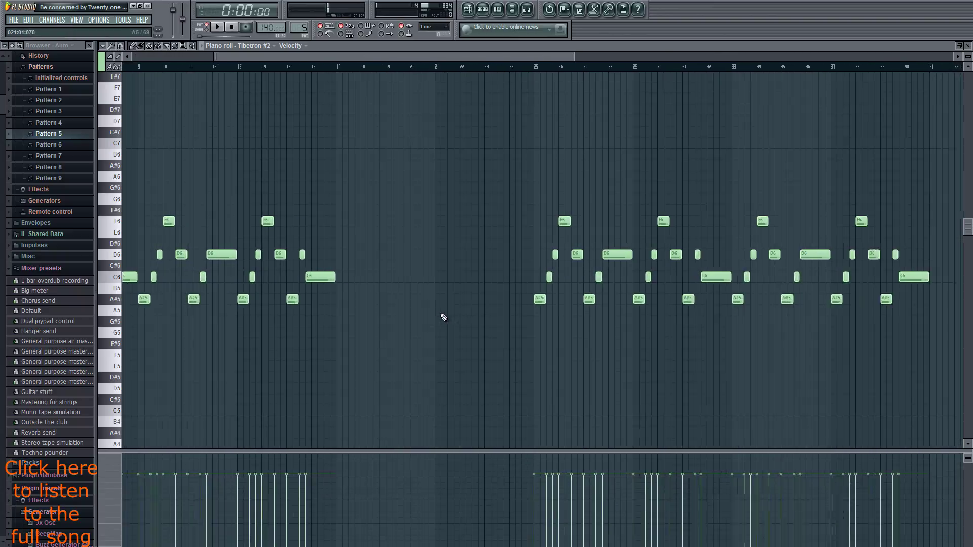
pyautogui.hscroll(-6, 474, 299)
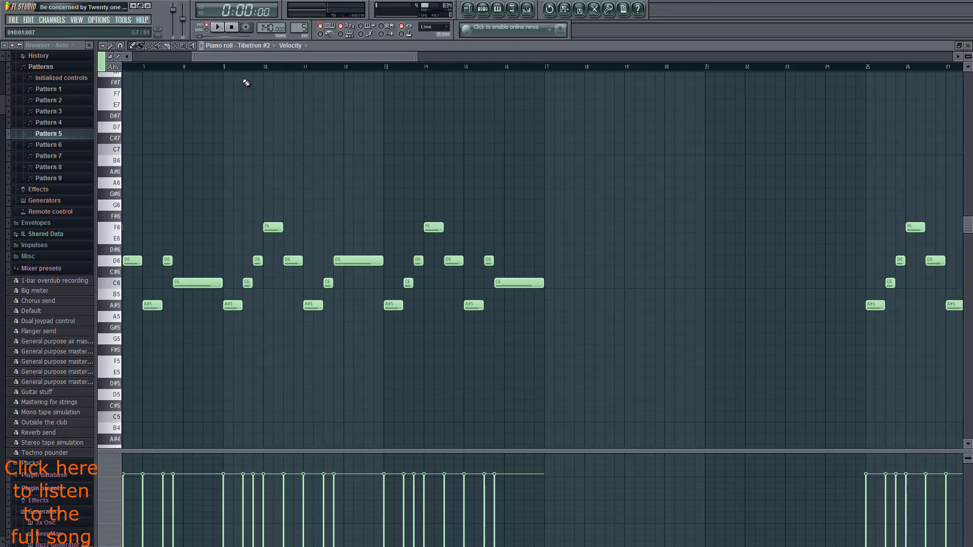
pyautogui.hscroll(-3, 329, 117)
pyautogui.hscroll(-1, 315, 102)
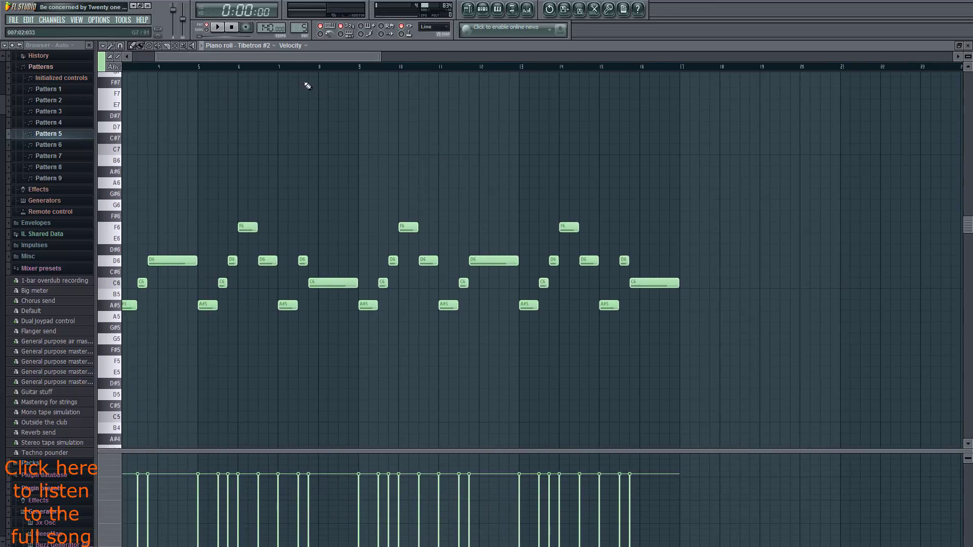
pyautogui.click(361, 67)
pyautogui.press('space')
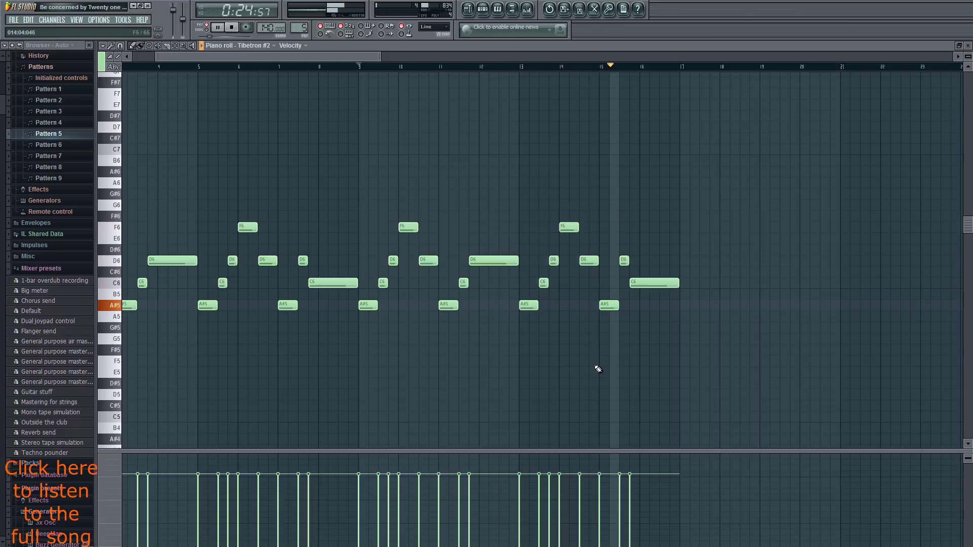
pyautogui.press('space')
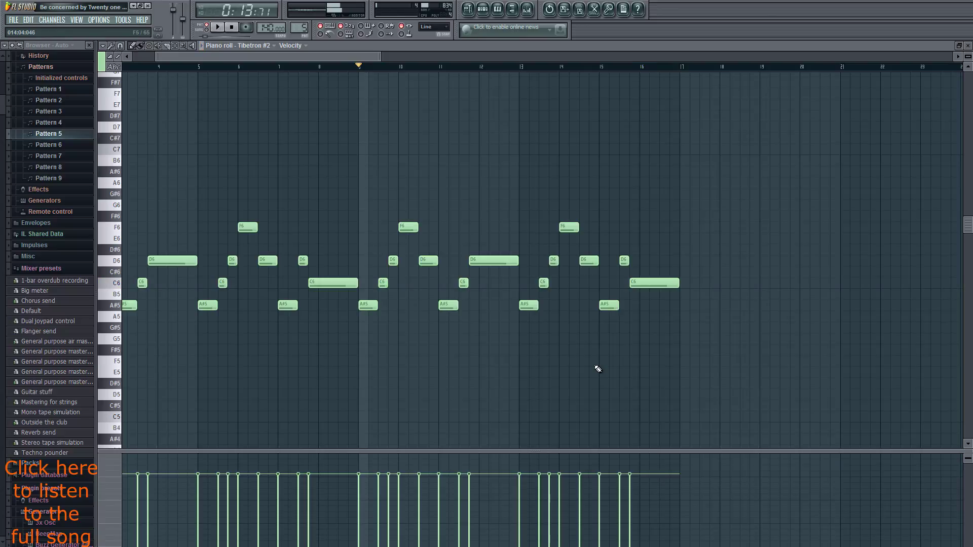
pyautogui.click(967, 51)
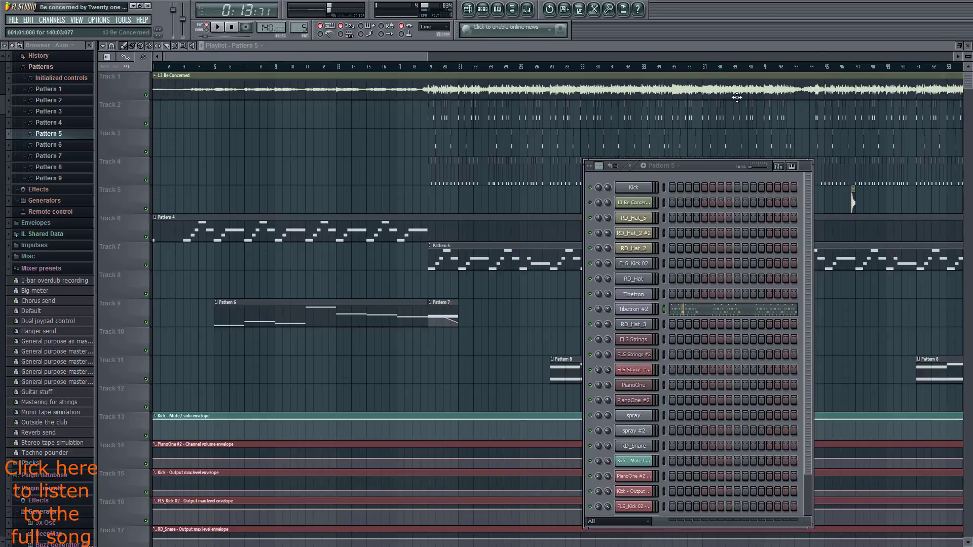
# Display the channel list and mixer, and use the Tibetron #2 channel to locate its mixer track, Insert 5.
pyautogui.click(379, 59)
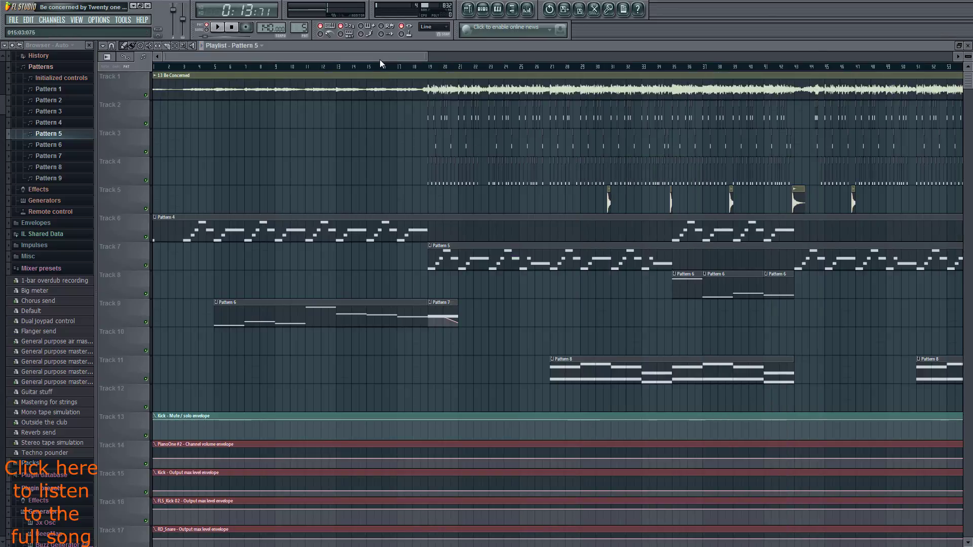
pyautogui.click(481, 10)
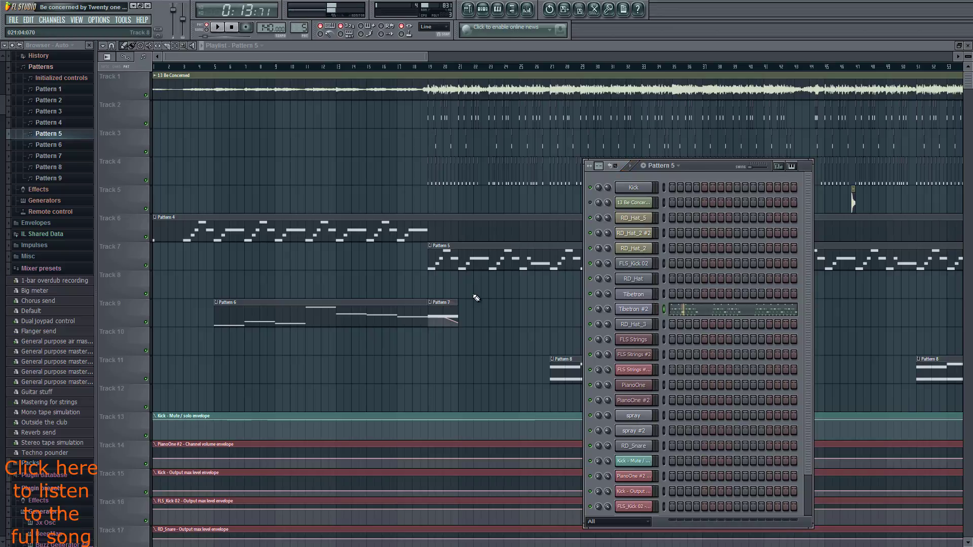
pyautogui.press('F6')
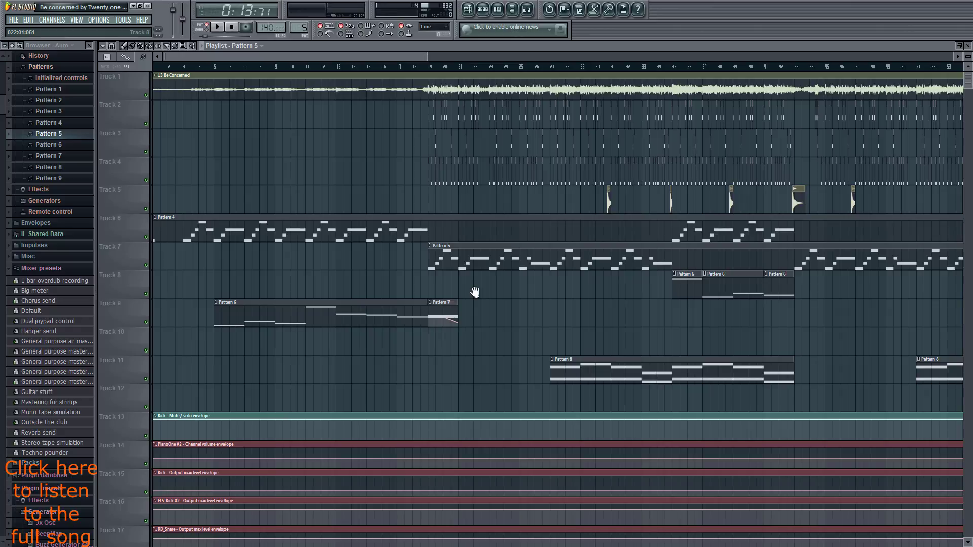
pyautogui.click(483, 8)
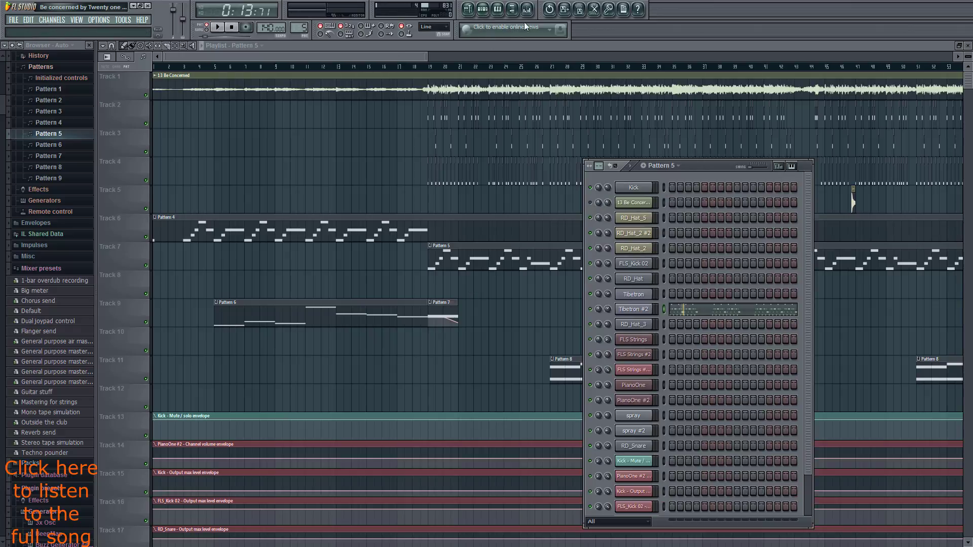
pyautogui.click(529, 10)
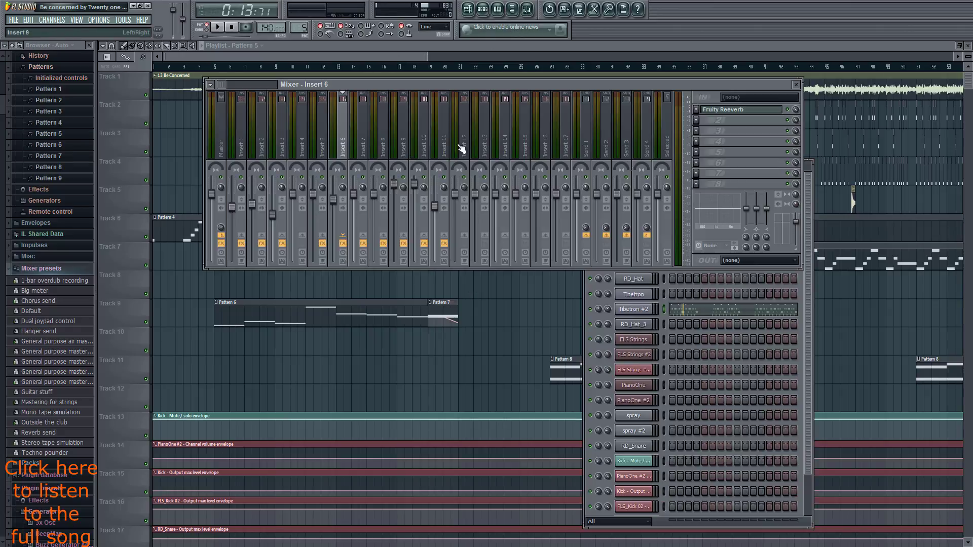
pyautogui.click(643, 309)
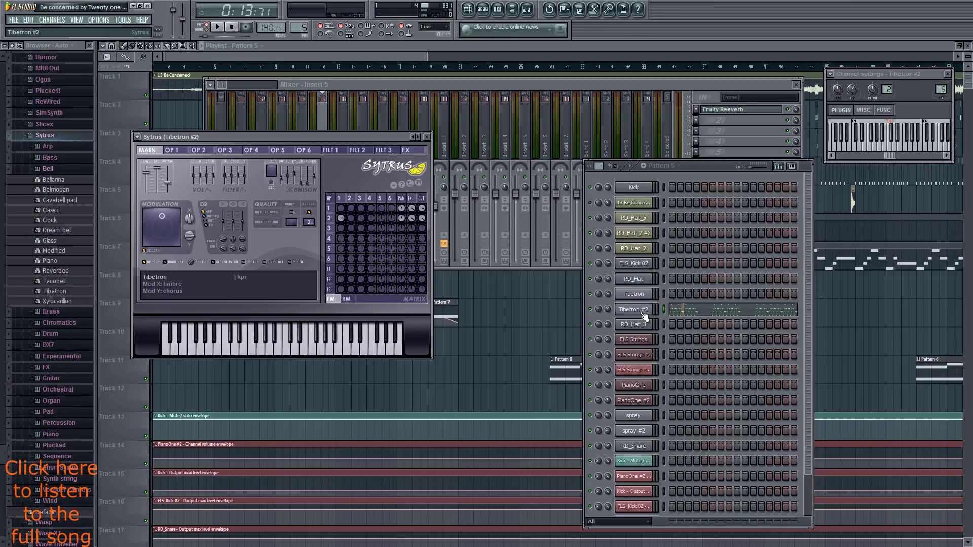
pyautogui.click(644, 310)
pyautogui.click(323, 154)
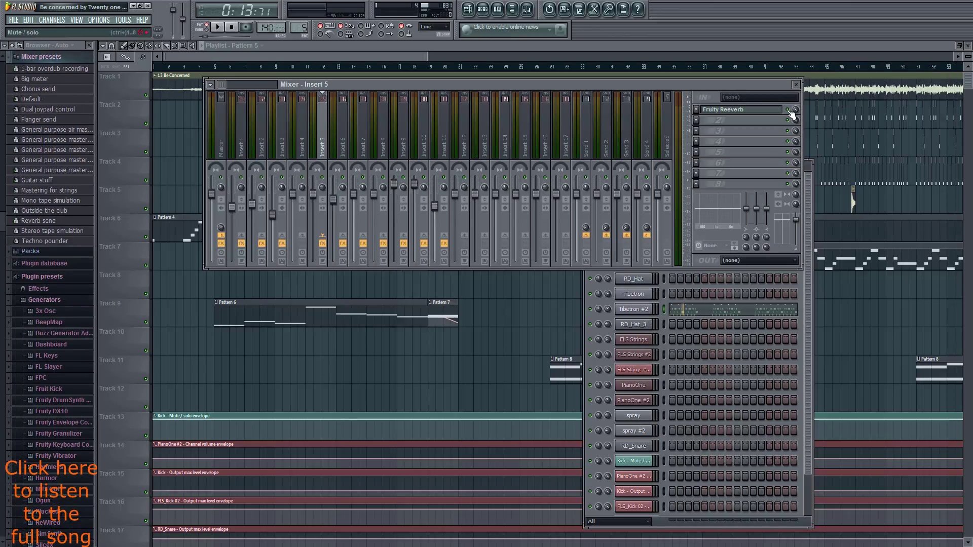
# Play Pattern 5 from its beginning through Insert 5 with Fruity Reeverb, and stop playback.
pyautogui.press('space')
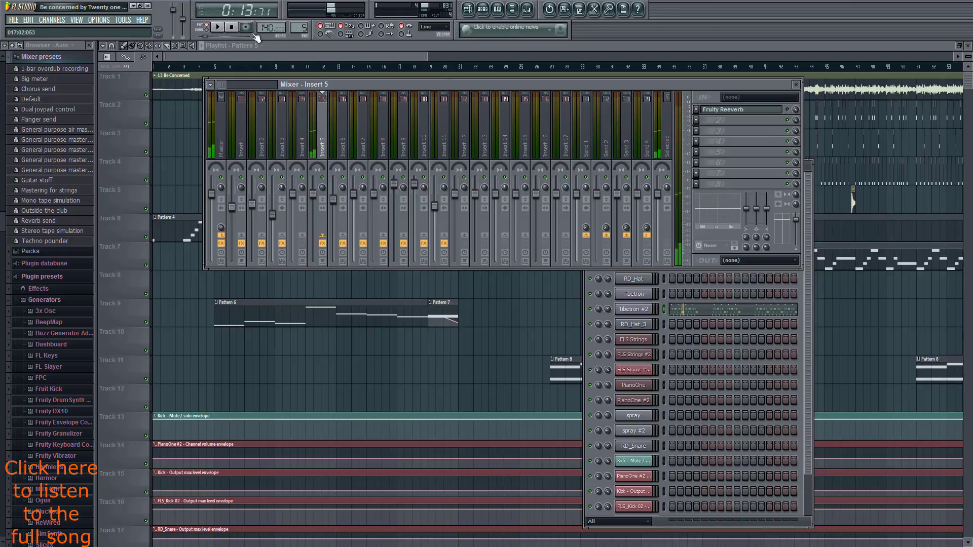
pyautogui.click(233, 28)
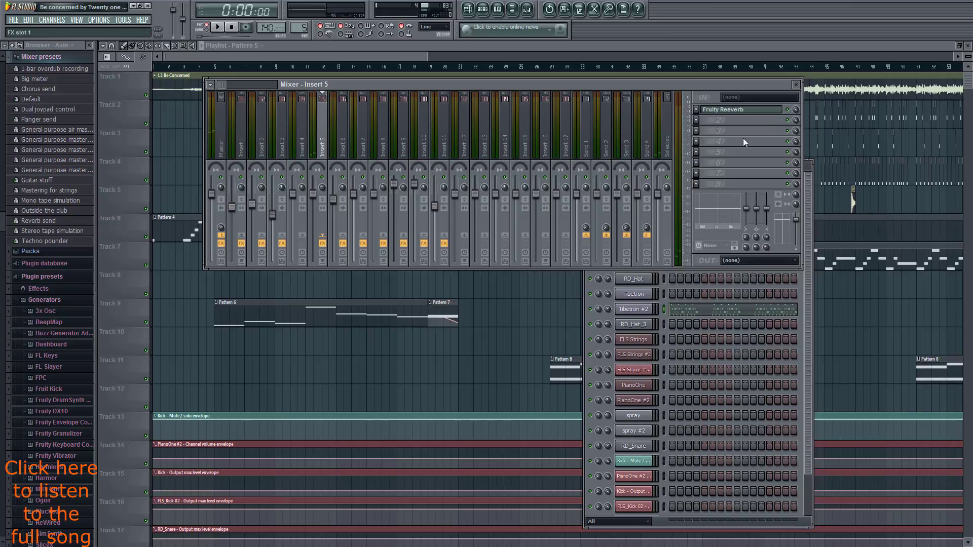
pyautogui.press('space')
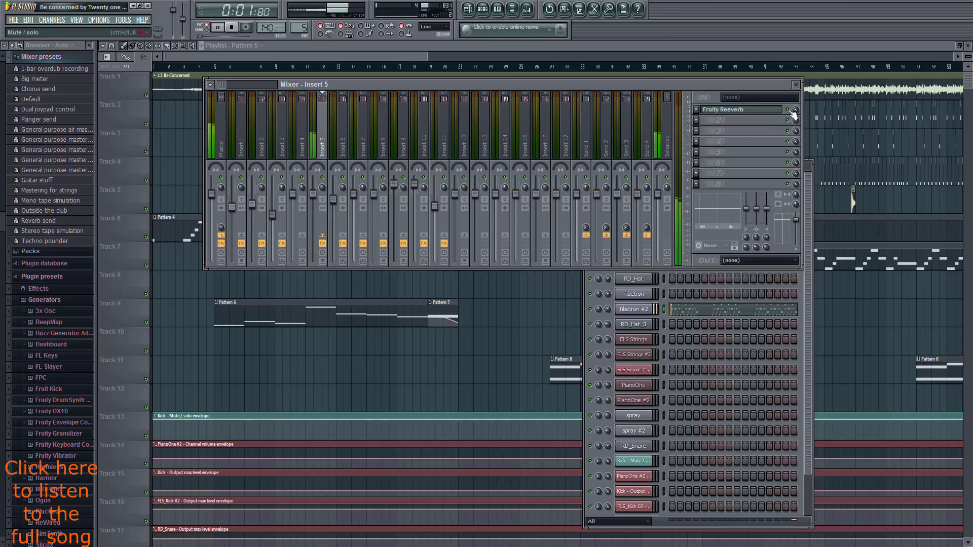
pyautogui.press('space')
# Review the Fruity Reeverb settings on Insert 5, and close both the effect and the mixer.
pyautogui.click(764, 117)
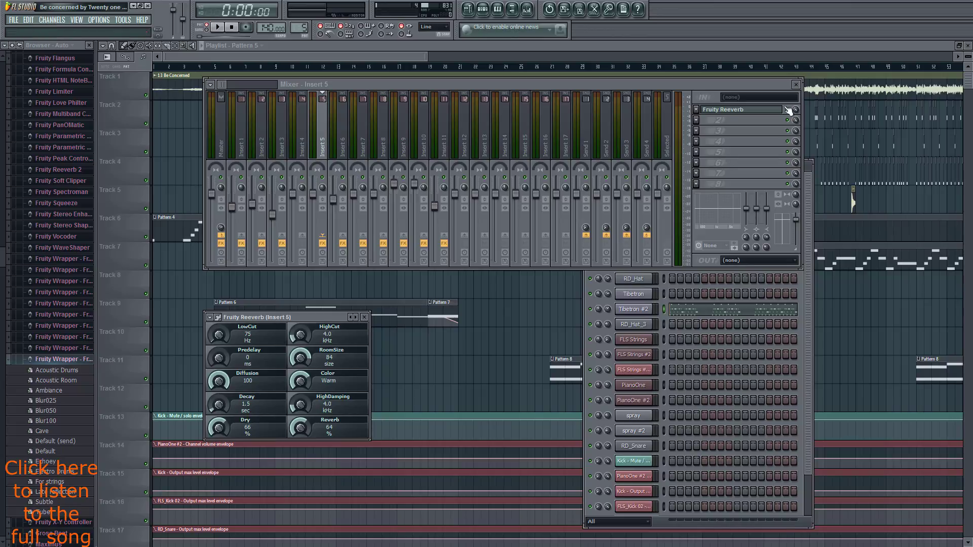
pyautogui.click(730, 116)
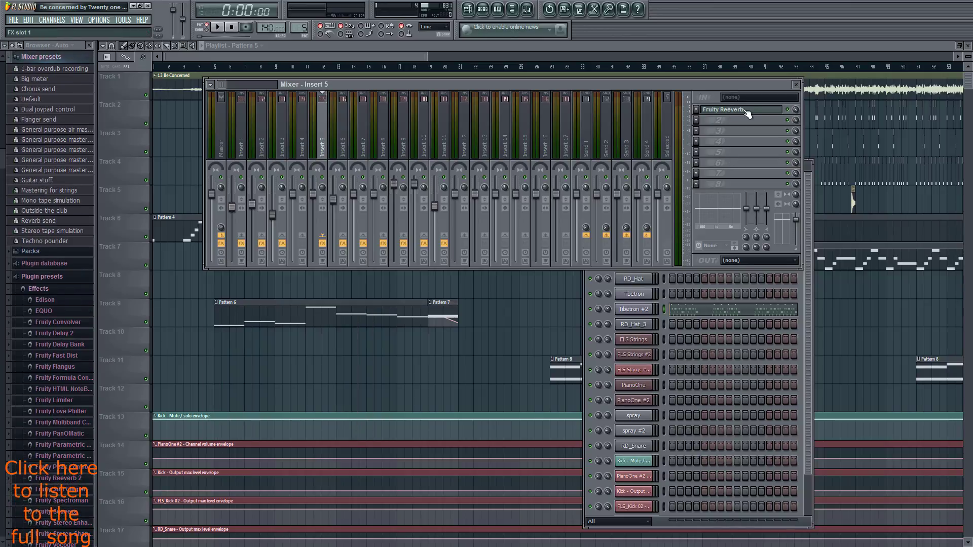
pyautogui.click(796, 84)
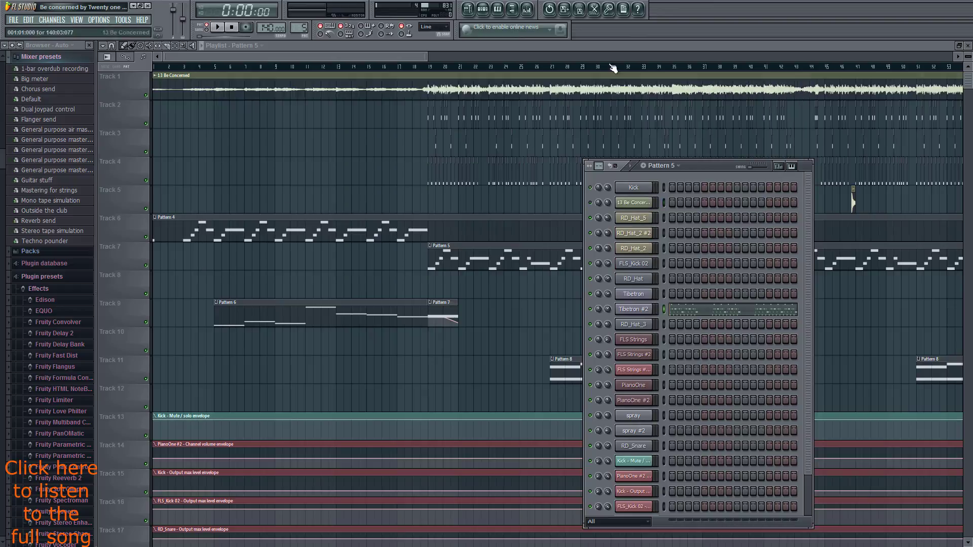
# Switch to Pattern 6, and place the song playback position midway through bar 4, just ahead of the Pattern 6 clip.
pyautogui.click(382, 57)
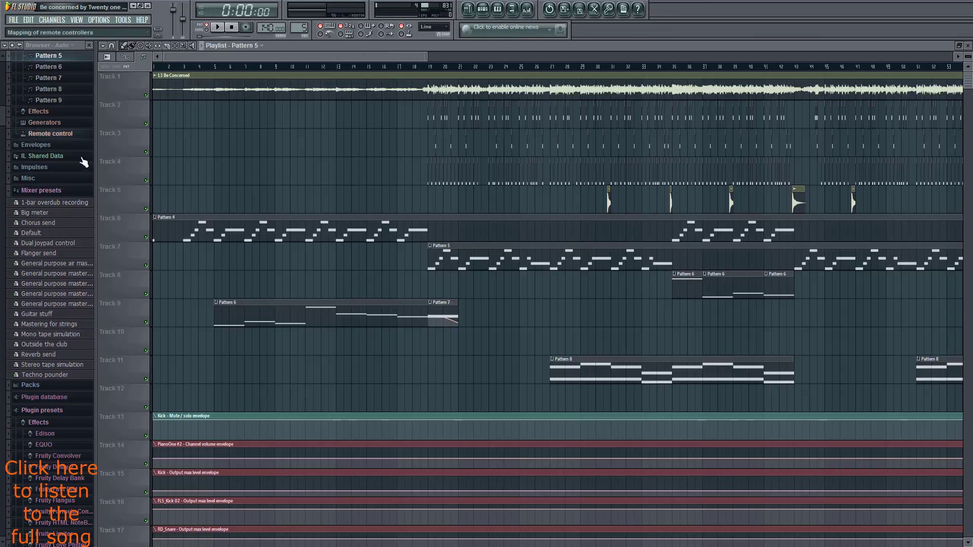
pyautogui.click(482, 8)
pyautogui.click(662, 308)
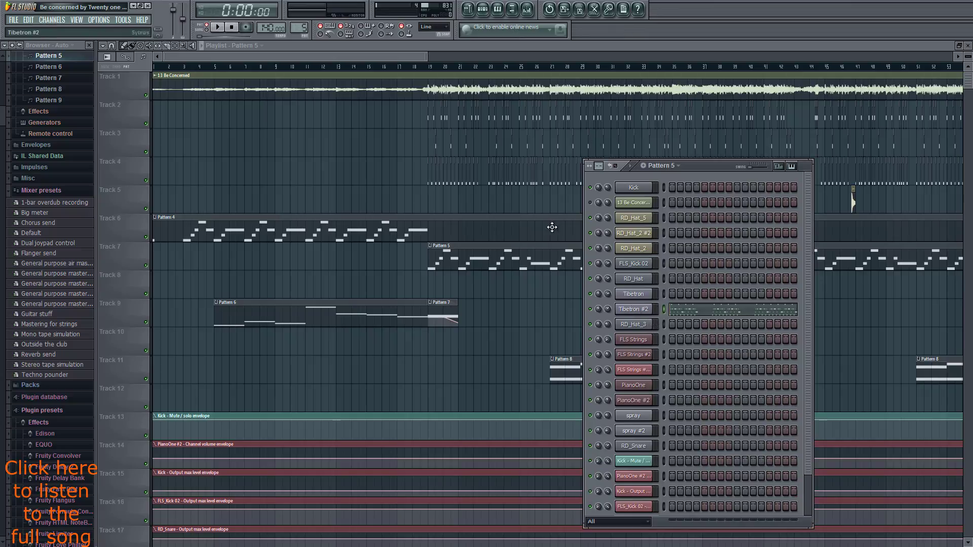
pyautogui.scroll(1, 303, 36)
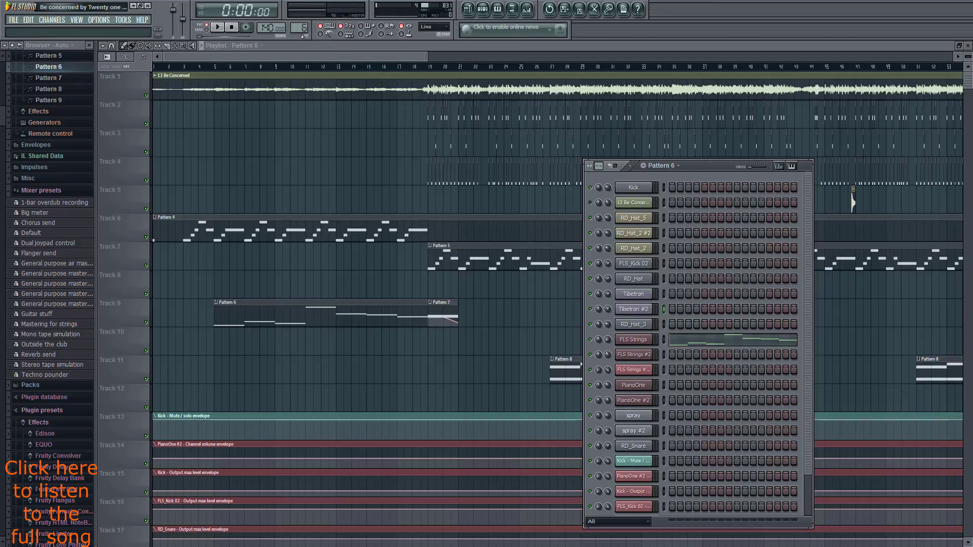
pyautogui.click(205, 69)
pyautogui.moveTo(208, 74); pyautogui.dragTo(214, 70)
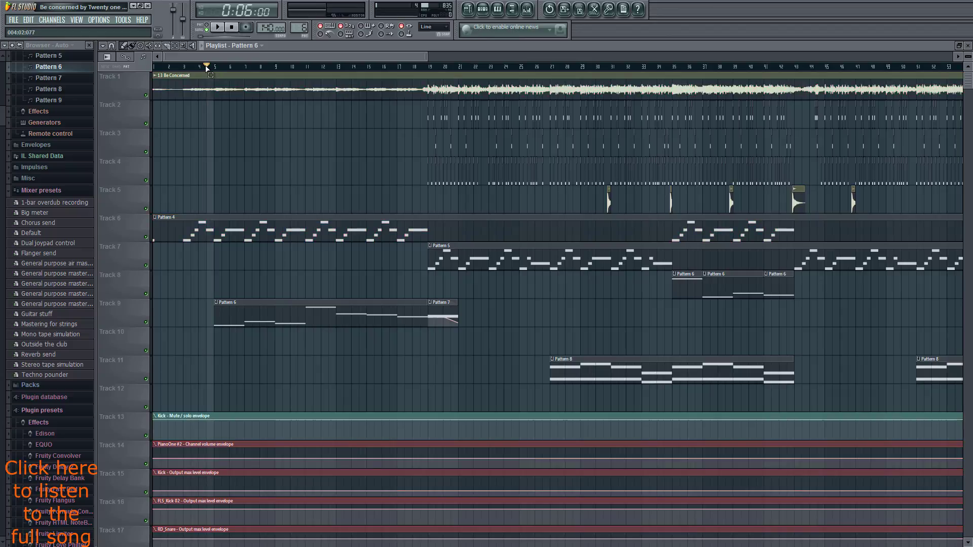
# Examine Pattern 6's FLS Strings channel and the points of the FLS Strings - Output max level envelope on Track 18.
pyautogui.click(482, 8)
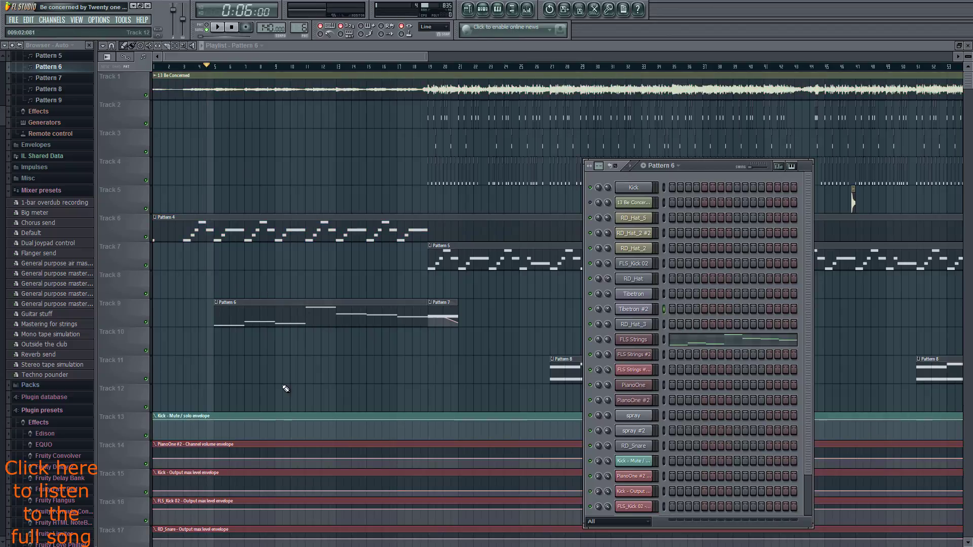
pyautogui.scroll(-2, 326, 347)
pyautogui.scroll(-1, 327, 347)
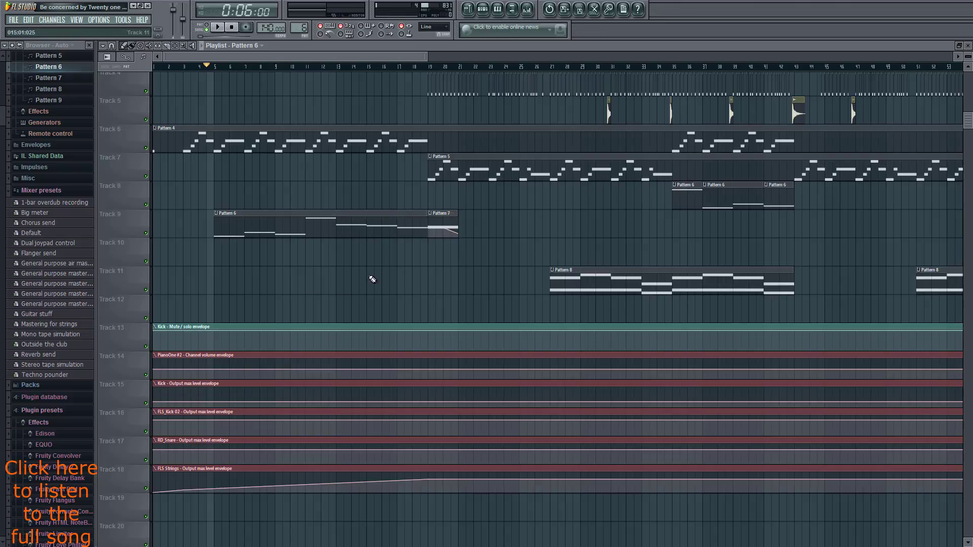
pyautogui.scroll(3, 478, 270)
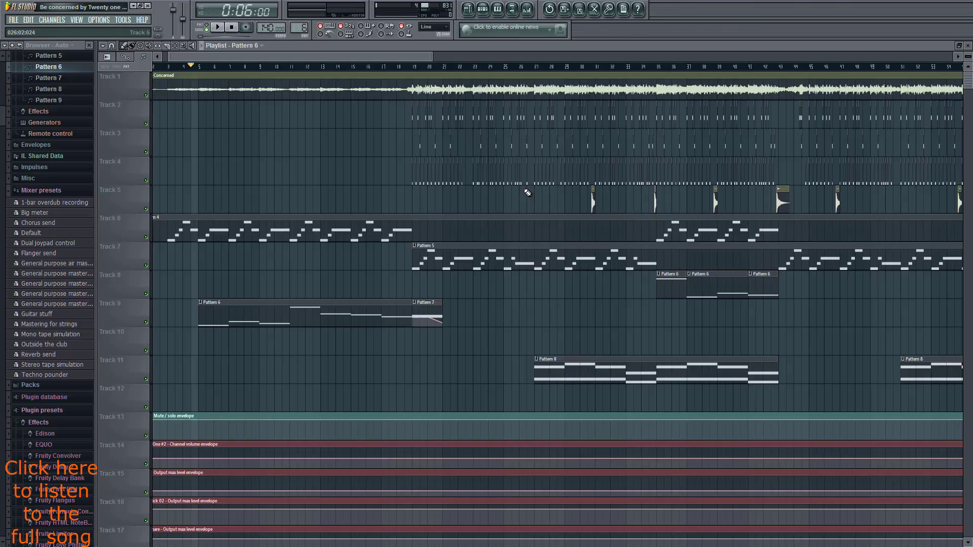
pyautogui.click(482, 9)
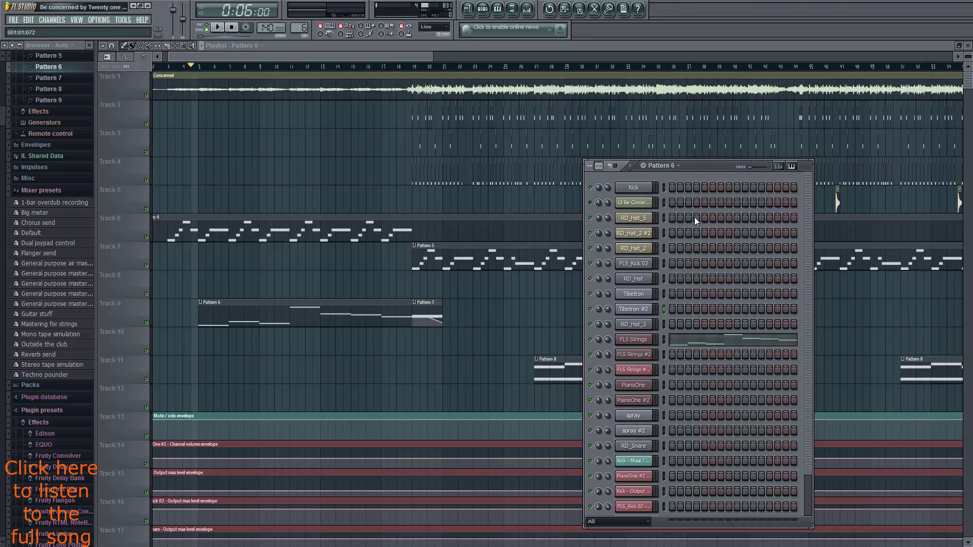
pyautogui.press('F6')
pyautogui.scroll(1, 481, 218)
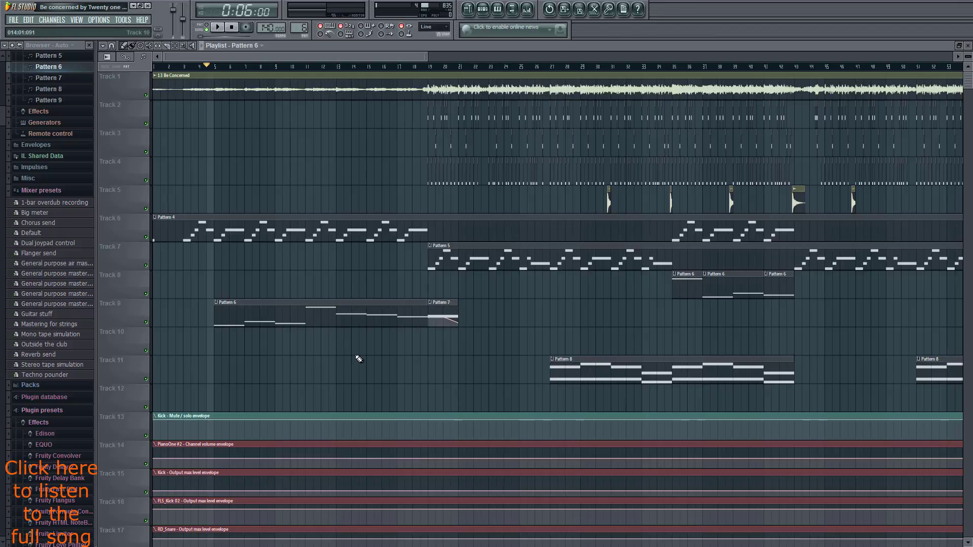
pyautogui.scroll(-3, 380, 308)
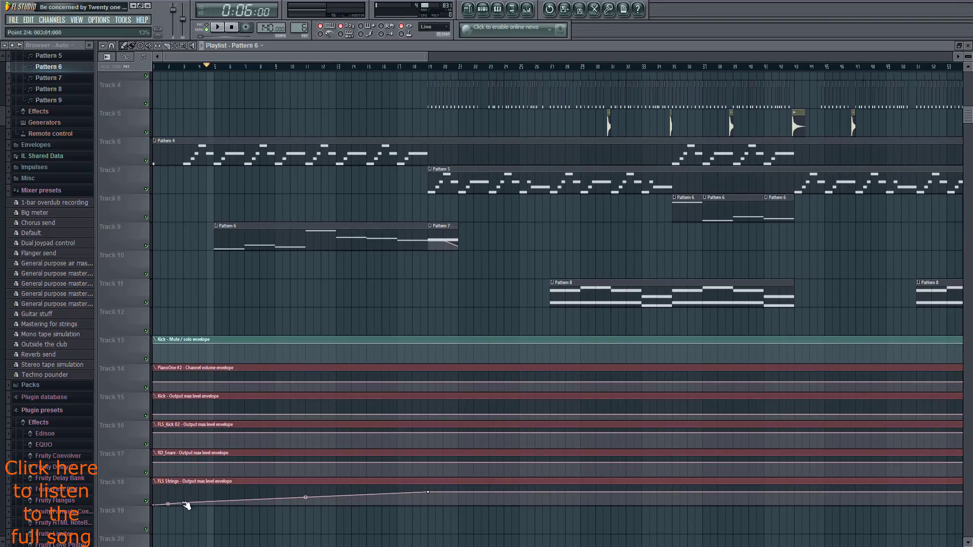
pyautogui.moveTo(188, 505)
# Show the channel list and switch to Pattern 7.
pyautogui.click(482, 8)
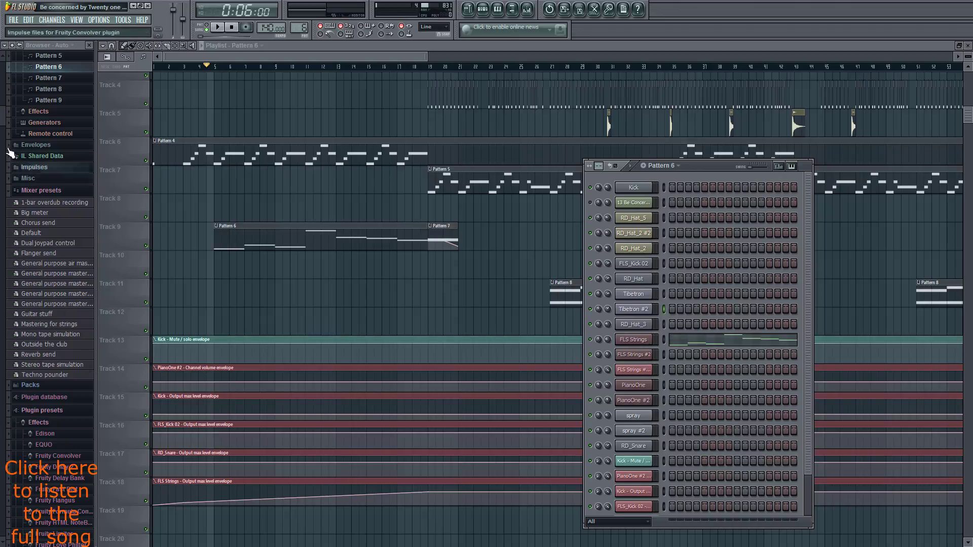
pyautogui.press('KP_Add')
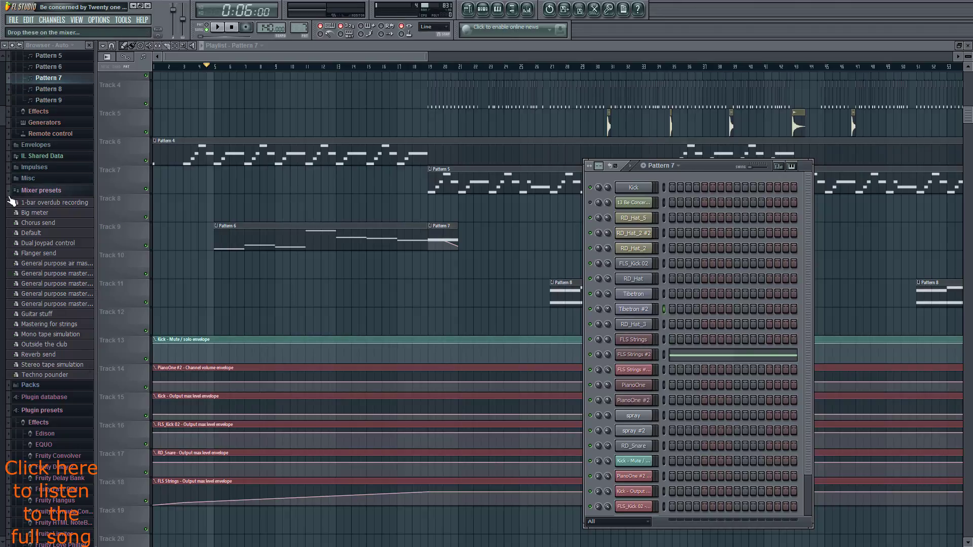
# Collapse the Mixer presets, Plugin presets and Current project folders in the browser.
pyautogui.click(30, 191)
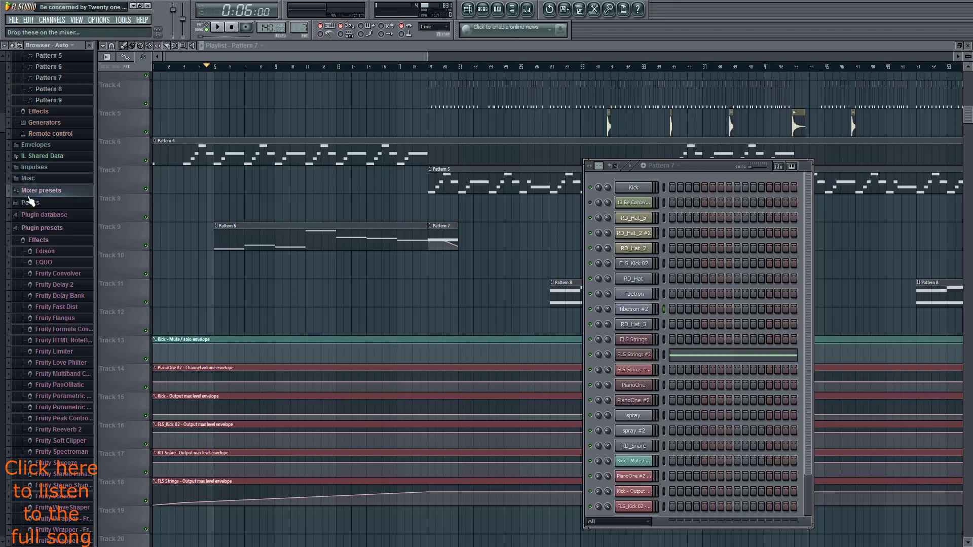
pyautogui.click(12, 238)
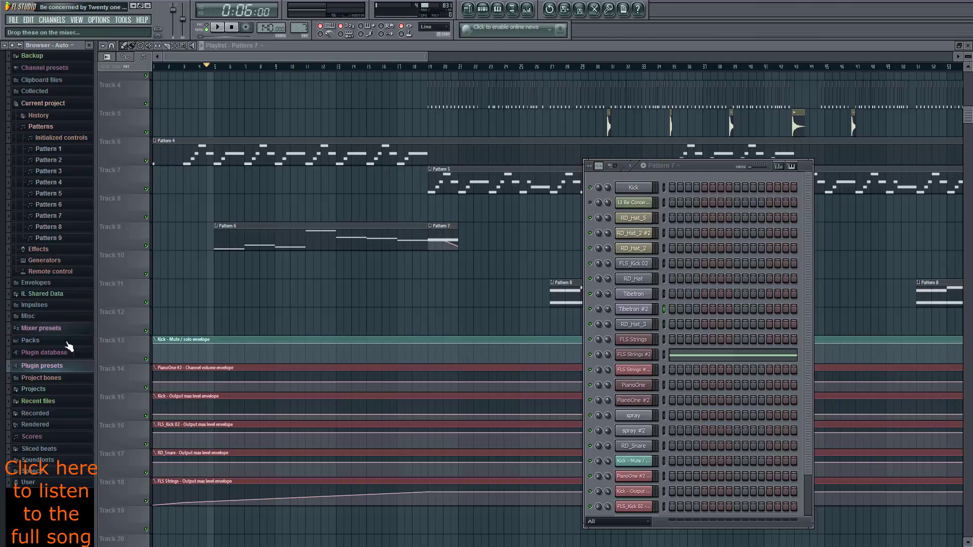
pyautogui.click(16, 138)
pyautogui.click(15, 138)
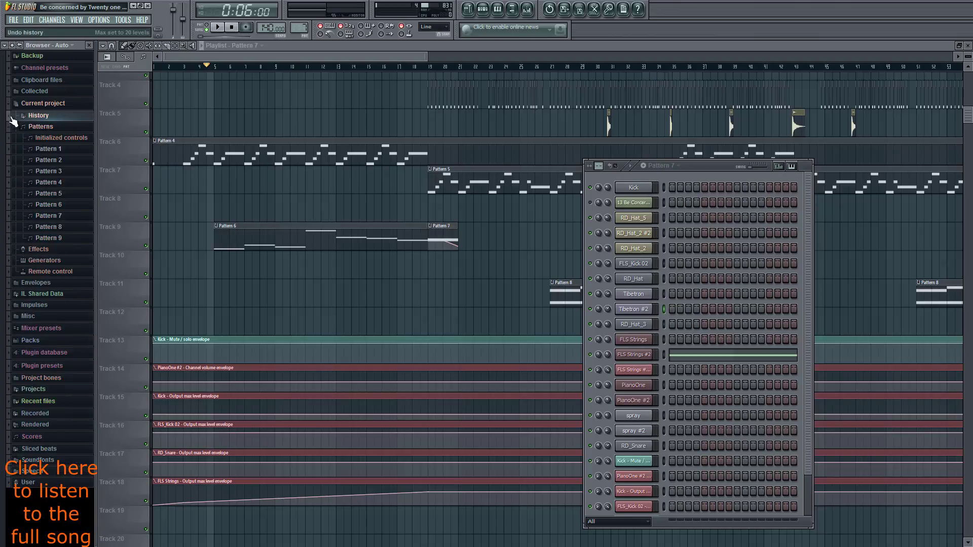
pyautogui.click(12, 116)
pyautogui.click(12, 117)
pyautogui.click(15, 103)
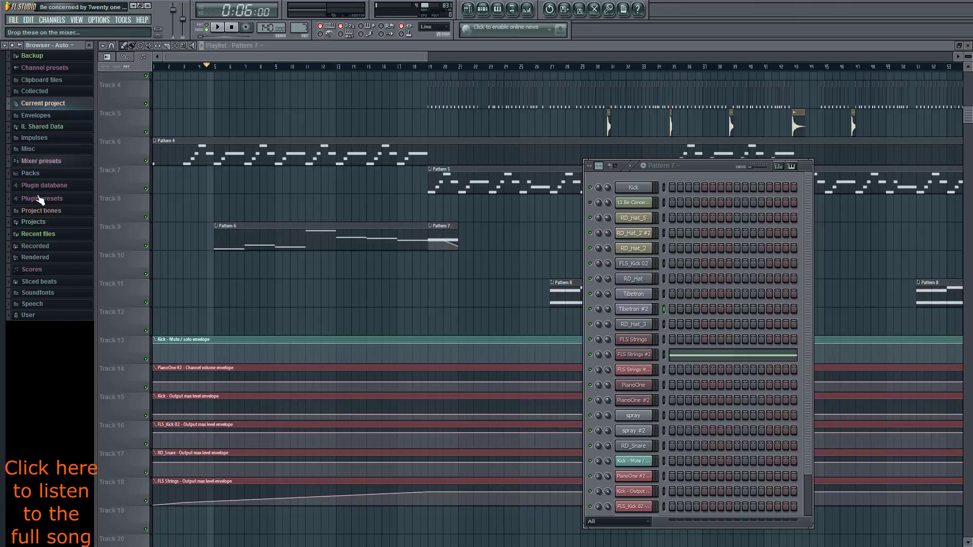
# Expand the Packs folder in the browser and show the contents of its Orchestral subfolder.
pyautogui.click(12, 174)
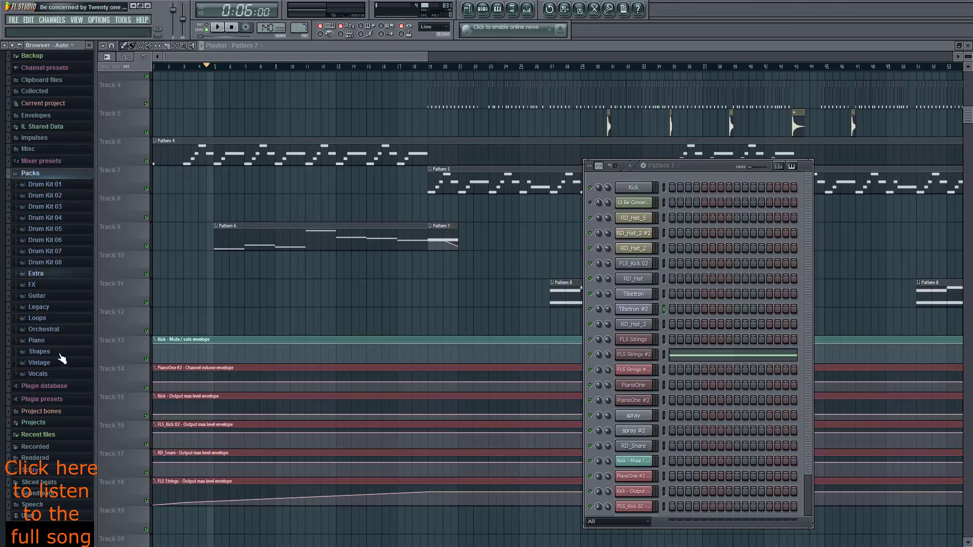
pyautogui.click(13, 307)
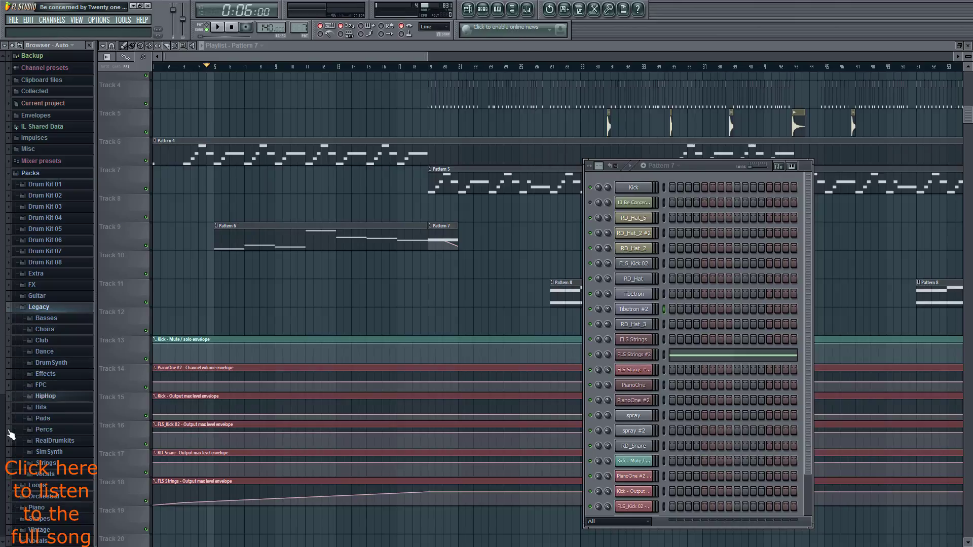
pyautogui.click(11, 310)
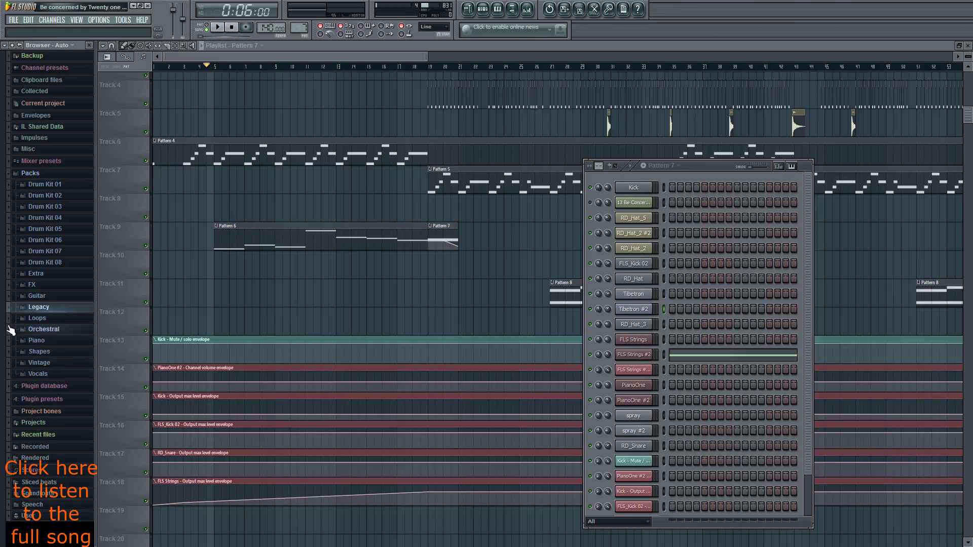
pyautogui.click(10, 330)
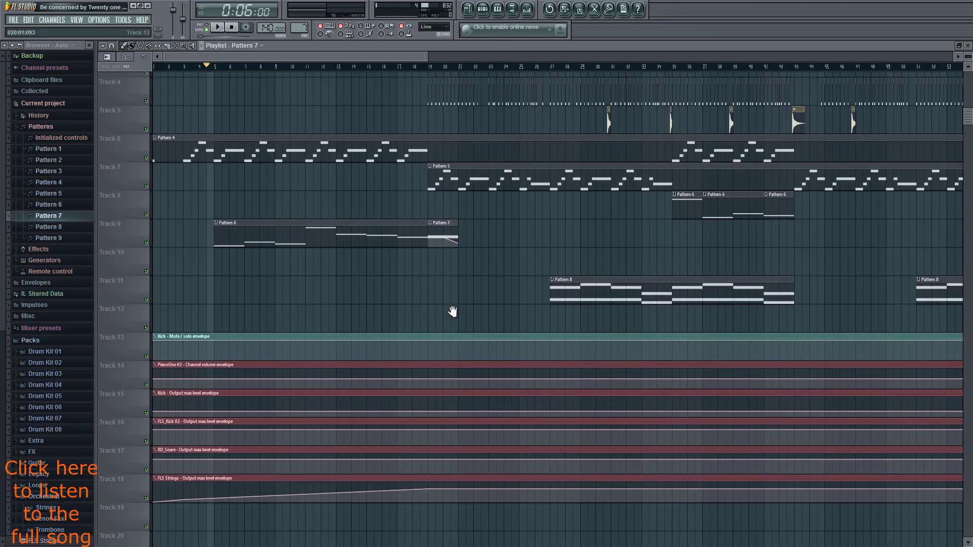
# Try to collapse the Current project folder and its Patterns subfolder in the browser.
pyautogui.click(10, 128)
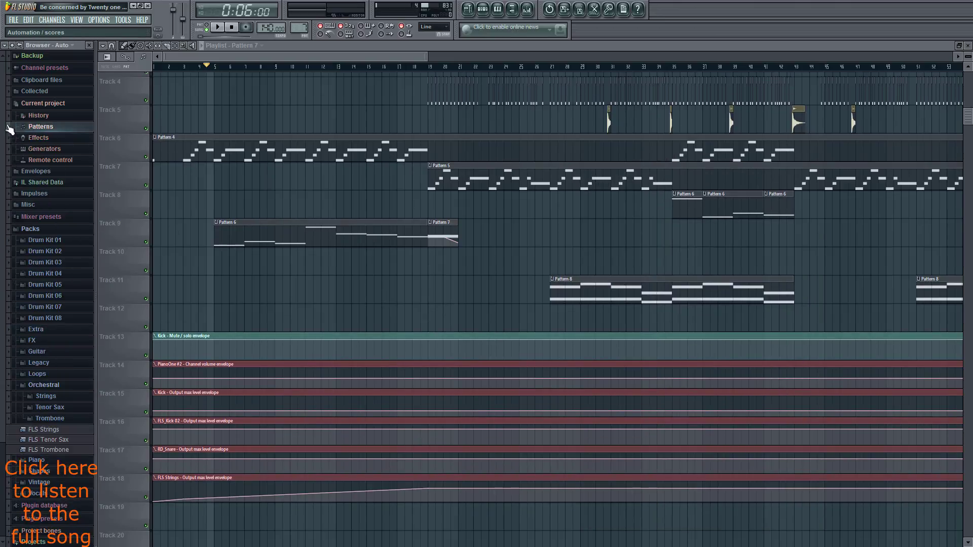
pyautogui.rightClick(59, 102)
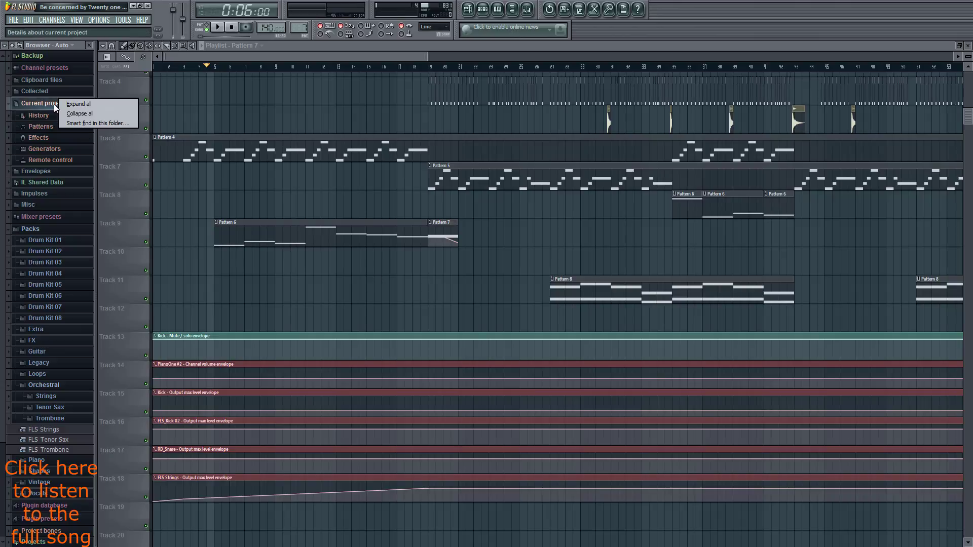
pyautogui.click(76, 114)
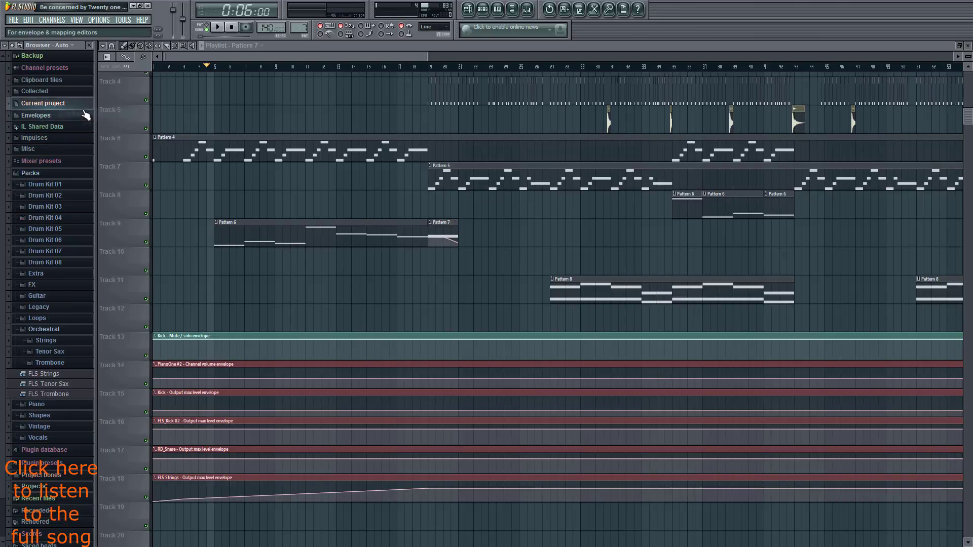
pyautogui.rightClick(213, 305)
pyautogui.scroll(-1, 241, 288)
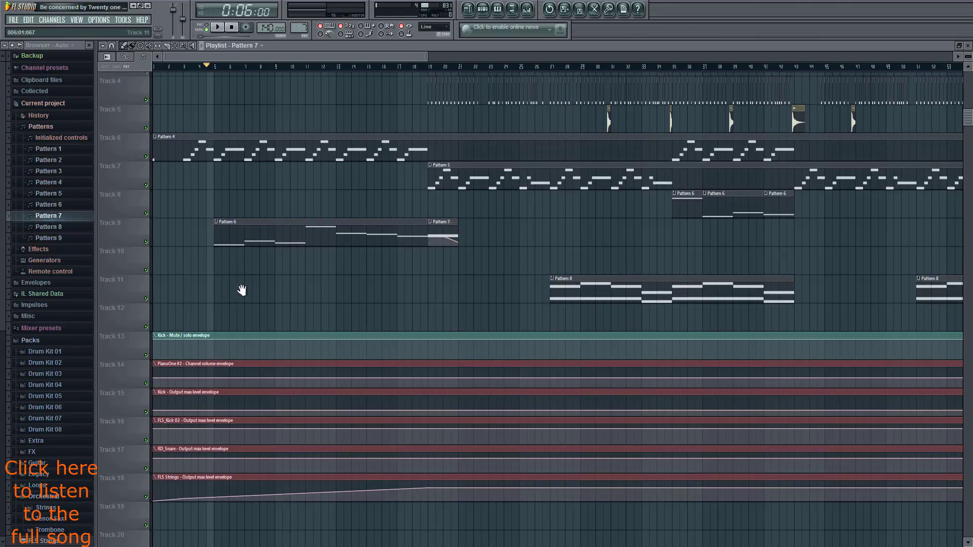
pyautogui.scroll(-12, 64, 349)
pyautogui.scroll(16, 57, 346)
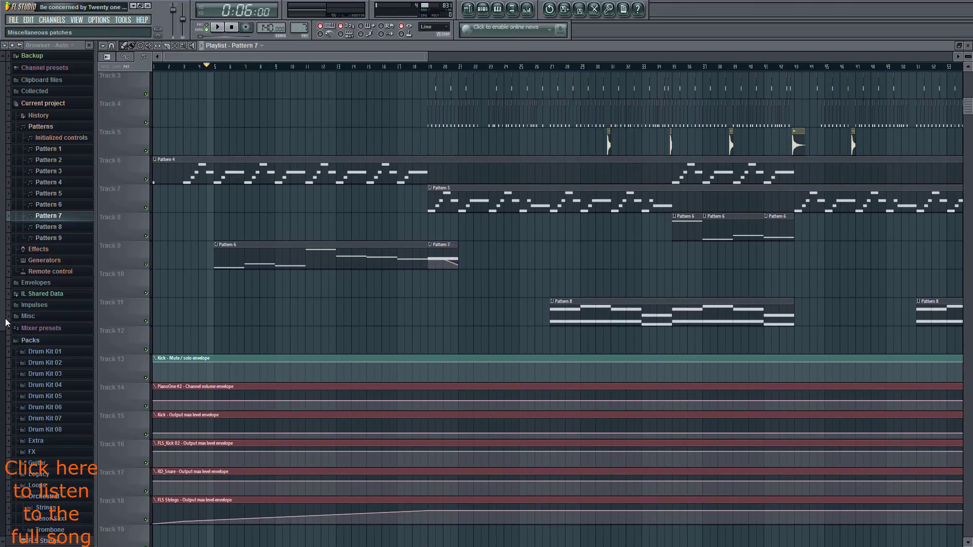
pyautogui.moveTo(7, 323); pyautogui.dragTo(19, 506)
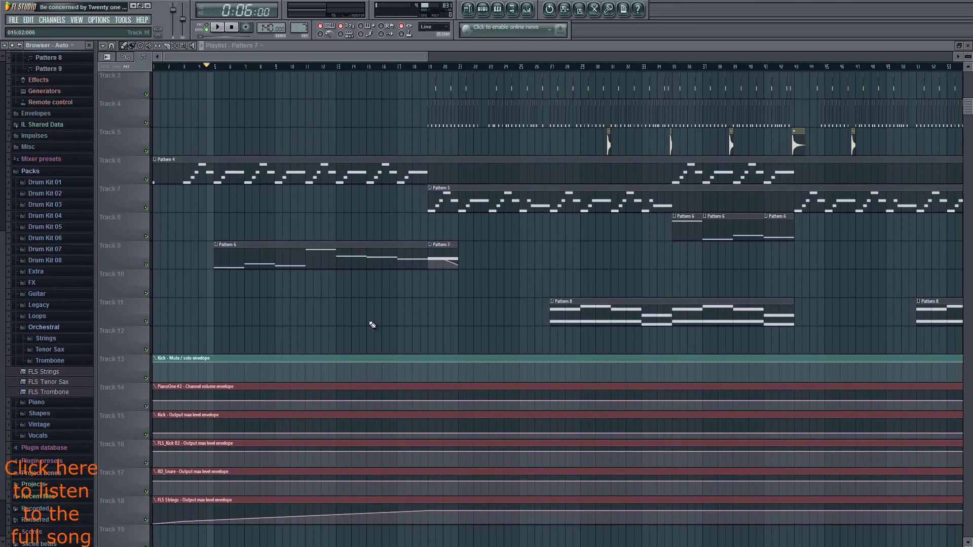
# Switch to Pattern 6 with the channel list shown, and examine its FLS Strings notes in the piano roll.
pyautogui.click(483, 8)
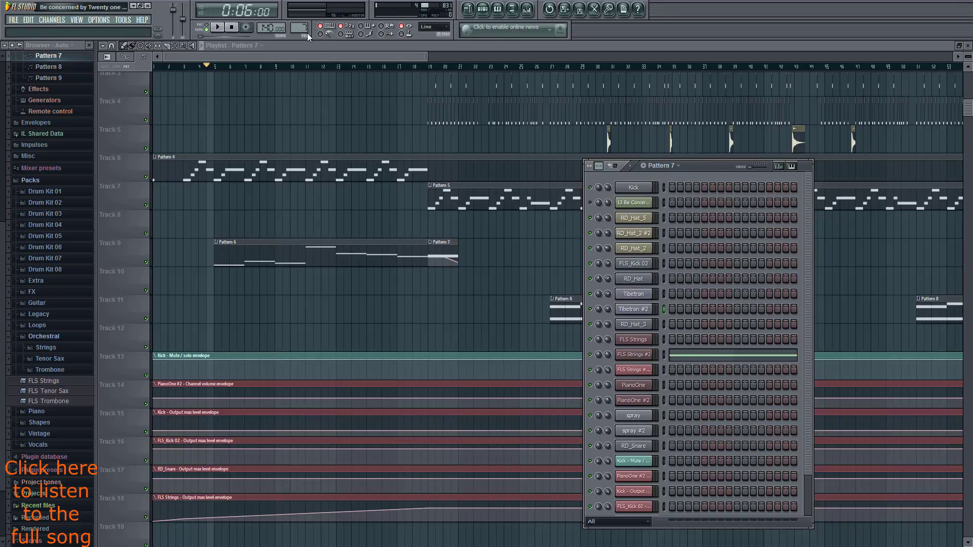
pyautogui.scroll(-1, 302, 30)
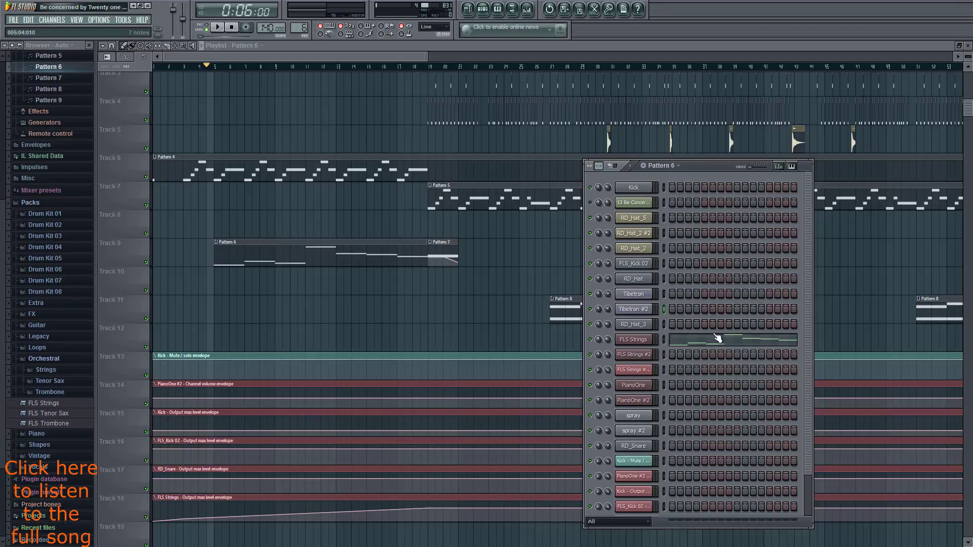
pyautogui.click(717, 338)
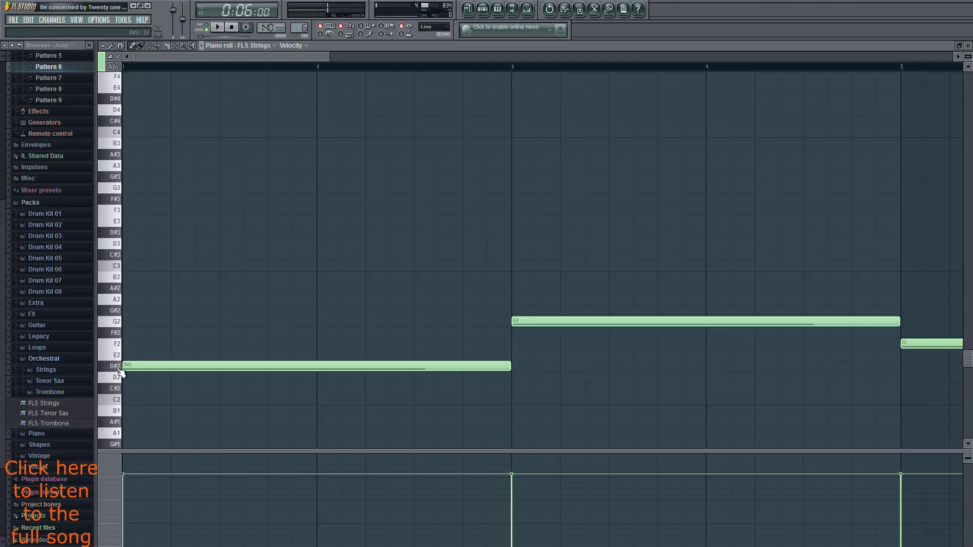
pyautogui.click(122, 357)
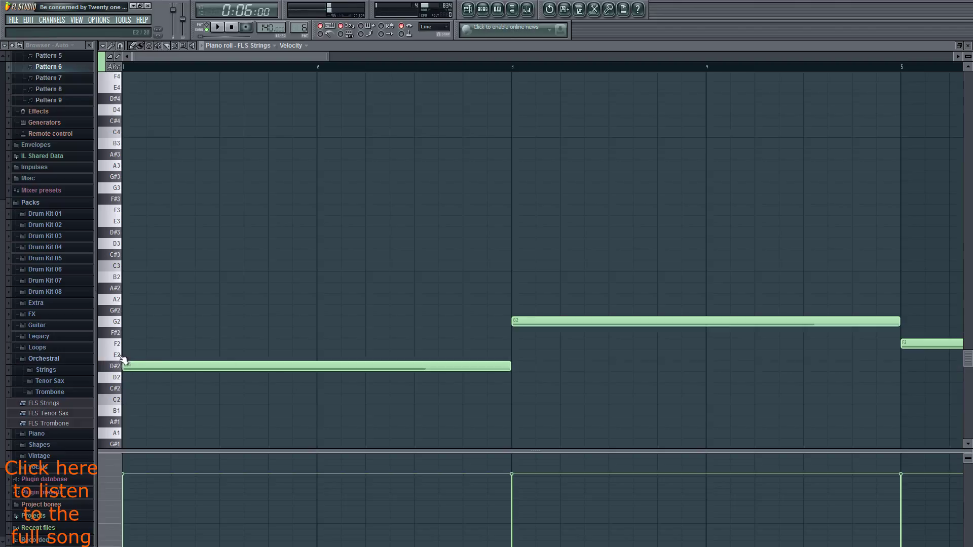
pyautogui.click(118, 336)
pyautogui.click(116, 349)
pyautogui.click(117, 322)
pyautogui.scroll(-3, 406, 350)
pyautogui.scroll(-2, 406, 350)
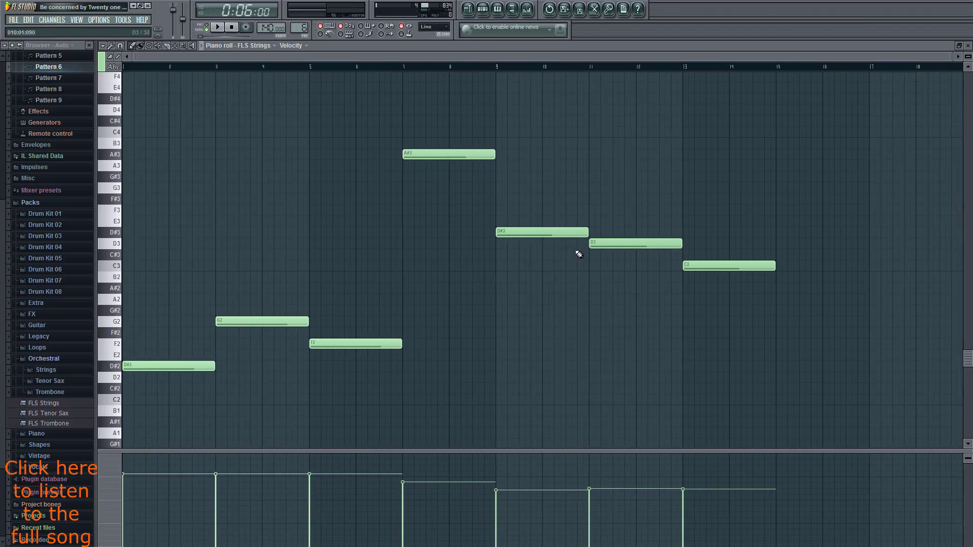
# Play Pattern 6 from the FLS Strings piano roll, stop playback and close the piano roll.
pyautogui.press('space')
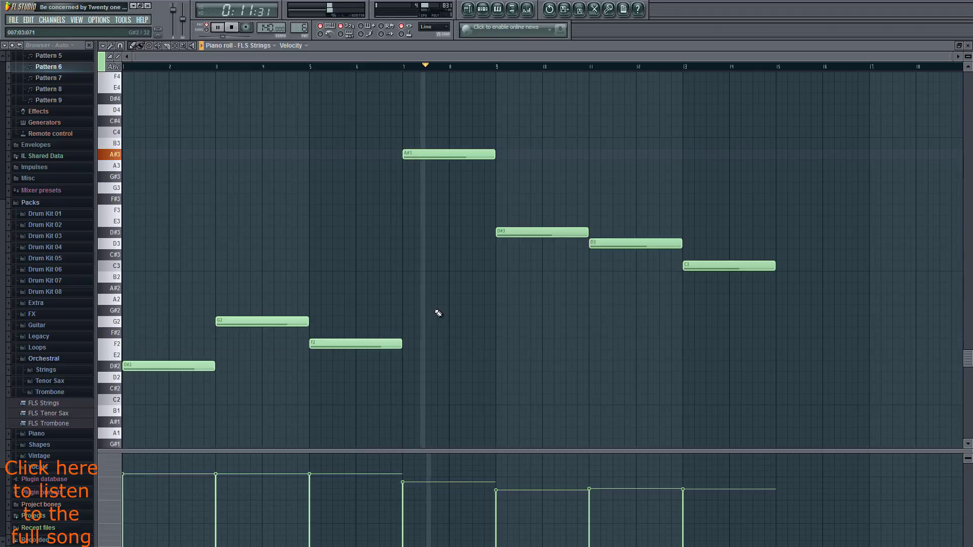
pyautogui.press('space')
pyautogui.click(969, 46)
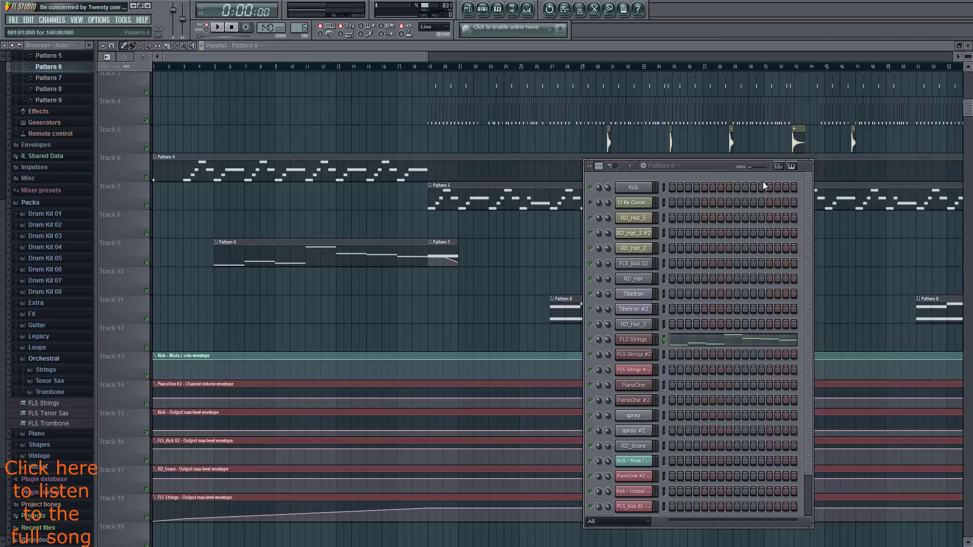
# Hide the channel list and examine the Pattern 6, 7 and 8 clips on Tracks 8, 9 and 11.
pyautogui.press('F5')
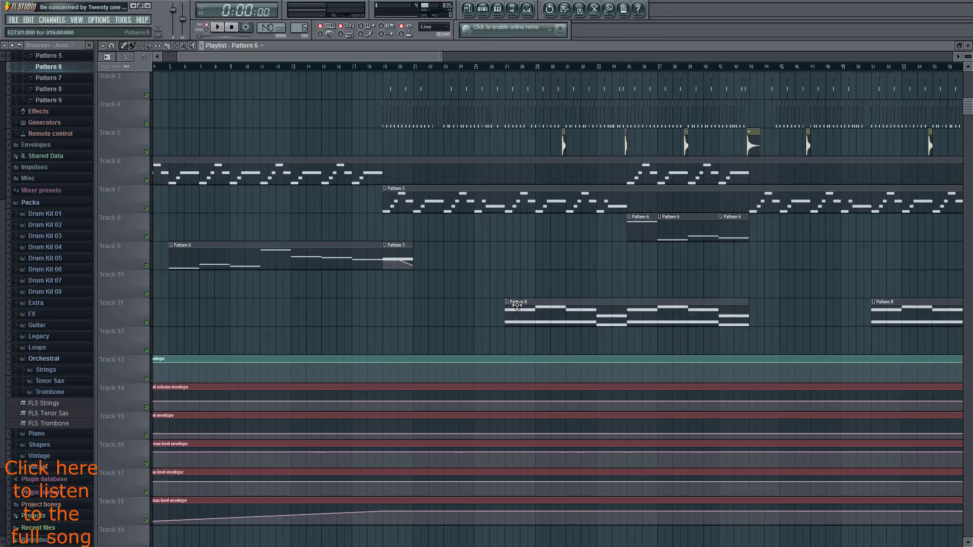
pyautogui.moveTo(448, 322); pyautogui.dragTo(467, 335)
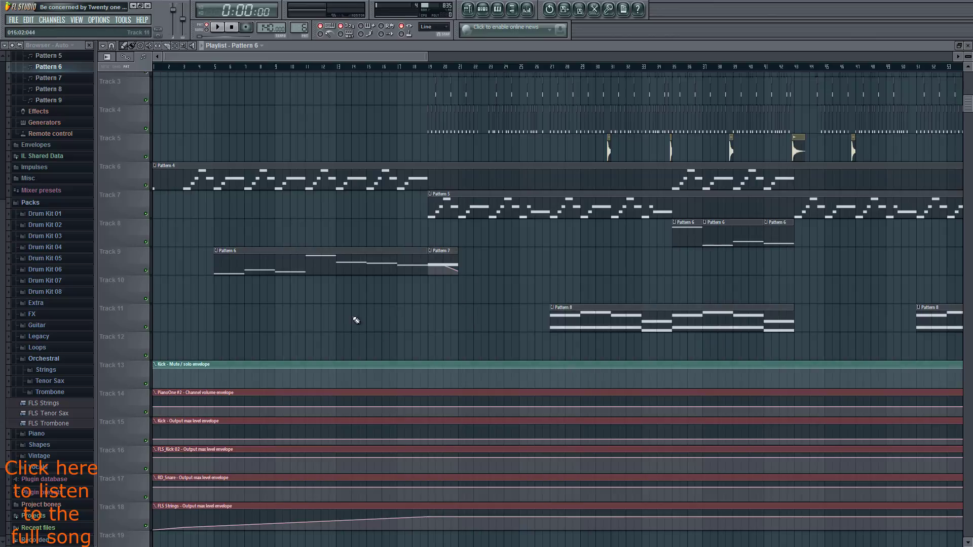
pyautogui.scroll(1, 366, 358)
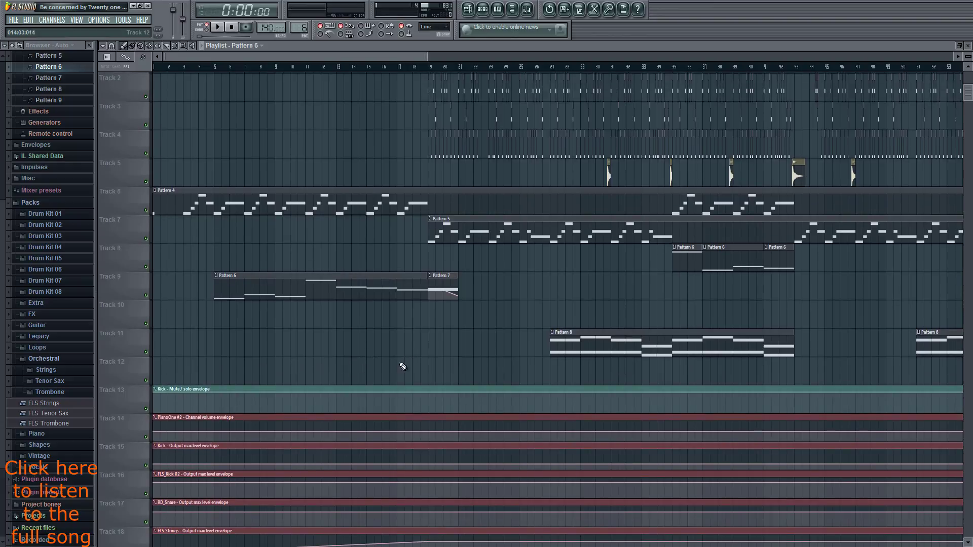
pyautogui.scroll(1, 446, 370)
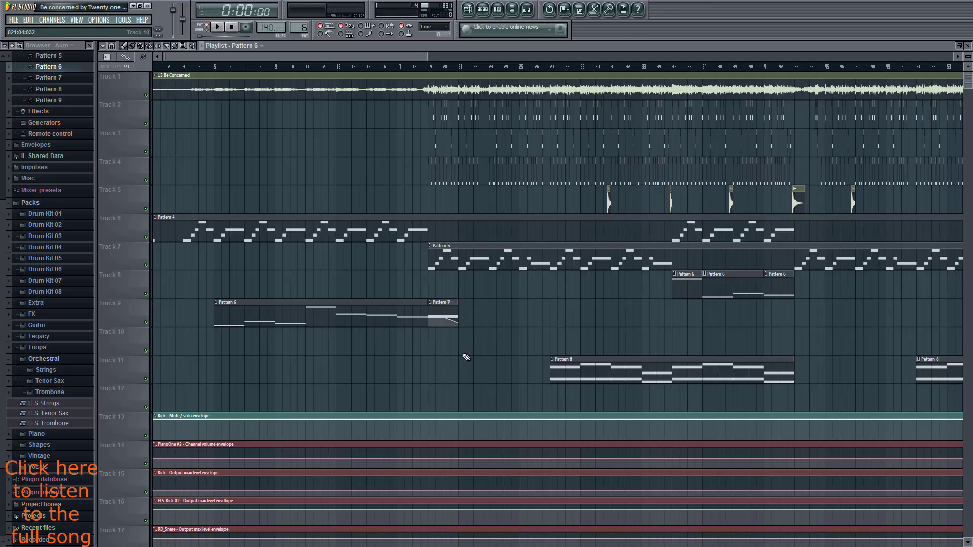
# Play Pattern 6 again while following its FLS Strings notes in the piano roll, moving the playback position to bar 7.
pyautogui.press('F6')
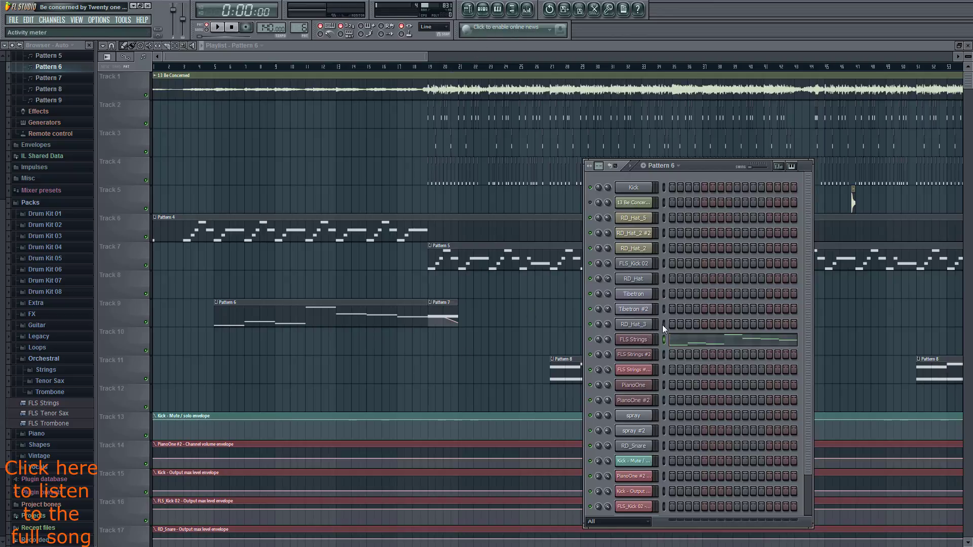
pyautogui.press('space')
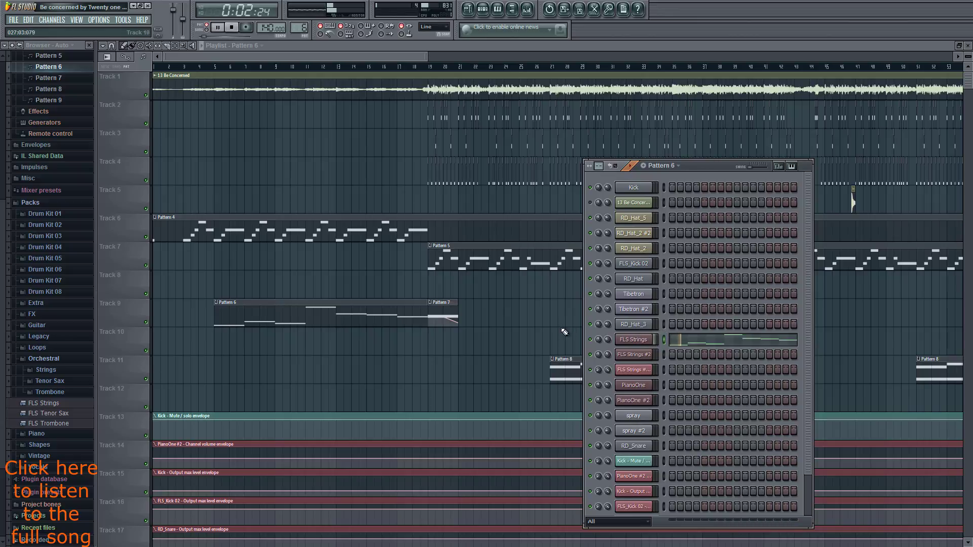
pyautogui.press('space')
pyautogui.press('space')
pyautogui.click(718, 336)
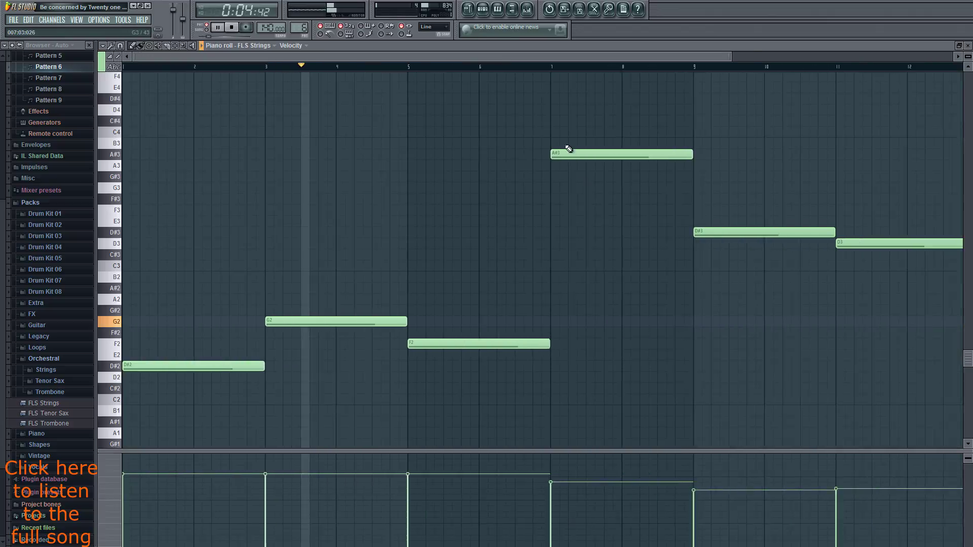
pyautogui.scroll(-1, 500, 68)
pyautogui.click(500, 67)
pyautogui.scroll(-2, 679, 283)
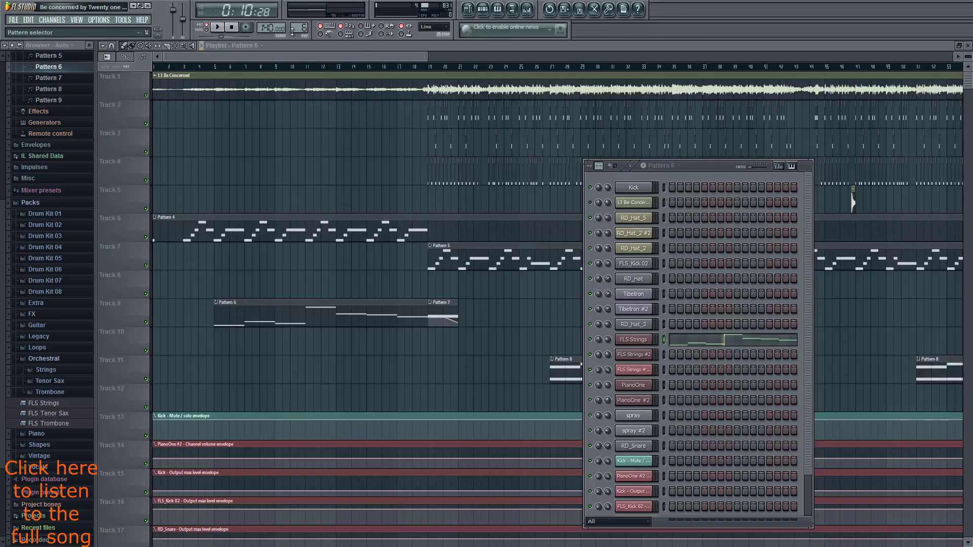
# Examine the playlist clips around bars 19 to 21, then show the channel list and switch to Pattern 1.
pyautogui.click(479, 290)
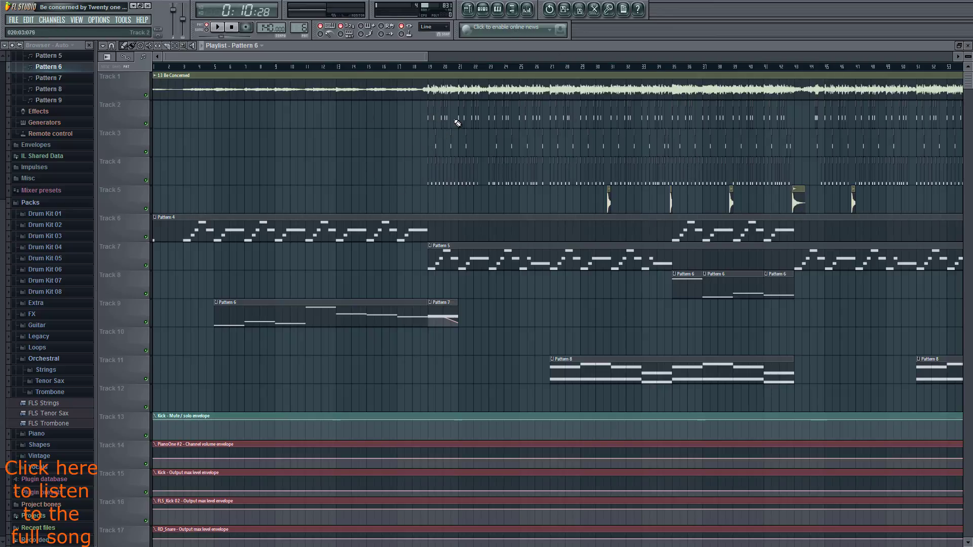
pyautogui.scroll(8, 446, 120)
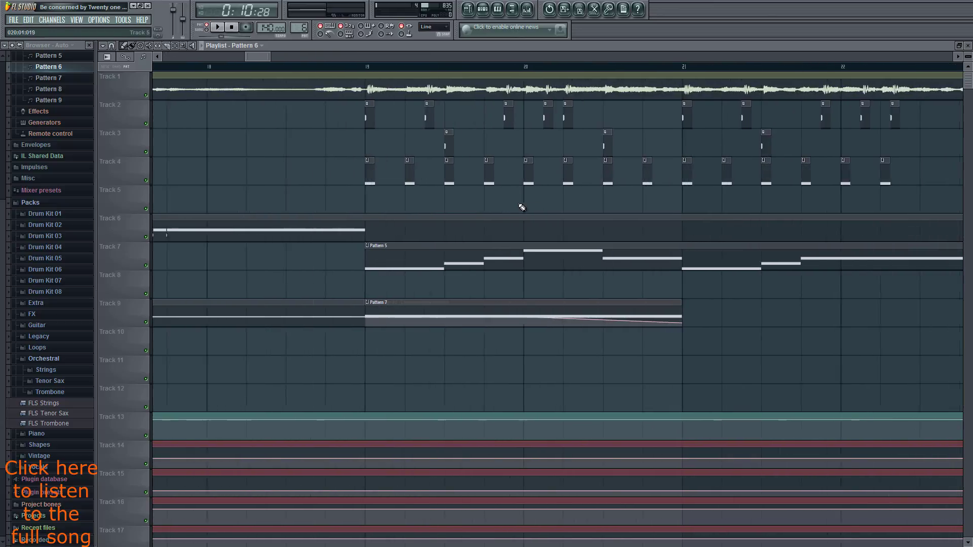
pyautogui.press('F6')
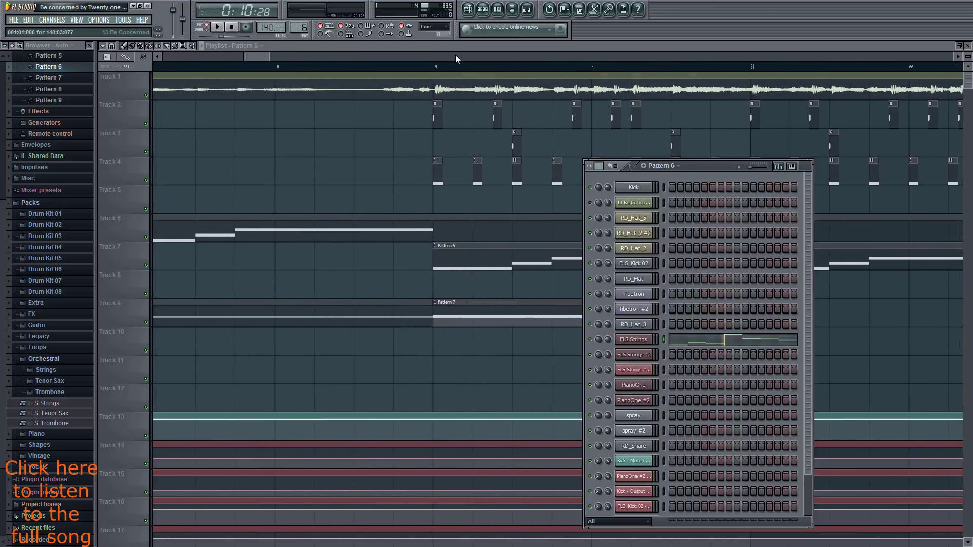
pyautogui.press('KP_1')
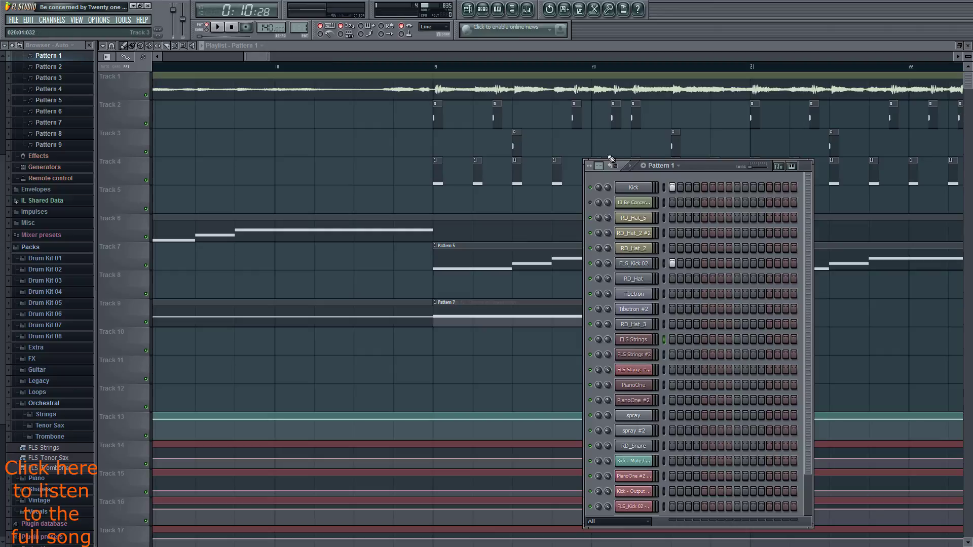
# Examine the first-step hits of the Kick and FLS_Kick 02 channels in Pattern 1.
pyautogui.click(673, 189)
pyautogui.click(664, 264)
pyautogui.click(671, 187)
pyautogui.press('c')
pyautogui.click(671, 187)
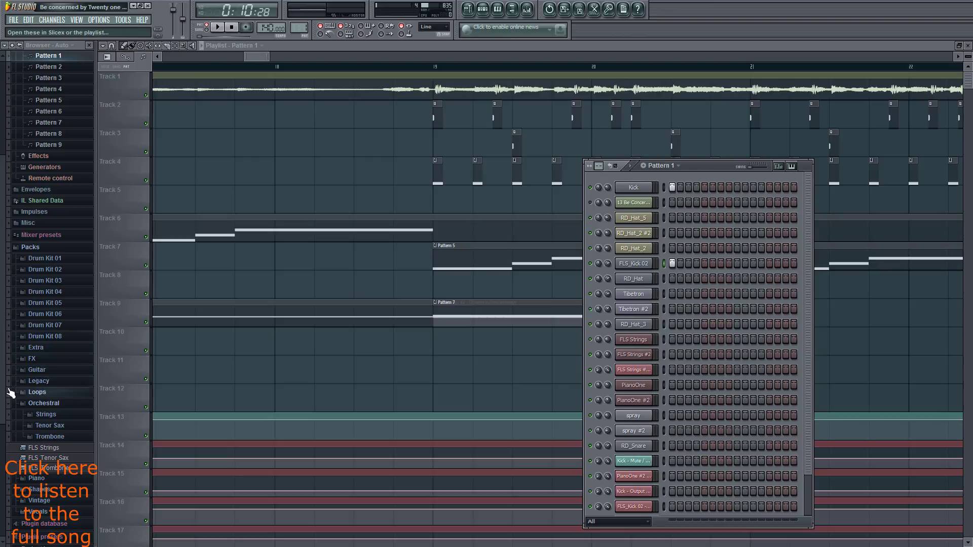
# Collapse the Orchestral folder and expand the Legacy folder under Packs in the browser.
pyautogui.click(9, 405)
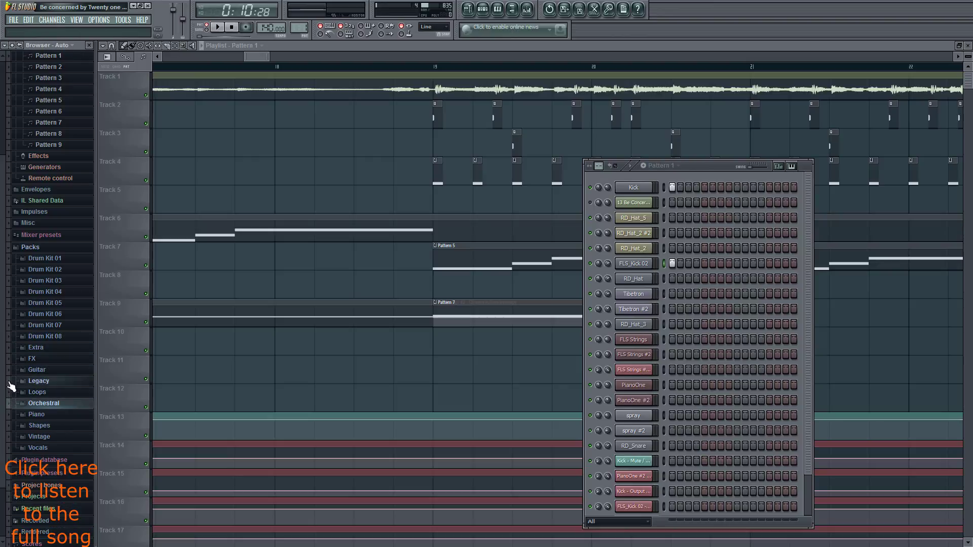
pyautogui.click(11, 381)
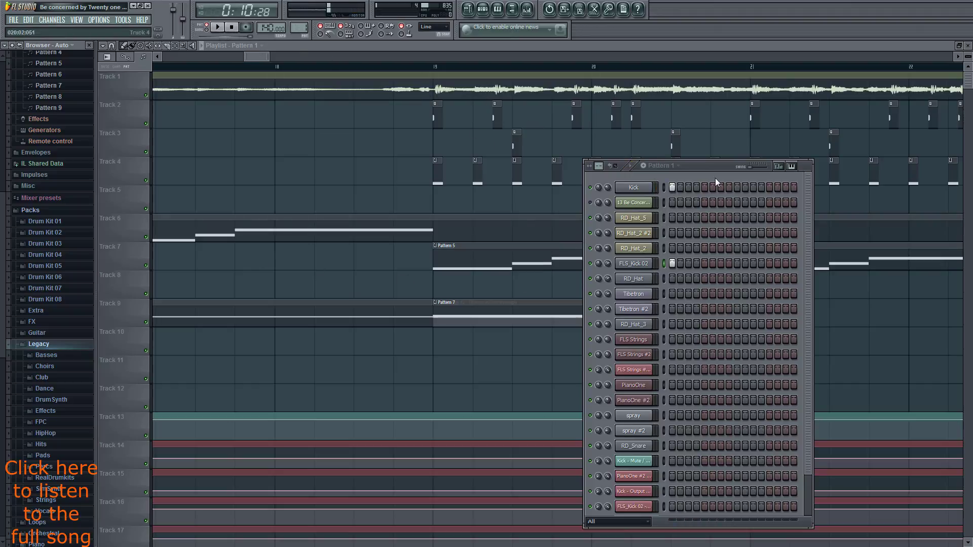
# Play Pattern 1 to audition its Kick and FLS_Kick 02 channels.
pyautogui.click(591, 187)
pyautogui.press('space')
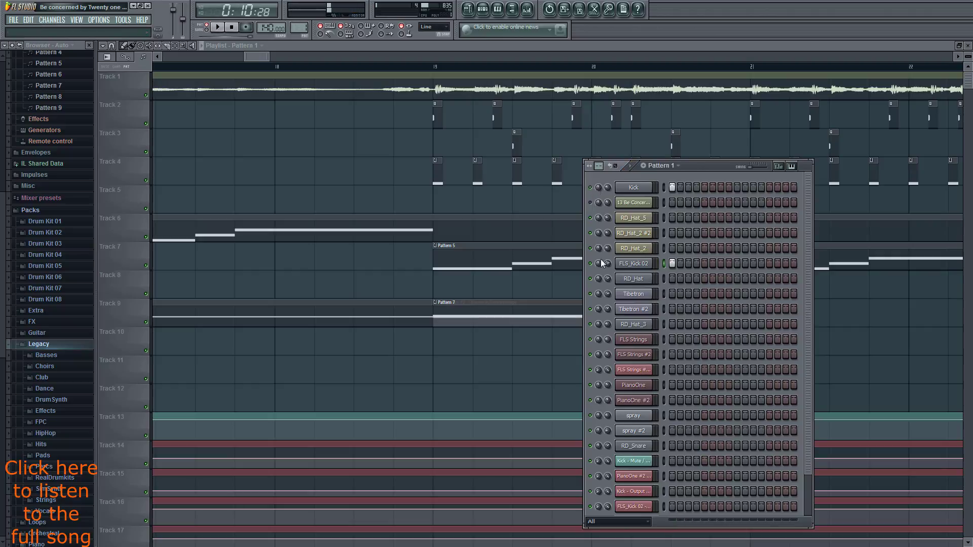
pyautogui.press('space')
# Switch to Pattern 2 and play it to audition its RD_Snare hit.
pyautogui.click(664, 446)
pyautogui.scroll(1, 300, 29)
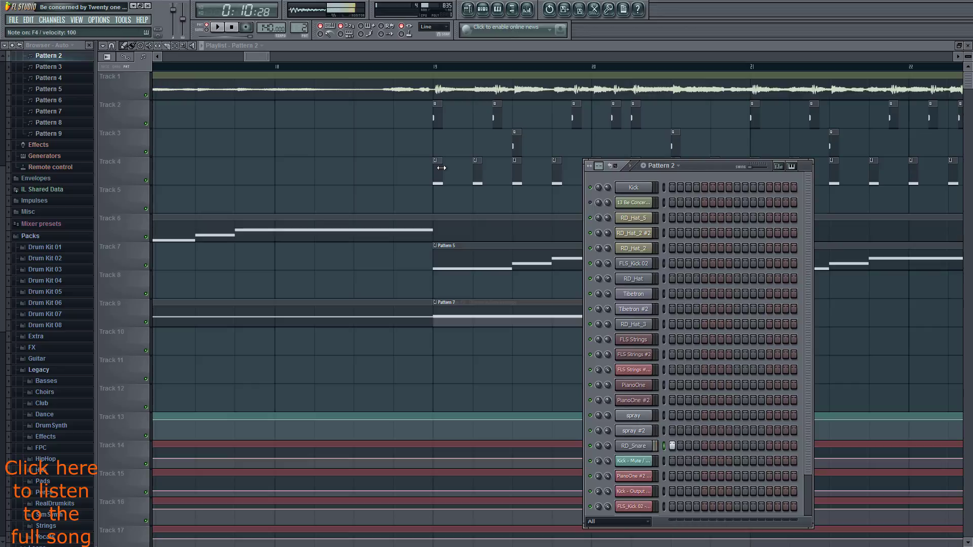
pyautogui.press('space')
pyautogui.press('space')
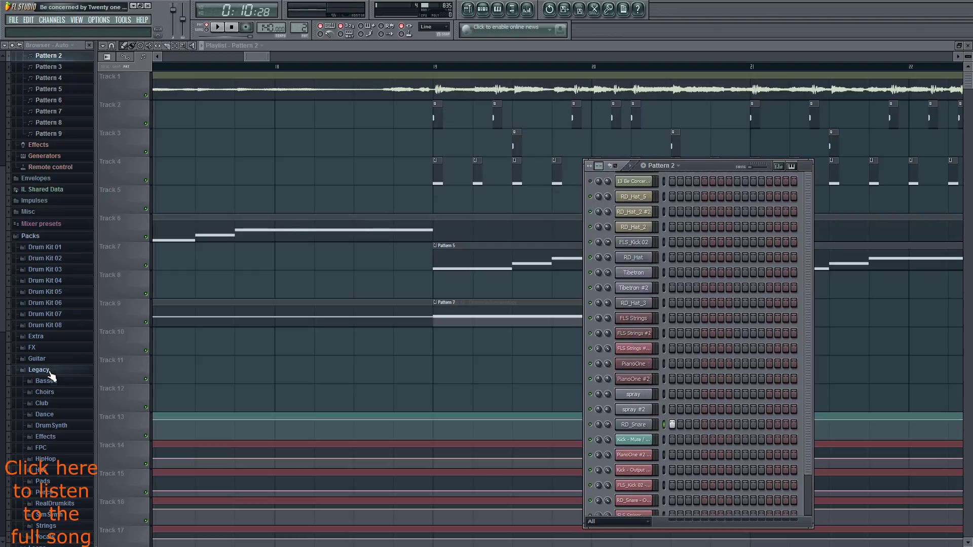
pyautogui.scroll(-2, 3, 268)
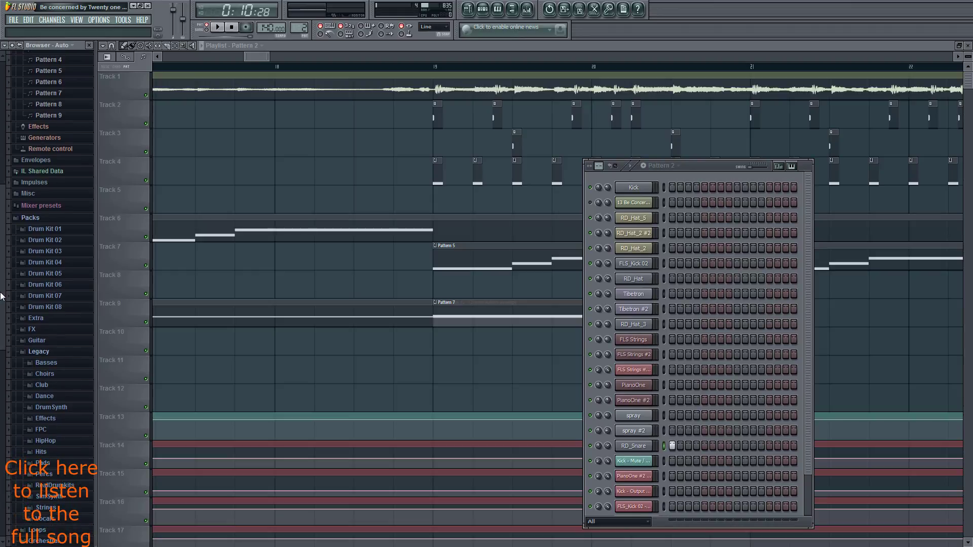
pyautogui.click(72, 47)
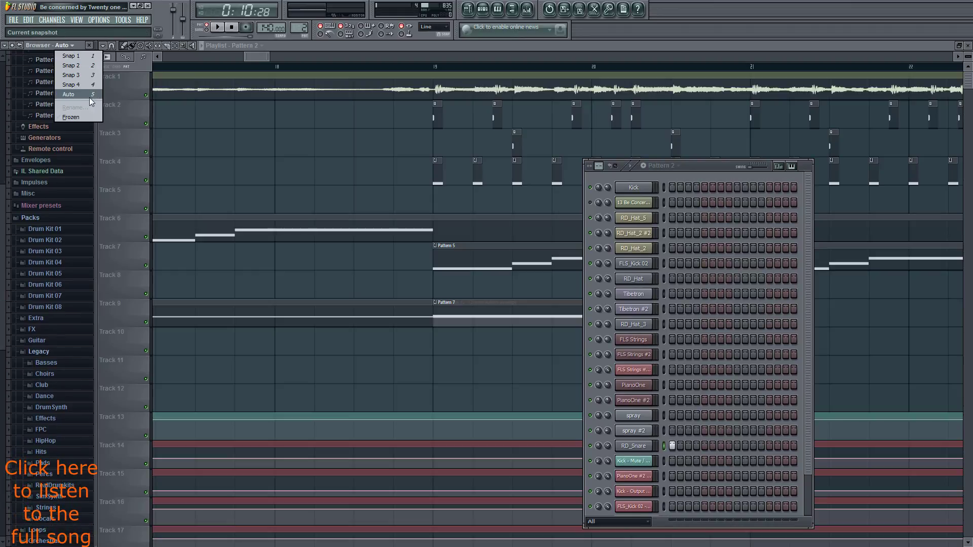
pyautogui.click(71, 117)
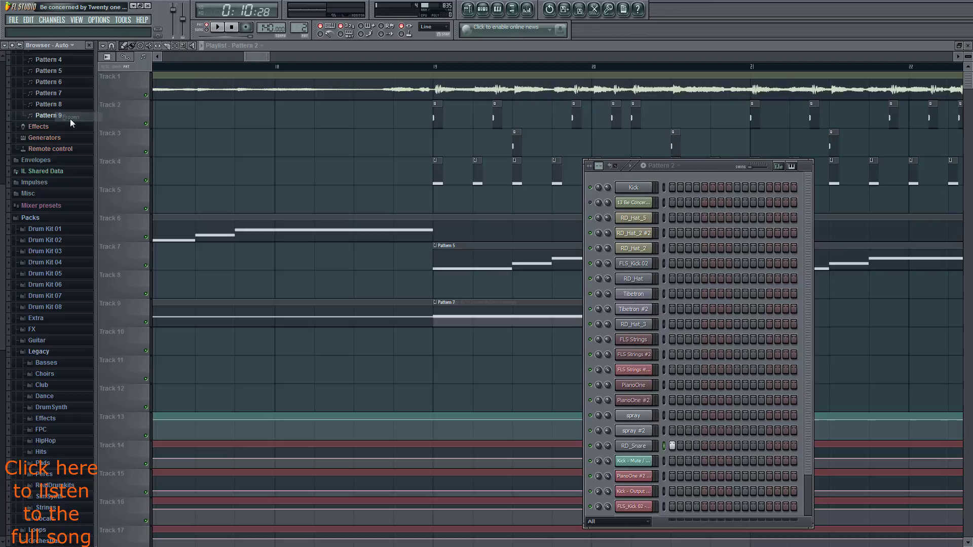
pyautogui.click(73, 47)
pyautogui.click(3, 244)
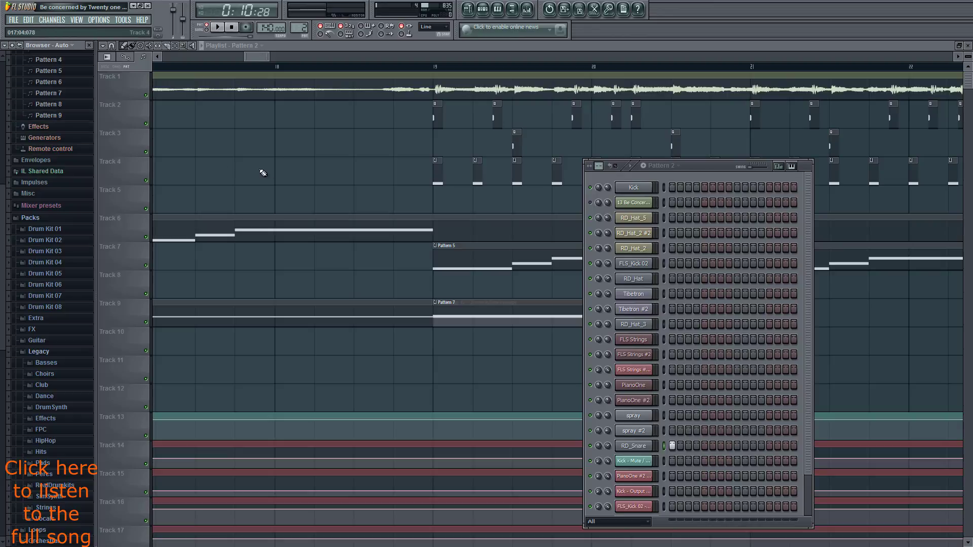
pyautogui.scroll(6, 25, 152)
pyautogui.scroll(1, 22, 127)
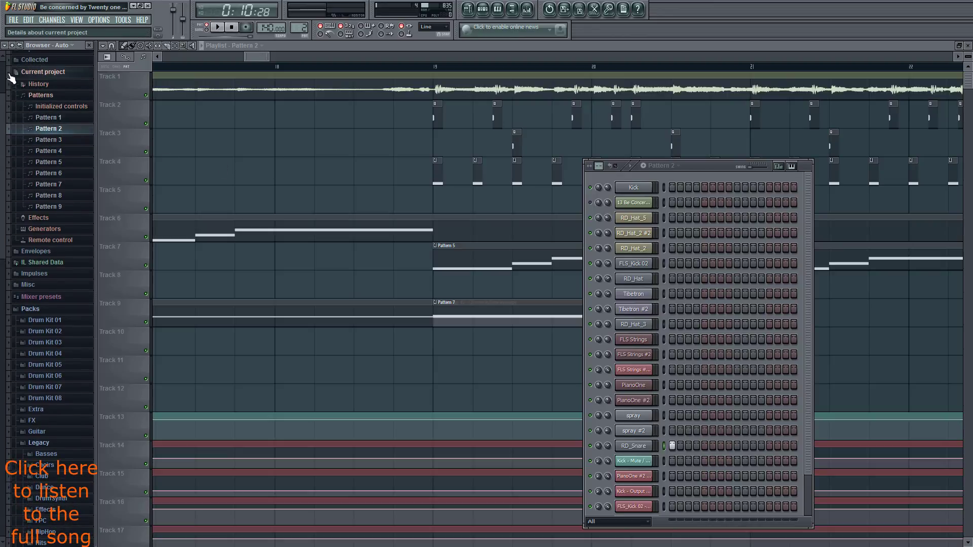
pyautogui.click(249, 160)
pyautogui.moveTo(239, 174); pyautogui.dragTo(191, 187)
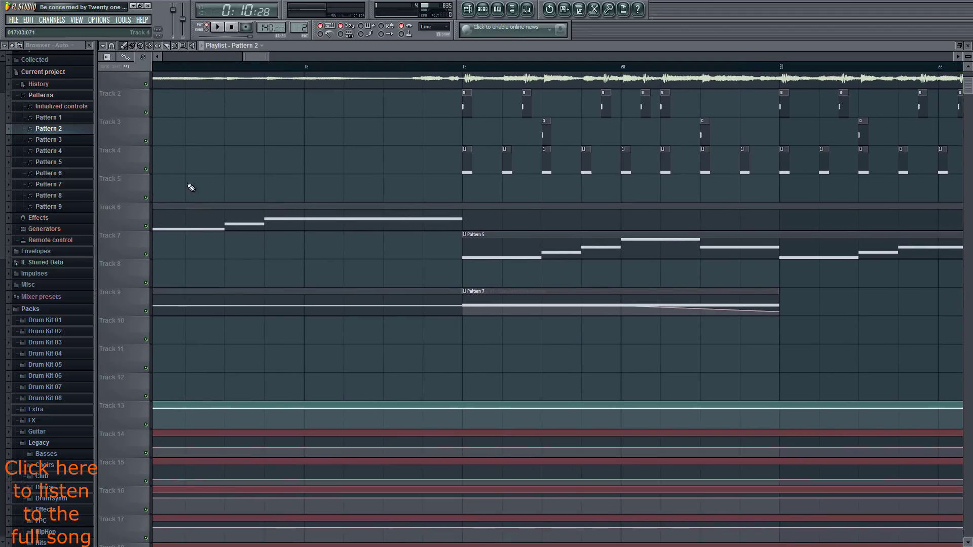
pyautogui.scroll(-3, 4, 232)
pyautogui.scroll(-3, 4, 232)
pyautogui.moveTo(220, 293)
pyautogui.mouseDown()
pyautogui.moveTo(284, 261)
pyautogui.moveTo(283, 244)
pyautogui.moveTo(264, 256)
pyautogui.moveTo(226, 337)
pyautogui.moveTo(250, 325)
pyautogui.moveTo(131, 370)
pyautogui.mouseUp()
pyautogui.click(483, 8)
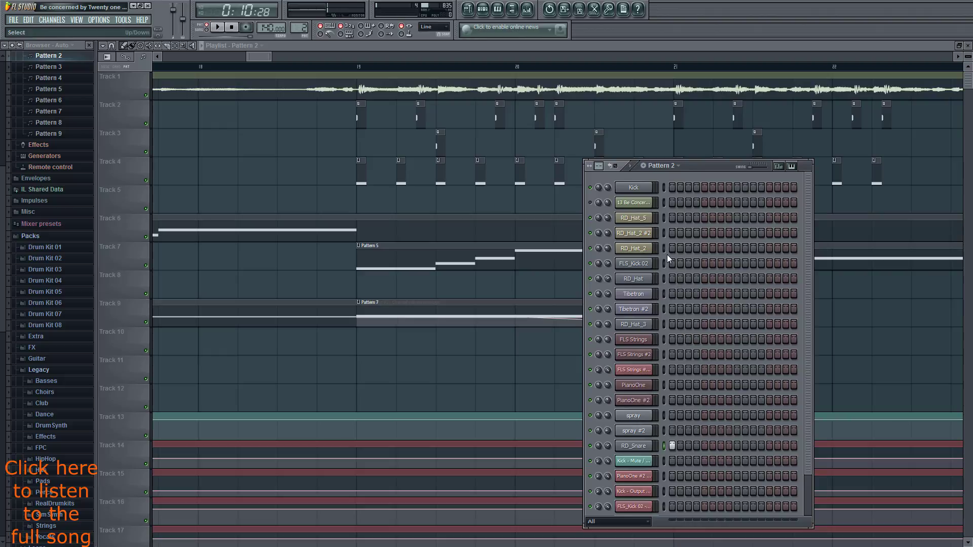
# Audition the RD_Snare channel and examine its sample settings and the effects on its mixer track, Insert 2.
pyautogui.click(658, 198)
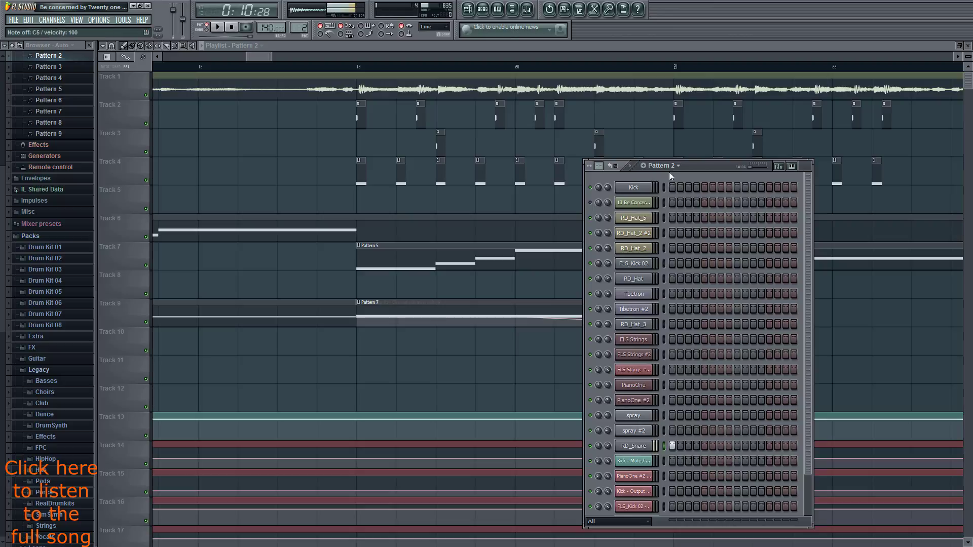
pyautogui.click(527, 14)
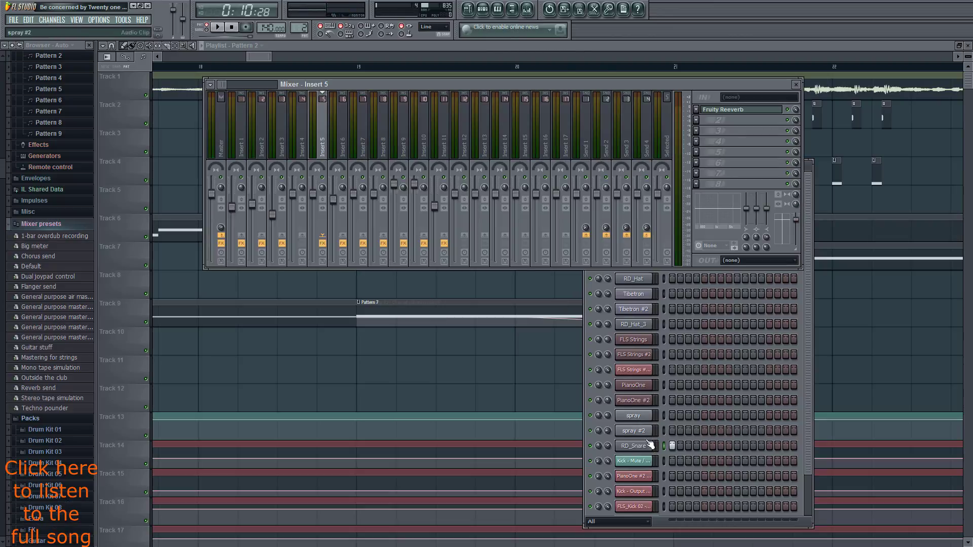
pyautogui.click(647, 446)
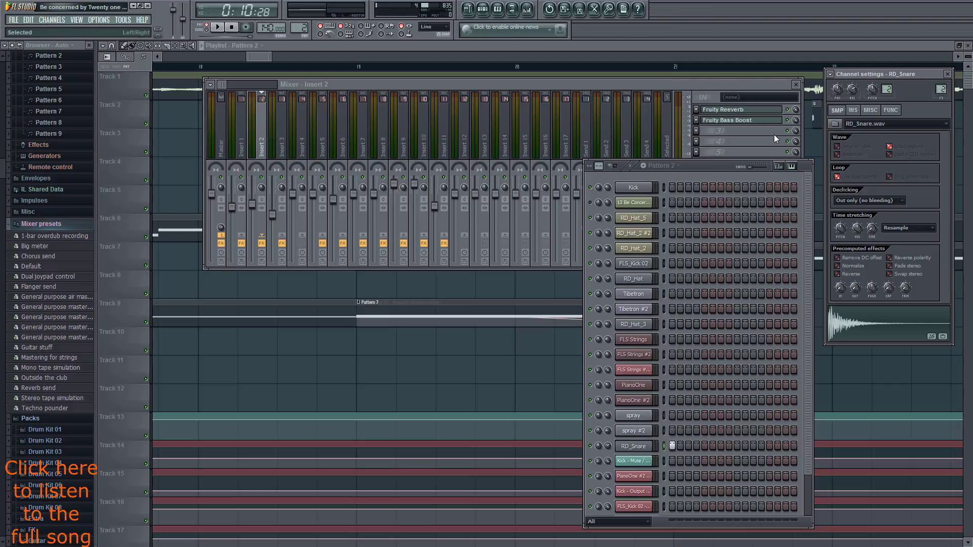
pyautogui.click(947, 74)
pyautogui.click(706, 80)
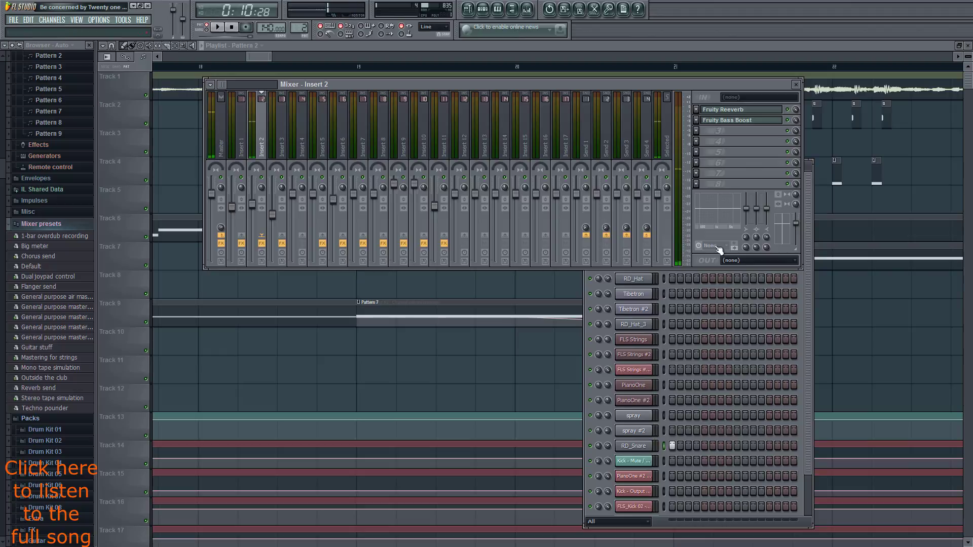
# Open the Kick channel's settings and inspect the Fruity Reeverb parameters on its mixer track, Insert 3.
pyautogui.click(669, 277)
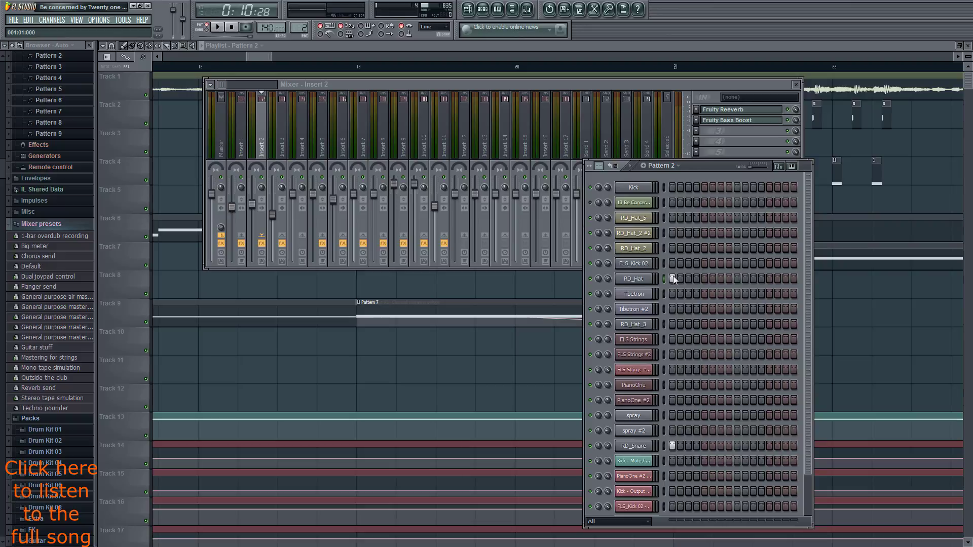
pyautogui.click(672, 278)
pyautogui.click(640, 192)
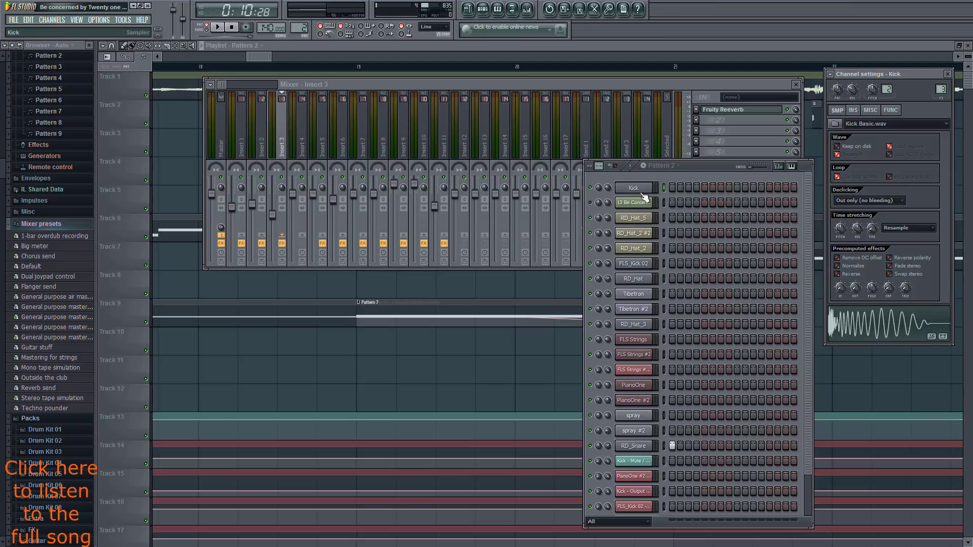
pyautogui.click(691, 81)
pyautogui.moveTo(668, 81); pyautogui.dragTo(631, 72)
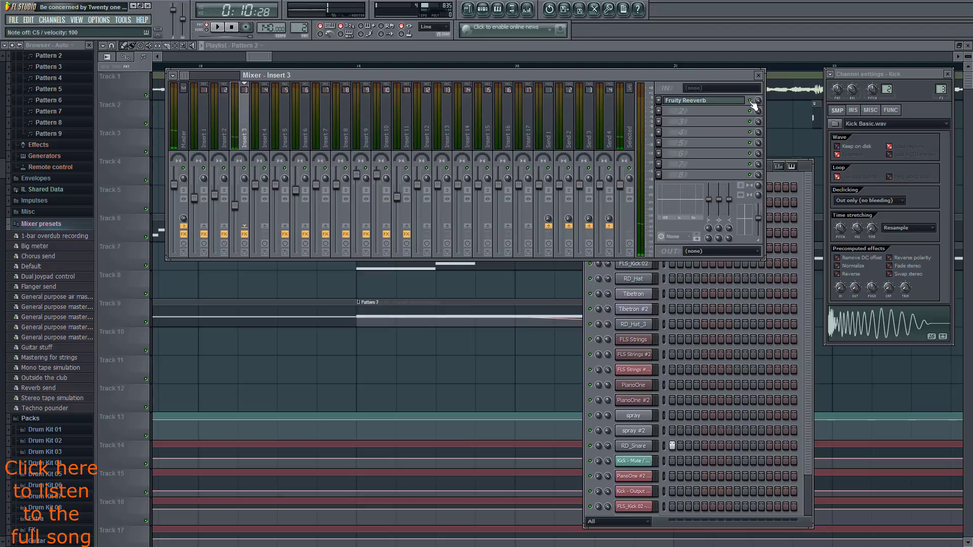
pyautogui.click(682, 101)
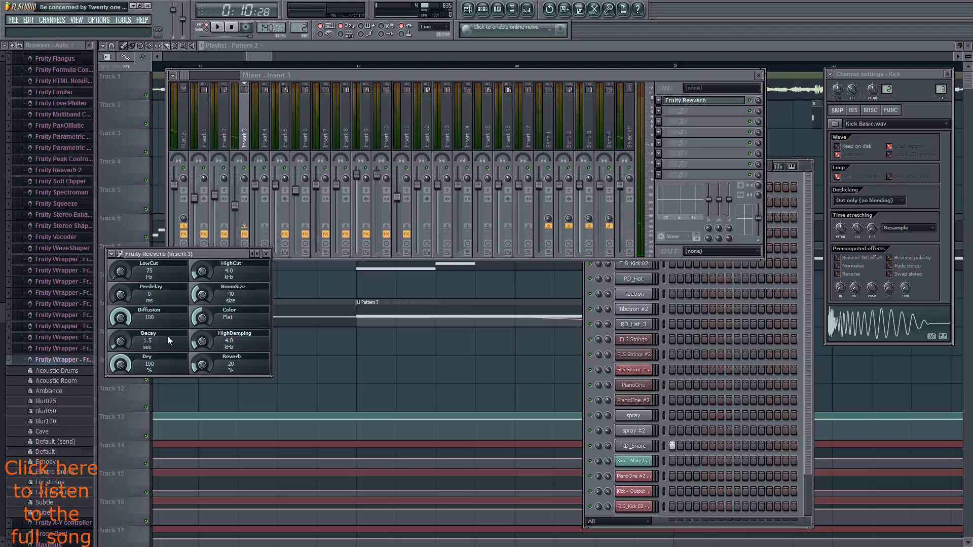
pyautogui.click(266, 254)
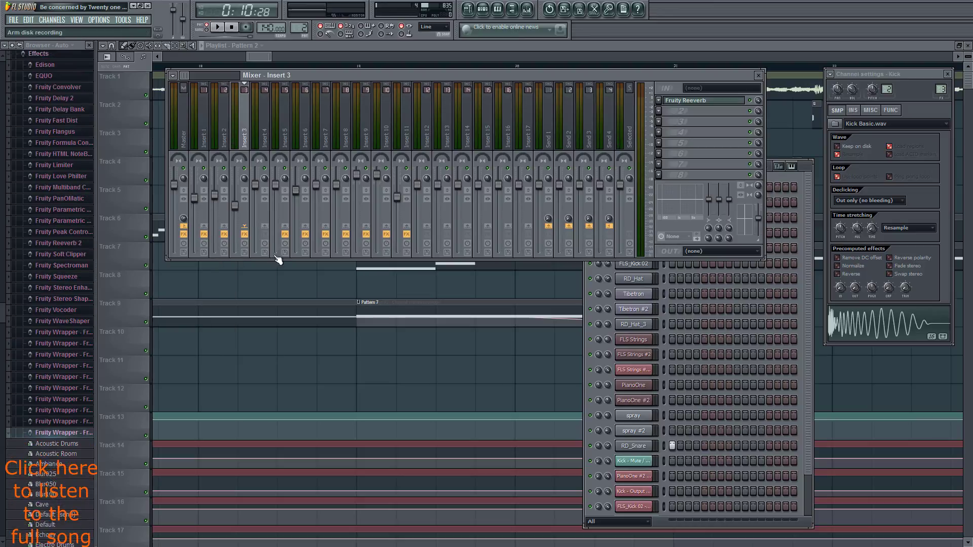
# Open the FLS_Kick 02 channel's settings and audition it through the effects on mixer track Insert 1.
pyautogui.click(665, 308)
pyautogui.click(651, 280)
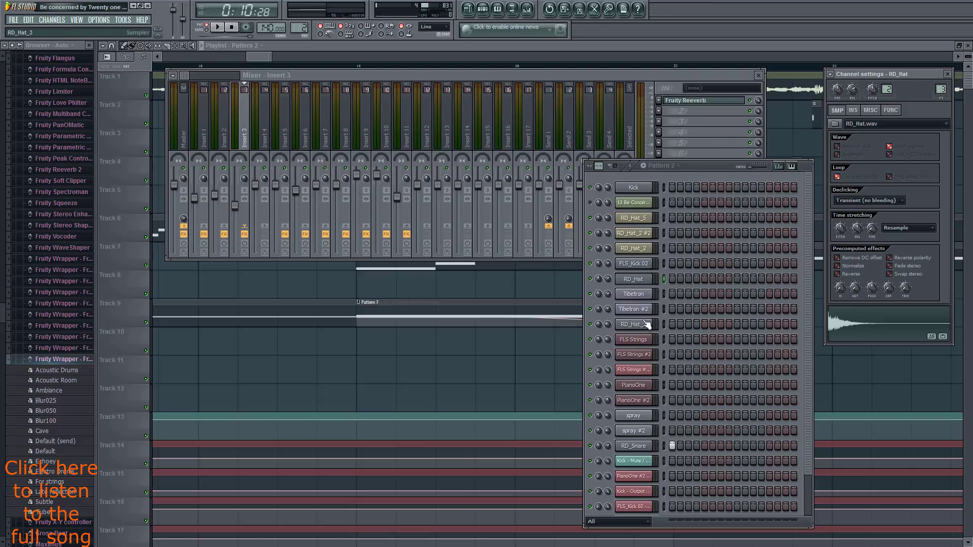
pyautogui.click(639, 263)
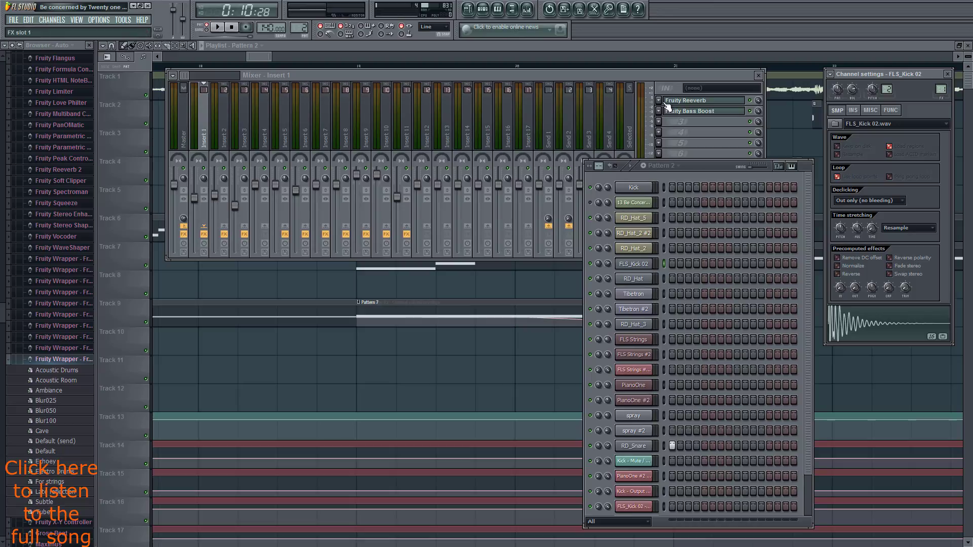
pyautogui.click(651, 76)
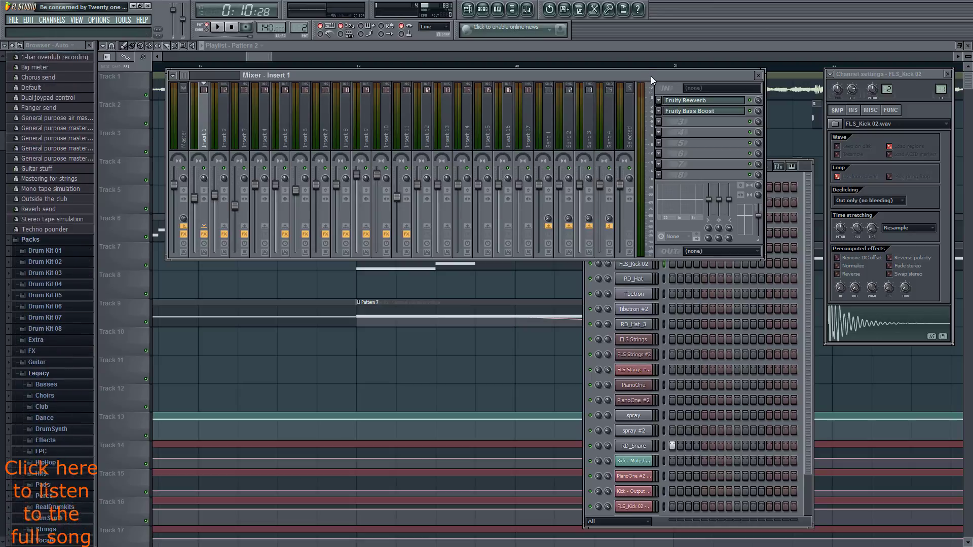
pyautogui.press('z')
# Temporarily bypass Fruity Reeverb and Fruity Bass Boost on Insert 1 to audition FLS_Kick 02 dry, checking the reverb's settings.
pyautogui.click(750, 101)
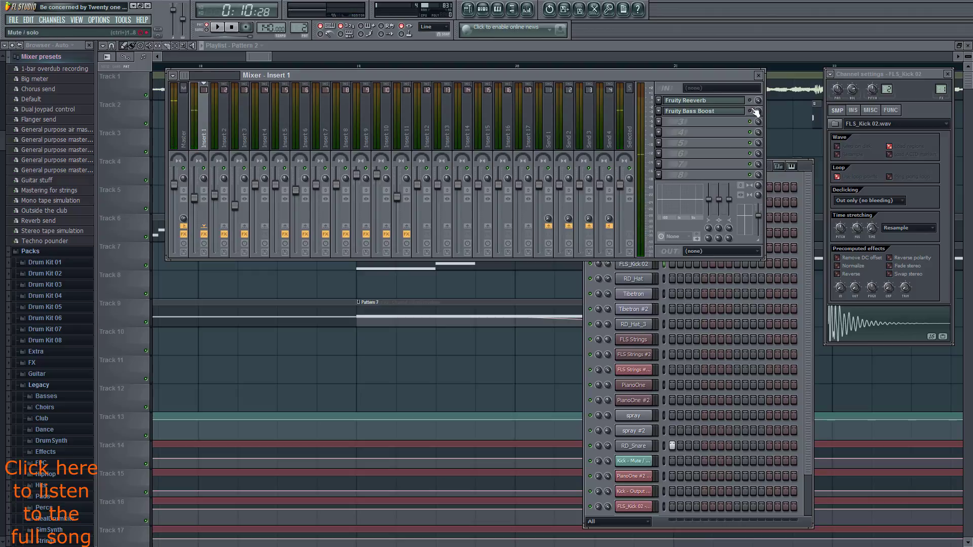
pyautogui.press('z')
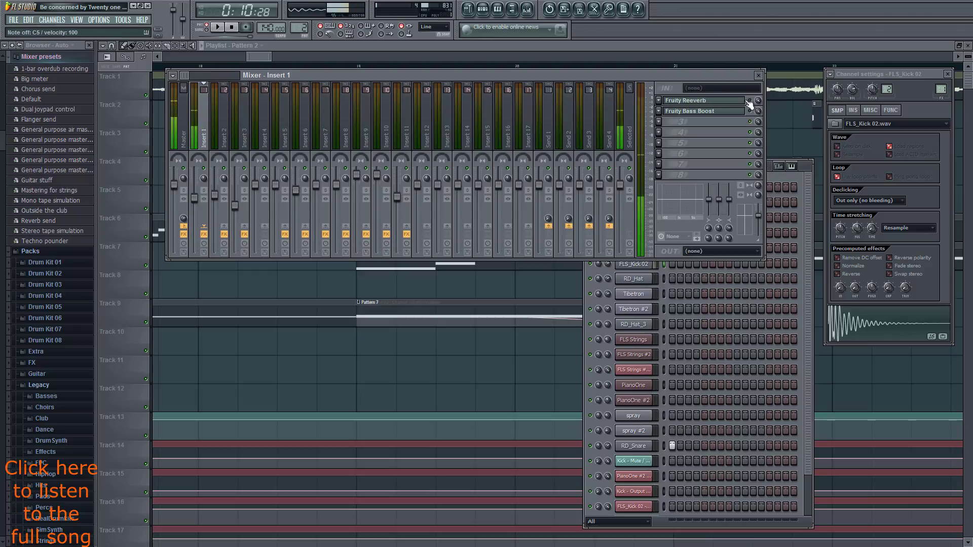
pyautogui.click(720, 100)
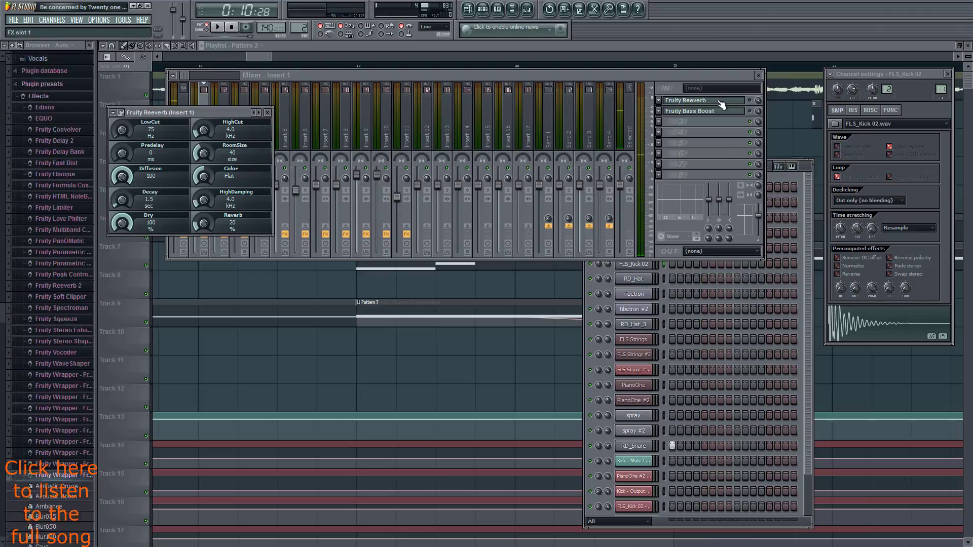
pyautogui.click(267, 112)
pyautogui.click(750, 101)
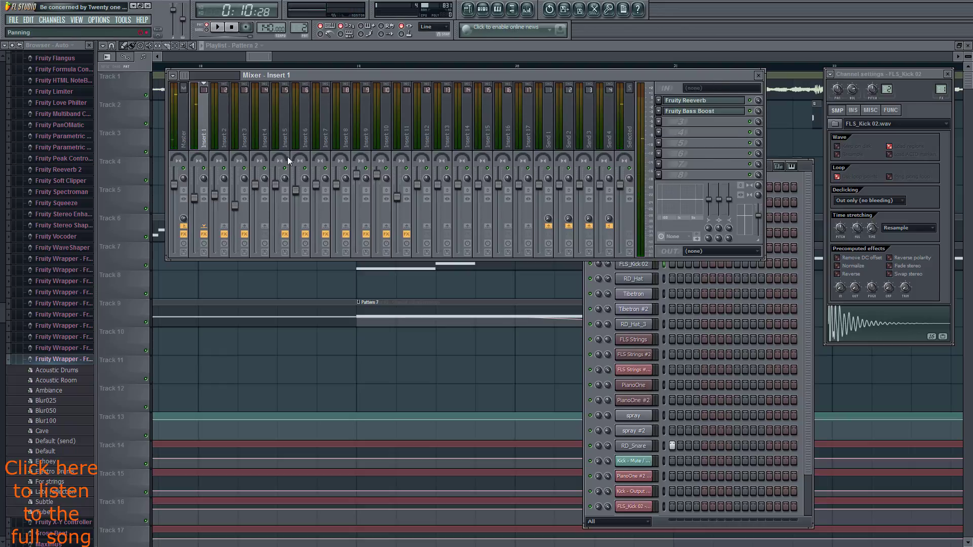
# Switch to Pattern 3 and view the channel settings of its RD_Hat and RD_Hat_3 channels.
pyautogui.click(585, 325)
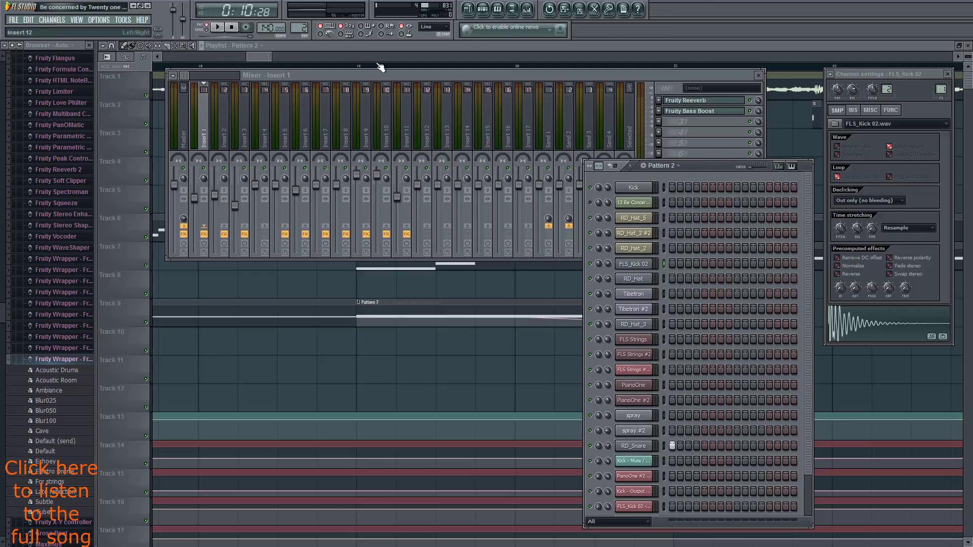
pyautogui.scroll(1, 304, 27)
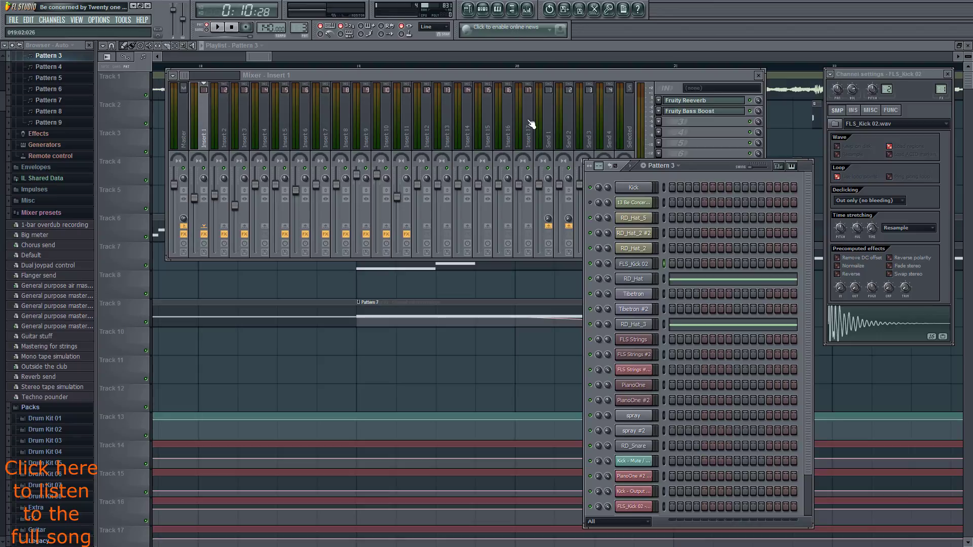
pyautogui.click(643, 280)
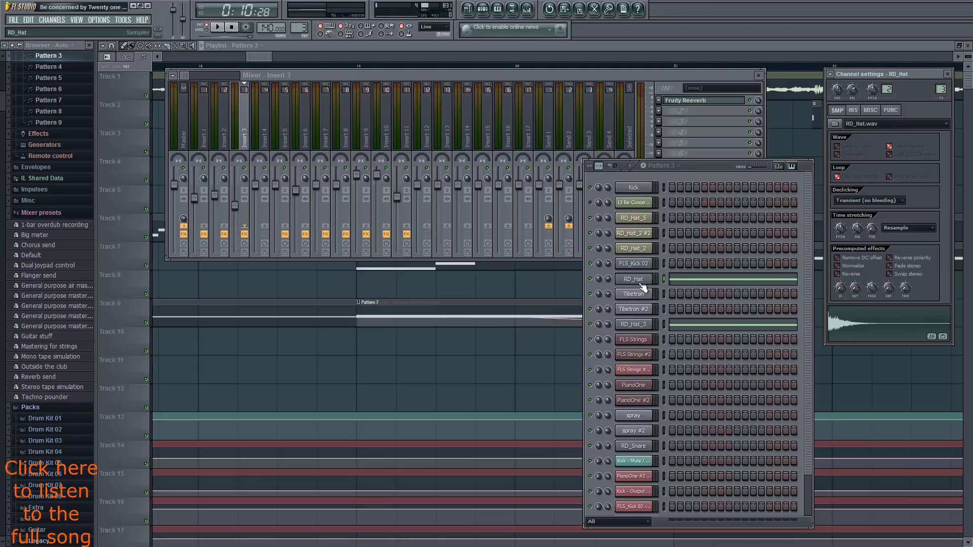
pyautogui.click(640, 327)
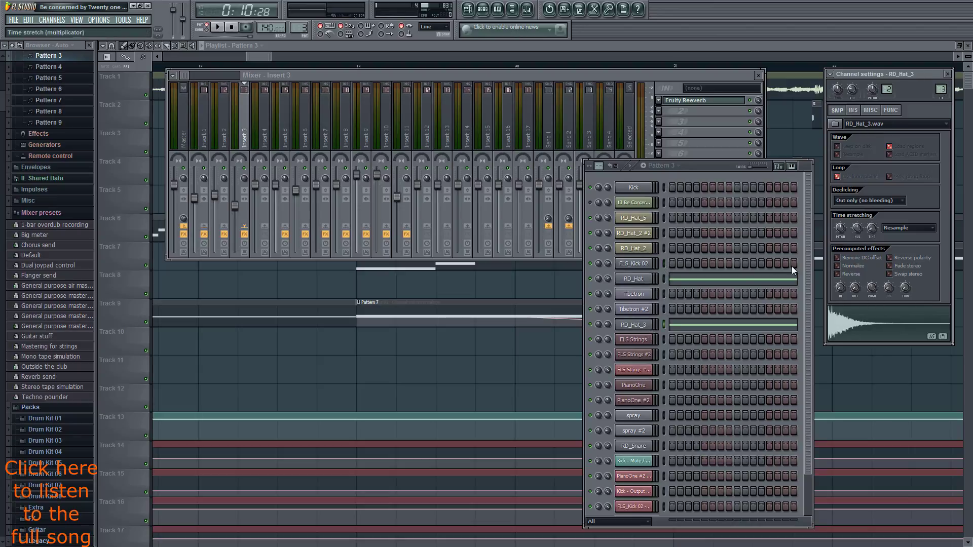
pyautogui.click(640, 284)
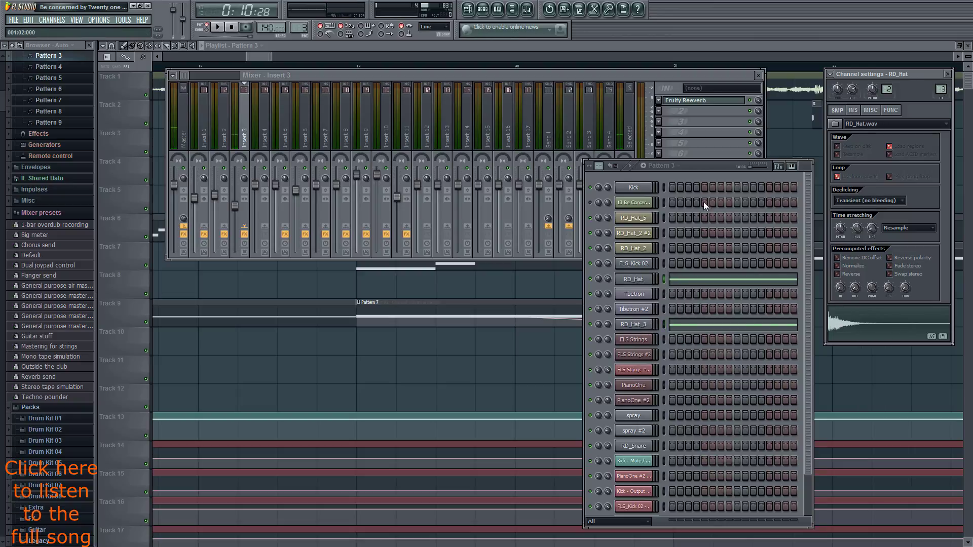
# Check the effects on the hats' mixer track, Insert 3, and audition the RD_Hat channel.
pyautogui.click(745, 136)
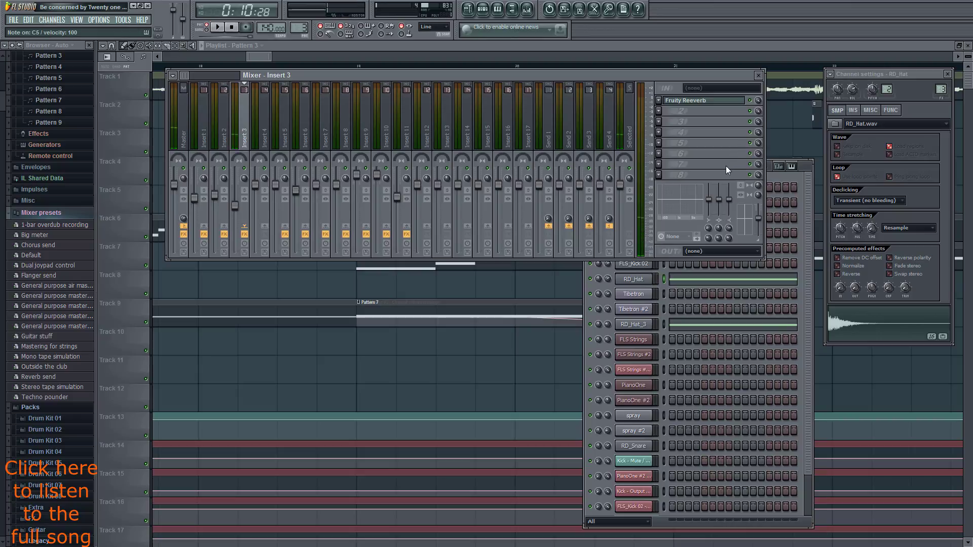
pyautogui.click(660, 326)
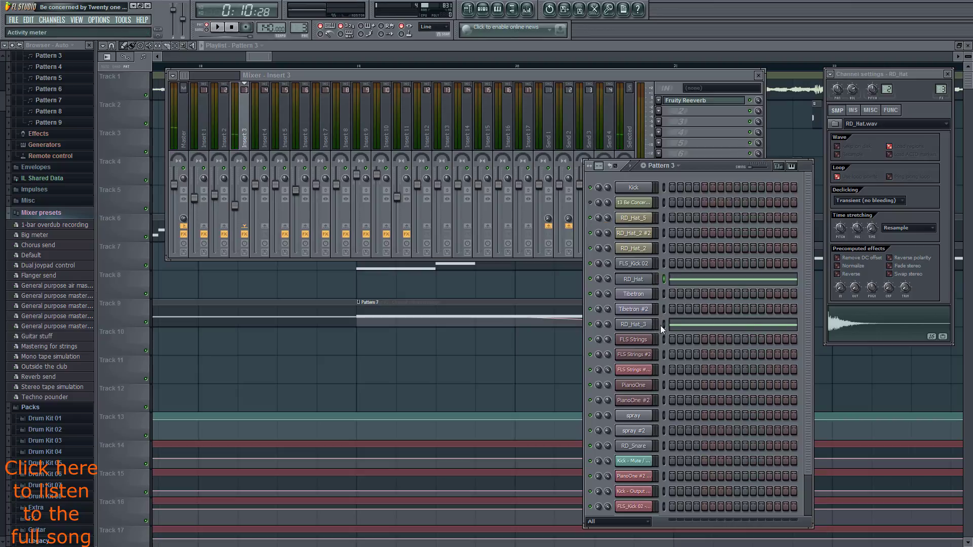
pyautogui.click(707, 76)
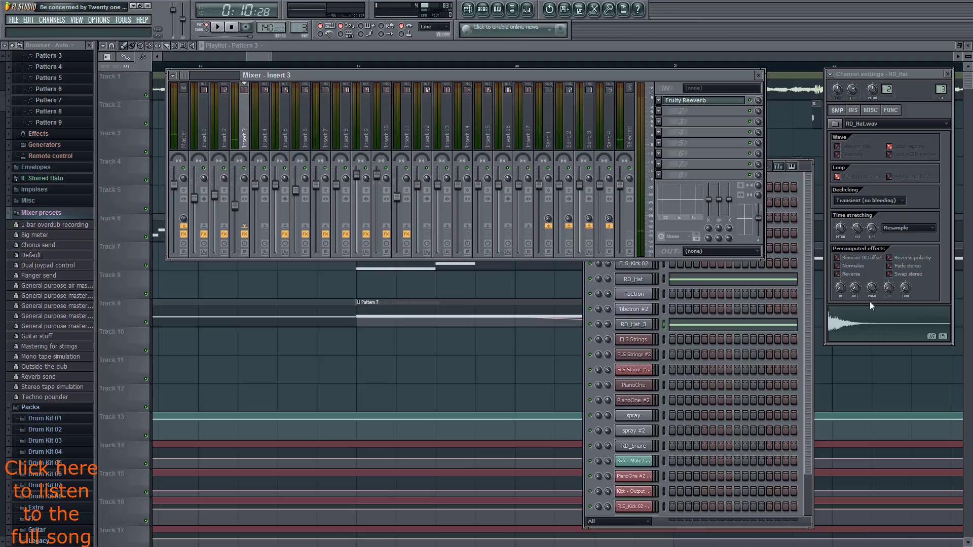
pyautogui.click(631, 279)
pyautogui.click(631, 279)
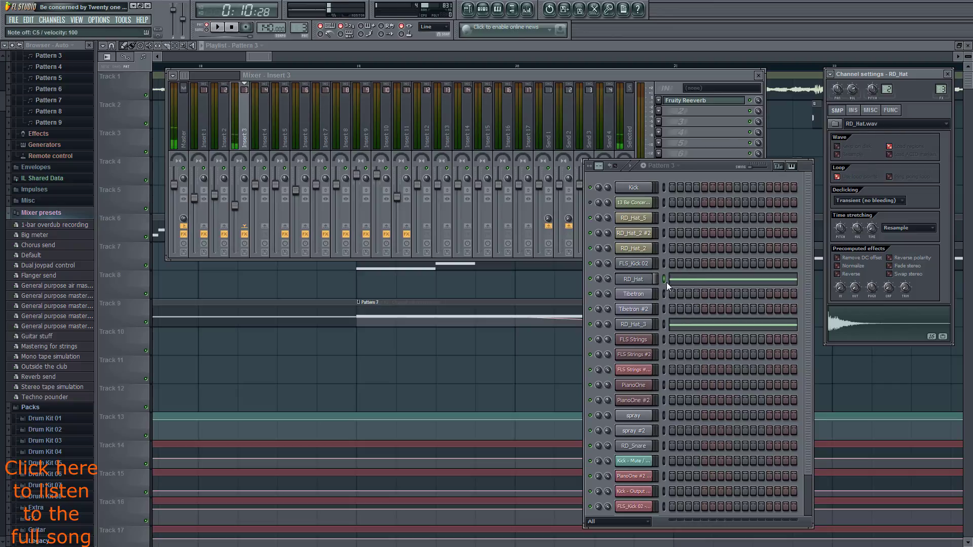
# Audition the RD_Hat_3 channel with its settings open and play Pattern 3 to hear both hats.
pyautogui.click(633, 325)
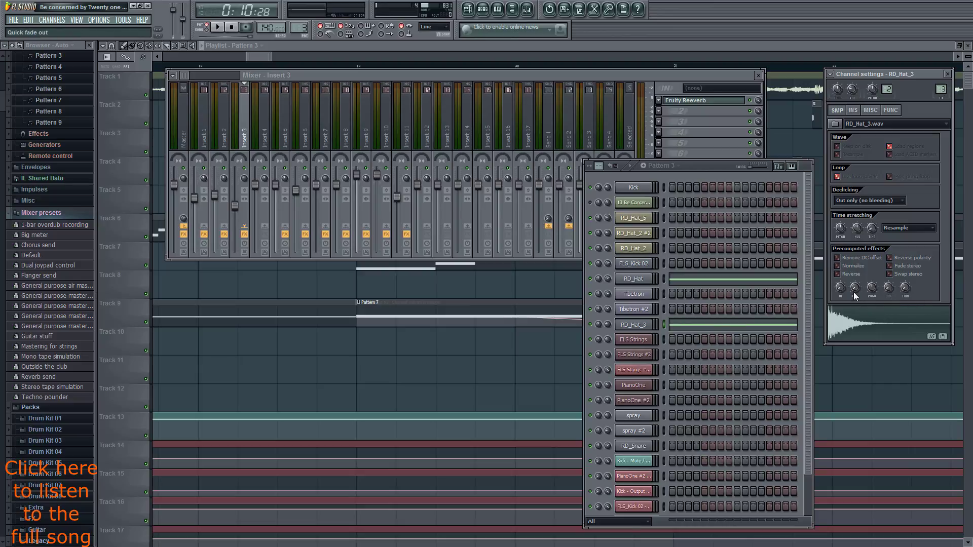
pyautogui.click(857, 337)
pyautogui.press('q')
pyautogui.press('q')
pyautogui.press('space')
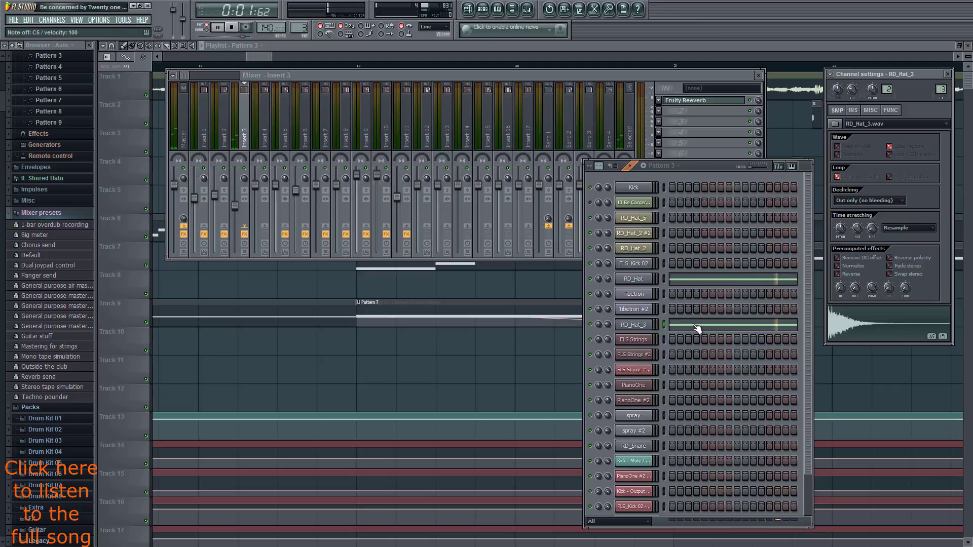
pyautogui.press('space')
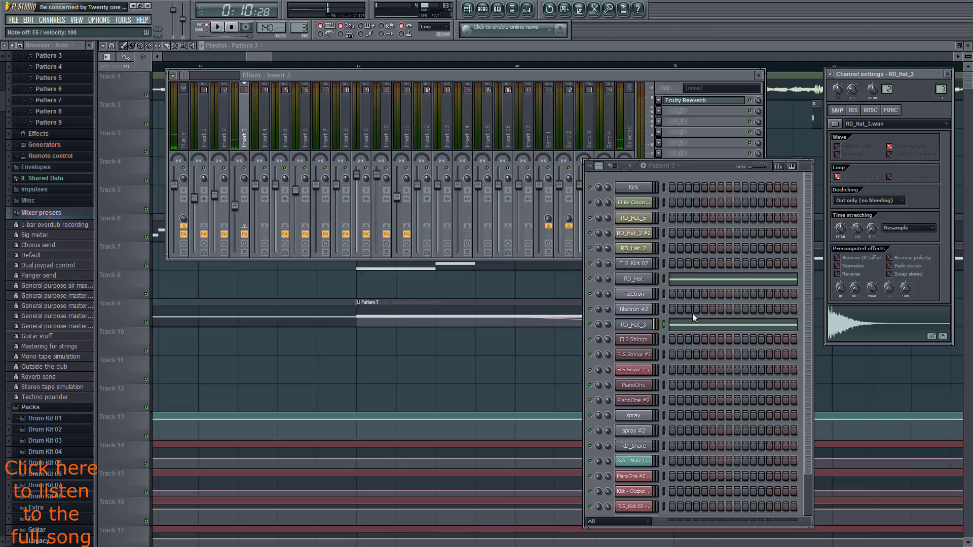
# Play Pattern 3, then step up through the patterns to Pattern 7, auditioning them along the way.
pyautogui.press('space')
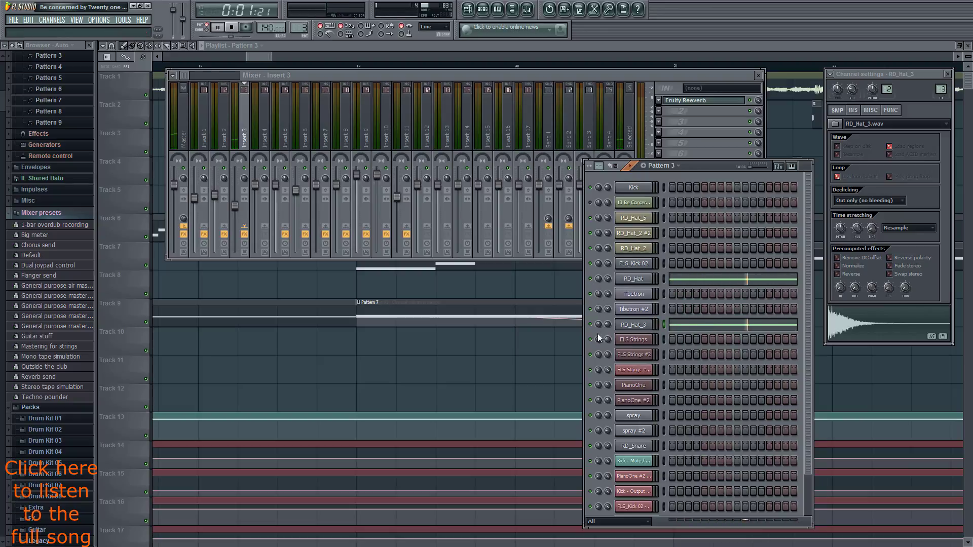
pyautogui.press('space')
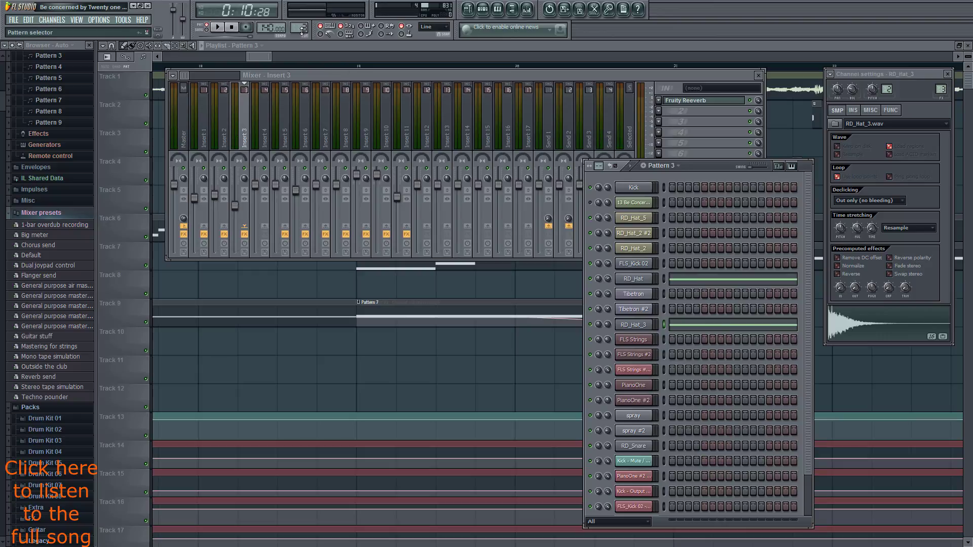
pyautogui.scroll(1, 303, 31)
pyautogui.scroll(1, 302, 32)
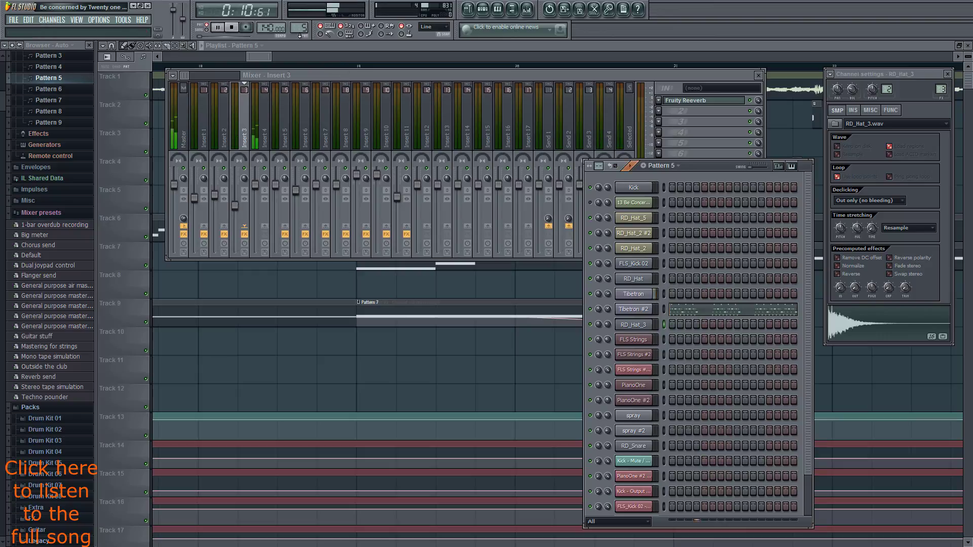
pyautogui.scroll(1, 300, 32)
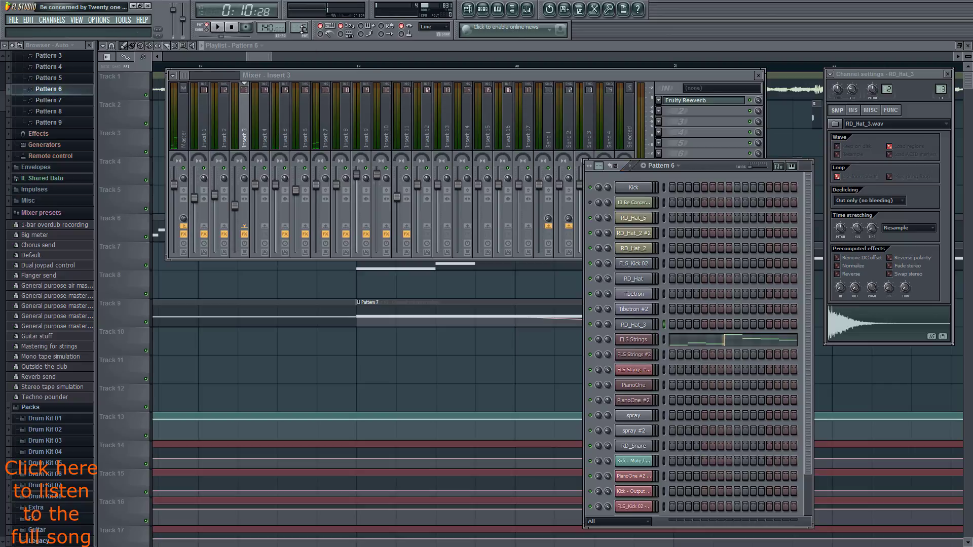
pyautogui.scroll(1, 302, 29)
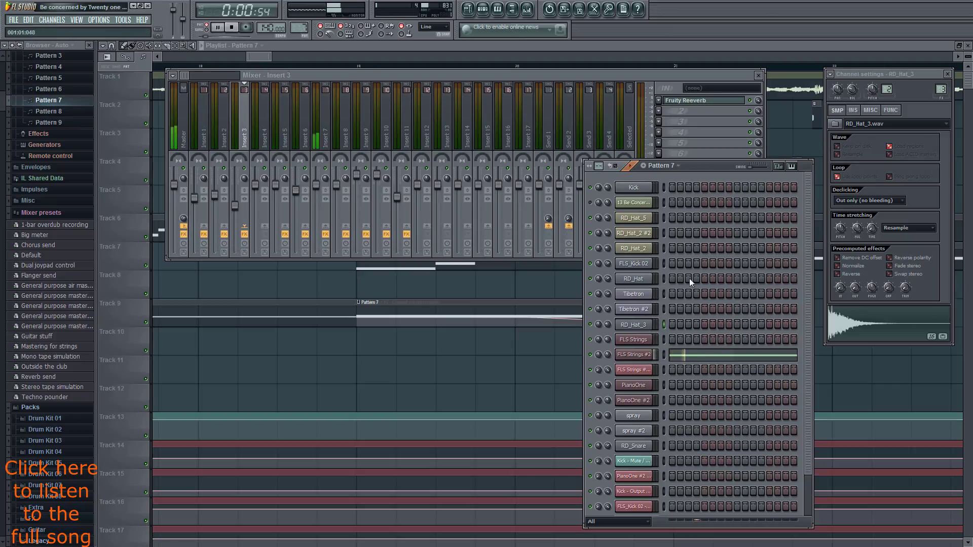
# Examine the playlist arrangement and open the channel settings of the first RD_Hat_2 #2 audio clip on Track 5.
pyautogui.click(695, 47)
pyautogui.hscroll(-5, 674, 275)
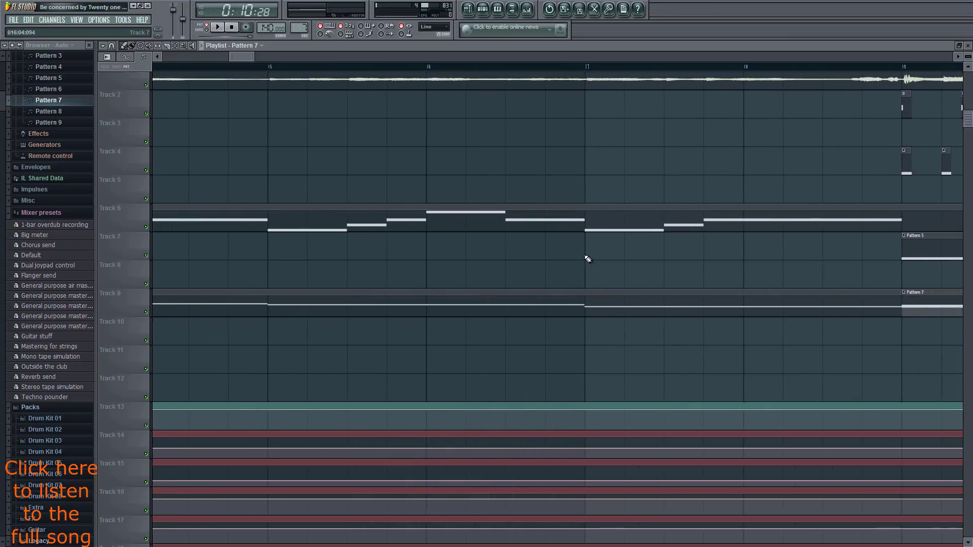
pyautogui.scroll(-3, 587, 259)
pyautogui.press('super')
pyautogui.press('super')
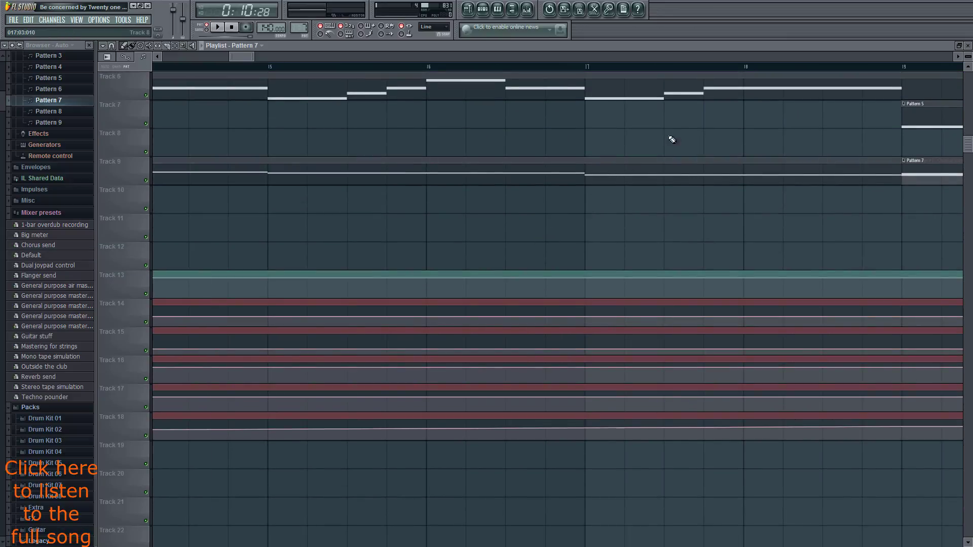
pyautogui.scroll(3, 672, 152)
pyautogui.hscroll(7, 674, 187)
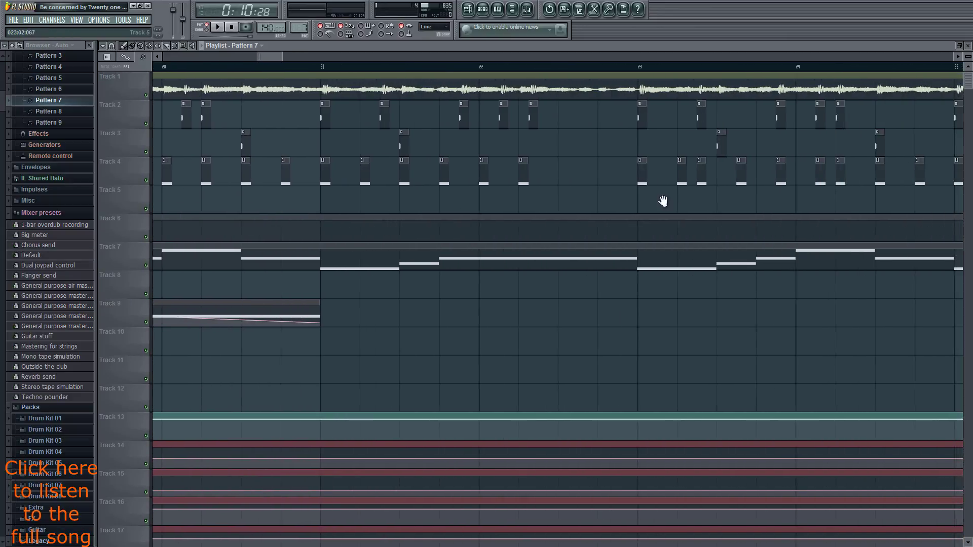
pyautogui.scroll(-6, 663, 201)
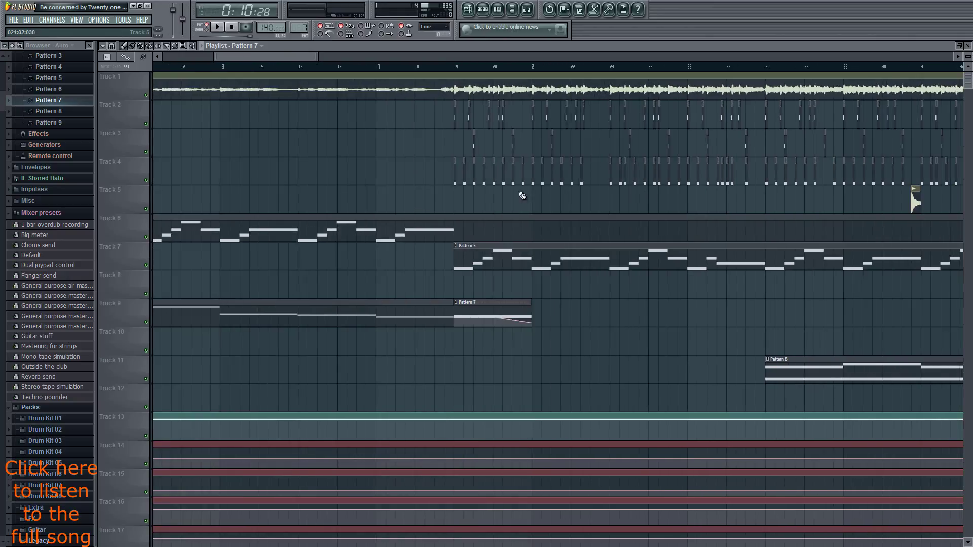
pyautogui.scroll(3, 523, 196)
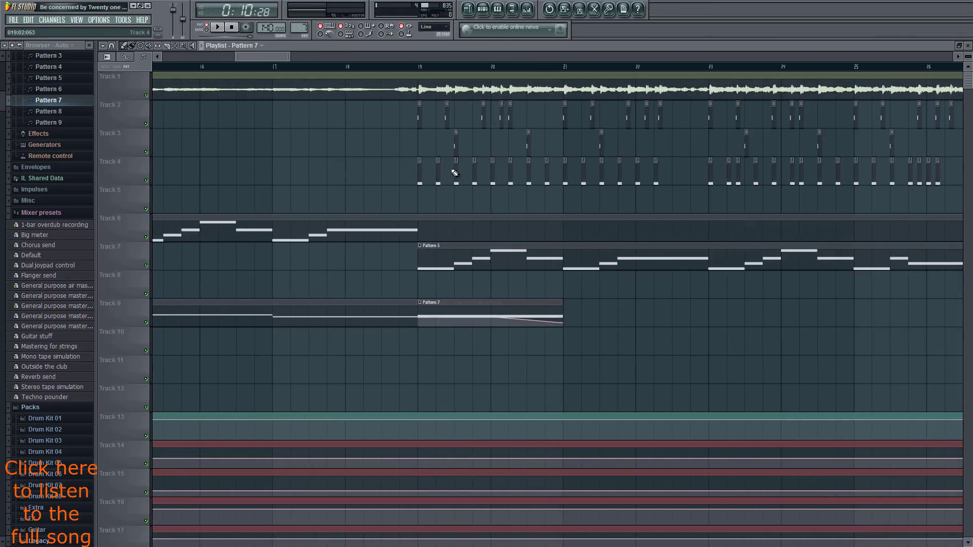
pyautogui.hscroll(10, 358, 234)
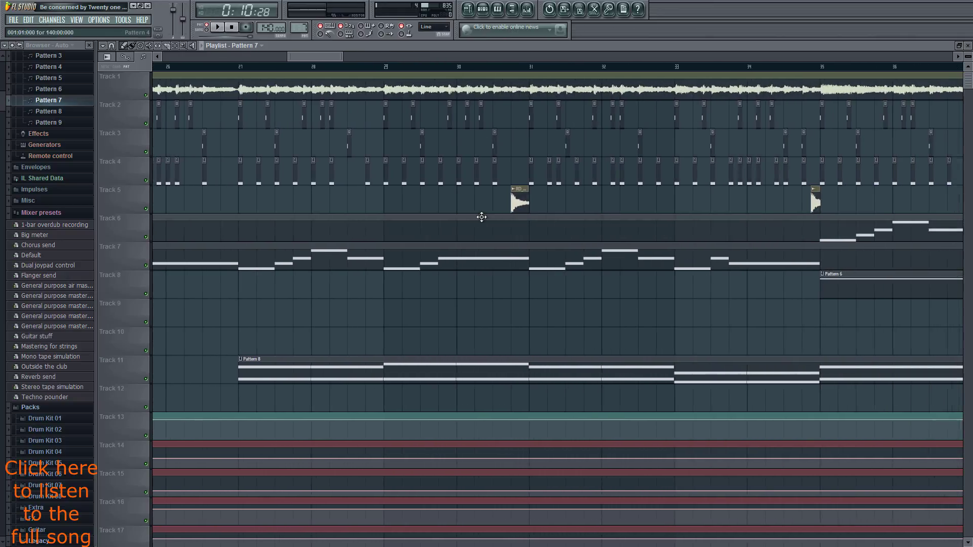
pyautogui.doubleClick(515, 205)
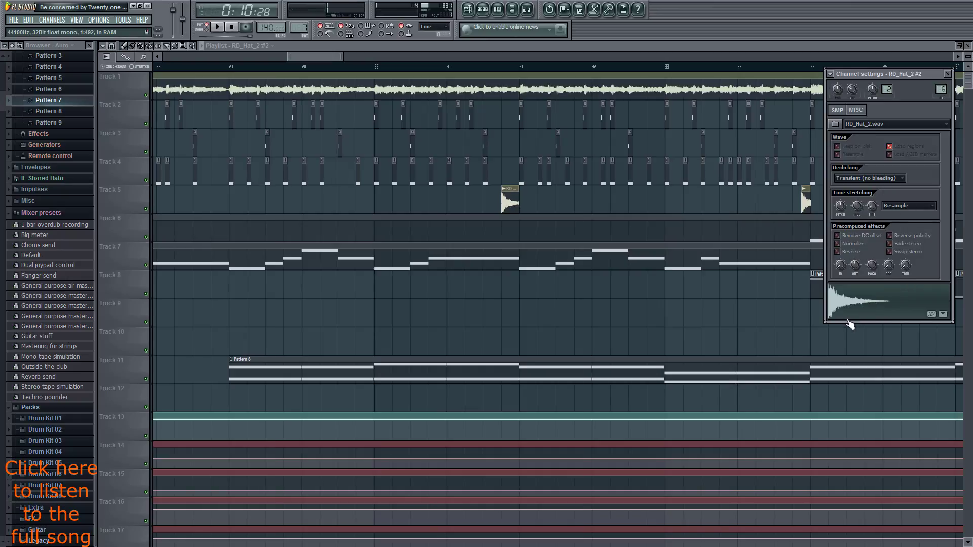
# Temporarily reset RD_Hat_2 #2's quick fade out and audition the sample with and without Fruity Reeverb on Insert 6.
pyautogui.click(527, 9)
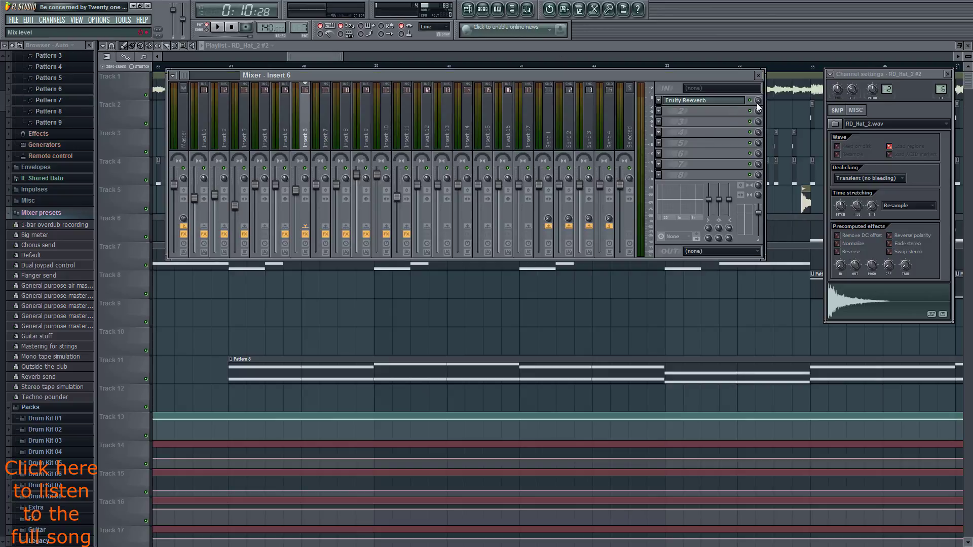
pyautogui.click(805, 203)
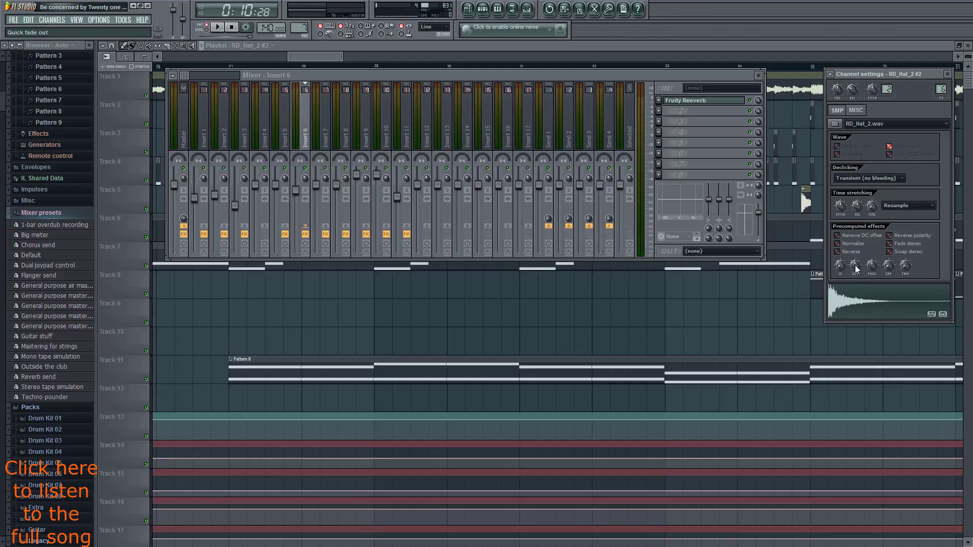
pyautogui.click(876, 271)
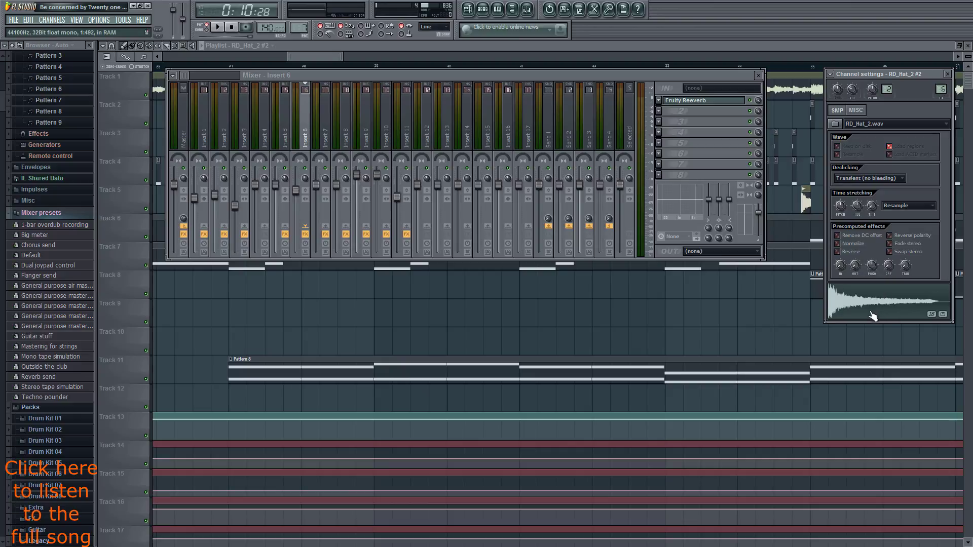
pyautogui.click(874, 315)
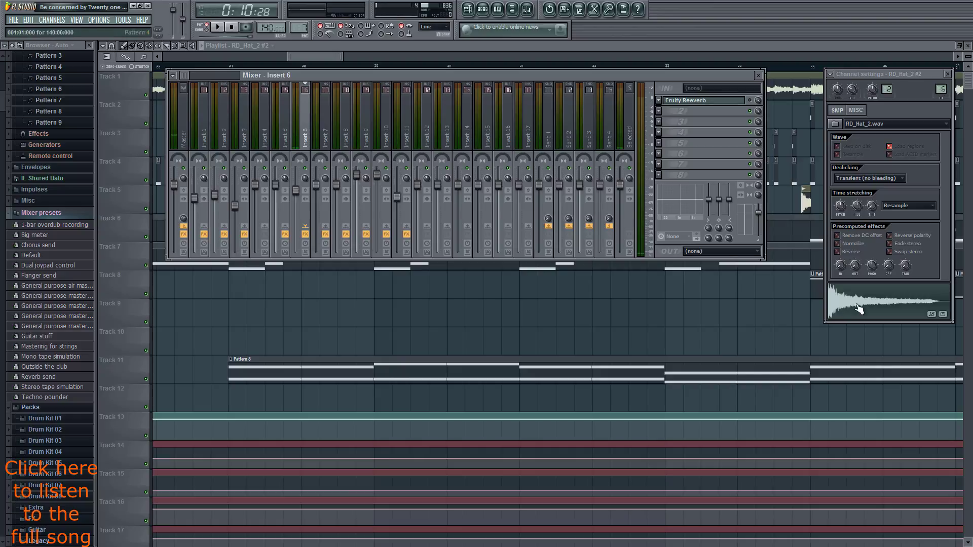
pyautogui.click(853, 307)
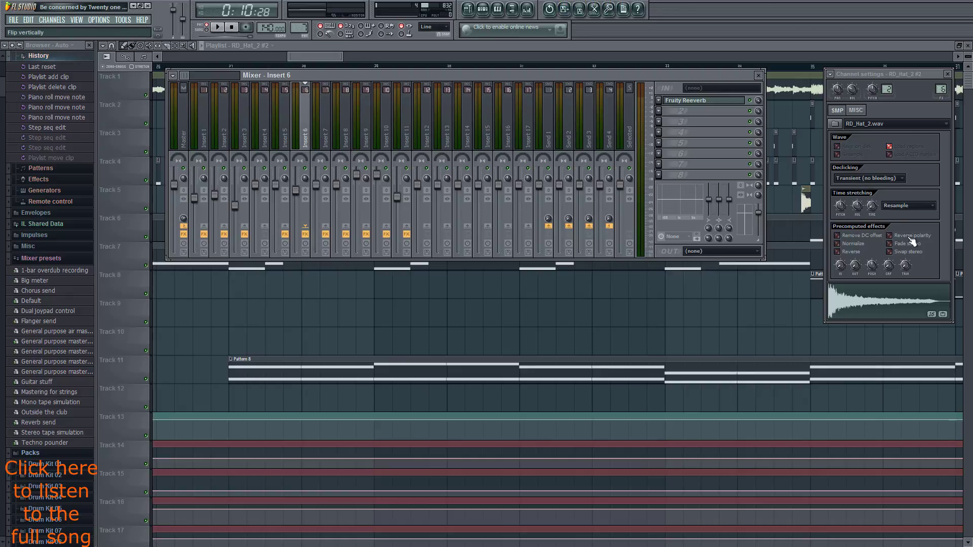
pyautogui.hotkey('ctrl', 'alt', 'z')
pyautogui.hotkey('ctrl', 'alt', 'z')
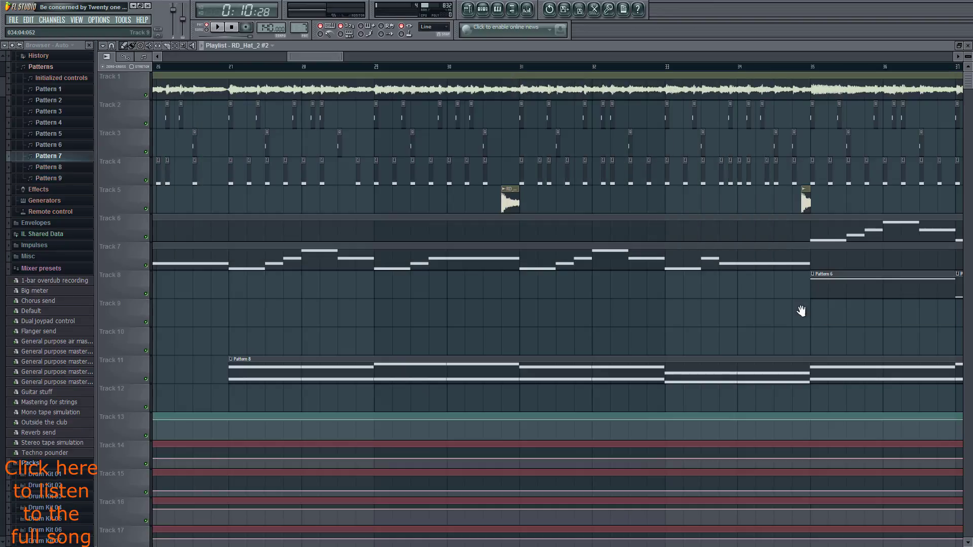
# Play the song from bar 30 to hear the RD_Hat_2 #2 clip on Track 5 in context.
pyautogui.hscroll(10, 800, 310)
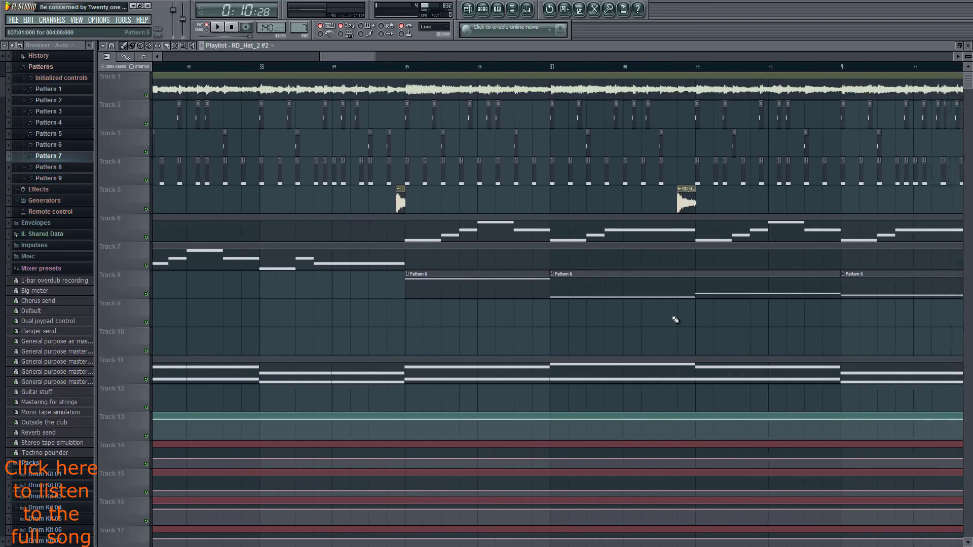
pyautogui.hscroll(-8, 568, 321)
pyautogui.click(423, 69)
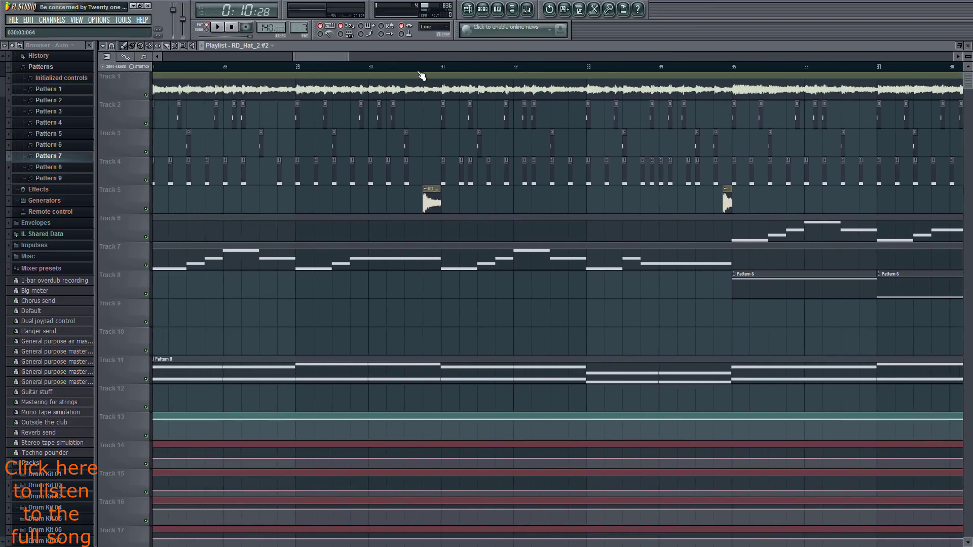
pyautogui.press('space')
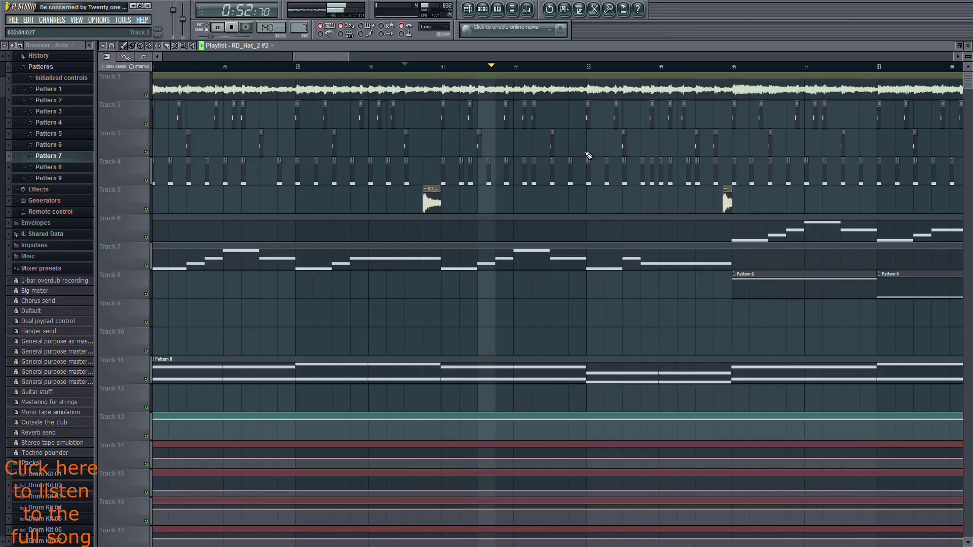
pyautogui.press('space')
# Play the song from bar 42 to hear the longer RD_Hat_2 clip on Track 5.
pyautogui.hscroll(2, 426, 228)
pyautogui.hscroll(12, 426, 228)
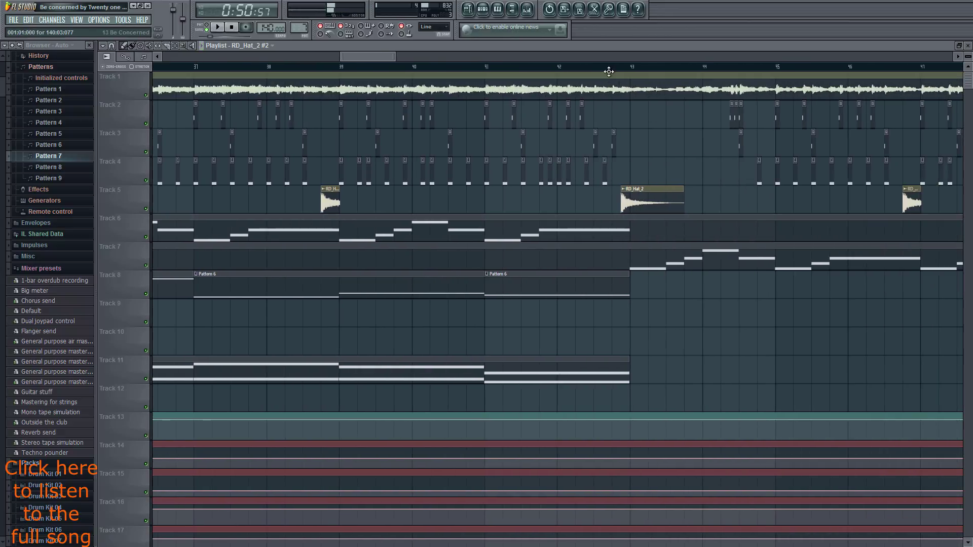
pyautogui.click(613, 66)
pyautogui.press('space')
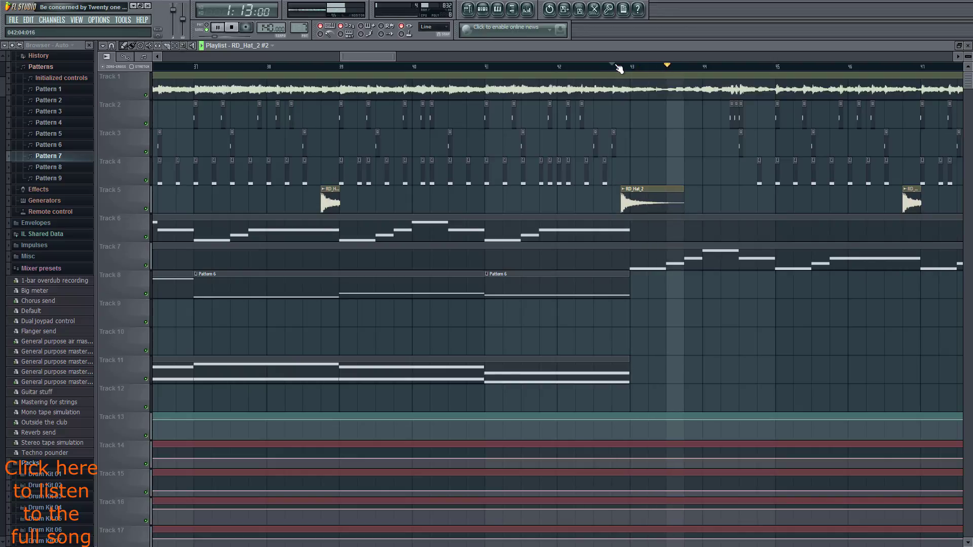
pyautogui.press('space')
# Check the RD_Hat_2 channel settings and its Insert 6 effects with Fruity Reeverb bypassed, then close the open windows.
pyautogui.hscroll(-2, 500, 208)
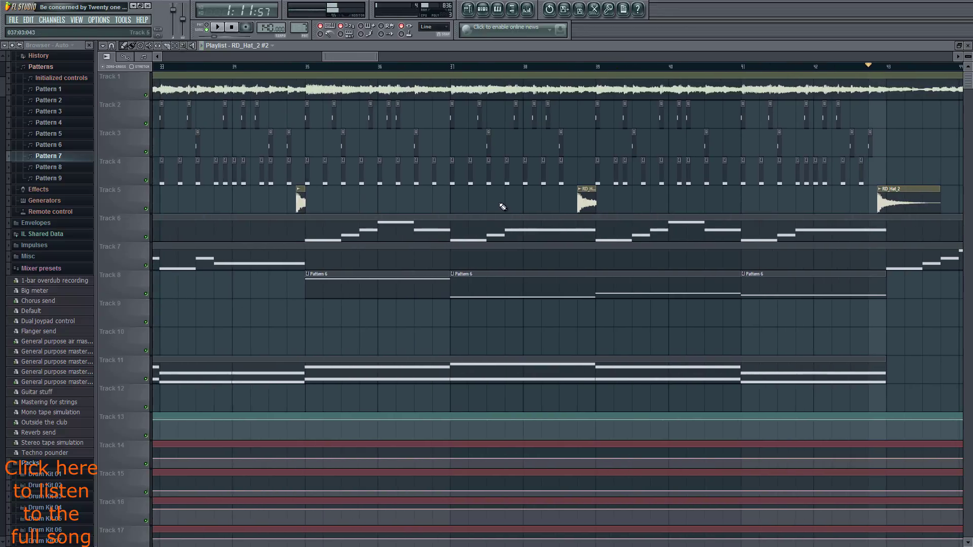
pyautogui.press('F6')
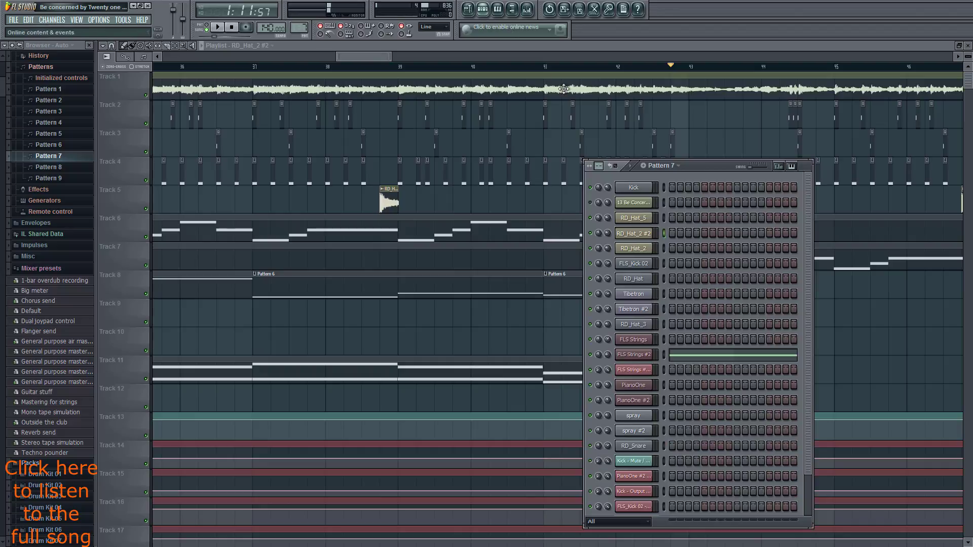
pyautogui.moveTo(685, 165); pyautogui.dragTo(440, 126)
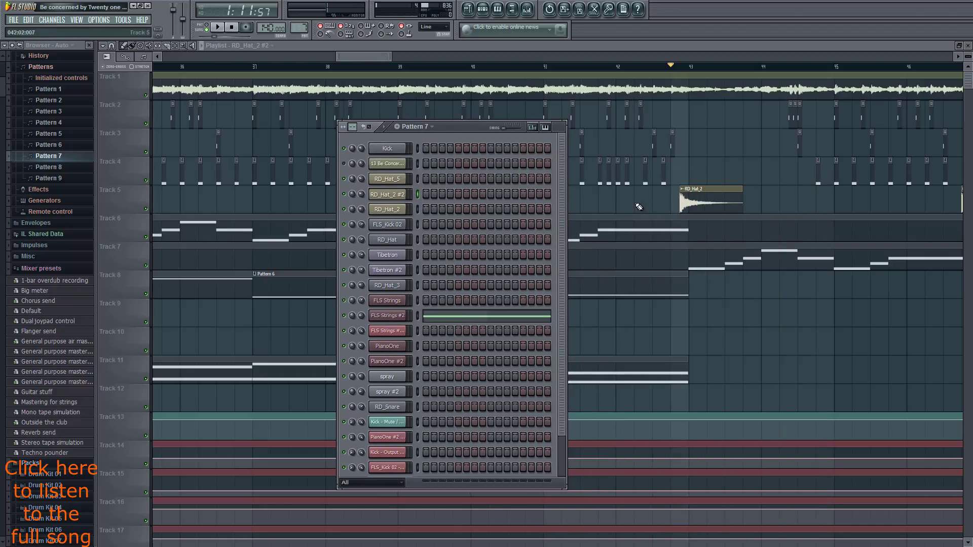
pyautogui.click(397, 212)
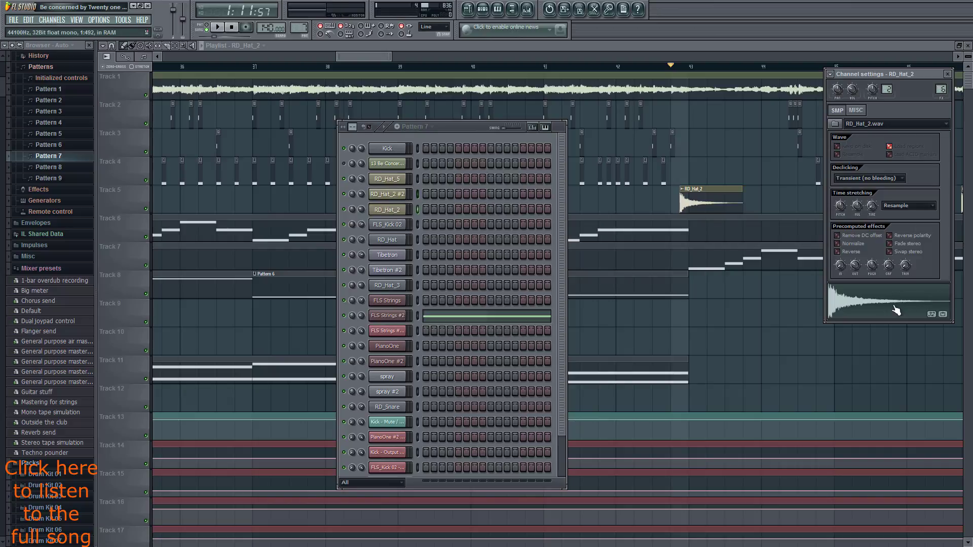
pyautogui.click(526, 13)
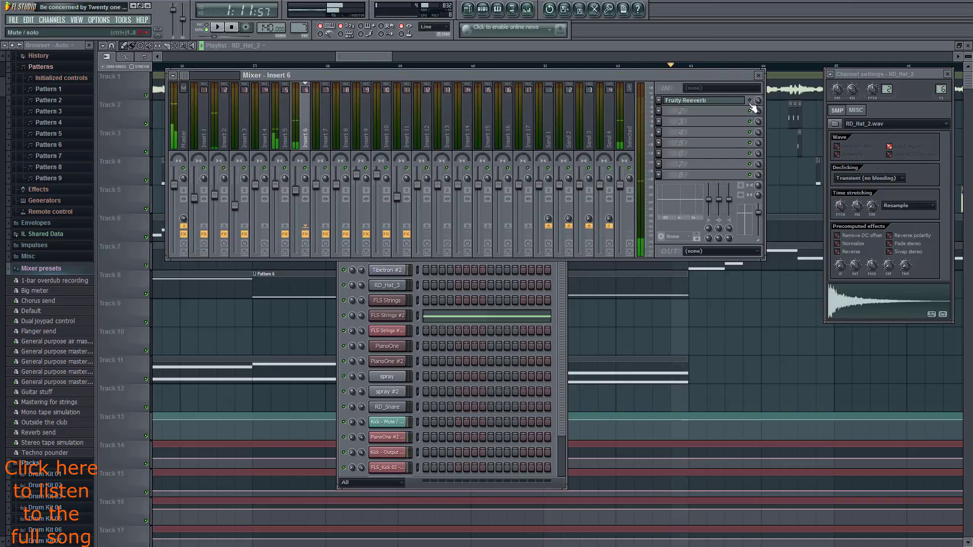
pyautogui.click(209, 25)
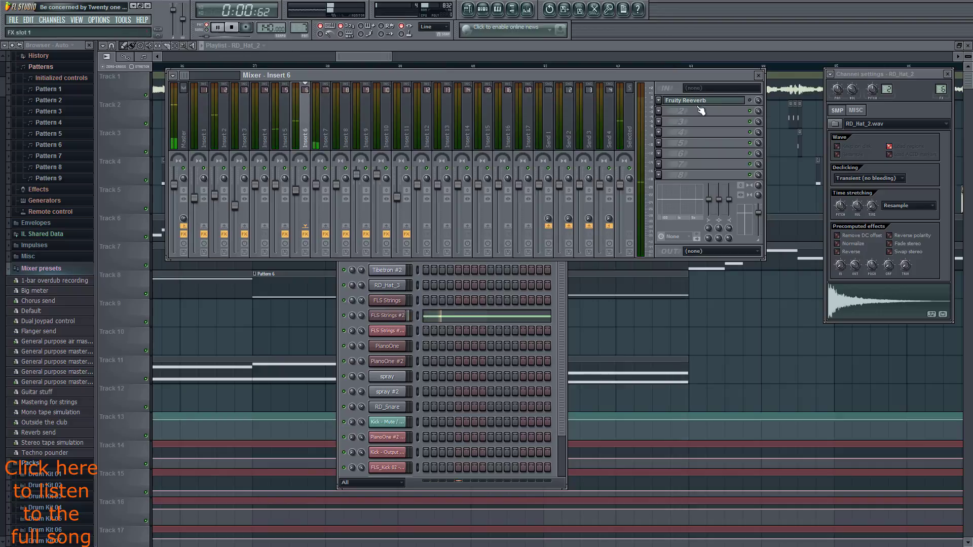
pyautogui.press('F12')
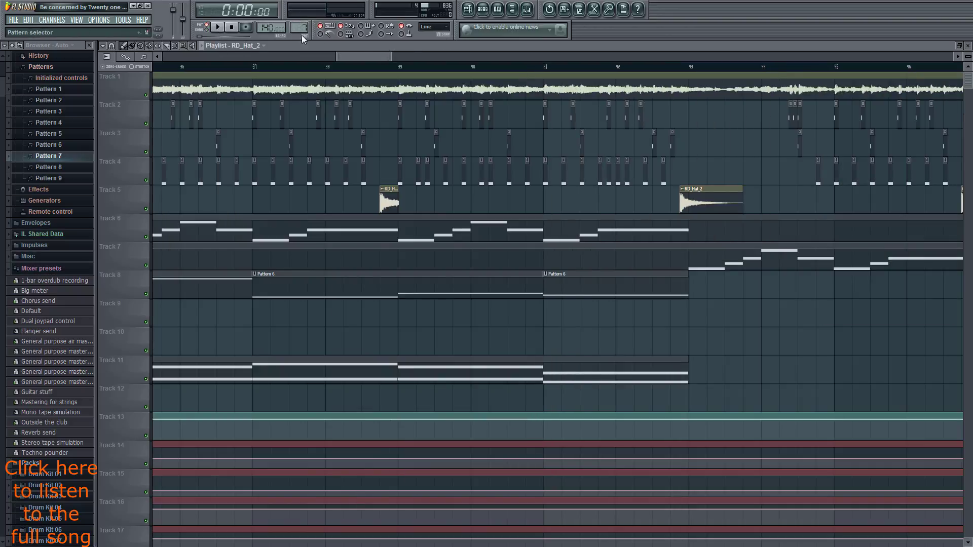
# Look through Patterns 8 to 11 in the step sequencer and return to Pattern 7.
pyautogui.scroll(1, 300, 26)
pyautogui.click(483, 9)
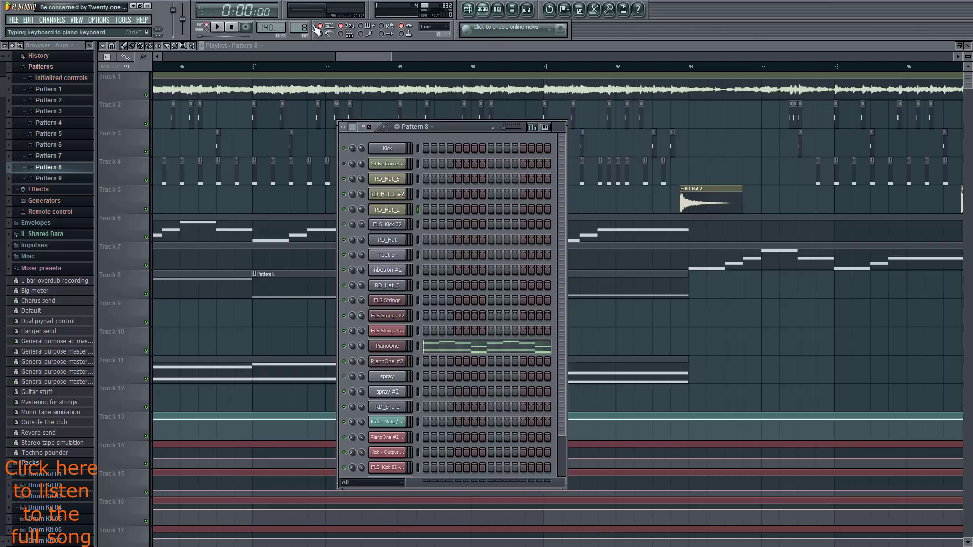
pyautogui.scroll(2, 302, 25)
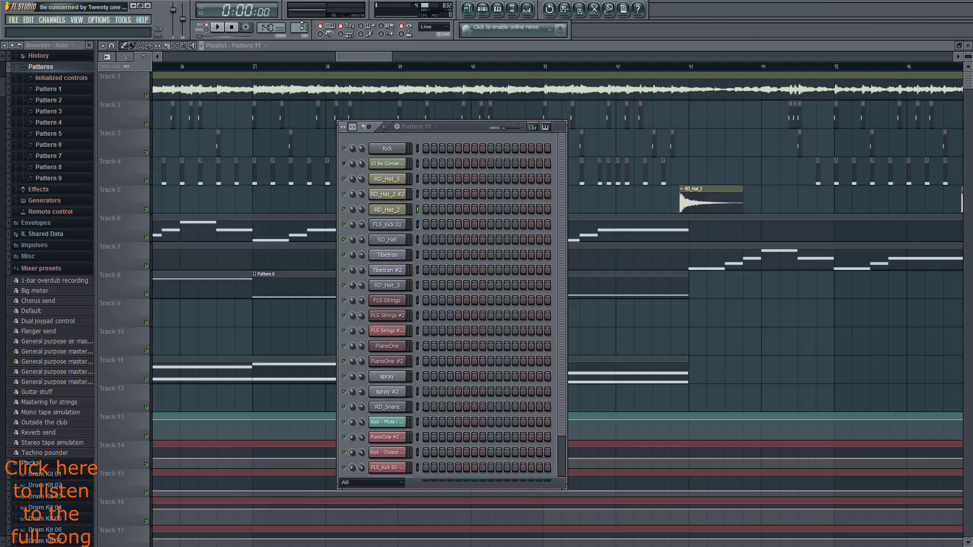
pyautogui.scroll(-4, 302, 26)
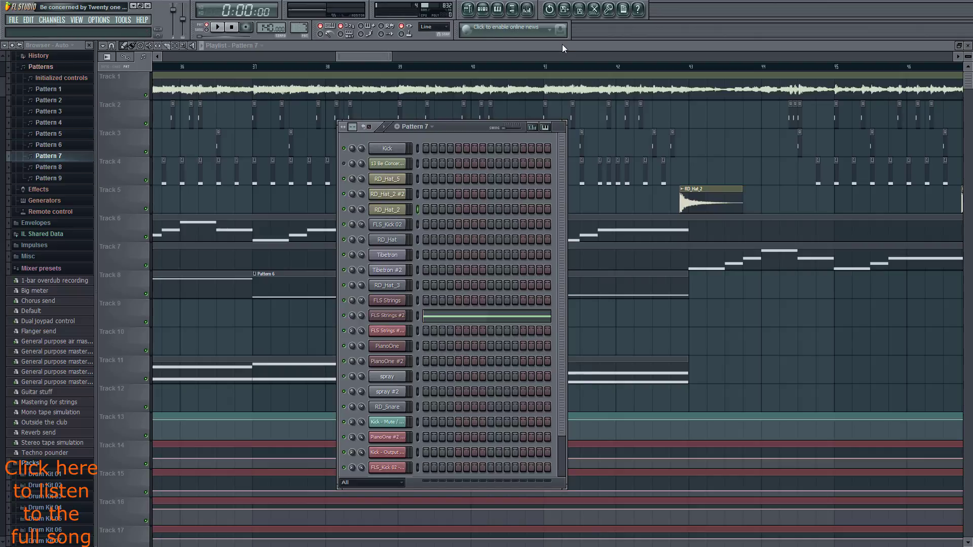
# Open the channel settings of the longer RD_Hat_2 clip on Track 5 to examine its quick fade out.
pyautogui.click(562, 45)
pyautogui.click(512, 10)
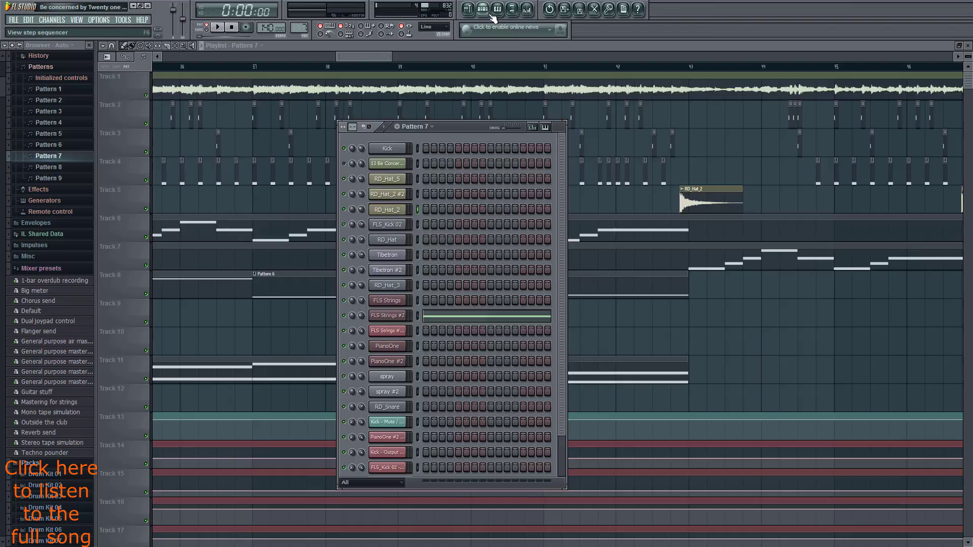
pyautogui.doubleClick(685, 196)
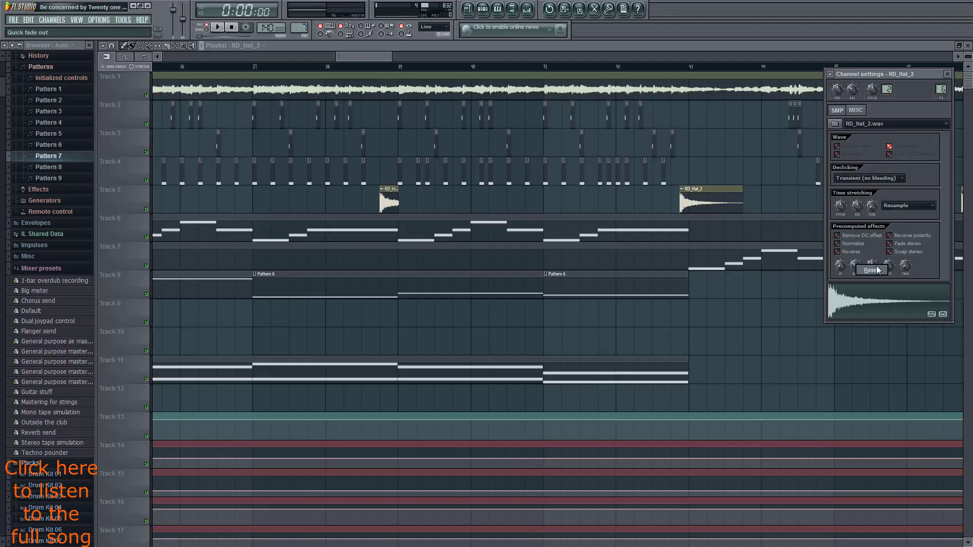
# Reset the quick fade out of the RD_Hat_2 sample.
pyautogui.click(879, 271)
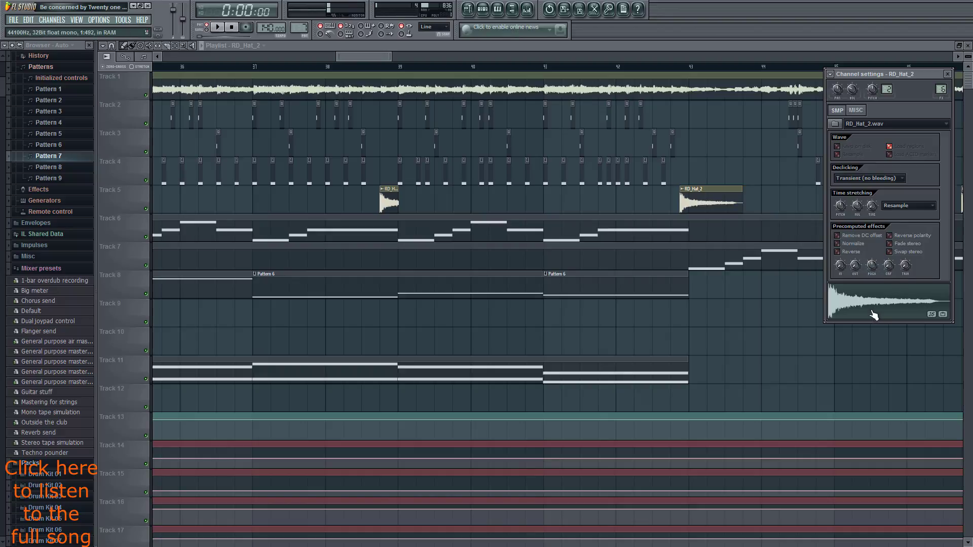
pyautogui.click(531, 11)
pyautogui.click(763, 77)
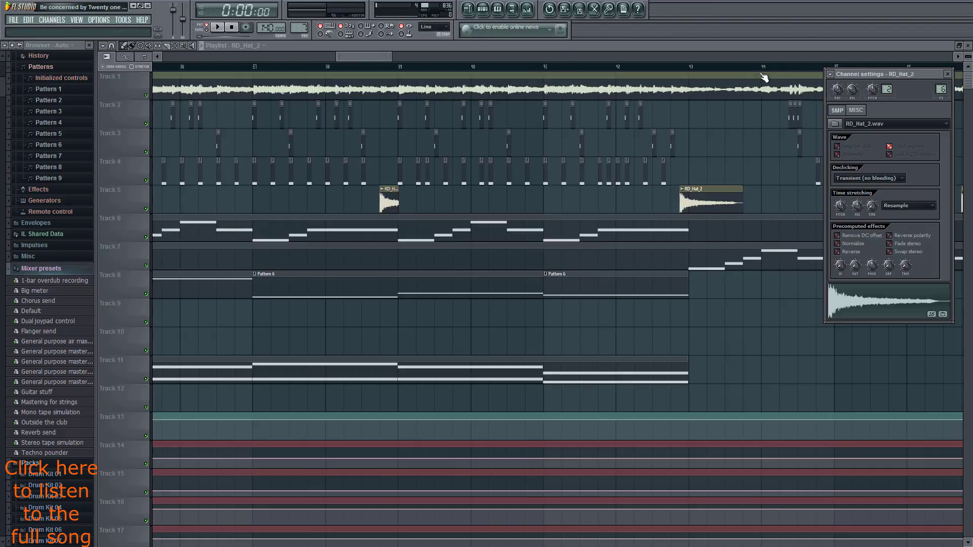
# Check the channel settings of the shorter RD_Hat_2 clip on Track 5, then close them and view the surrounding playlist section.
pyautogui.doubleClick(387, 204)
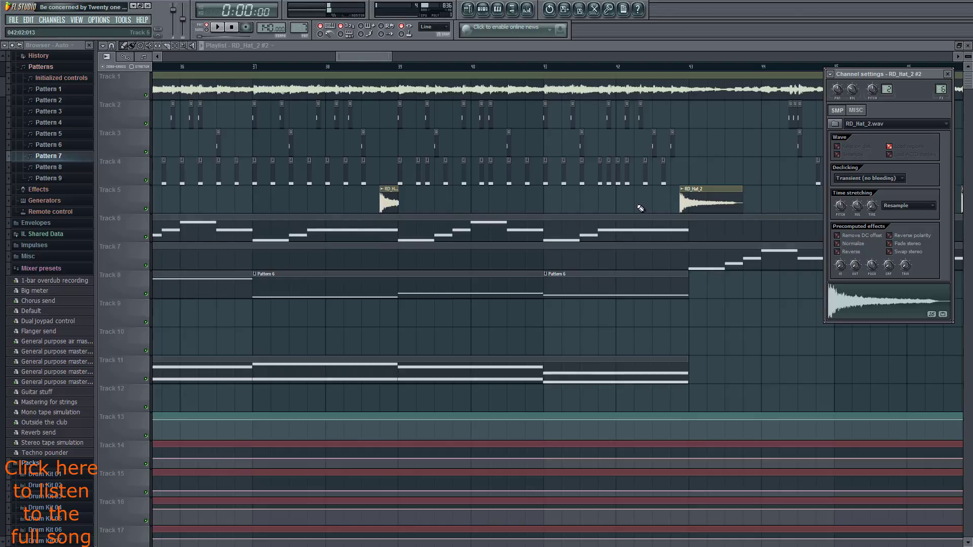
pyautogui.press('pagedown')
pyautogui.press('Escape')
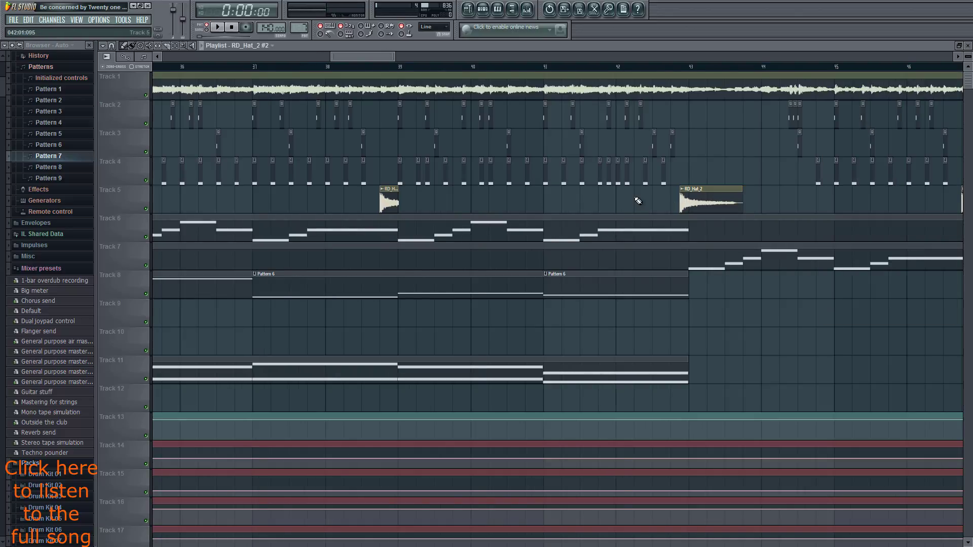
pyautogui.press('pagedown')
pyautogui.moveTo(826, 197); pyautogui.dragTo(691, 203)
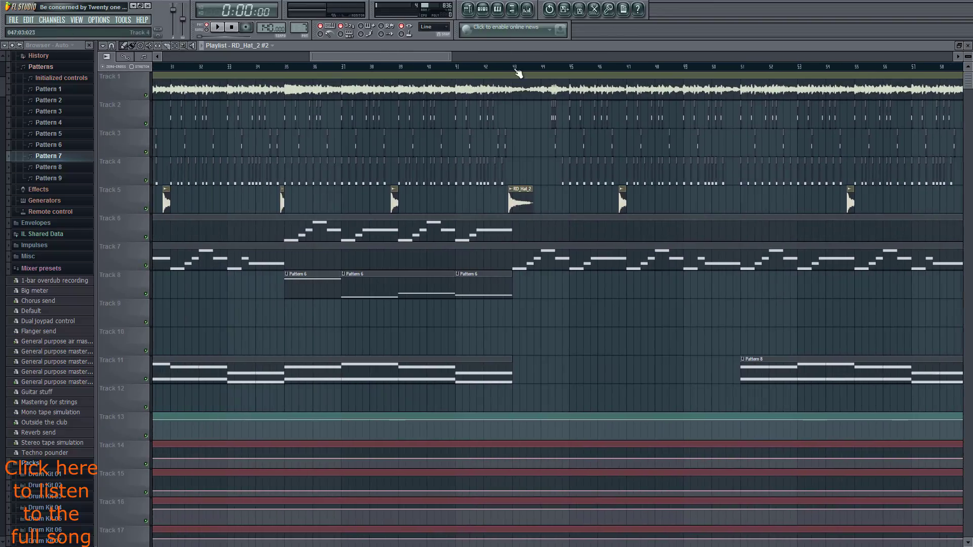
# Audition the RD_Hat_5 and RD_Hat_2 #2 samples from their channel settings to compare their sounds.
pyautogui.click(482, 9)
pyautogui.click(388, 180)
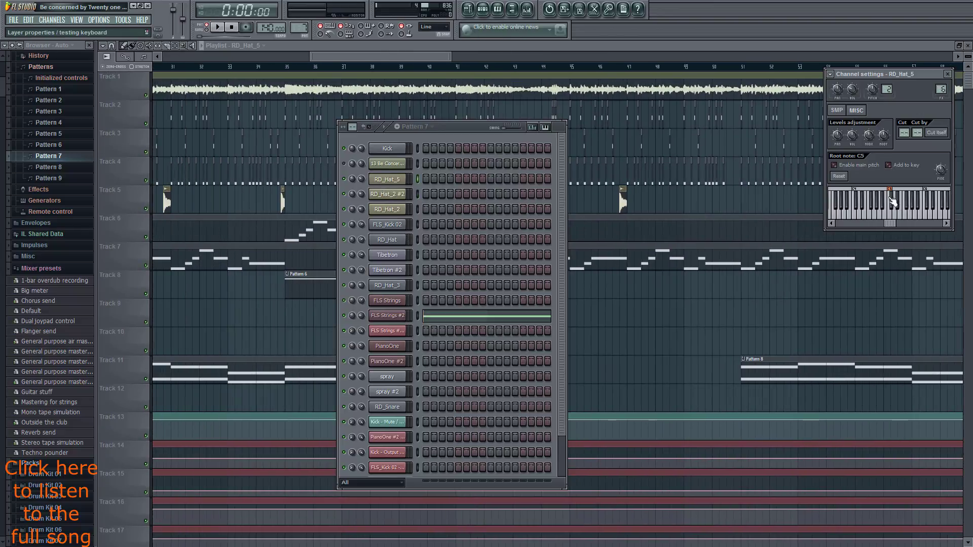
pyautogui.click(838, 110)
pyautogui.click(874, 311)
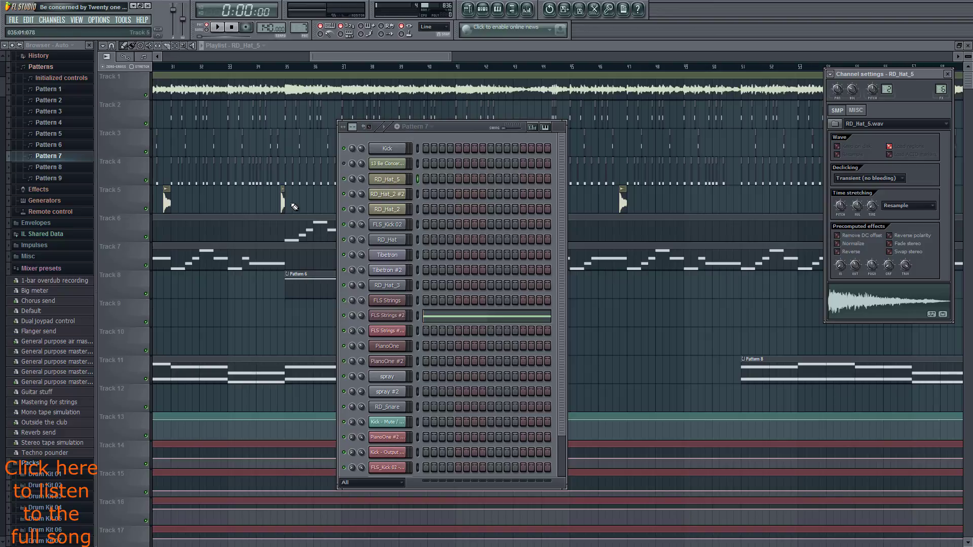
pyautogui.click(387, 194)
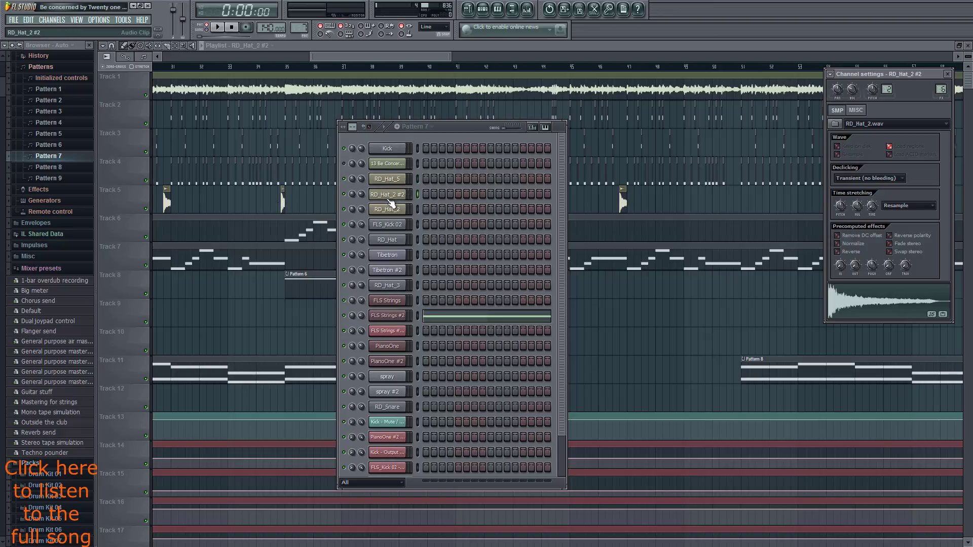
pyautogui.click(891, 305)
# Switch to Pattern 3 and play it briefly with the RD_Hat_2 #2 channel settings open.
pyautogui.scroll(-2, 292, 31)
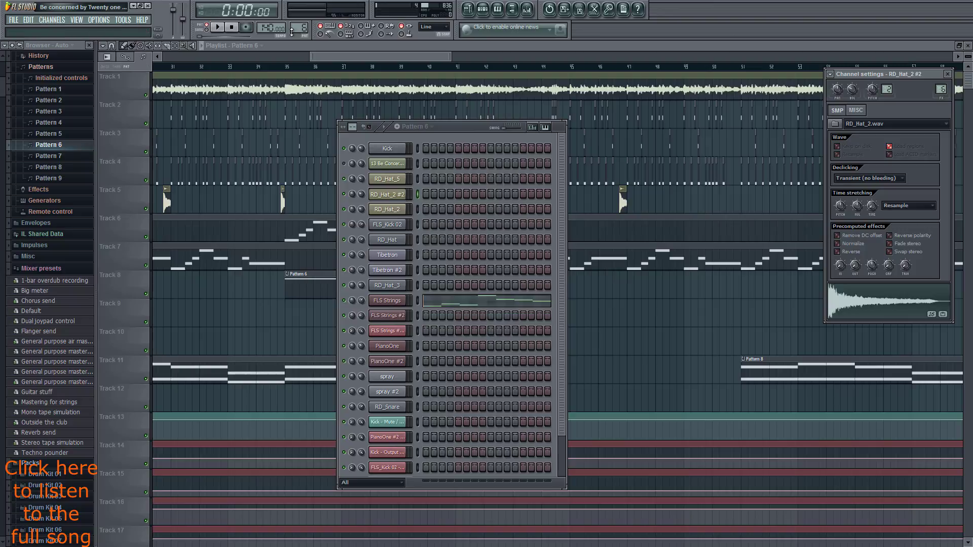
pyautogui.scroll(-2, 292, 31)
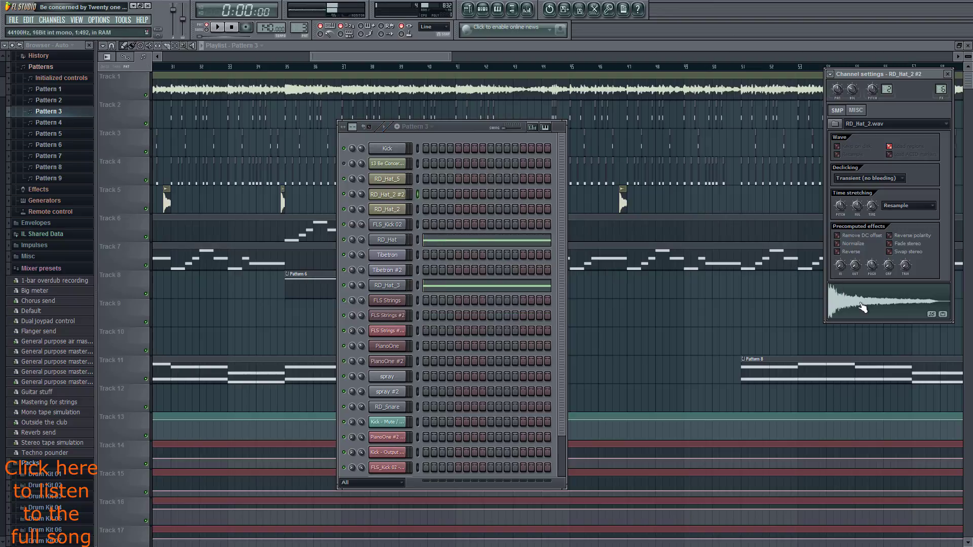
pyautogui.press('space')
pyautogui.press('space')
pyautogui.press('space')
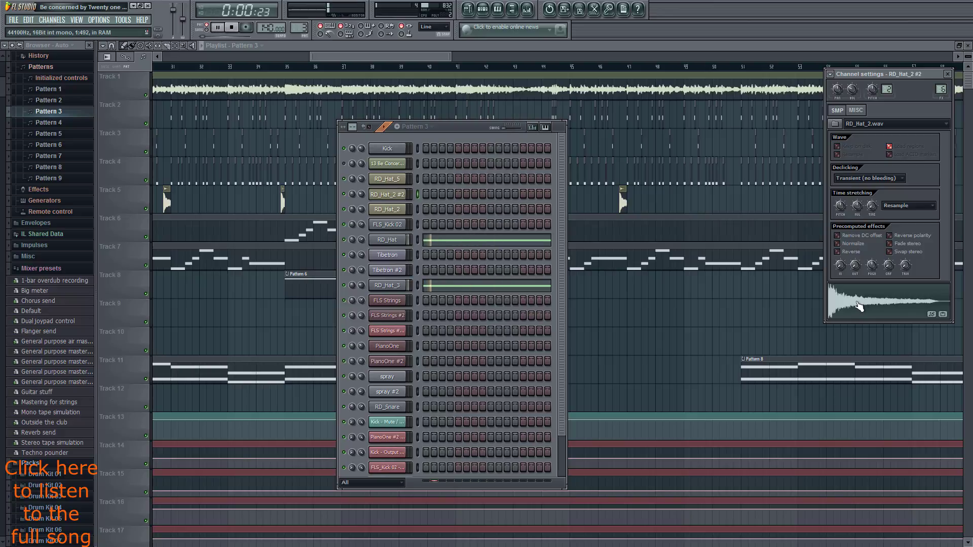
pyautogui.press('space')
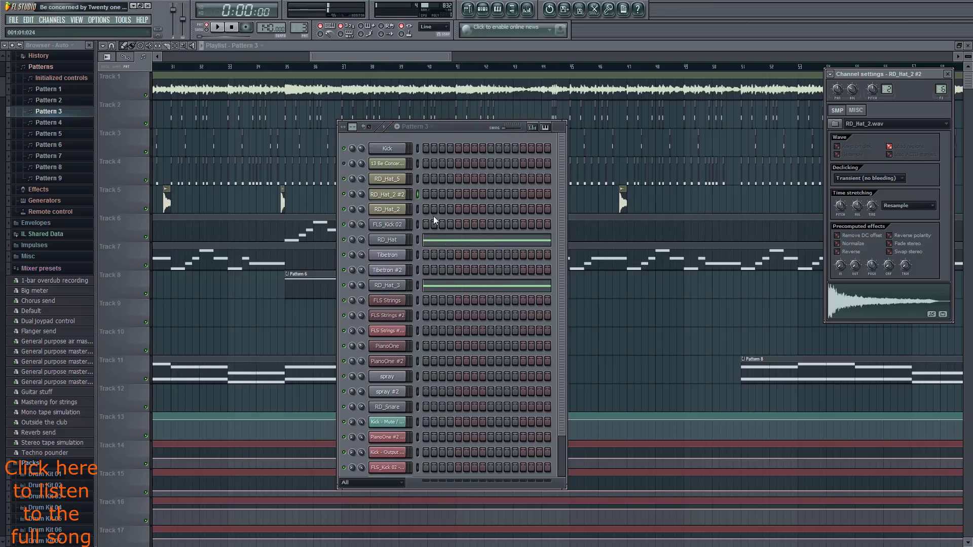
# Open the RD_Hat_5 channel settings again and play Pattern 3 briefly.
pyautogui.click(397, 180)
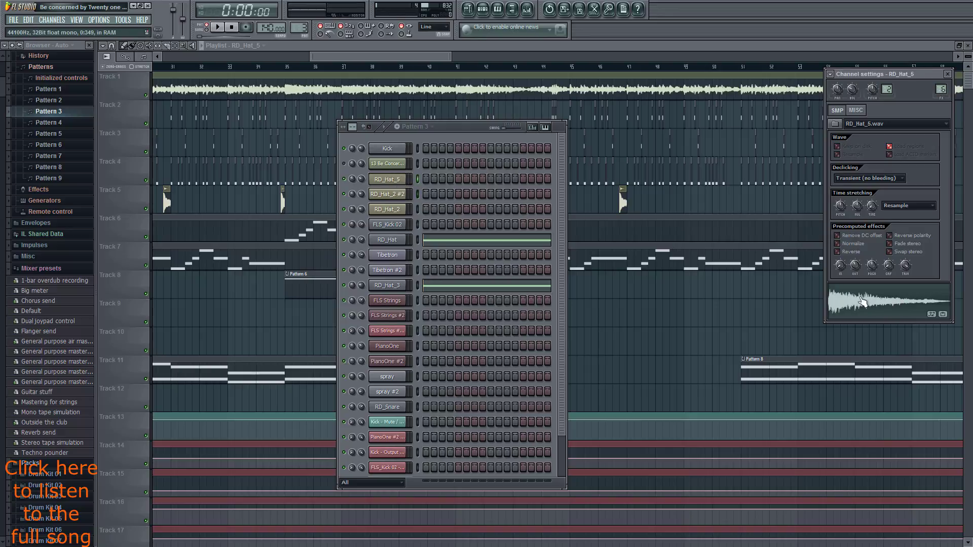
pyautogui.press('space')
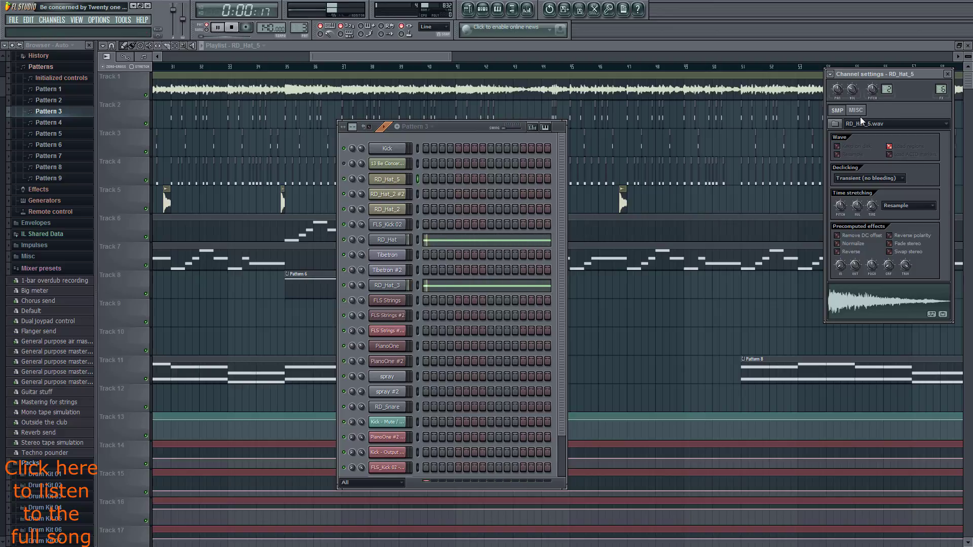
pyautogui.press('space')
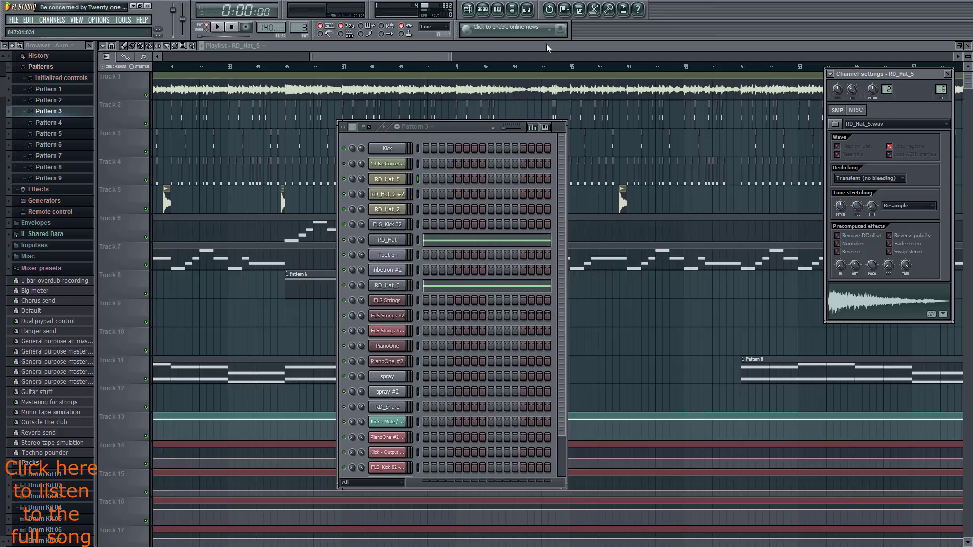
# Switch to Pattern 7 and locate its clip on Track 9 of the playlist.
pyautogui.moveTo(427, 57); pyautogui.dragTo(370, 56)
pyautogui.click(482, 9)
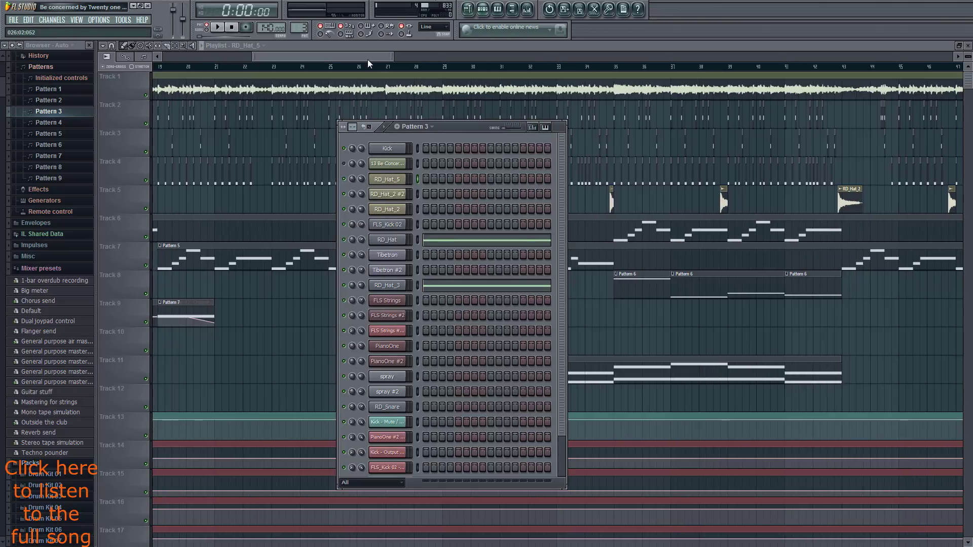
pyautogui.scroll(4, 303, 28)
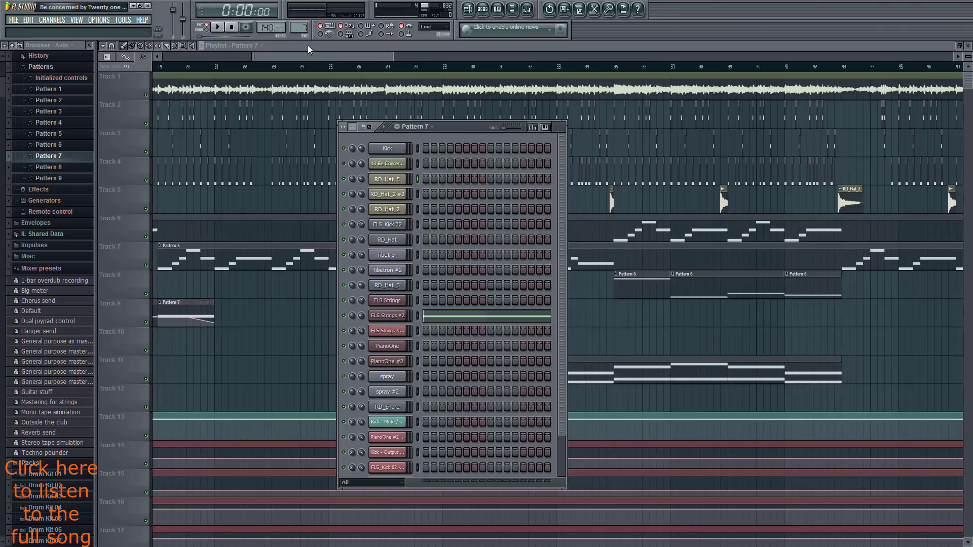
pyautogui.moveTo(311, 59); pyautogui.dragTo(237, 59)
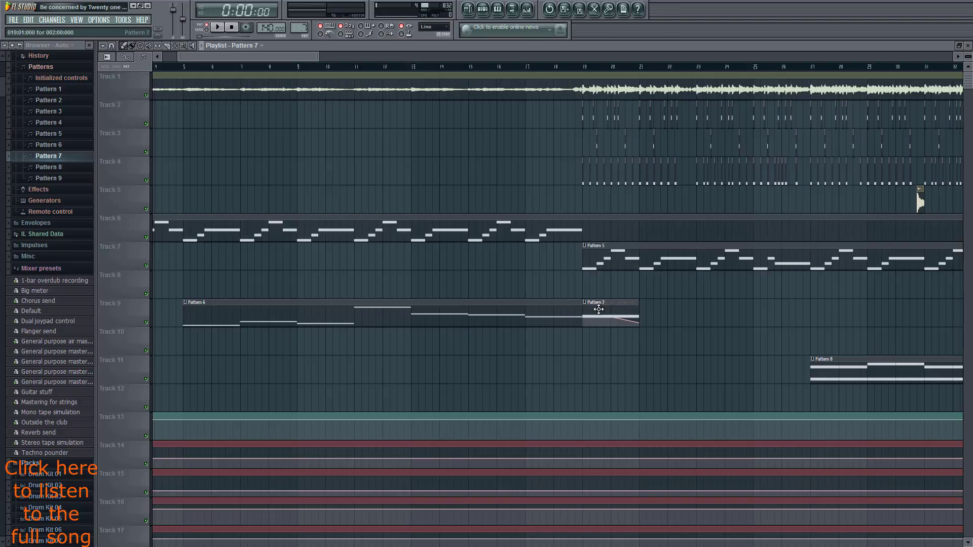
# Play the playlist in song mode from just before the Pattern 7 clip, then replay it from bar 16.
pyautogui.press('l')
pyautogui.press('space')
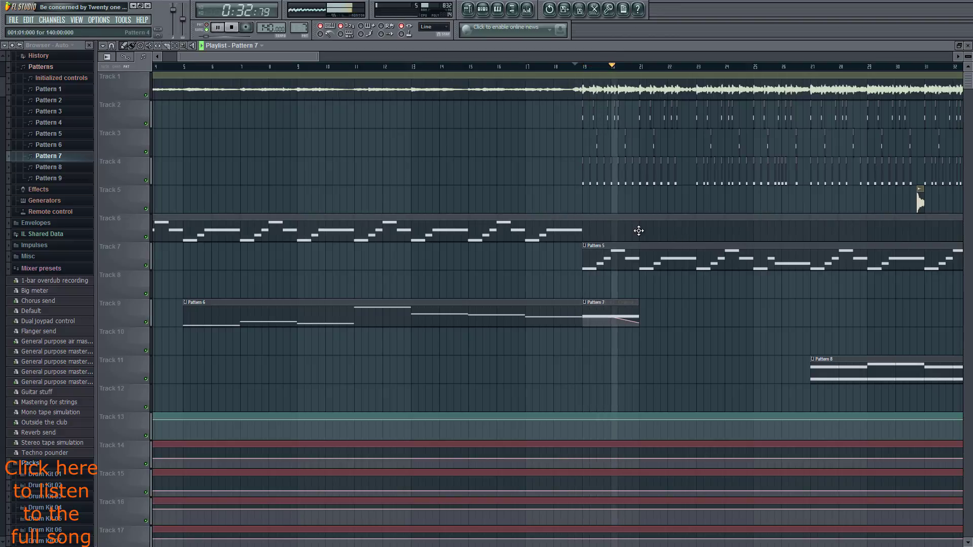
pyautogui.press('space')
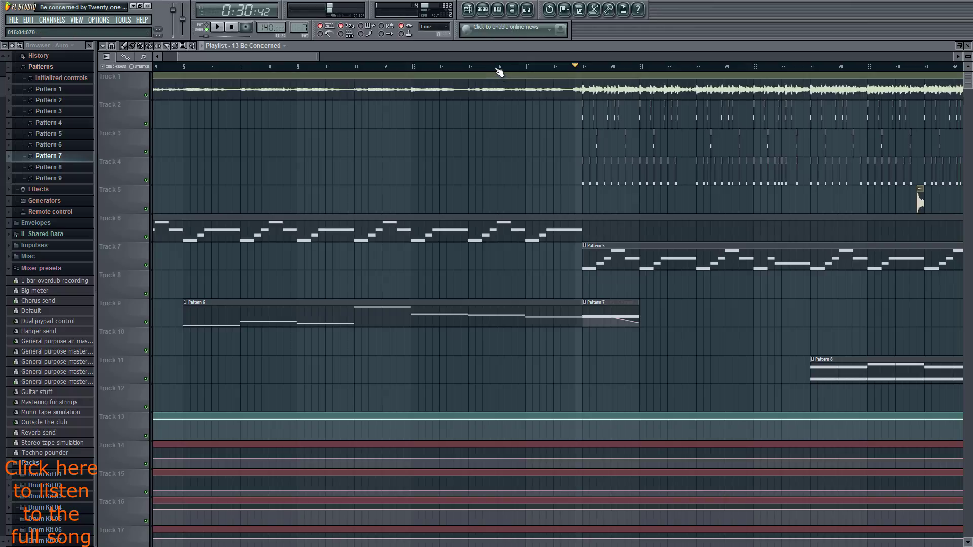
pyautogui.click(501, 67)
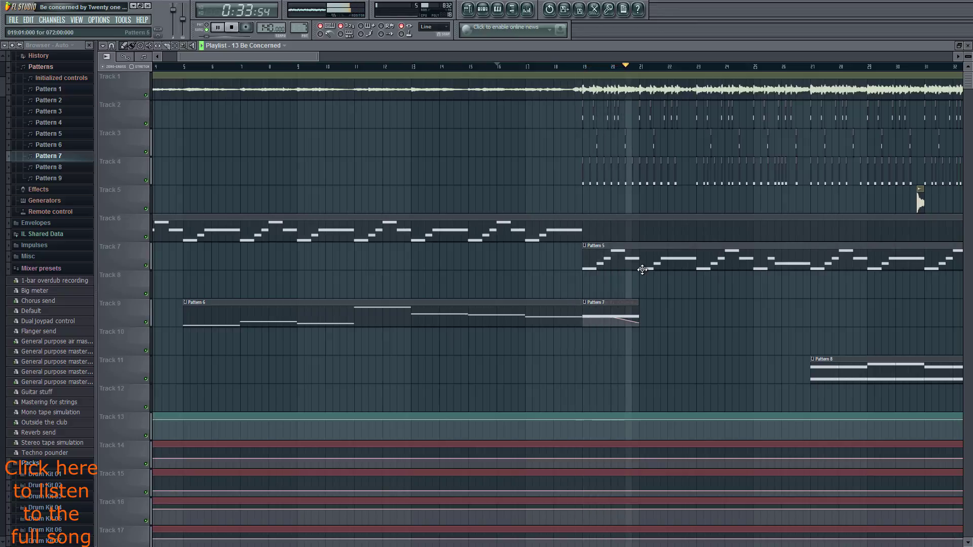
# Examine the FLS Strings #2 note of Pattern 7 in the piano roll, then close it.
pyautogui.click(482, 8)
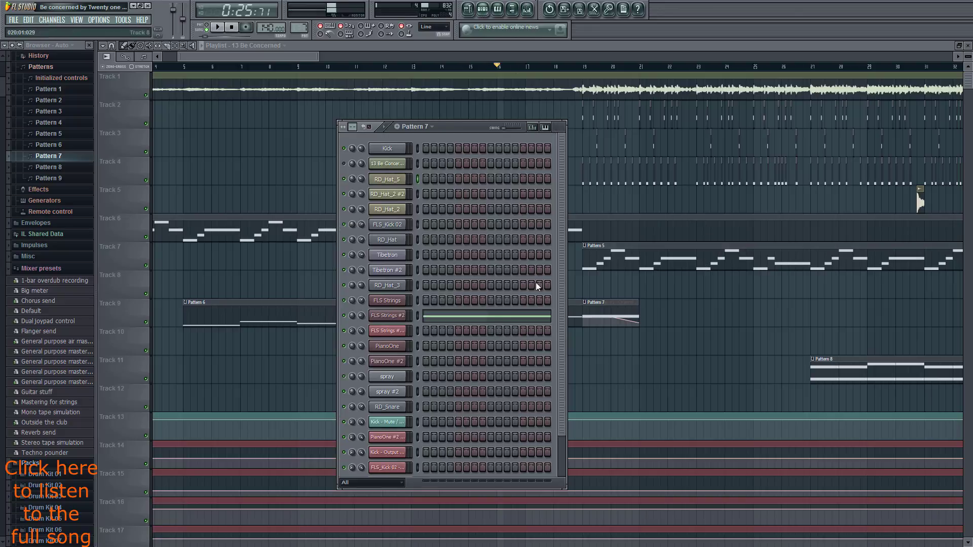
pyautogui.click(482, 322)
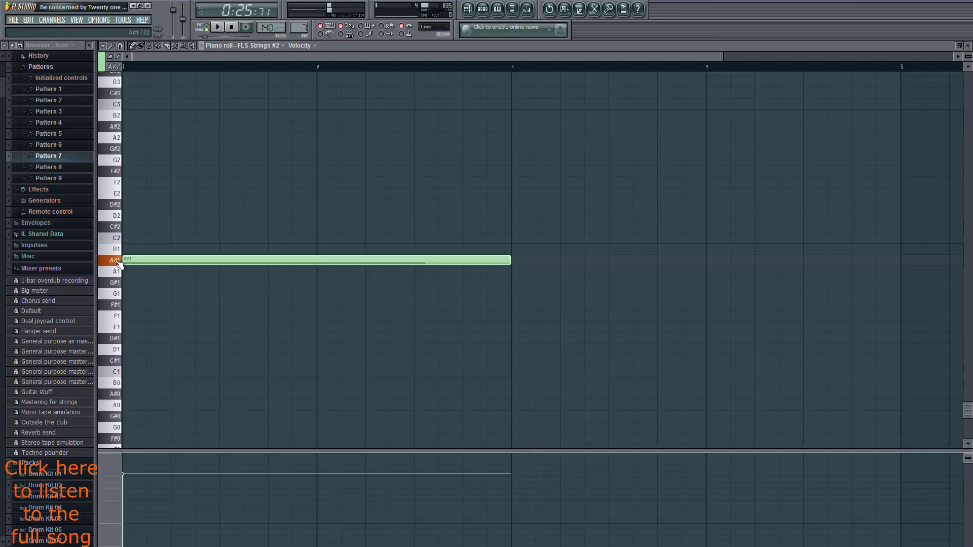
pyautogui.click(968, 46)
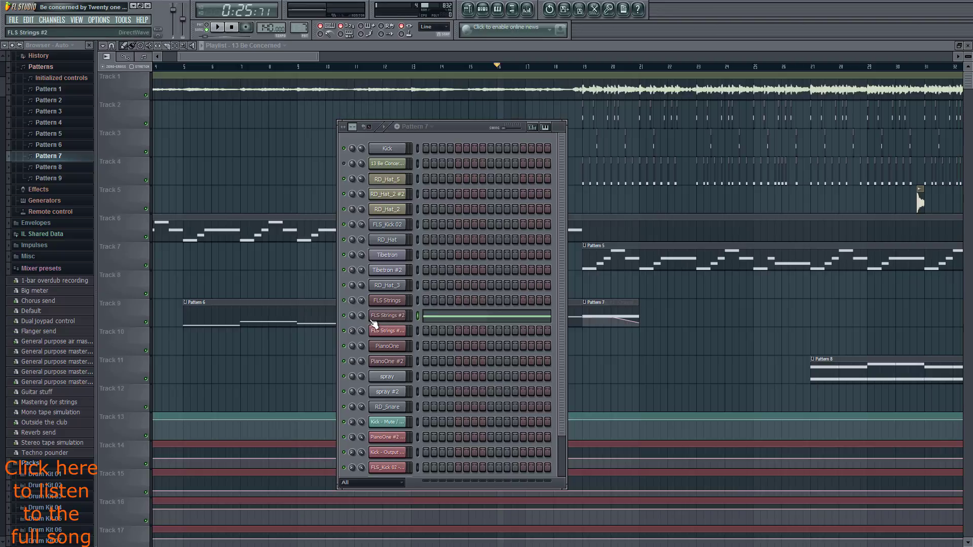
# Check the DirectWave settings of FLS Strings #2 and the Fruity Reeverb on Insert 7, then close all open windows.
pyautogui.click(373, 317)
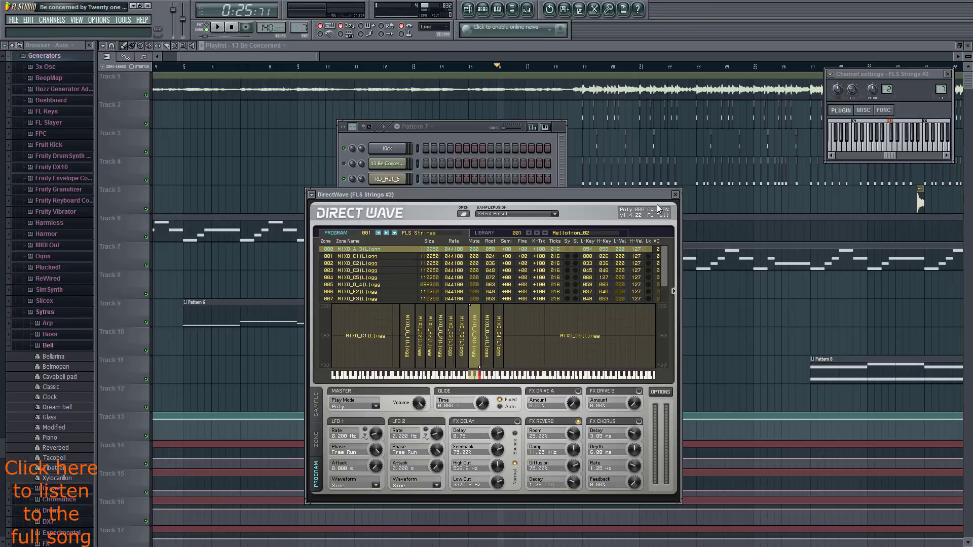
pyautogui.click(675, 195)
pyautogui.click(526, 9)
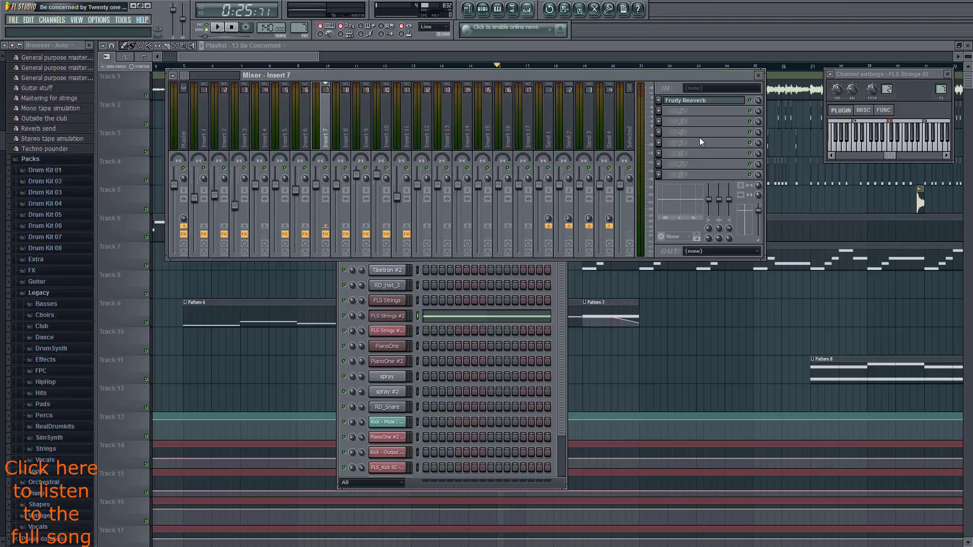
pyautogui.click(700, 100)
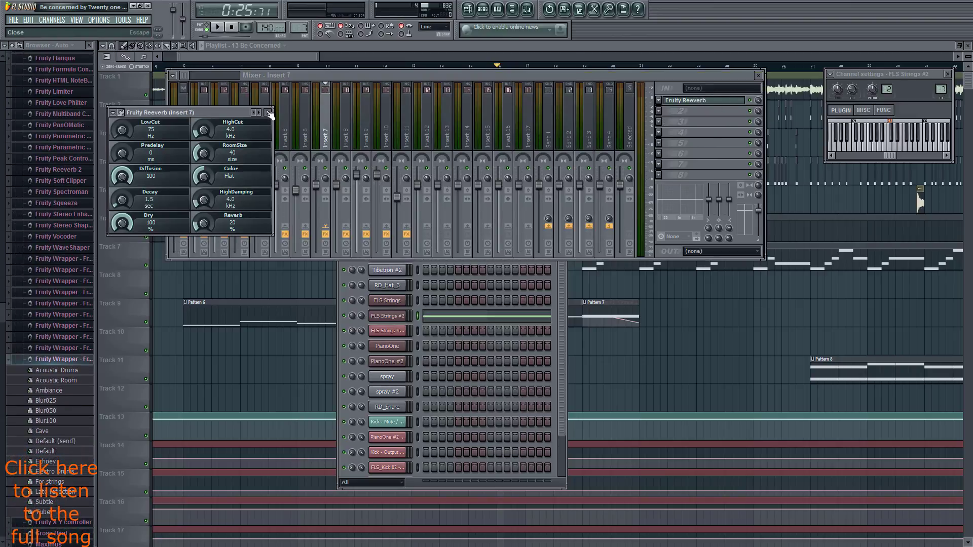
pyautogui.click(269, 113)
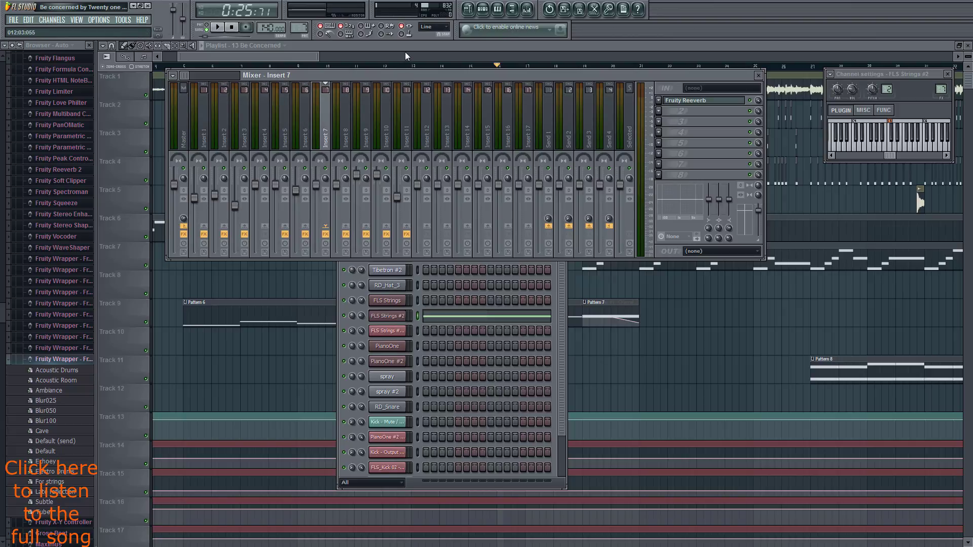
pyautogui.press('F12')
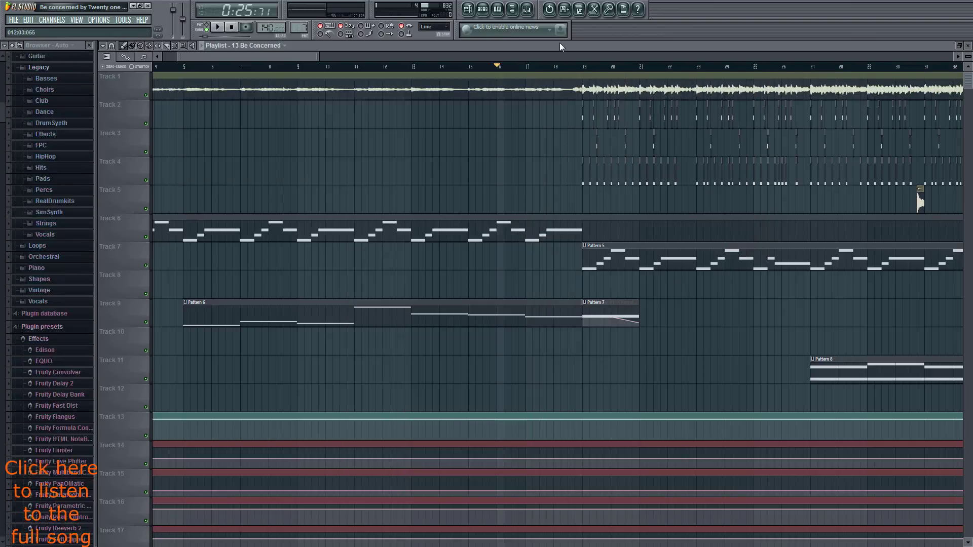
# Switch to Pattern 8 and play the song from the start of its clip on Track 11.
pyautogui.click(484, 10)
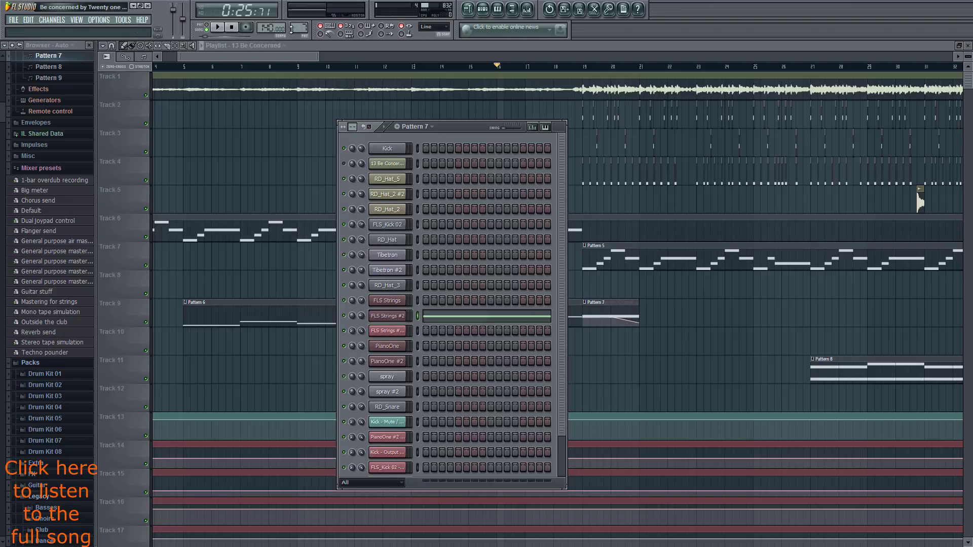
pyautogui.press('F6')
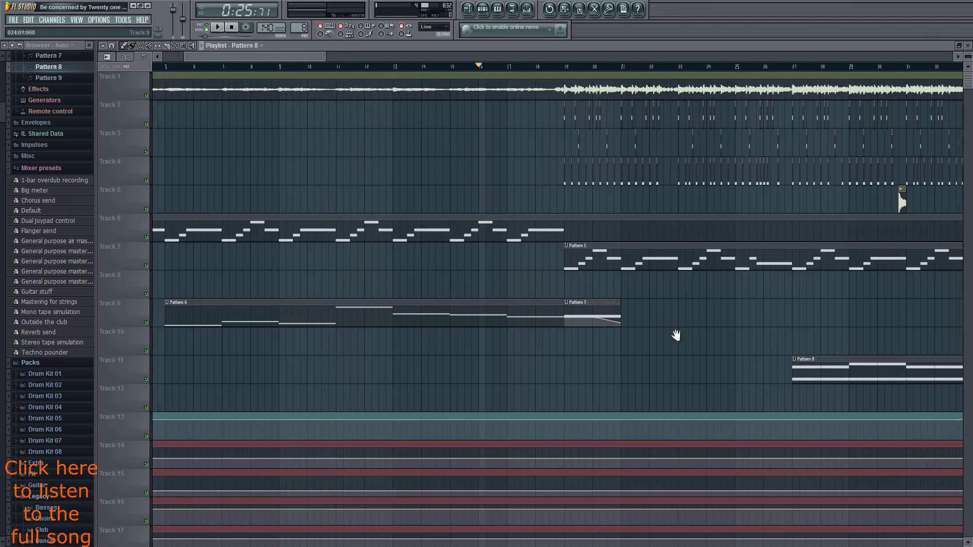
pyautogui.press('space')
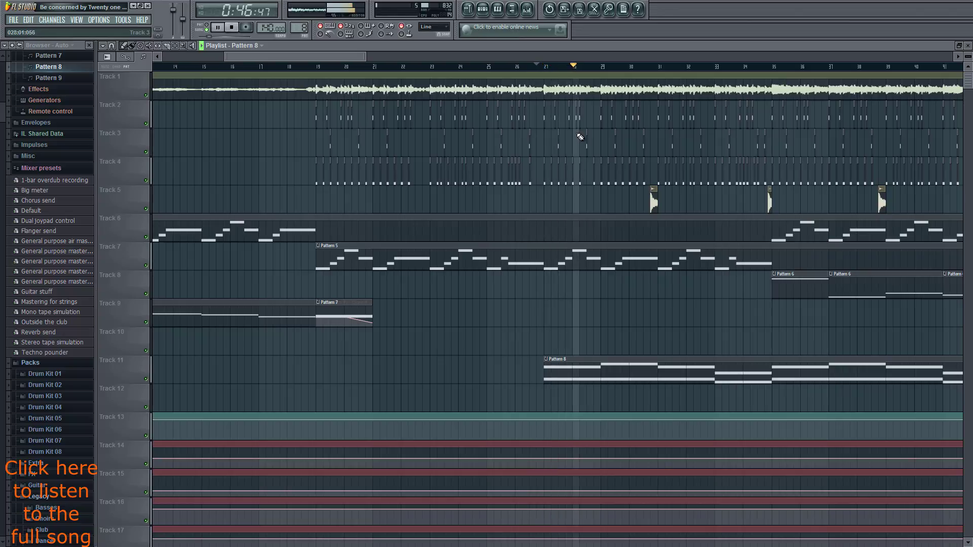
pyautogui.press('space')
pyautogui.hscroll(-3, 617, 344)
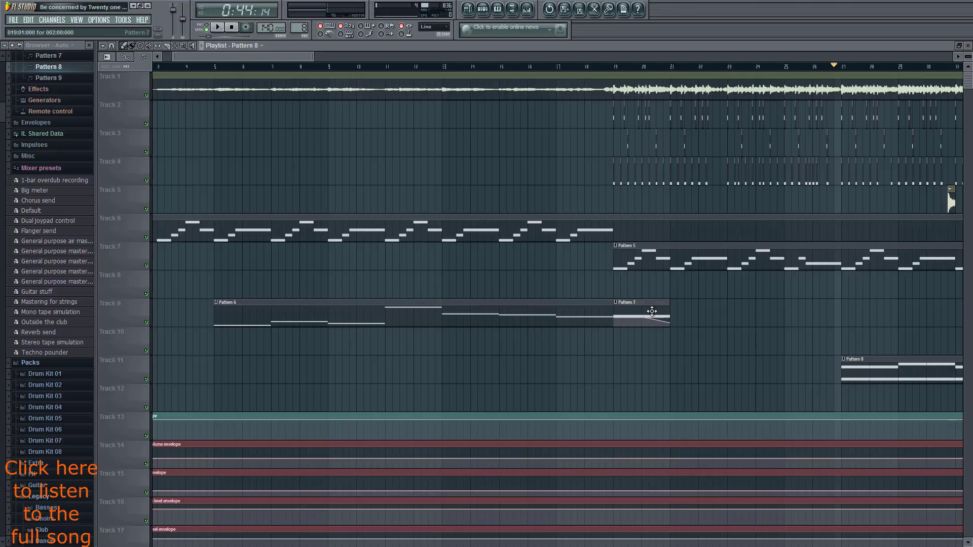
# Play Pattern 8 in pattern mode while examining its PianoOne chords in the piano roll, then close the piano roll.
pyautogui.click(482, 10)
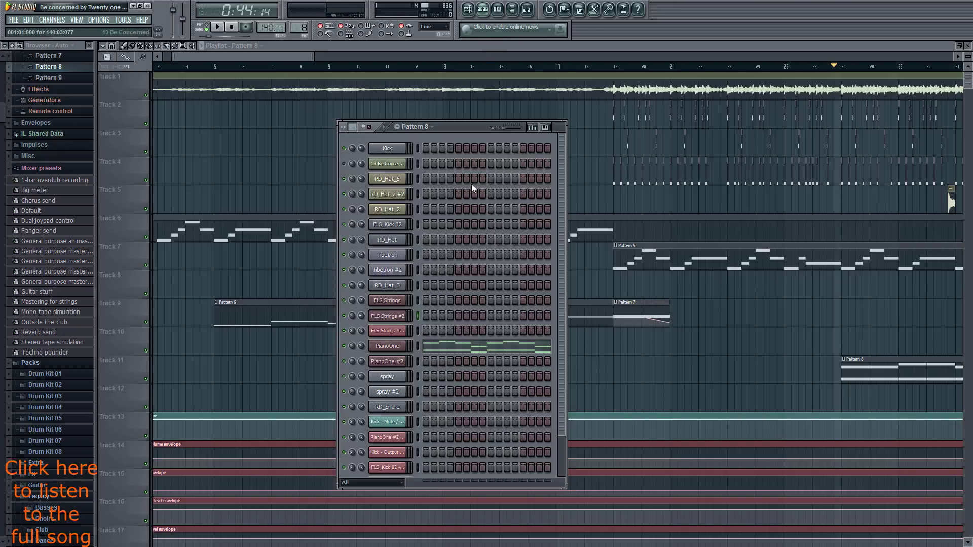
pyautogui.click(197, 26)
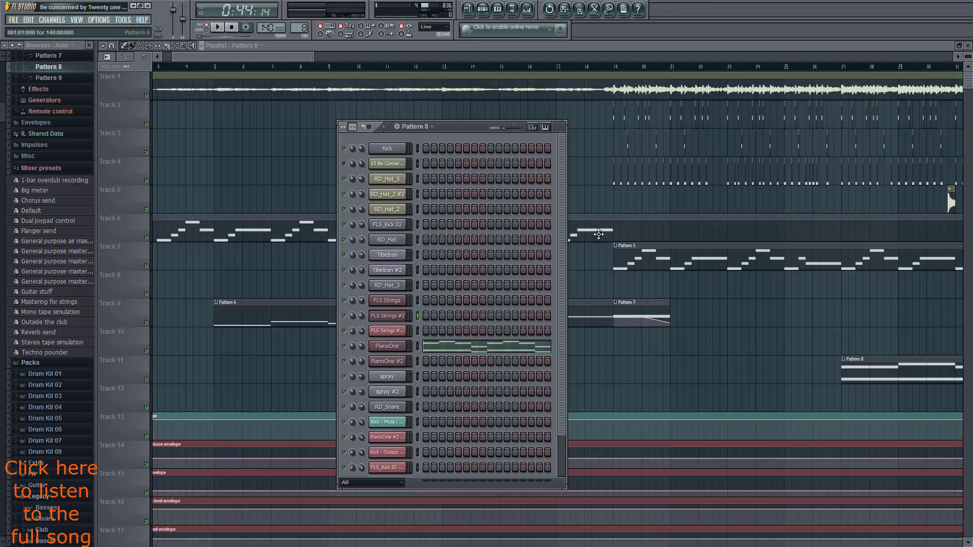
pyautogui.press('space')
pyautogui.click(503, 342)
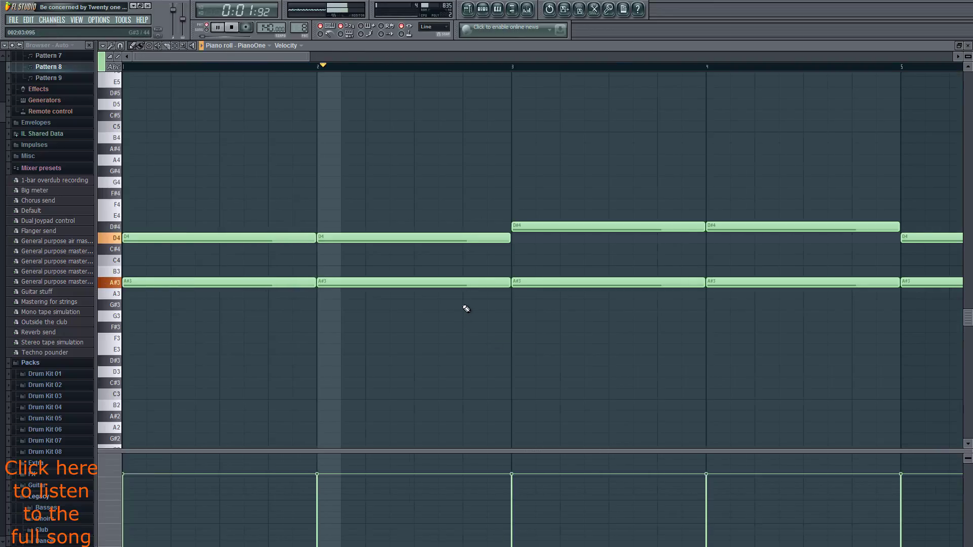
pyautogui.scroll(-5, 462, 310)
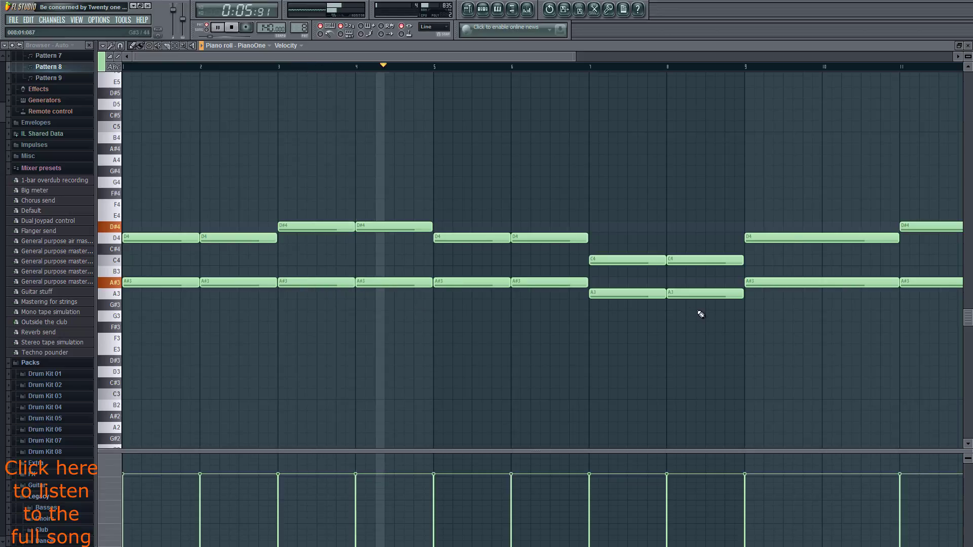
pyautogui.scroll(-2, 586, 325)
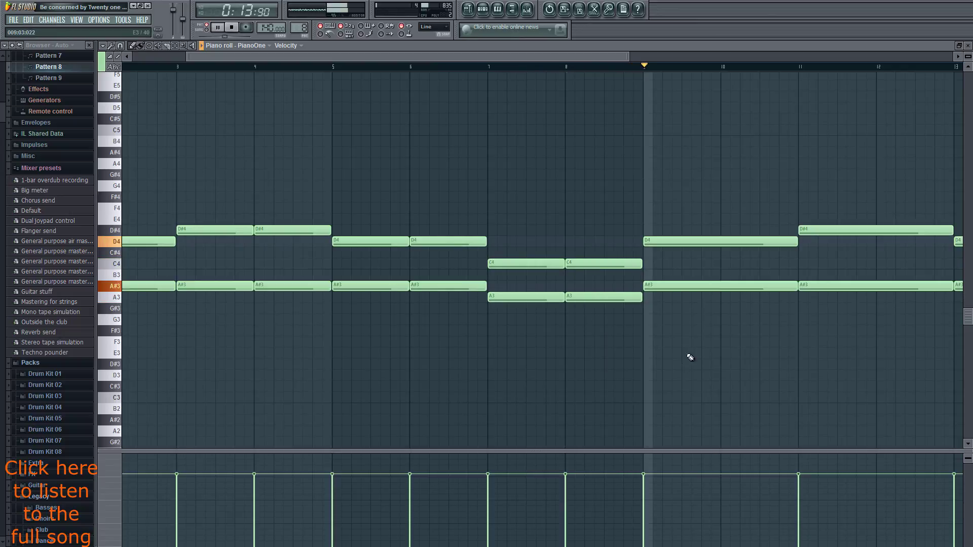
pyautogui.press('space')
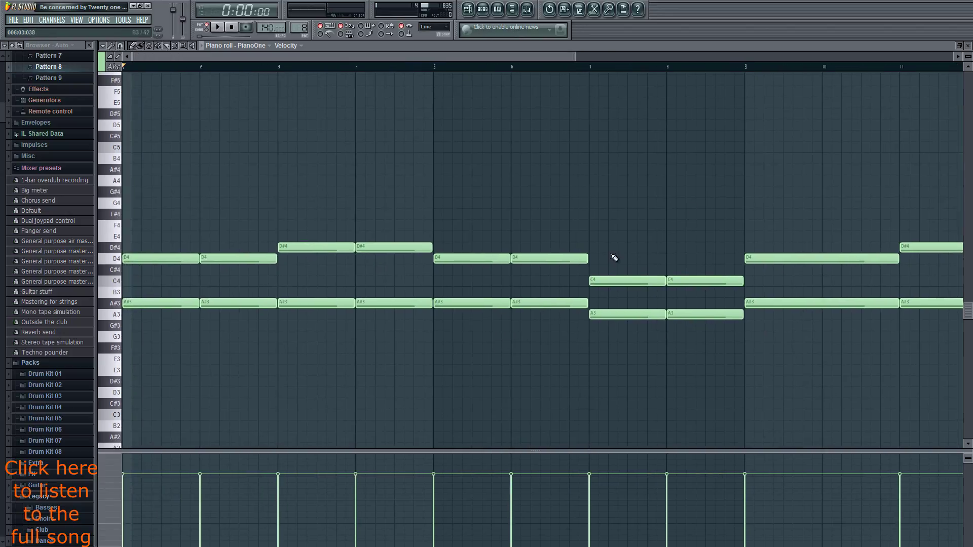
pyautogui.click(969, 47)
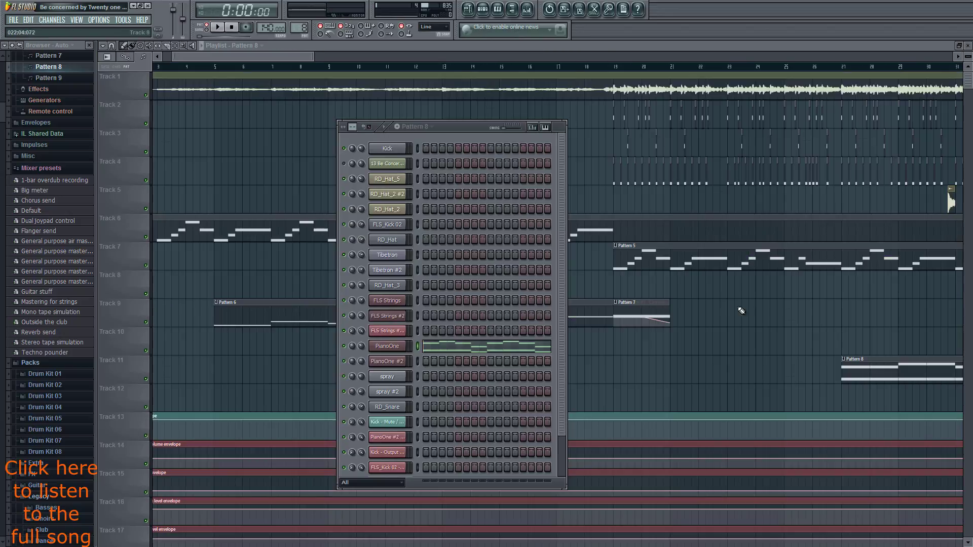
# Play the playlist in song mode from the middle of bar 32, within the first Pattern 8 clip.
pyautogui.hscroll(5, 712, 199)
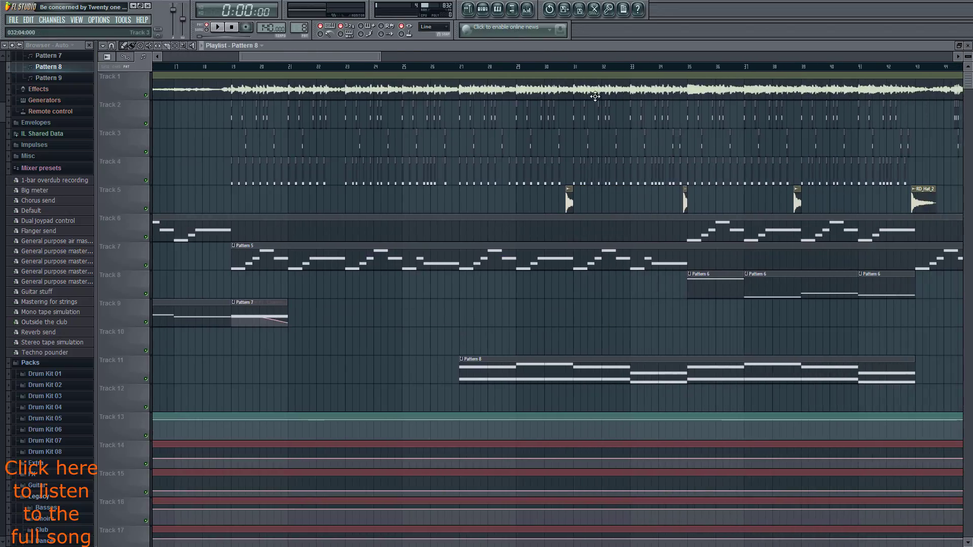
pyautogui.click(618, 69)
pyautogui.press('space')
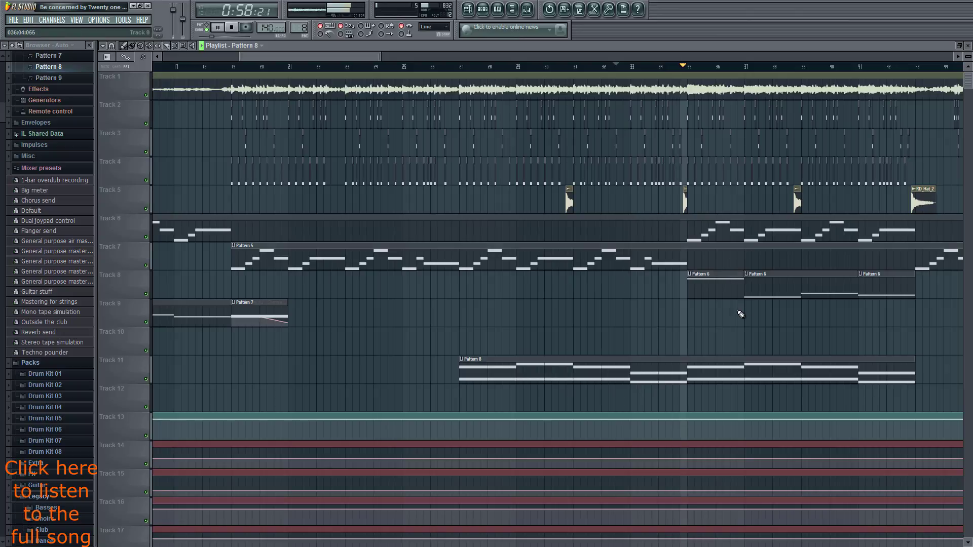
pyautogui.press('space')
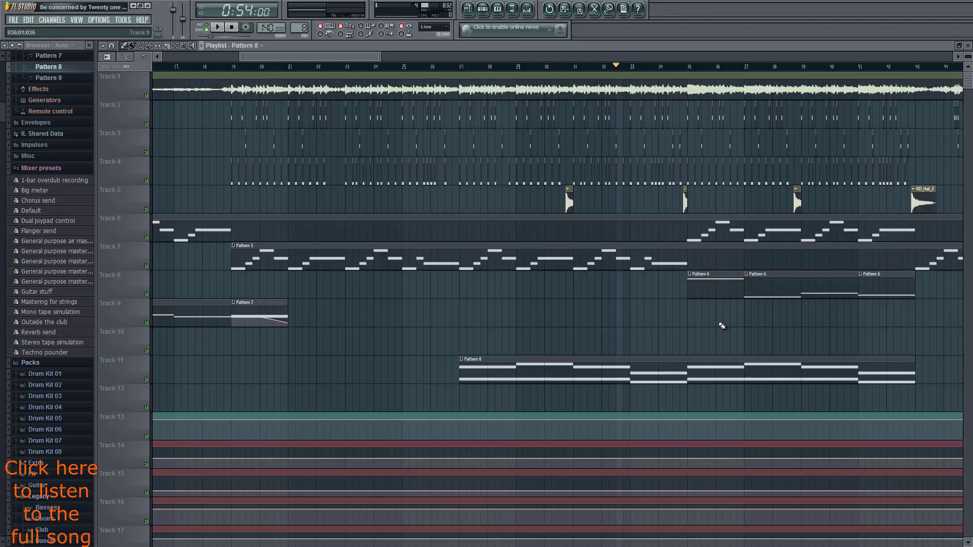
# Check the Piano One plugin settings of the PianoOne channel, then close the plugin window.
pyautogui.click(483, 8)
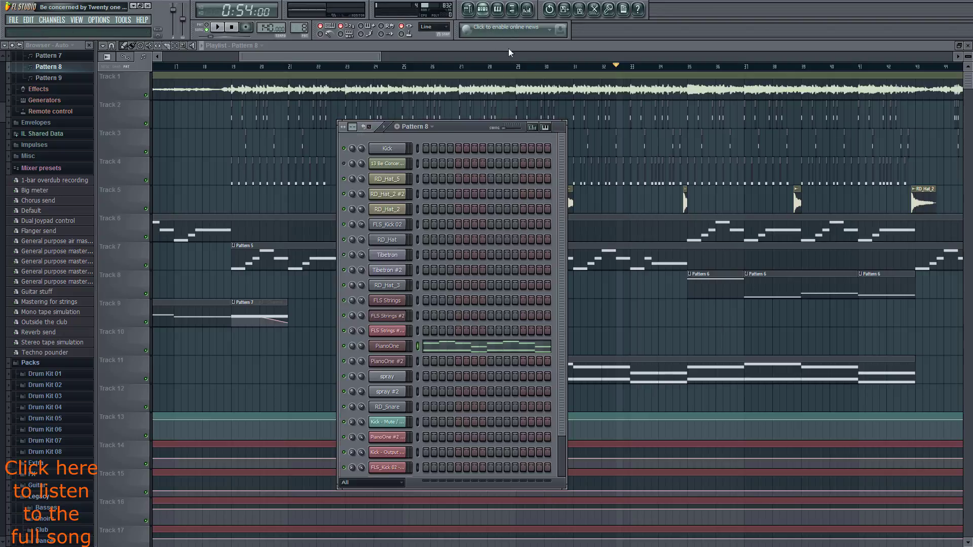
pyautogui.click(390, 347)
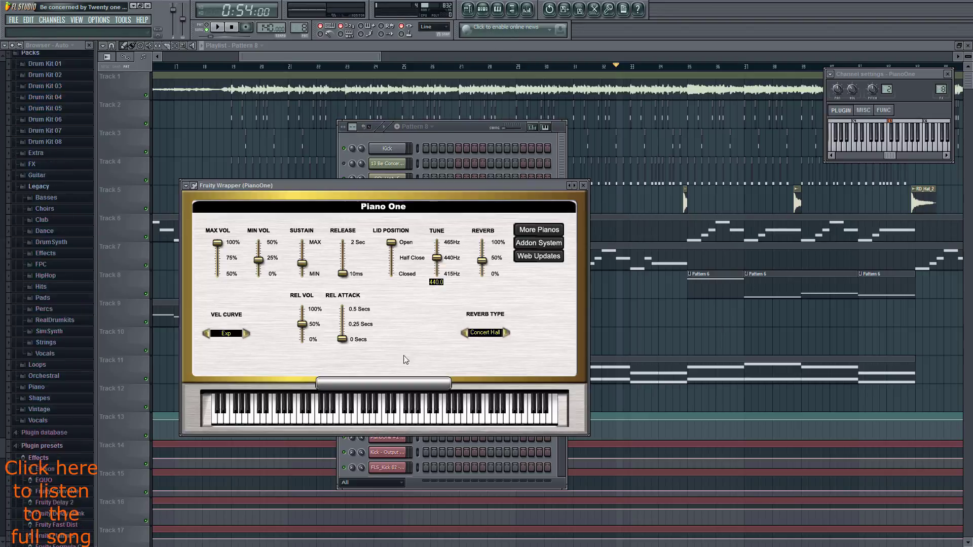
pyautogui.click(583, 185)
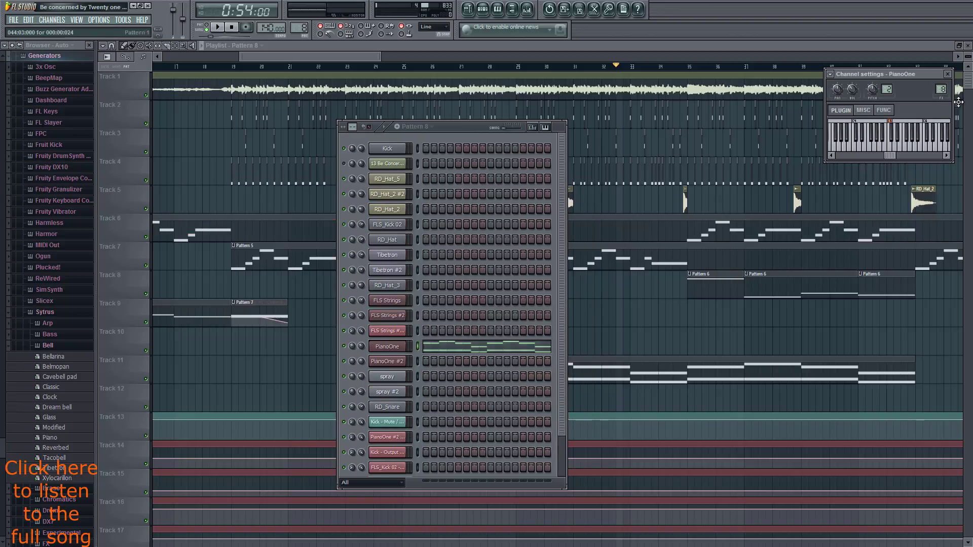
# Check the Fruity Reeverb settings on mixer Insert 8, then close the effect and the mixer.
pyautogui.click(513, 9)
pyautogui.click(513, 9)
pyautogui.click(525, 10)
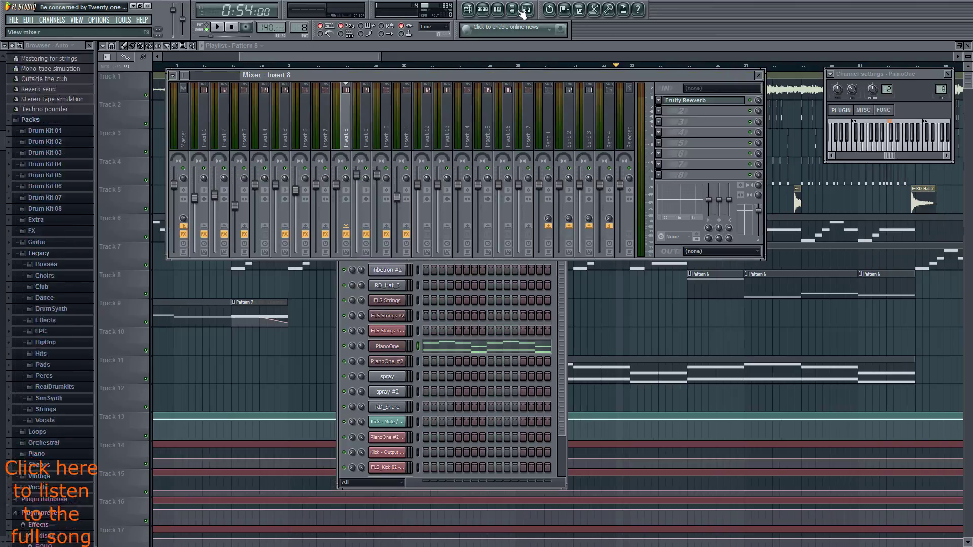
pyautogui.click(722, 101)
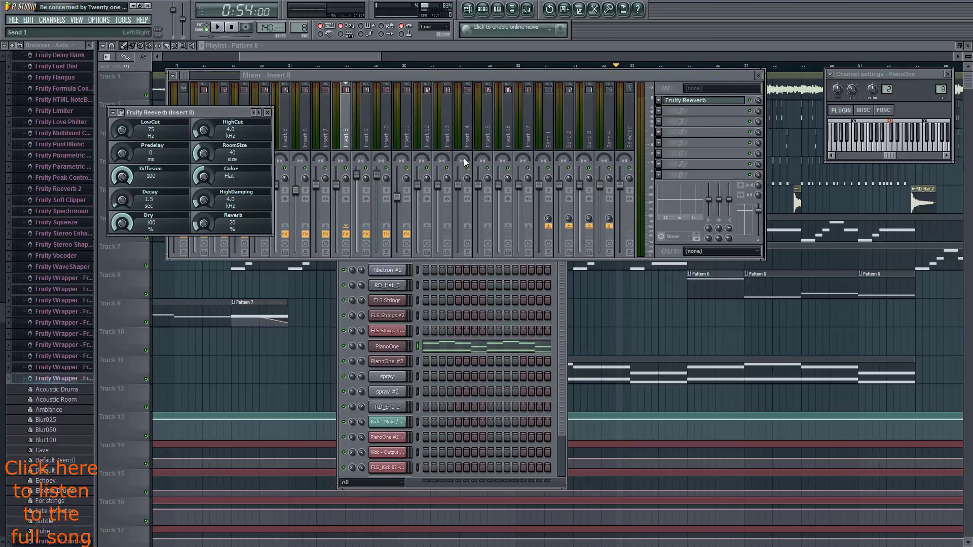
pyautogui.click(268, 113)
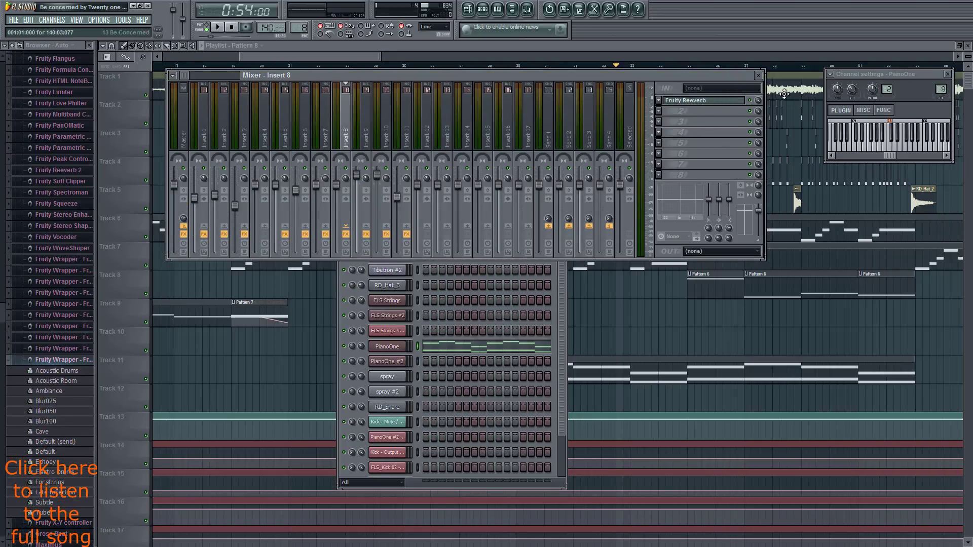
pyautogui.click(758, 75)
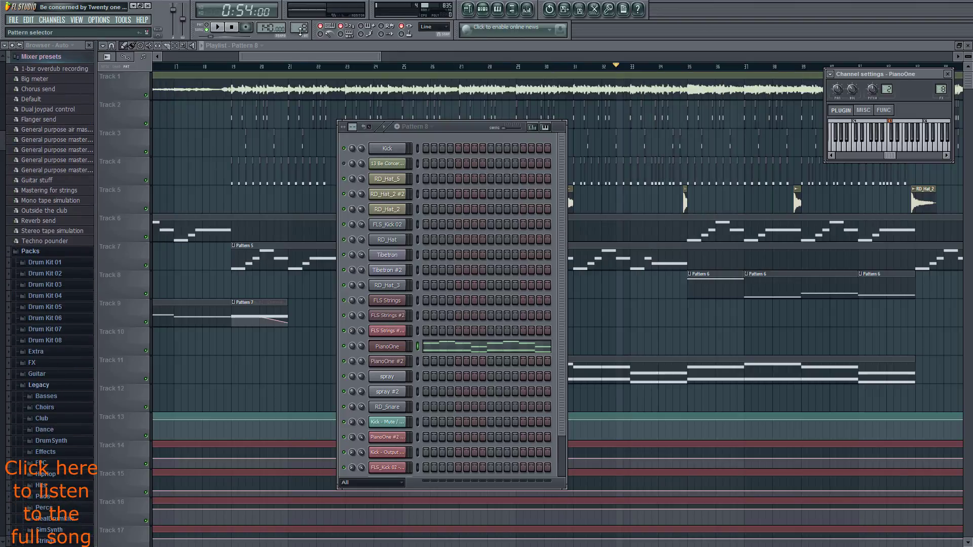
# Switch to Pattern 9 and play the song from just before its clip on Track 12.
pyautogui.scroll(1, 301, 30)
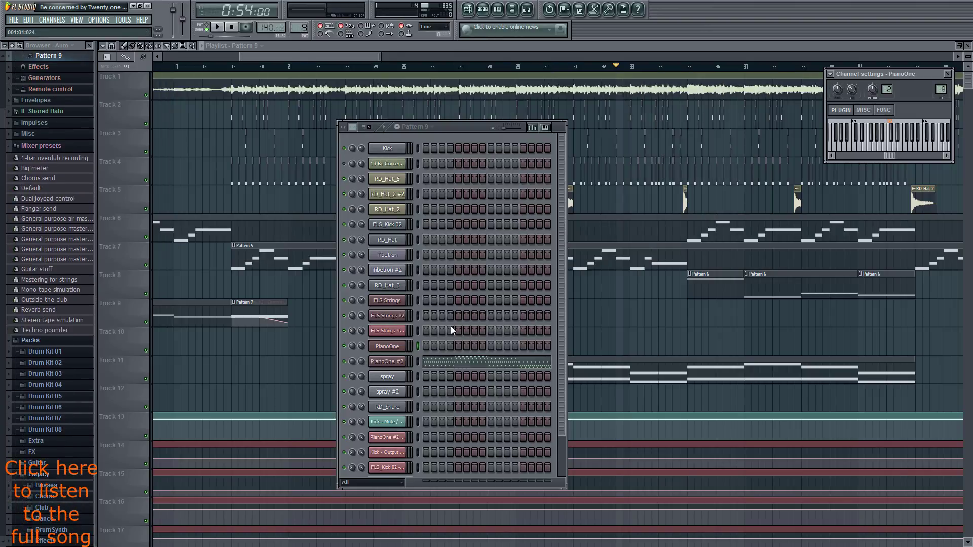
pyautogui.click(843, 333)
pyautogui.scroll(5, 717, 333)
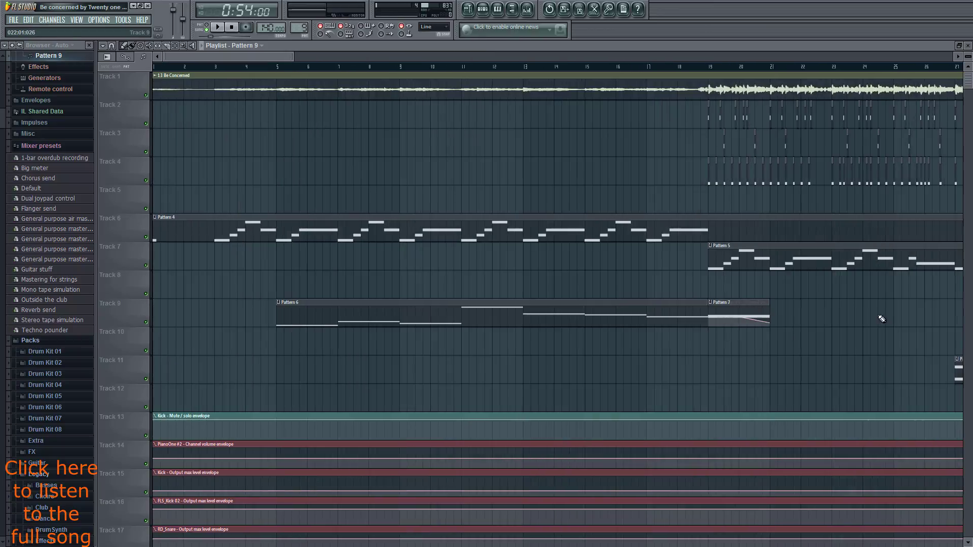
pyautogui.scroll(-10, 848, 321)
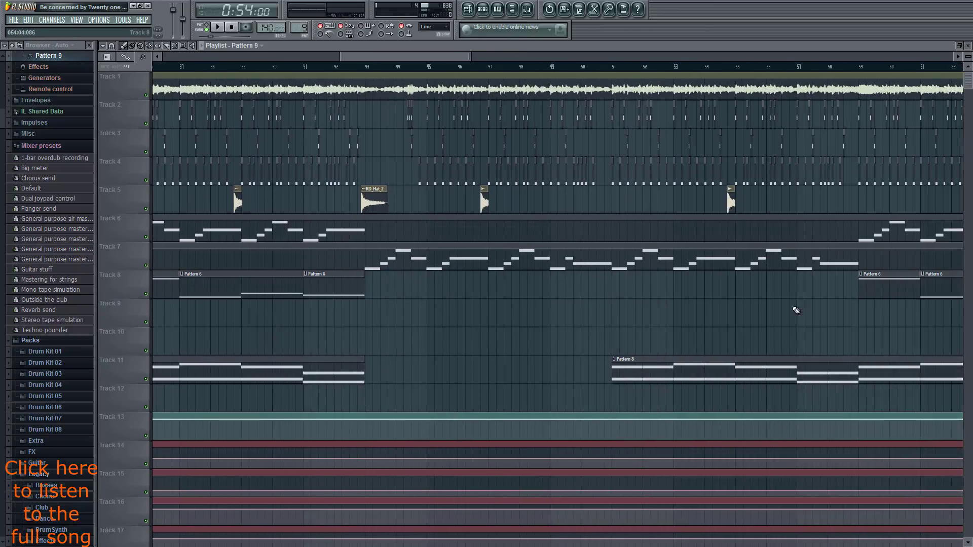
pyautogui.scroll(-8, 708, 319)
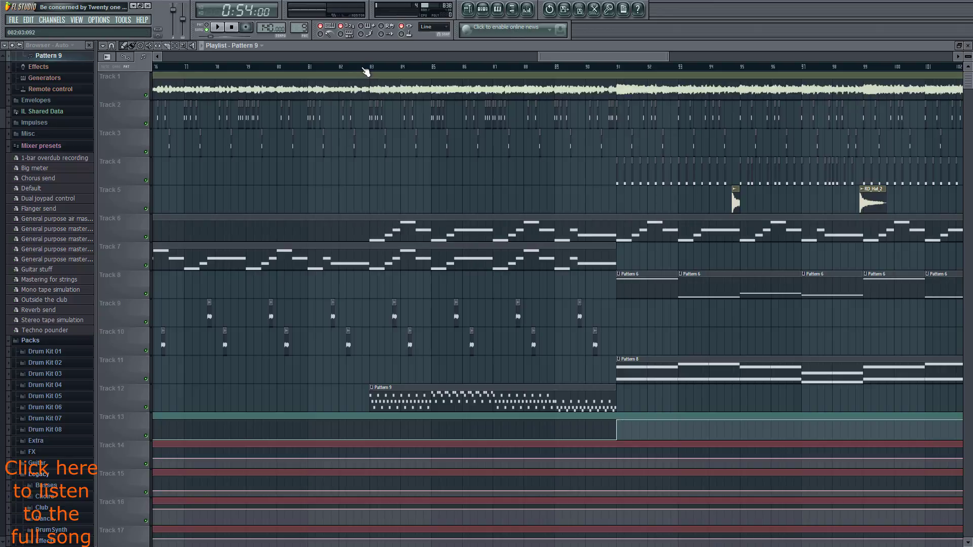
pyautogui.click(363, 67)
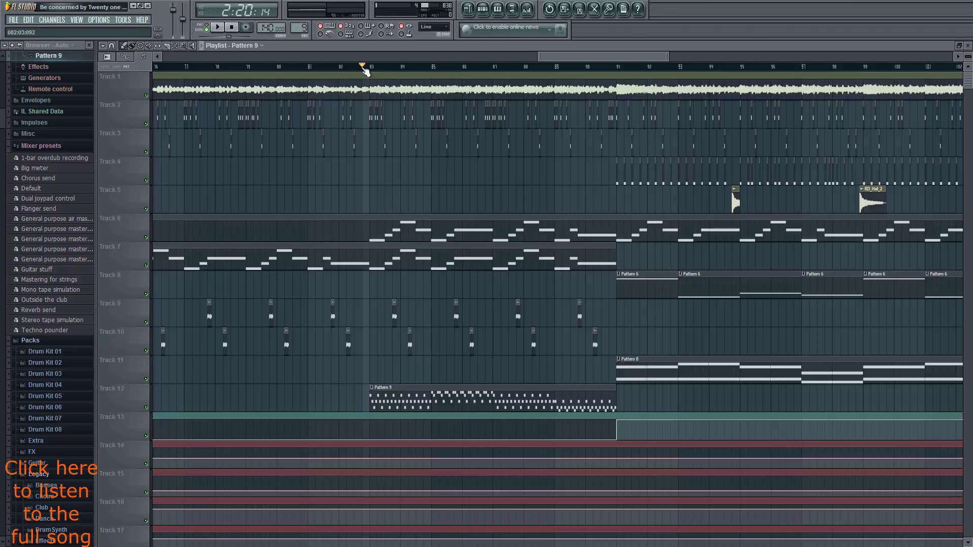
pyautogui.press('space')
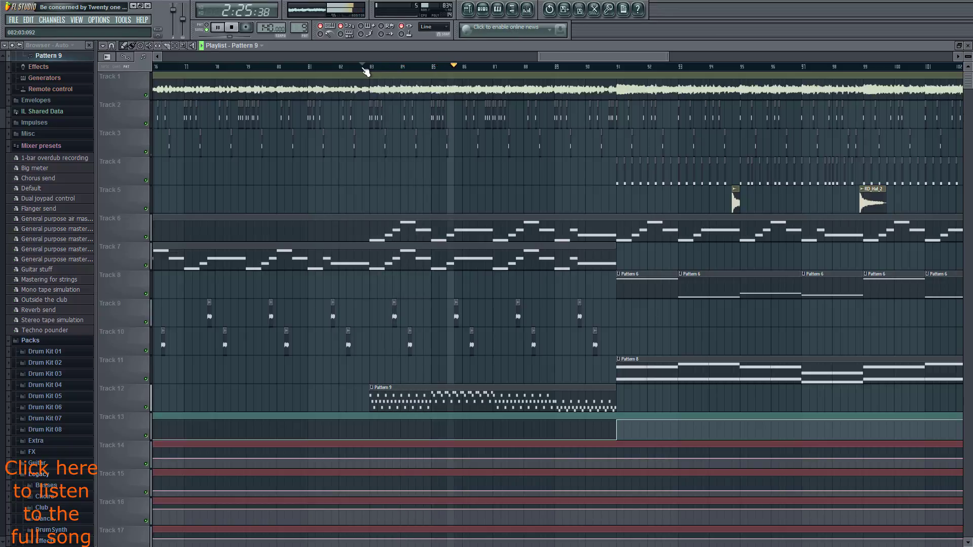
pyautogui.press('space')
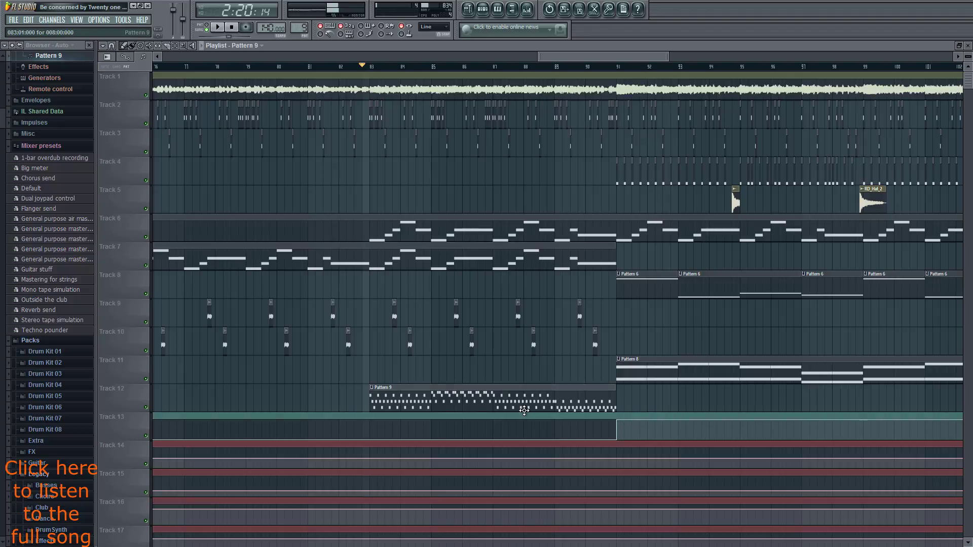
# Check the Piano One settings of PianoOne #2 and the Fruity Reeverb on Insert 11, closing both plugin windows.
pyautogui.press('F6')
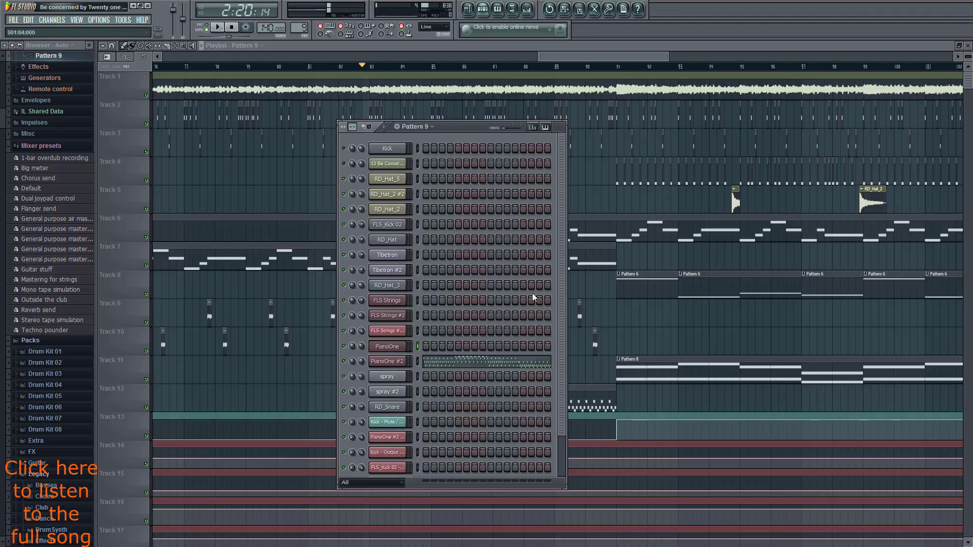
pyautogui.click(388, 361)
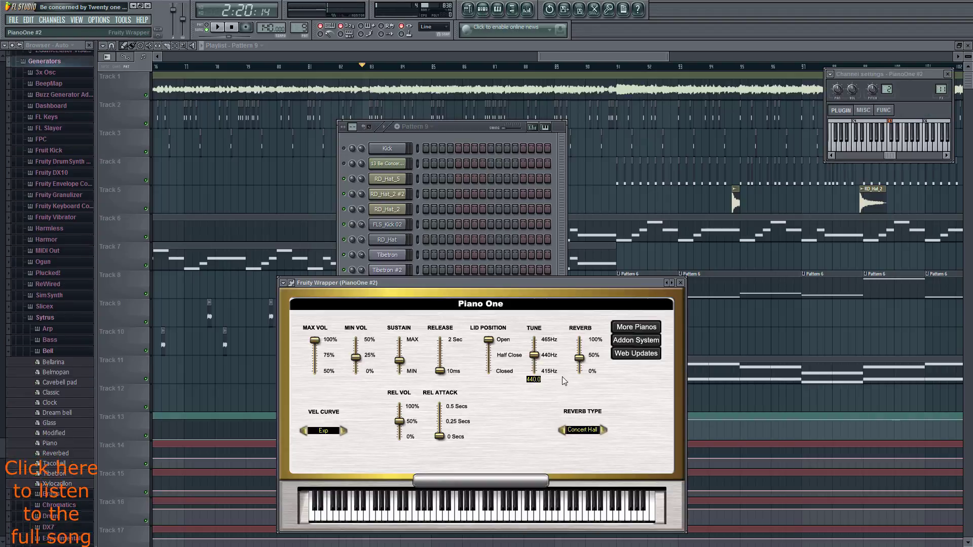
pyautogui.click(681, 283)
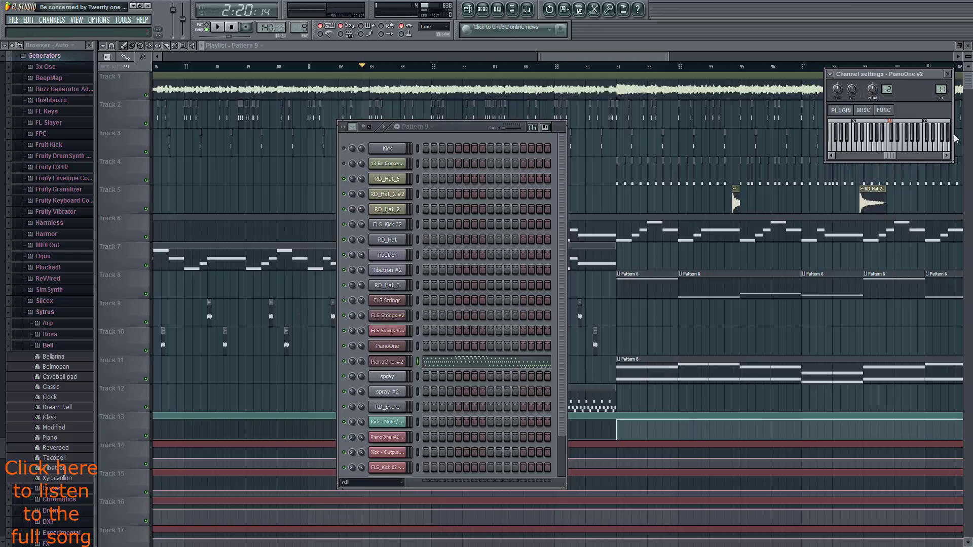
pyautogui.click(527, 9)
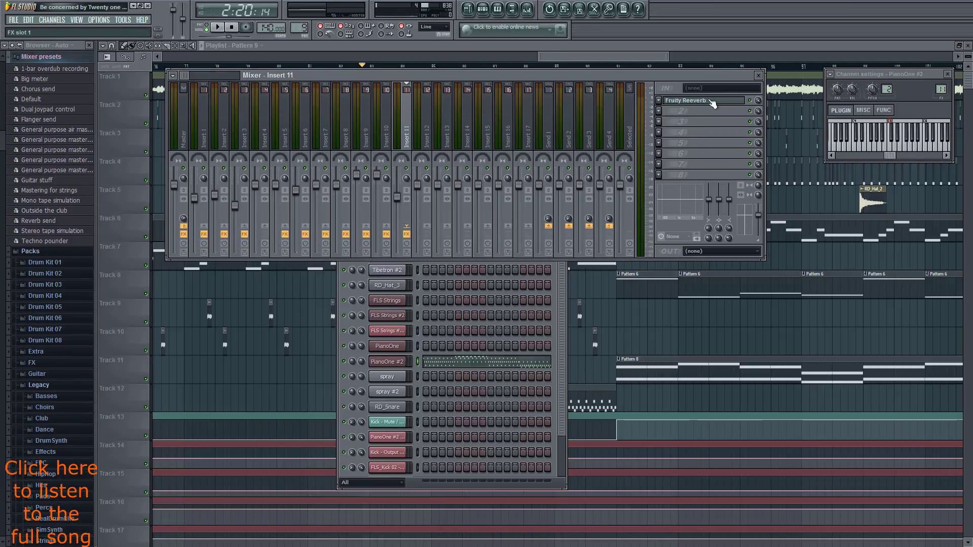
pyautogui.click(685, 100)
pyautogui.click(267, 112)
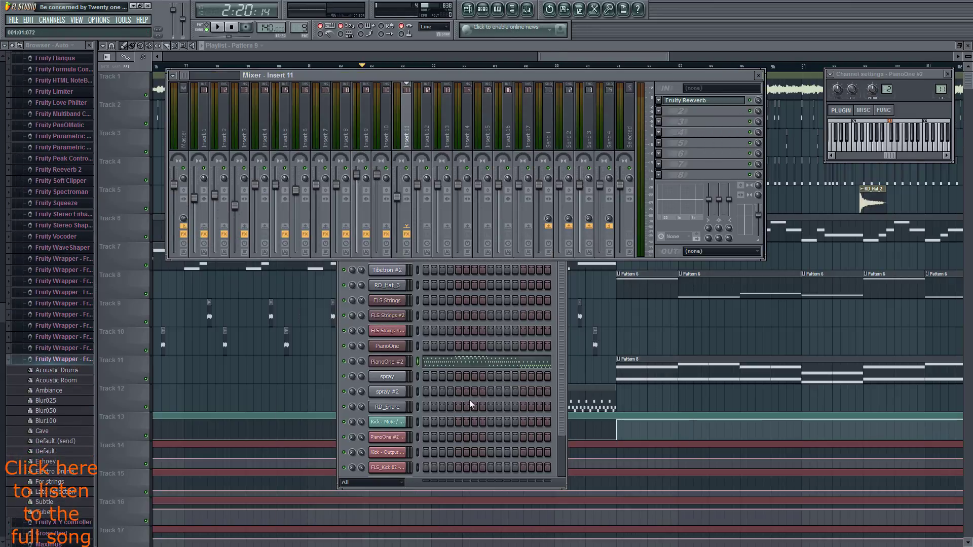
# Examine the PianoOne #2 notes of Pattern 9 in the piano roll and play them from bar 7.
pyautogui.click(497, 363)
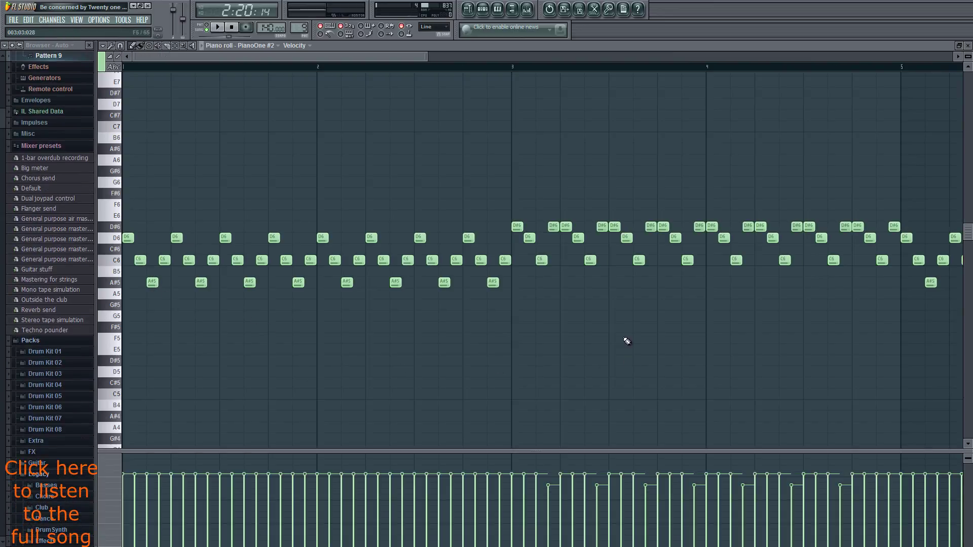
pyautogui.moveTo(756, 311); pyautogui.dragTo(226, 326)
pyautogui.moveTo(791, 335); pyautogui.dragTo(616, 344)
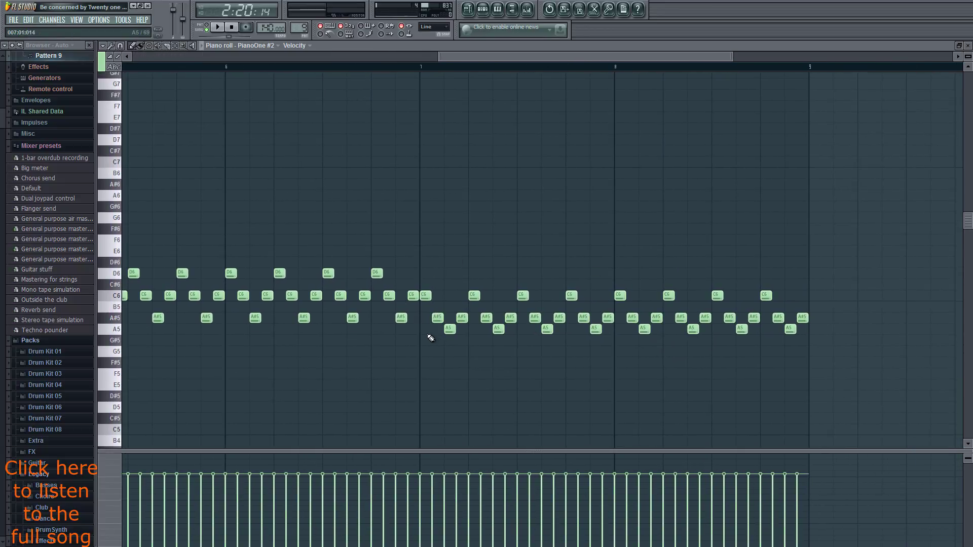
pyautogui.click(422, 70)
pyautogui.press('space')
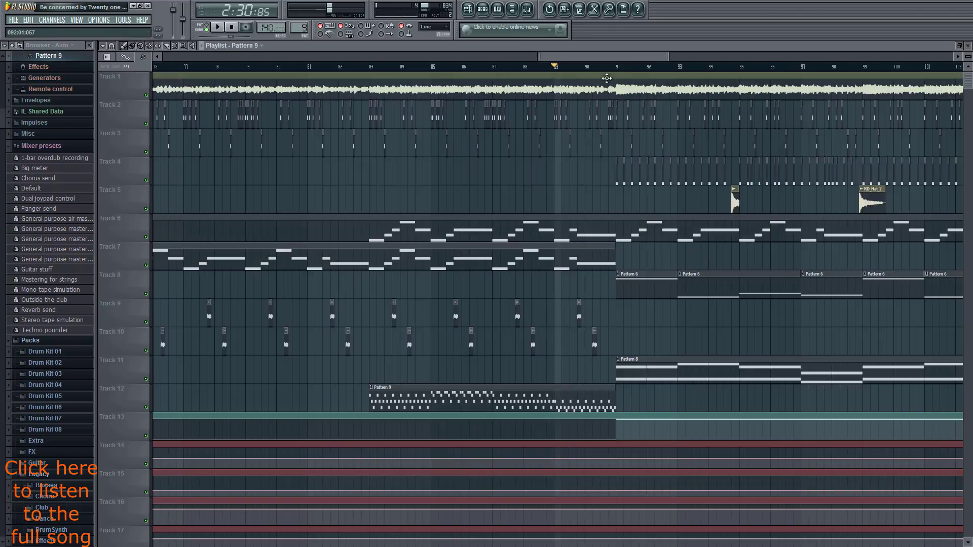
# Switch from Pattern 9 to Pattern 1 with the channel rack shown, then hide the channel rack.
pyautogui.click(483, 9)
pyautogui.scroll(1, 300, 28)
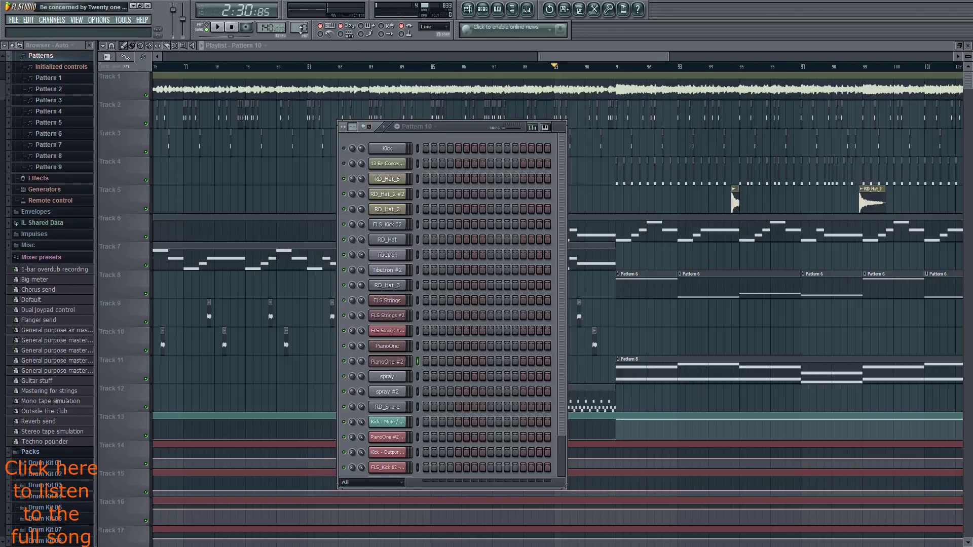
pyautogui.scroll(-9, 300, 29)
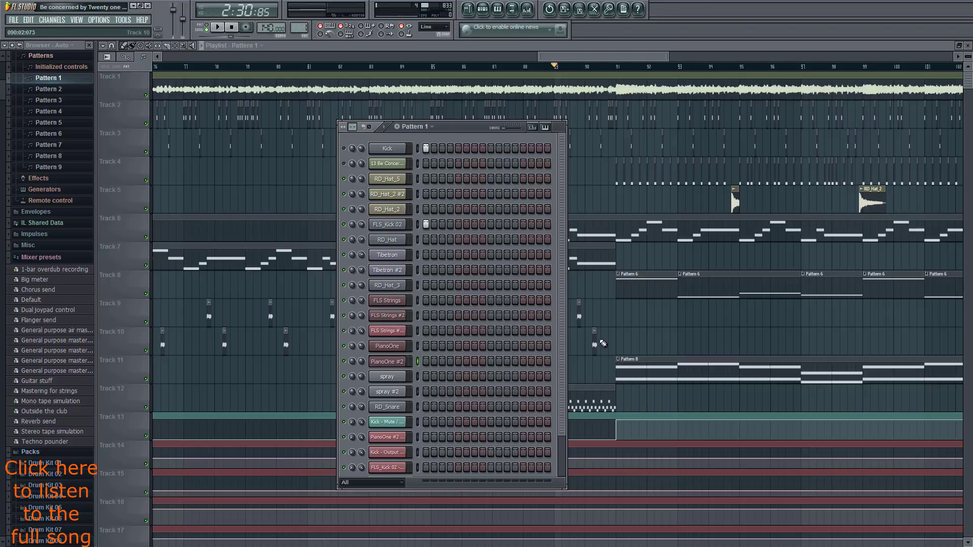
pyautogui.press('F6')
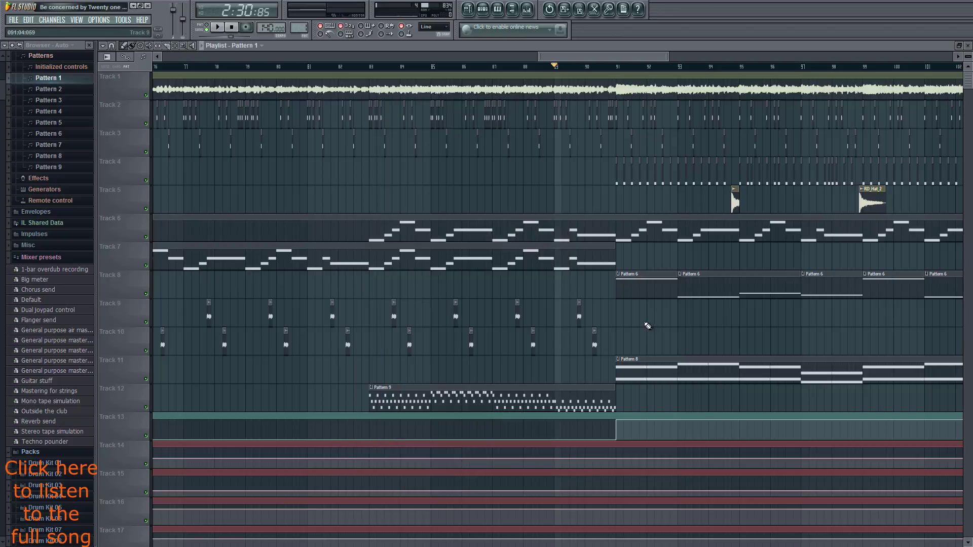
# Return to the song's start and examine the automation clips on Tracks 13 to 18 in the playlist.
pyautogui.scroll(2, 514, 344)
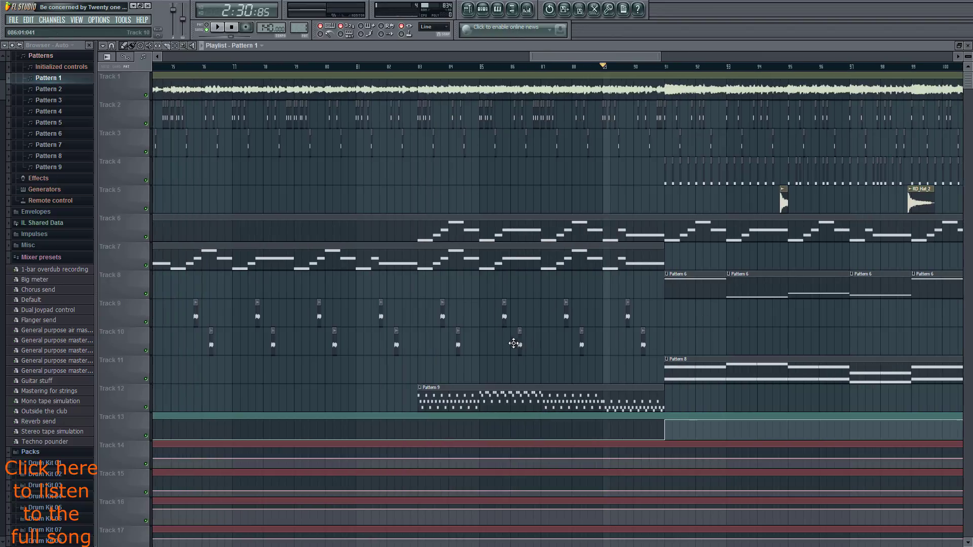
pyautogui.moveTo(459, 369); pyautogui.dragTo(693, 355)
pyautogui.moveTo(324, 383); pyautogui.dragTo(558, 339)
pyautogui.moveTo(299, 330)
pyautogui.mouseDown()
pyautogui.moveTo(493, 265)
pyautogui.moveTo(791, 265)
pyautogui.mouseUp()
pyautogui.moveTo(487, 265); pyautogui.dragTo(786, 256)
pyautogui.moveTo(404, 257); pyautogui.dragTo(709, 239)
pyautogui.moveTo(406, 239); pyautogui.dragTo(710, 258)
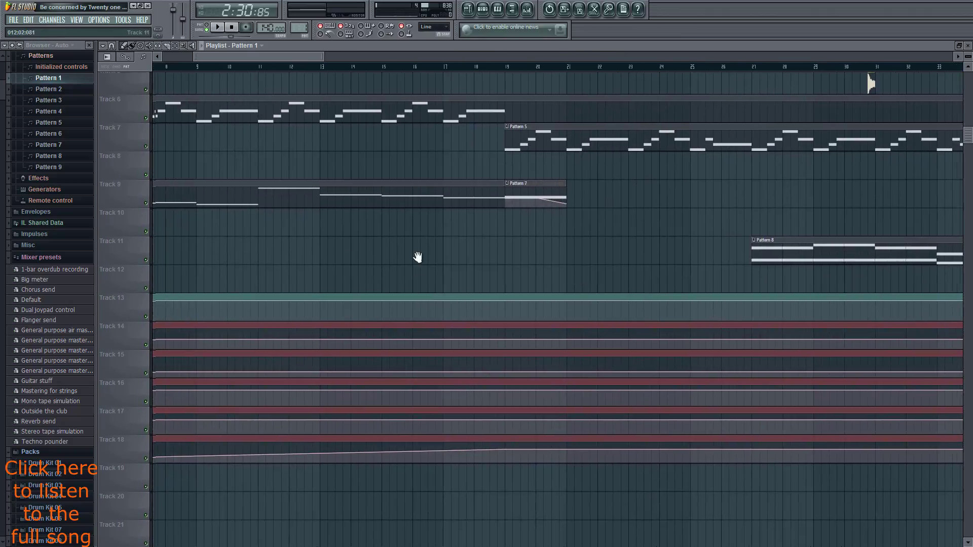
pyautogui.moveTo(264, 219); pyautogui.dragTo(482, 215)
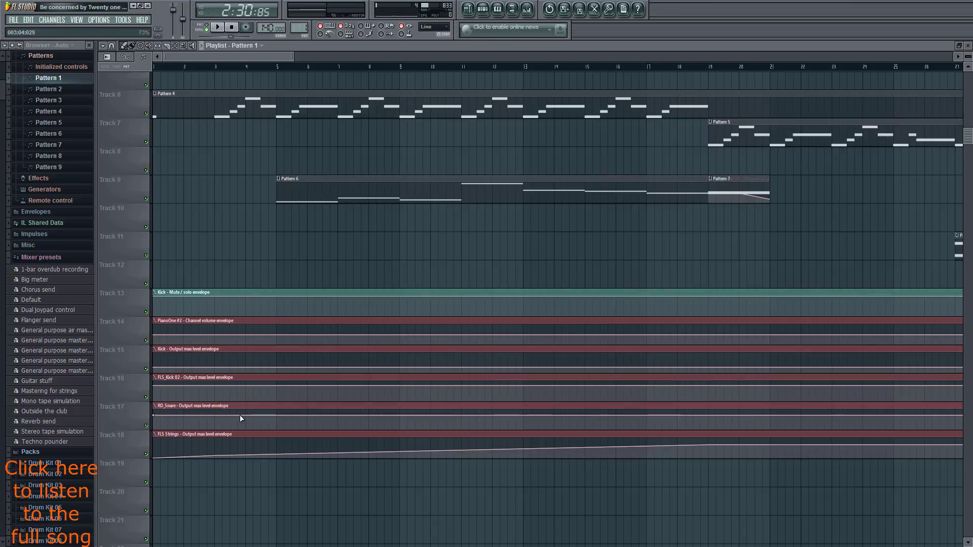
# Follow the automation on Tracks 13 to 18 through the song to the last Pattern 9 clip on Track 12.
pyautogui.moveTo(647, 278); pyautogui.dragTo(175, 242)
pyautogui.moveTo(628, 254); pyautogui.dragTo(265, 252)
pyautogui.moveTo(588, 232); pyautogui.dragTo(193, 240)
pyautogui.moveTo(742, 266); pyautogui.dragTo(188, 318)
pyautogui.moveTo(558, 284); pyautogui.dragTo(432, 293)
pyautogui.moveTo(747, 286); pyautogui.dragTo(269, 291)
pyautogui.moveTo(616, 282); pyautogui.dragTo(554, 262)
pyautogui.moveTo(409, 258); pyautogui.dragTo(475, 259)
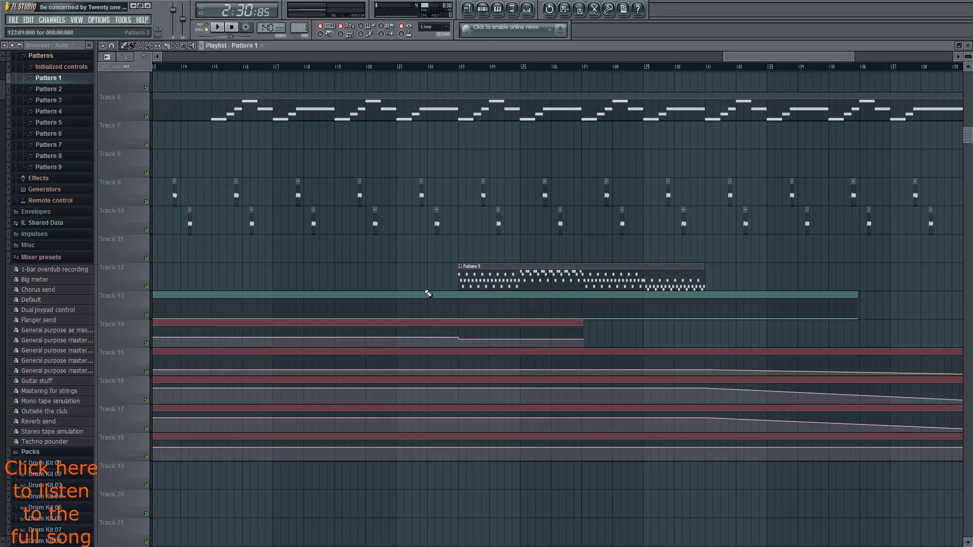
# Play the song briefly from just before the last Pattern 9 clip on Track 12.
pyautogui.click(451, 67)
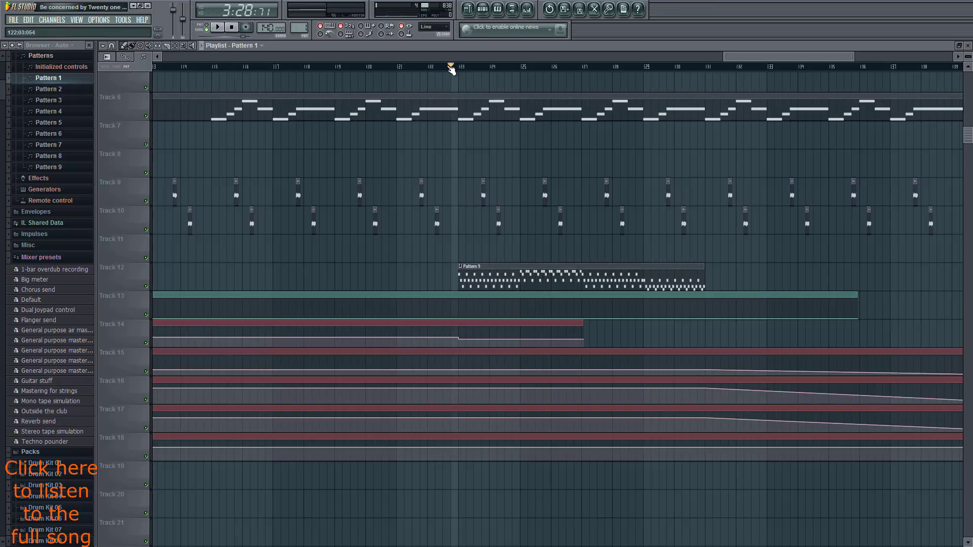
pyautogui.press('space')
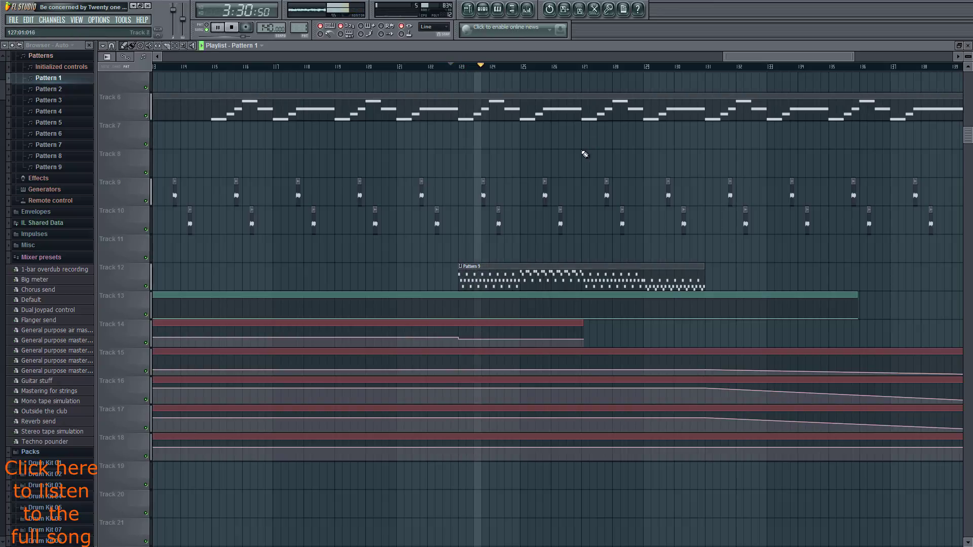
pyautogui.press('space')
# Examine the envelopes at the song's ending, placing the playhead just before bar 132 where the Tracks 15 to 17 levels slope down.
pyautogui.scroll(3, 583, 211)
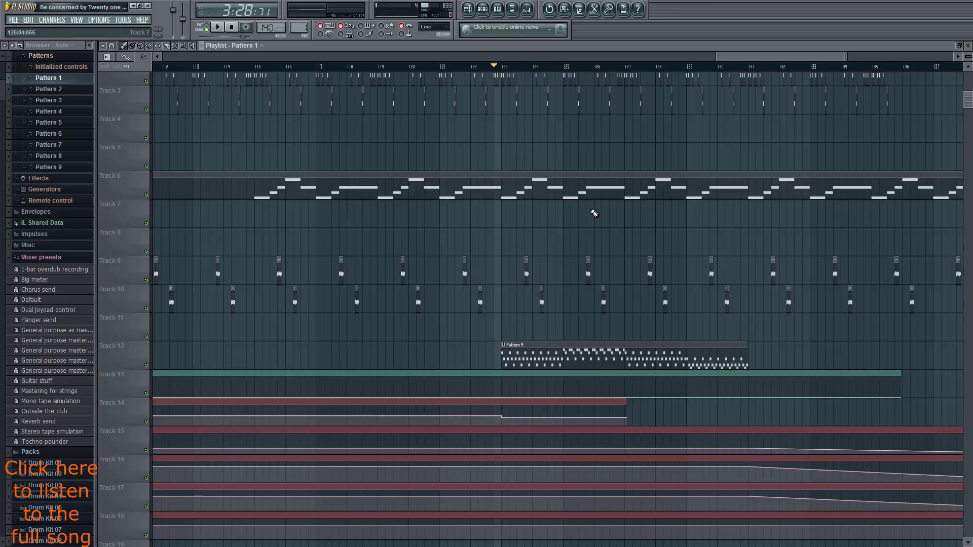
pyautogui.hscroll(5, 758, 426)
pyautogui.scroll(-1, 758, 426)
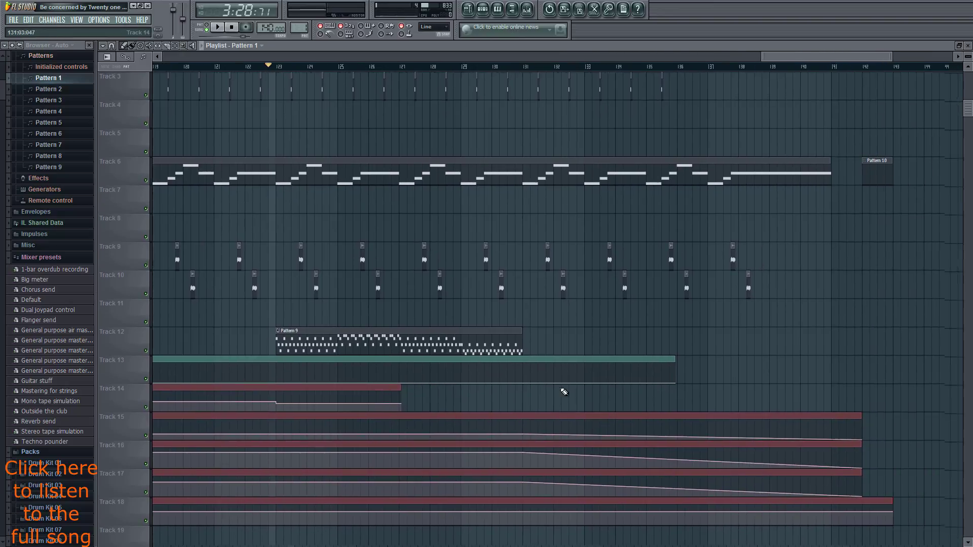
pyautogui.scroll(2, 608, 271)
pyautogui.hscroll(-1, 608, 271)
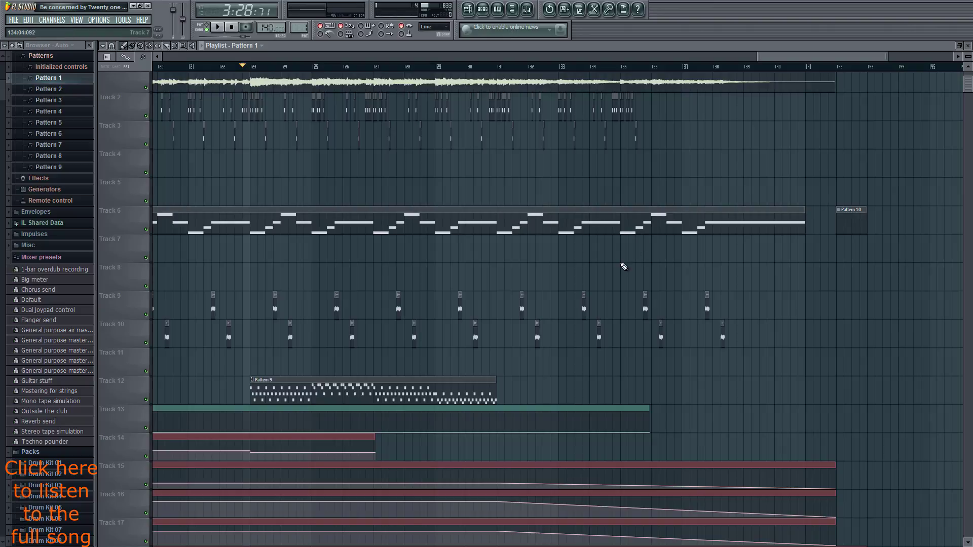
pyautogui.scroll(-1, 599, 284)
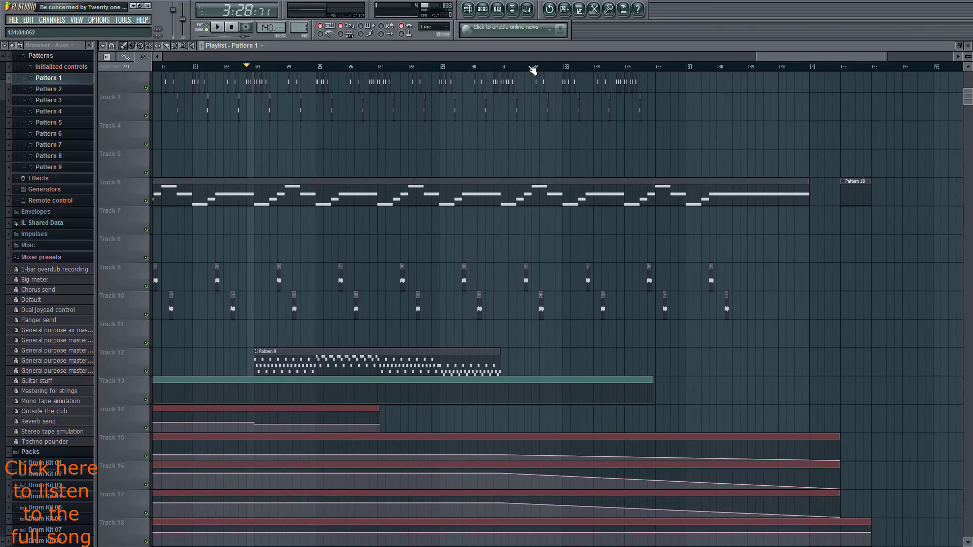
pyautogui.click(532, 66)
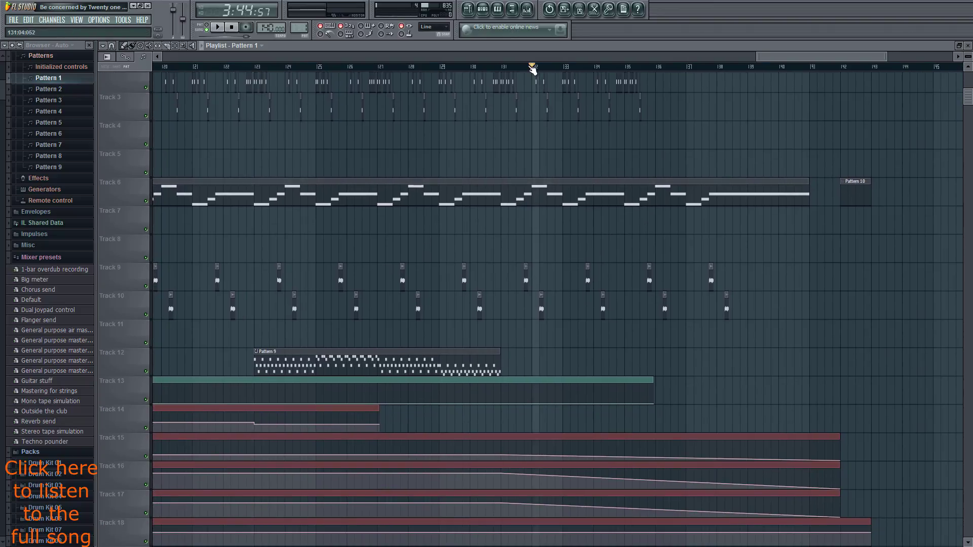
pyautogui.scroll(1, 583, 167)
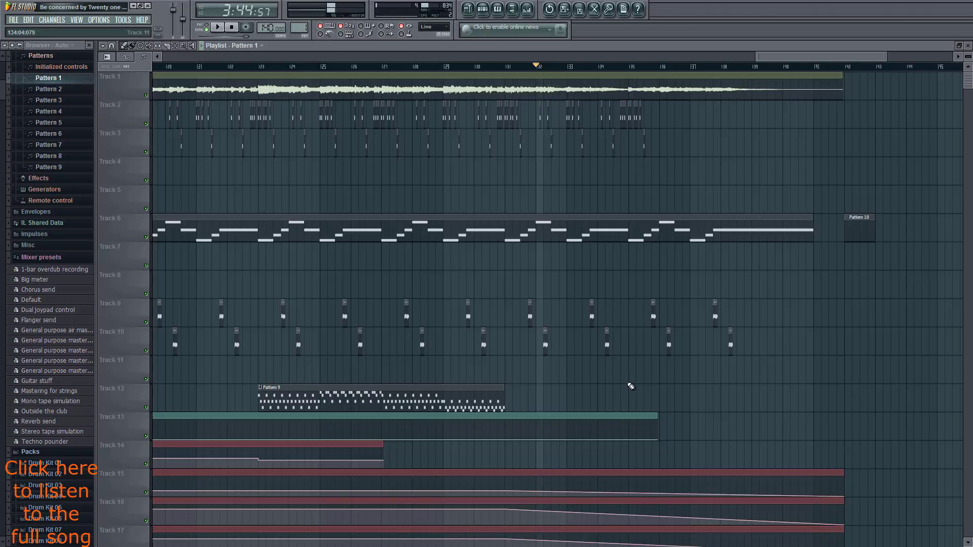
pyautogui.scroll(-2, 604, 395)
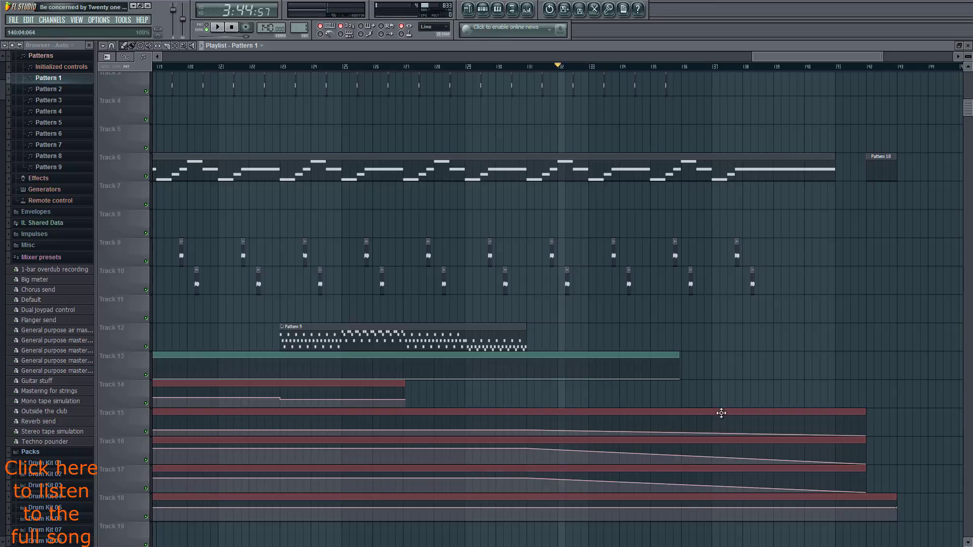
# Trace the envelope clips from the song's ending back to bar 1 and check their names on Tracks 13 to 18.
pyautogui.hscroll(-5, 491, 282)
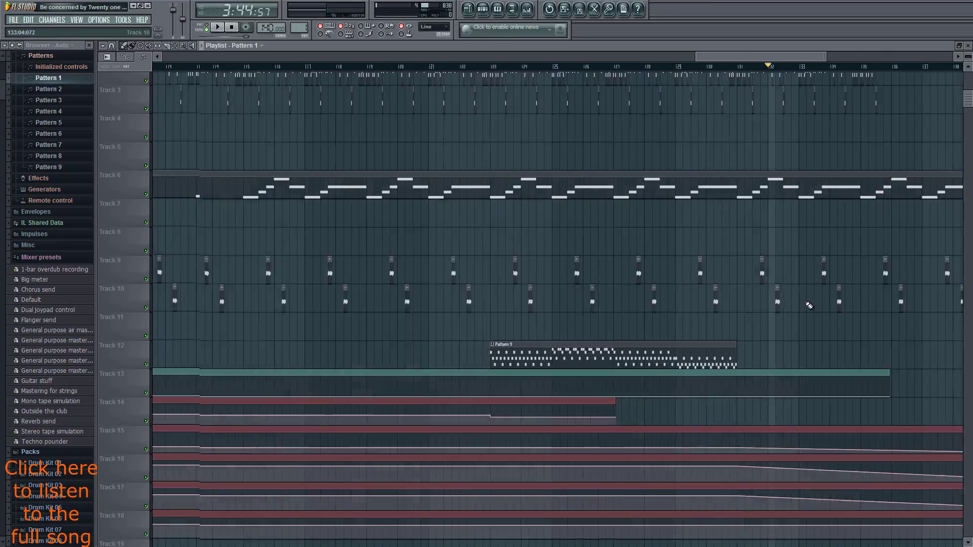
pyautogui.hscroll(-3, 519, 194)
pyautogui.scroll(2, 577, 241)
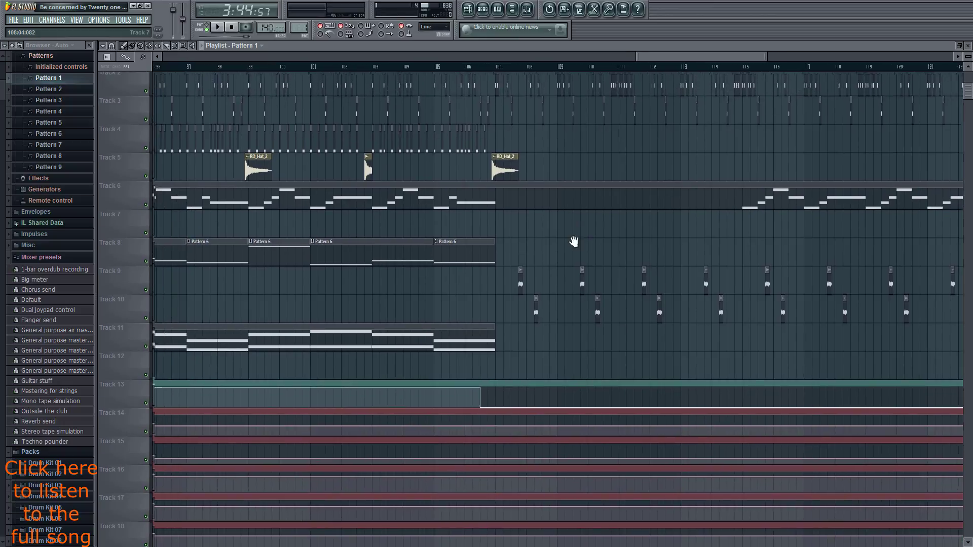
pyautogui.hscroll(-14, 553, 340)
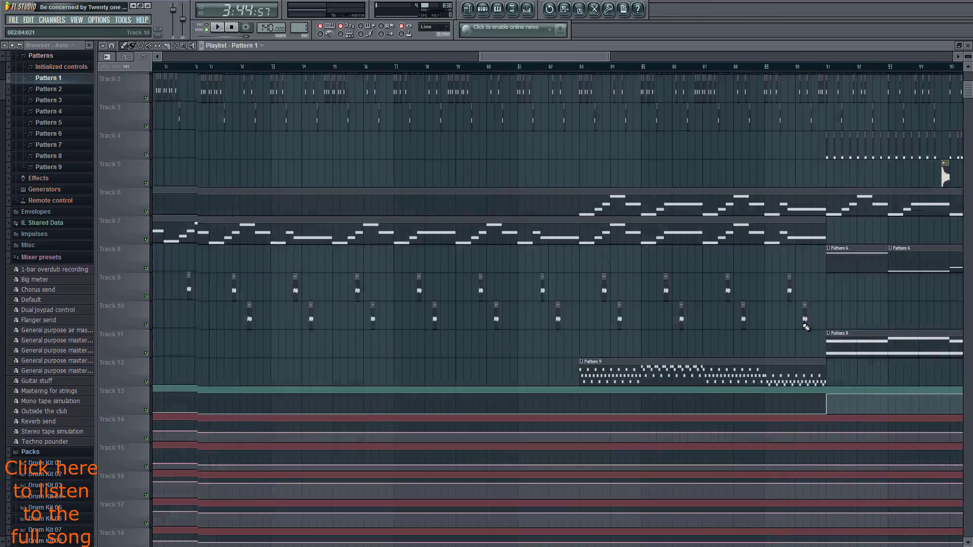
pyautogui.hscroll(-6, 357, 311)
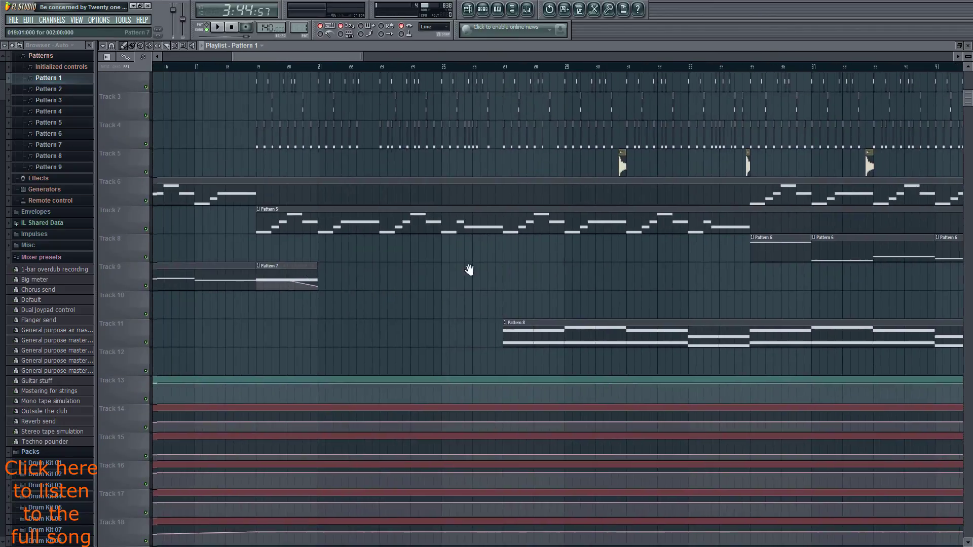
pyautogui.scroll(-2, 467, 271)
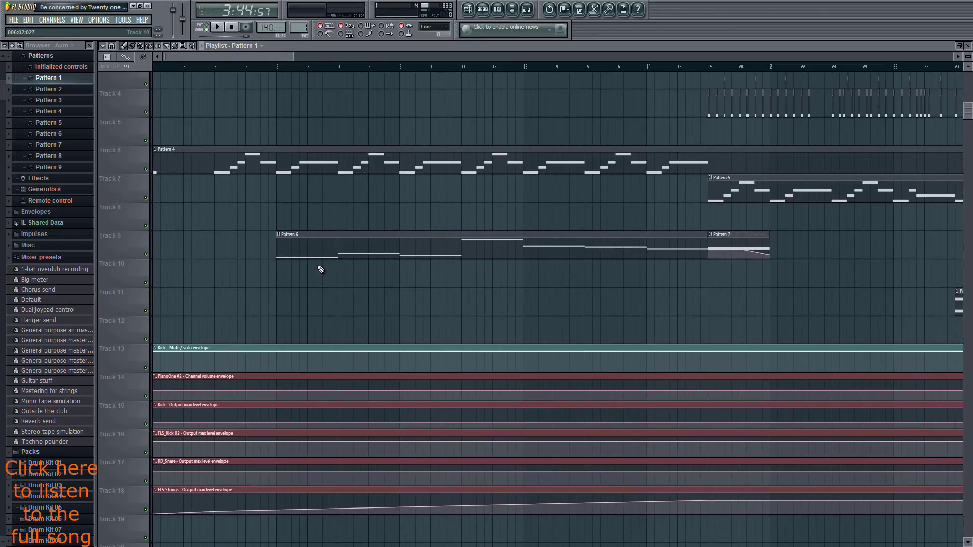
pyautogui.hscroll(3, 658, 157)
pyautogui.scroll(2, 658, 156)
# Open the Kick channel's settings and check the effects on mixer Insert 1, closing the mixer.
pyautogui.click(527, 9)
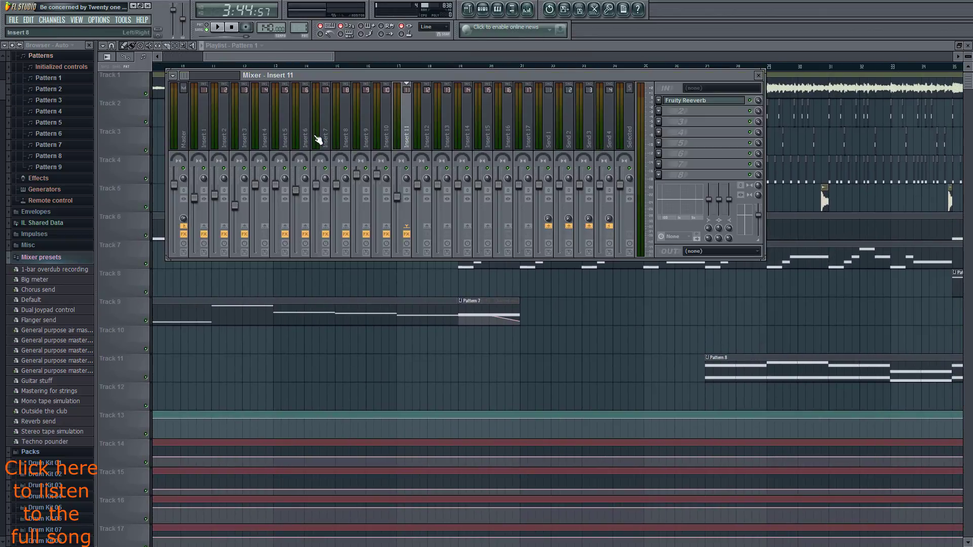
pyautogui.click(484, 9)
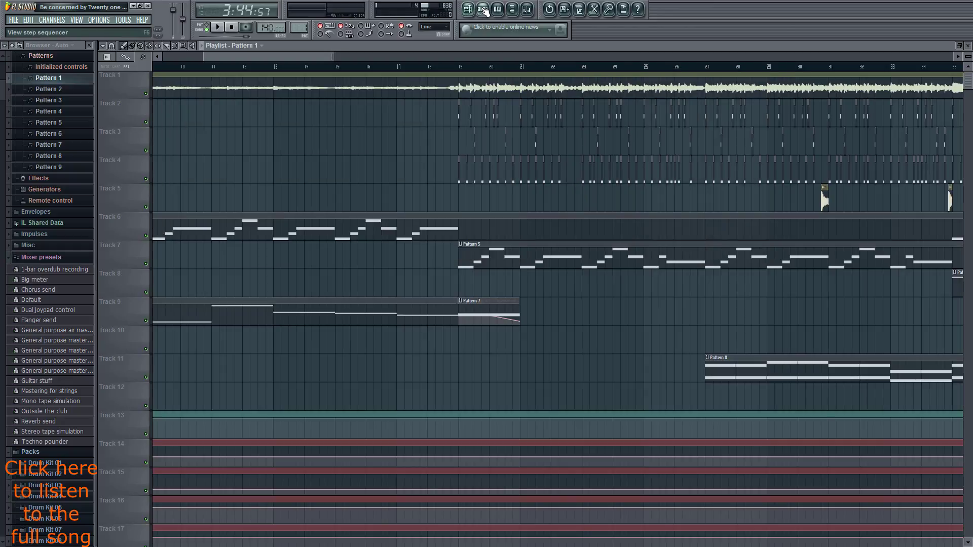
pyautogui.click(484, 9)
pyautogui.click(387, 148)
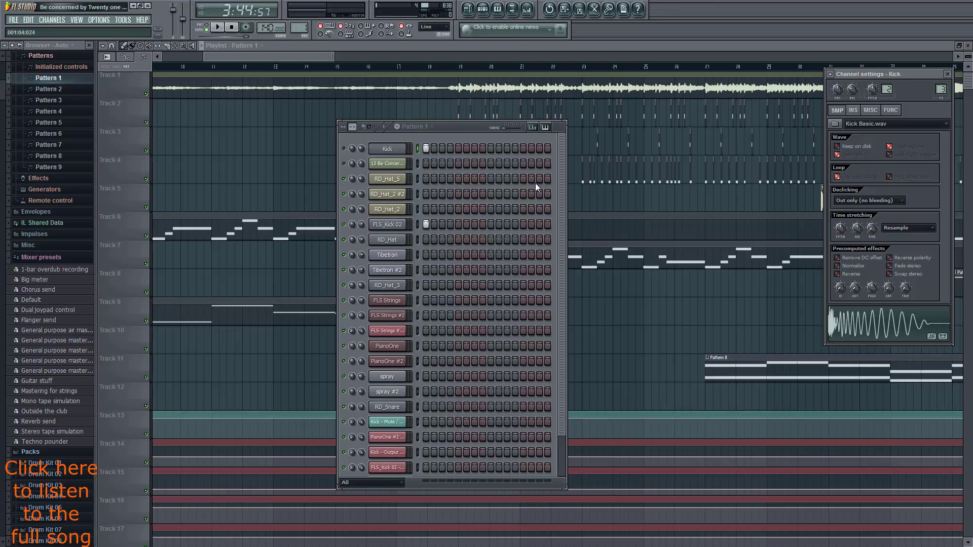
pyautogui.click(527, 10)
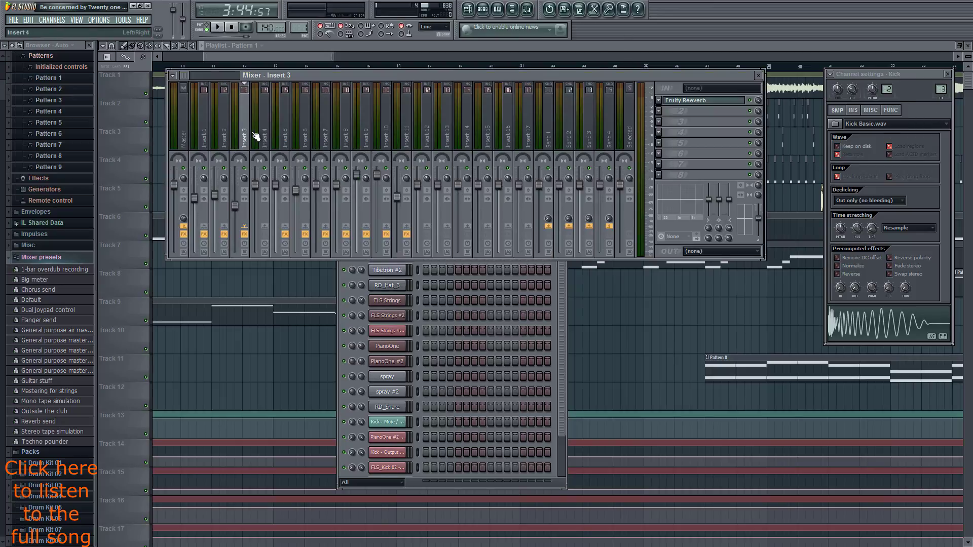
pyautogui.click(212, 140)
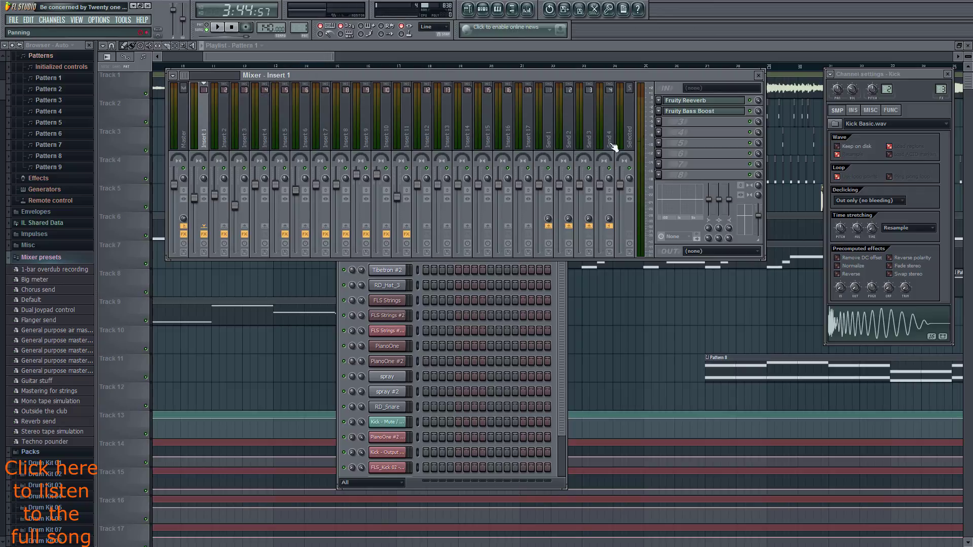
pyautogui.click(758, 75)
# Show the Kick channel's mute switch and follow its mute/solo envelope on Track 13 from the song's start to past bar 66.
pyautogui.click(345, 149)
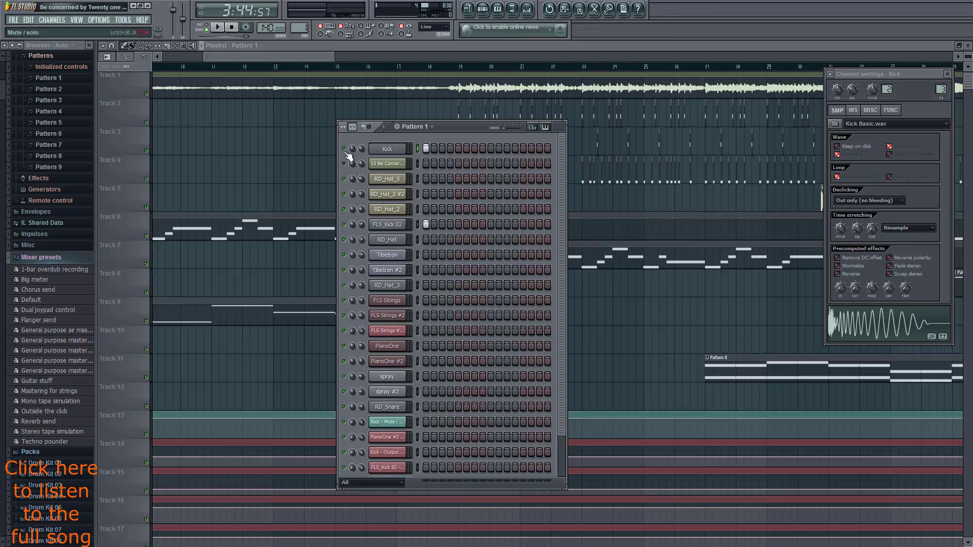
pyautogui.click(261, 347)
pyautogui.hscroll(-8, 268, 367)
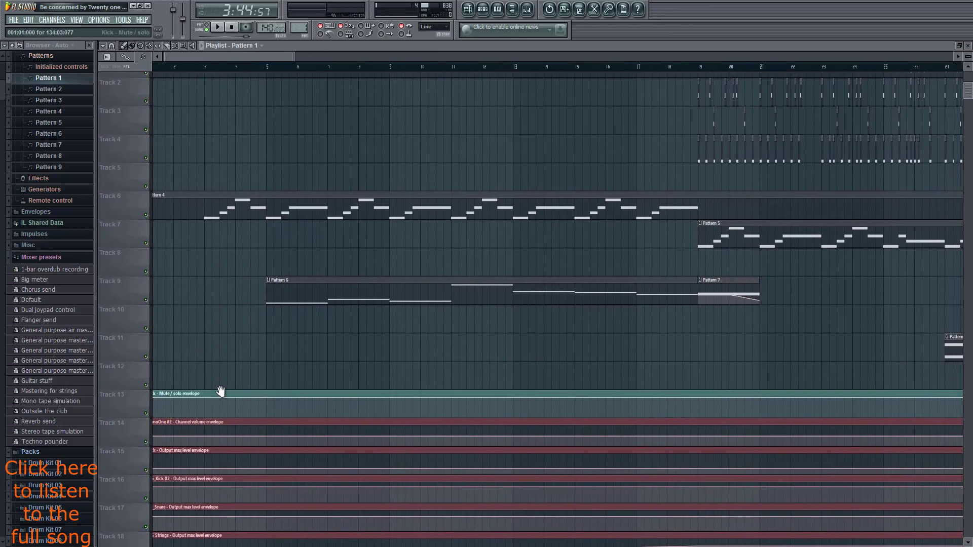
pyautogui.scroll(1, 455, 215)
pyautogui.hscroll(7, 359, 231)
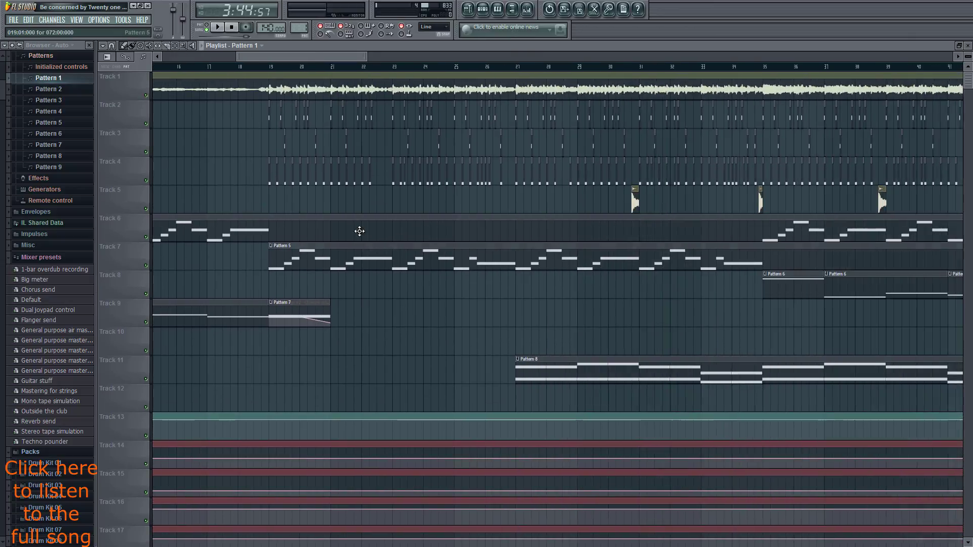
pyautogui.hscroll(7, 359, 232)
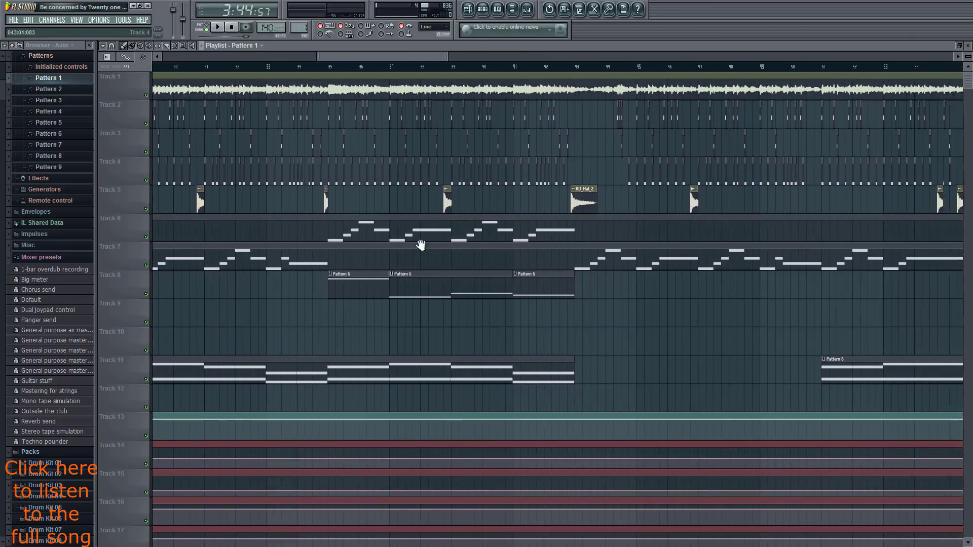
pyautogui.hscroll(14, 421, 245)
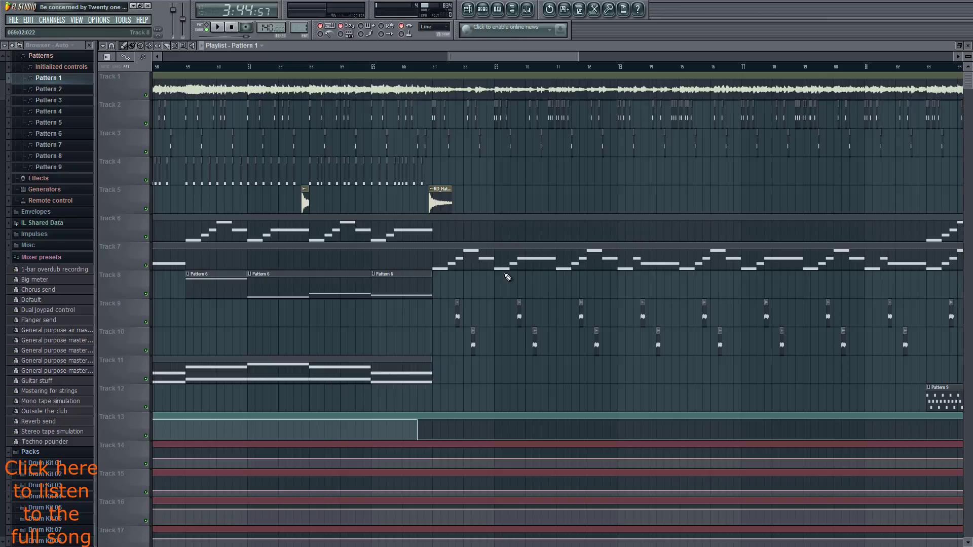
# Switch to pattern playback and toggle the Kick channel's mute in the channel rack, hiding the rack.
pyautogui.click(487, 12)
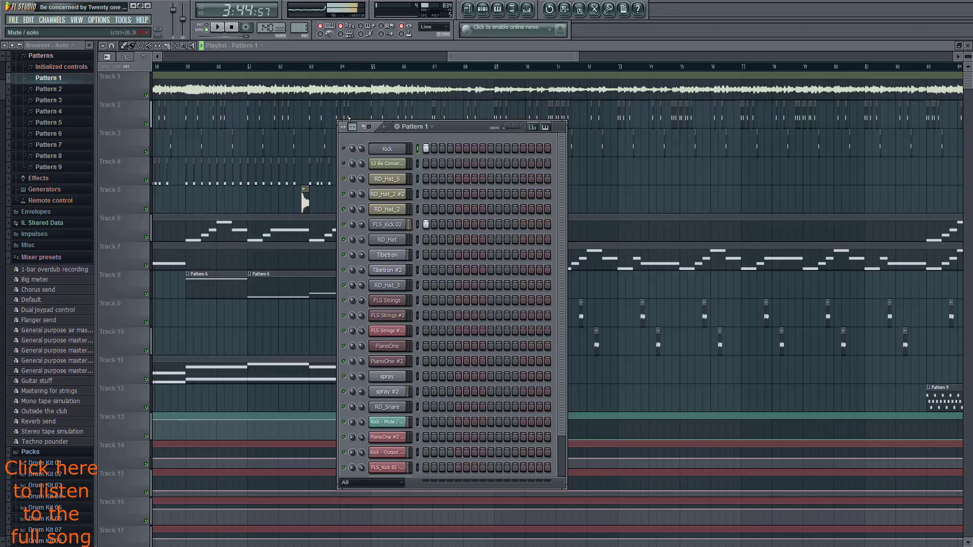
pyautogui.click(207, 27)
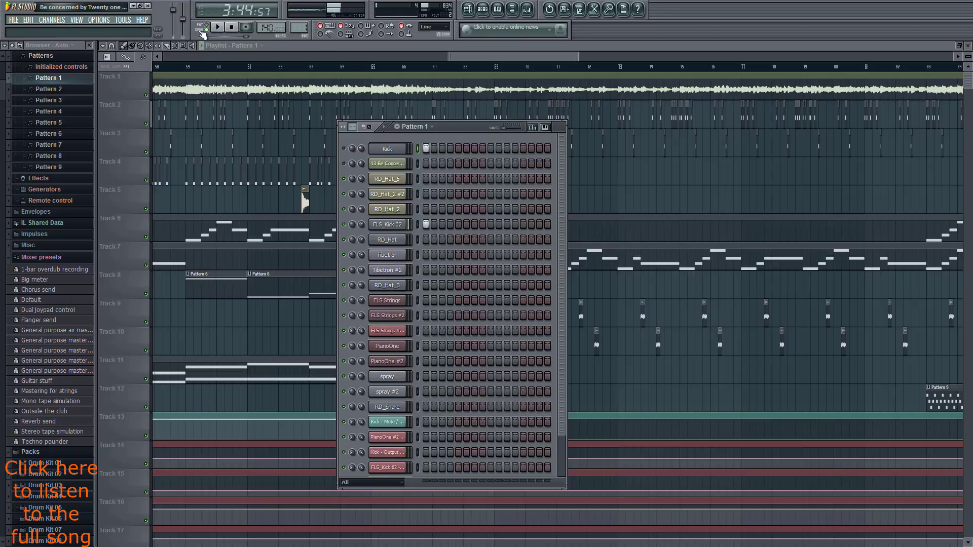
pyautogui.click(345, 149)
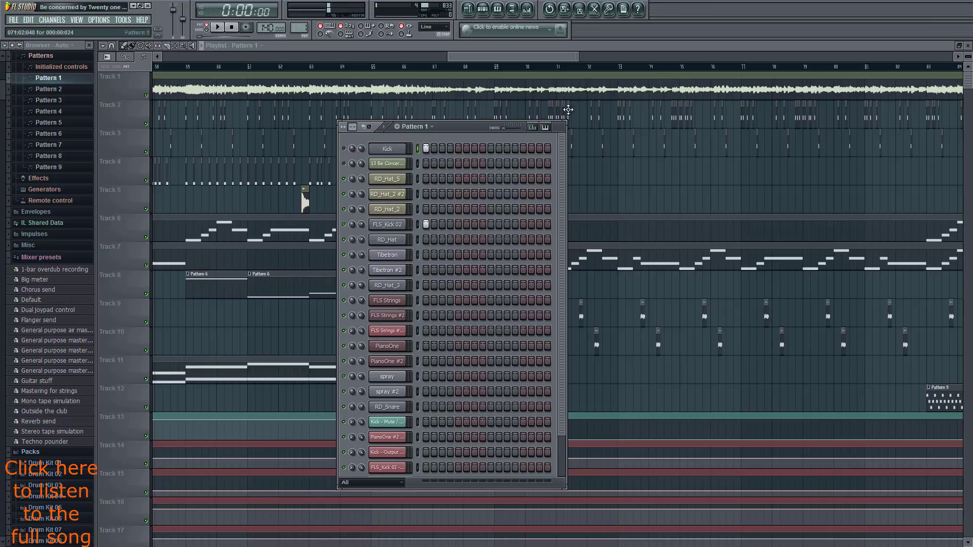
pyautogui.press('F6')
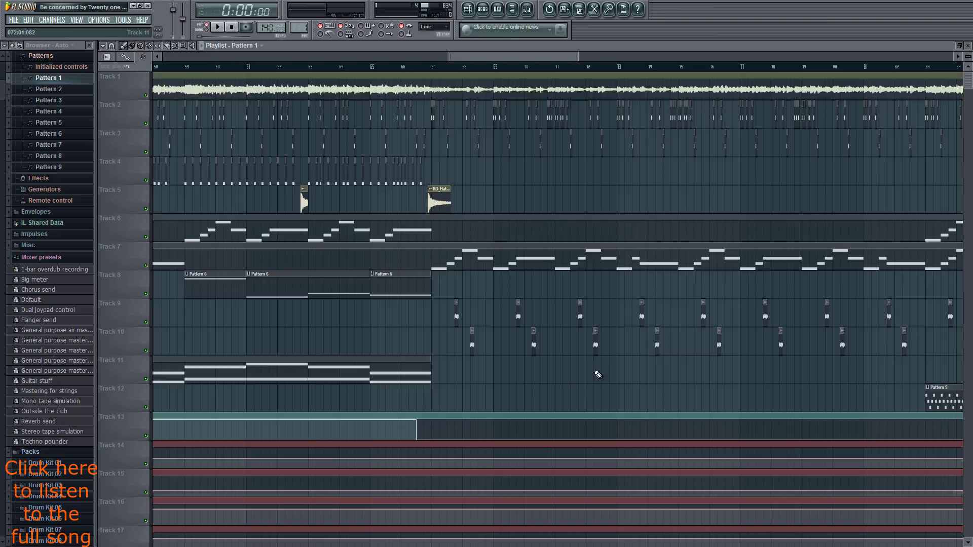
# Follow the Kick mute/solo envelope on Track 13 from bar 68 to past bar 107.
pyautogui.hscroll(10, 598, 375)
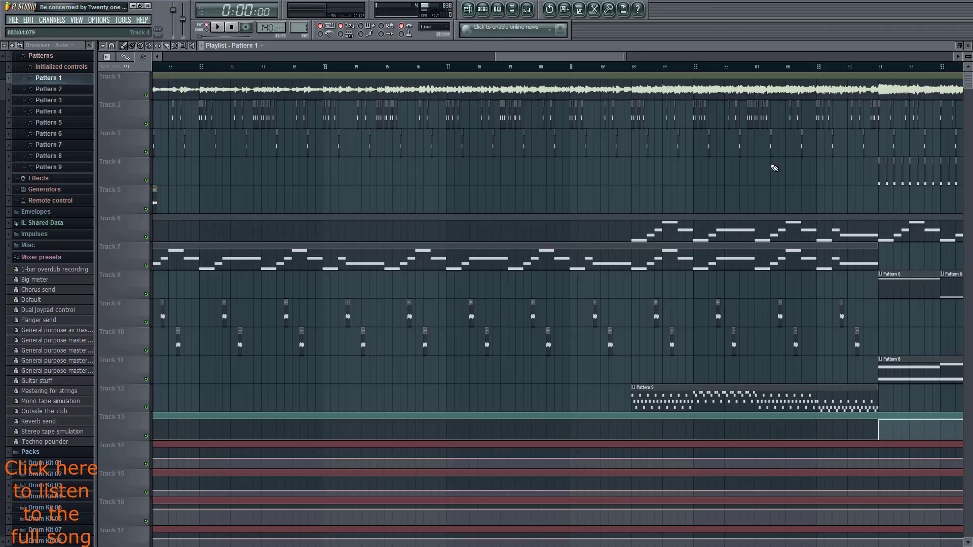
pyautogui.hscroll(12, 393, 203)
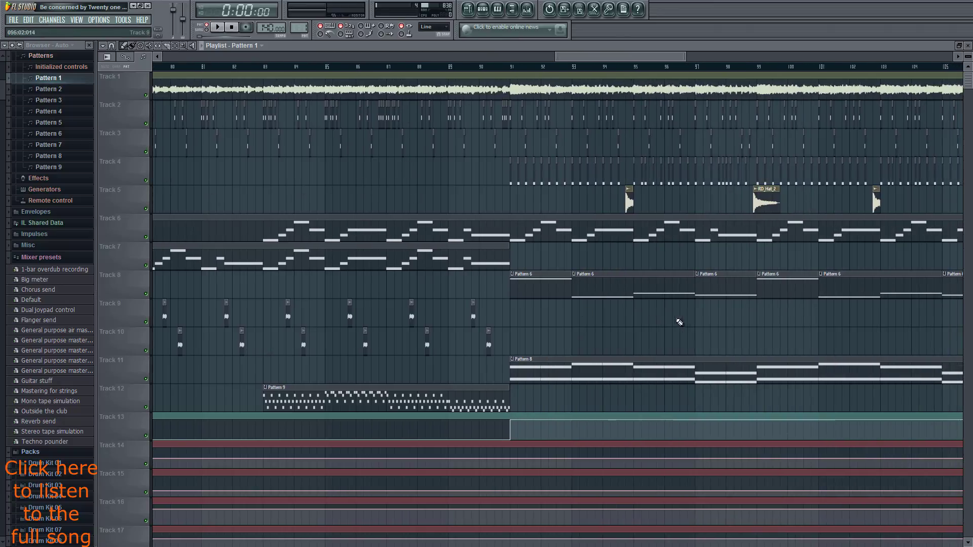
pyautogui.hscroll(20, 679, 322)
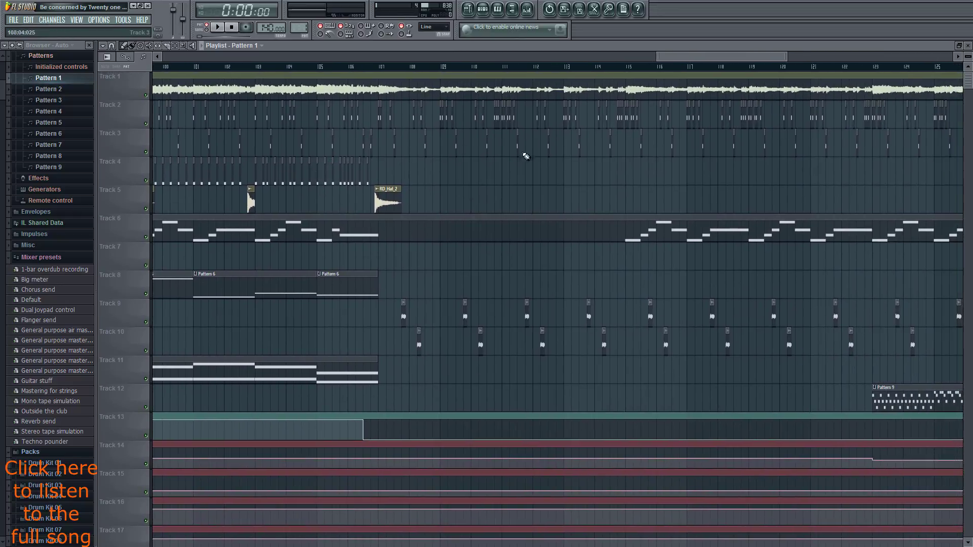
# Follow the Kick mute/solo envelope on Track 13 to the end of the song and return to around bar 107.
pyautogui.hscroll(8, 526, 156)
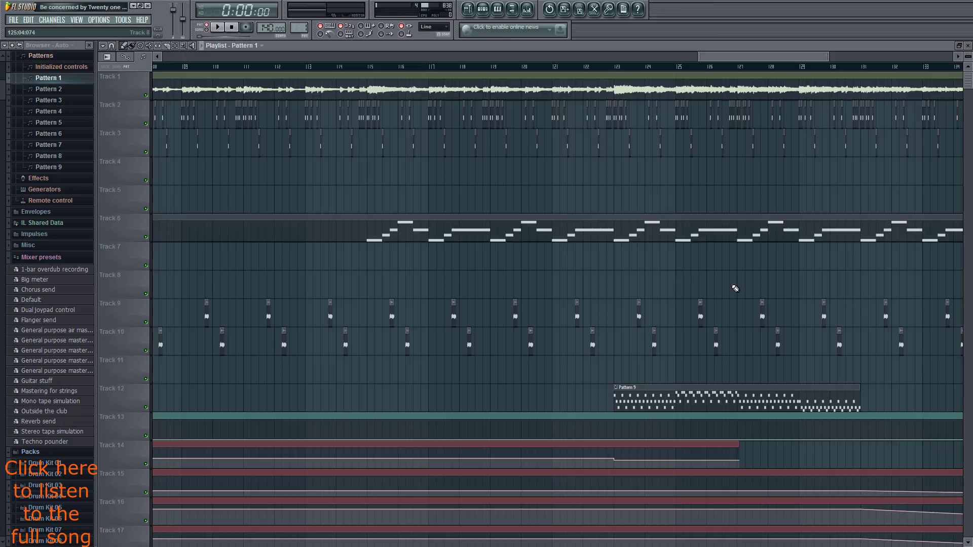
pyautogui.hscroll(8, 736, 288)
pyautogui.scroll(-1, 659, 233)
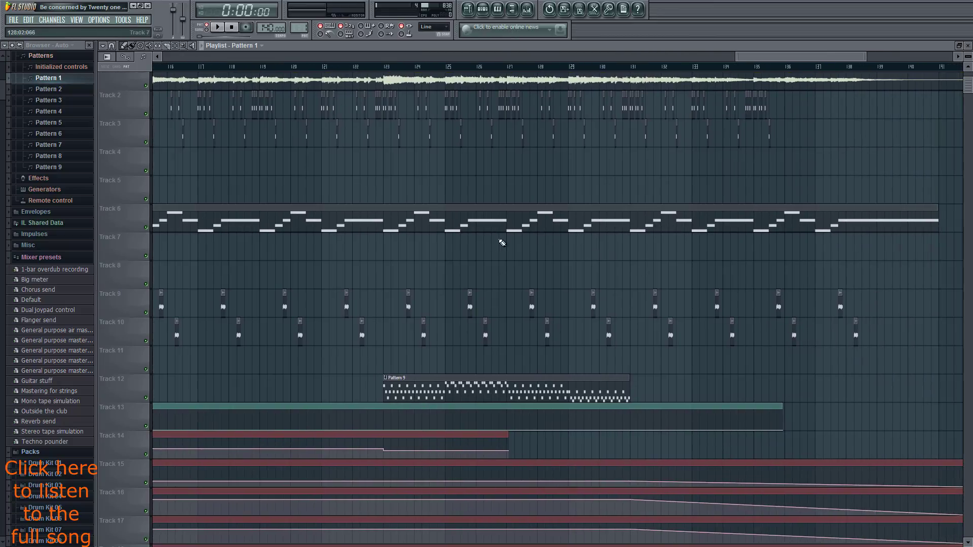
pyautogui.scroll(1, 509, 258)
pyautogui.hscroll(-20, 512, 261)
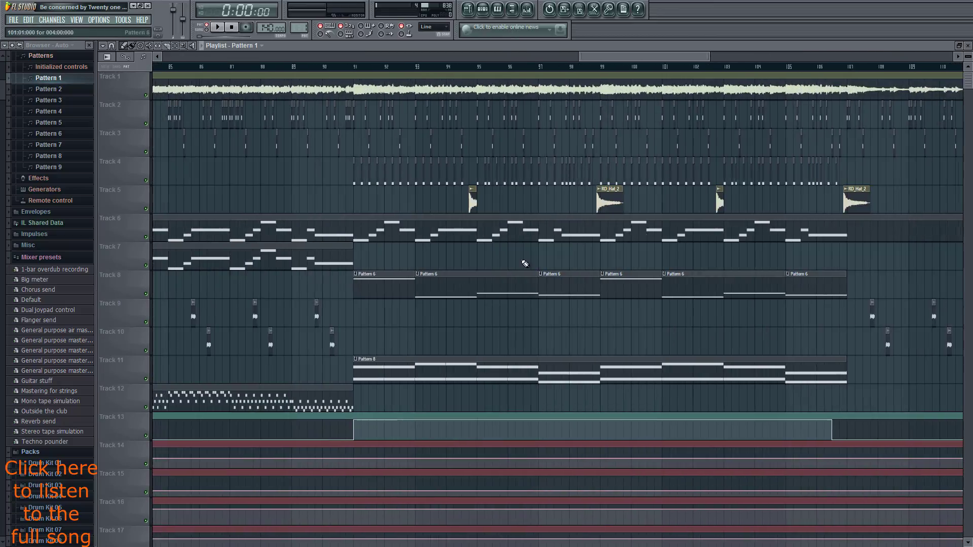
pyautogui.hscroll(18, 525, 263)
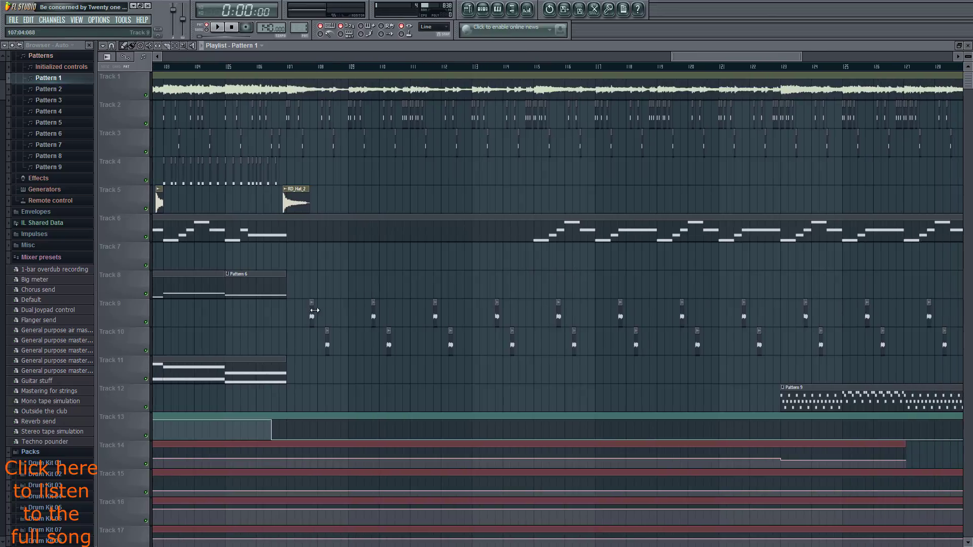
# Open the spray clip's channel settings from Track 9 and leave only the spray and spray #2 channels unmuted.
pyautogui.doubleClick(313, 310)
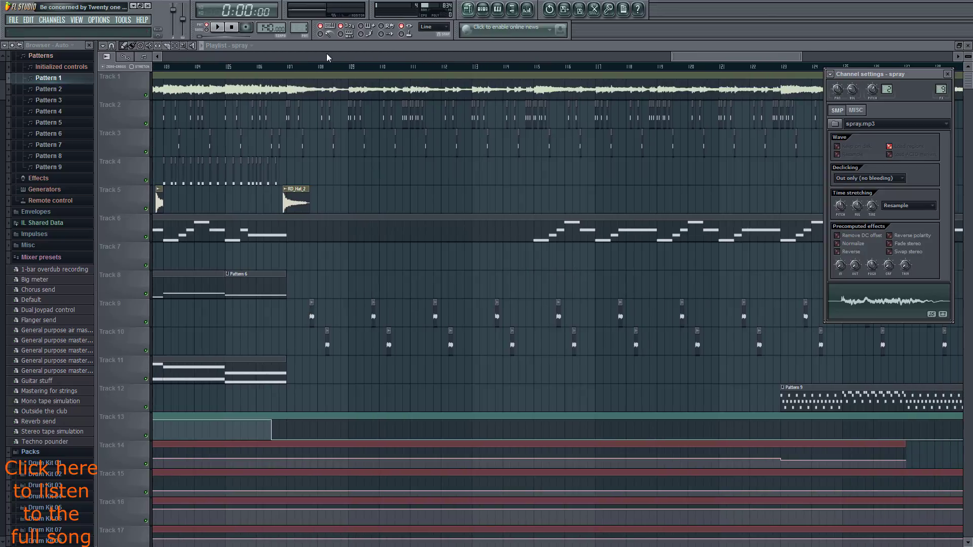
pyautogui.click(483, 11)
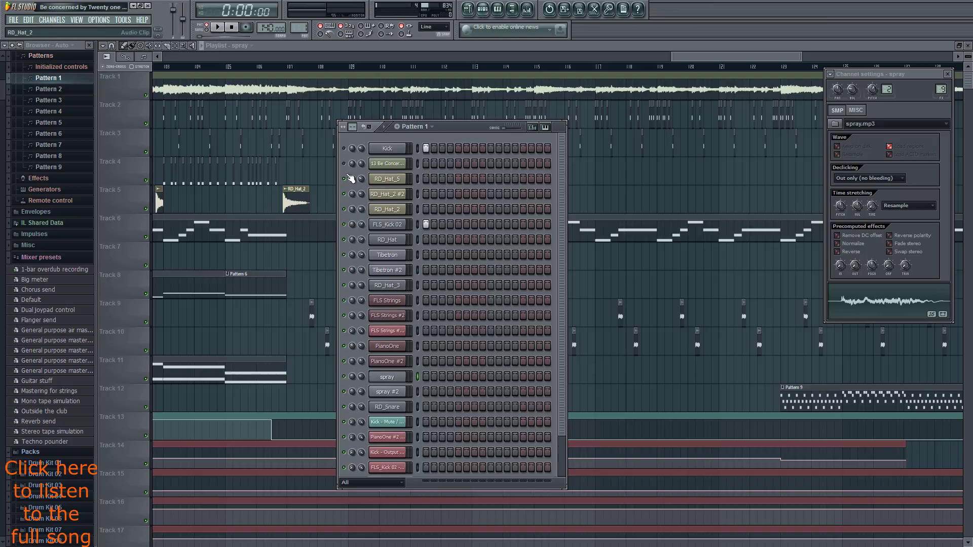
pyautogui.rightClick(348, 381)
pyautogui.click(348, 398)
pyautogui.click(343, 391)
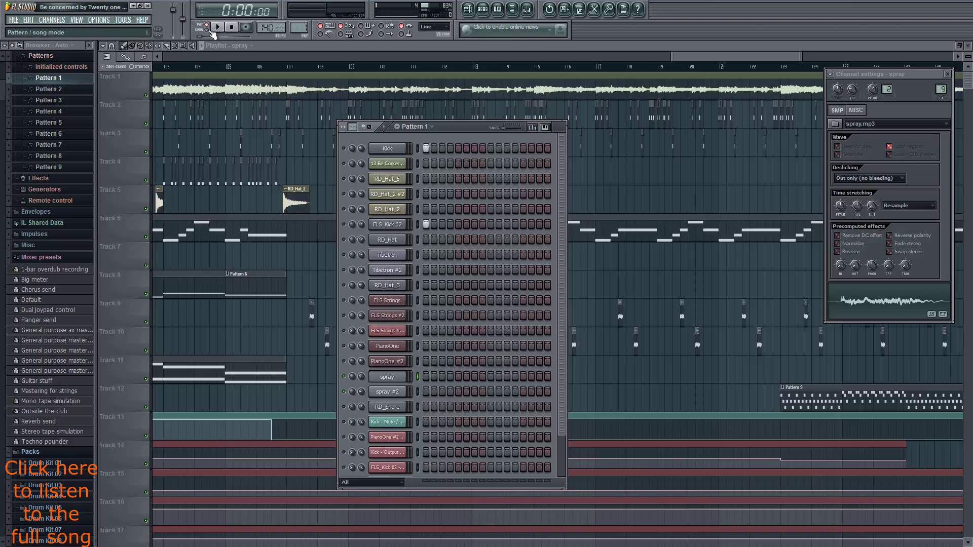
# Switch to song playback, place the playhead in bar 107, and listen to the spray clips on Tracks 9 and 10.
pyautogui.moveTo(320, 67); pyautogui.dragTo(298, 66)
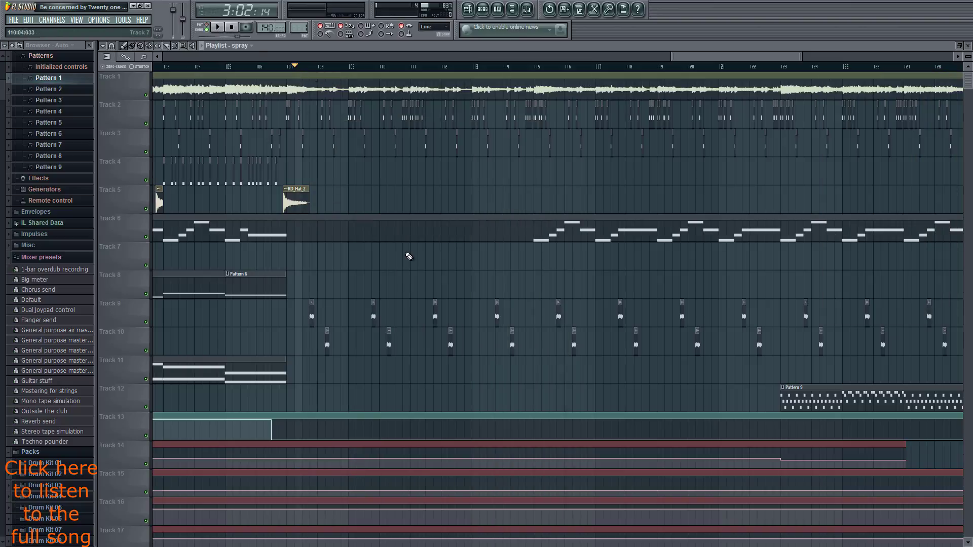
pyautogui.press('space')
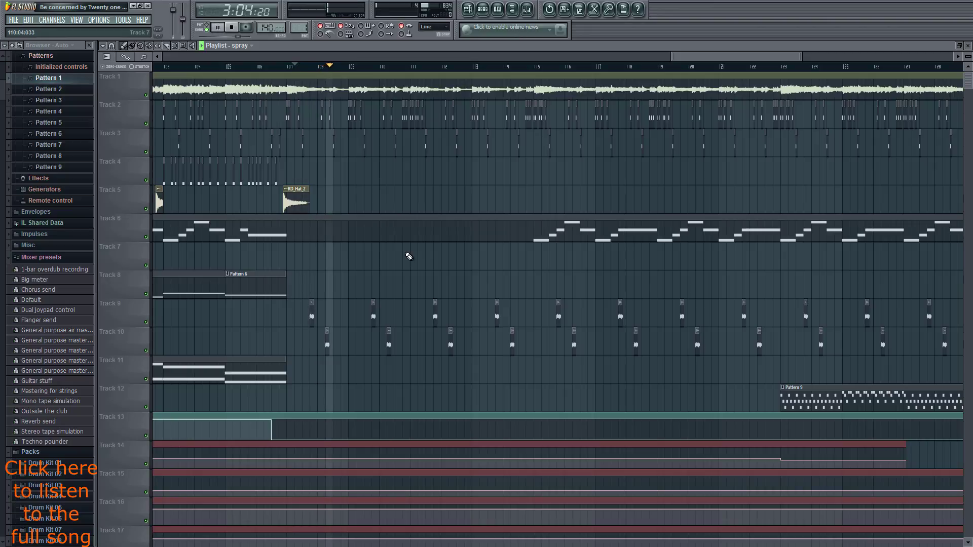
pyautogui.press('space')
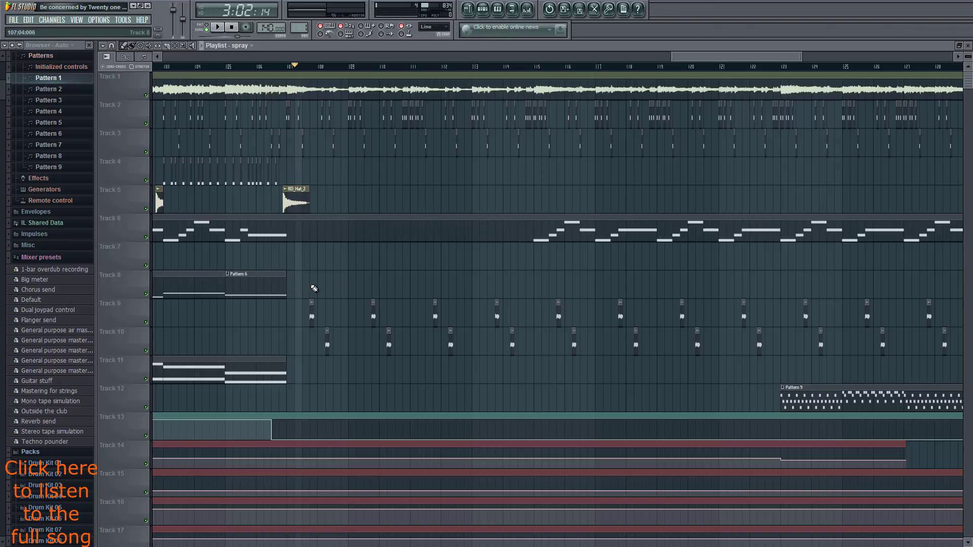
pyautogui.hscroll(-1, 332, 322)
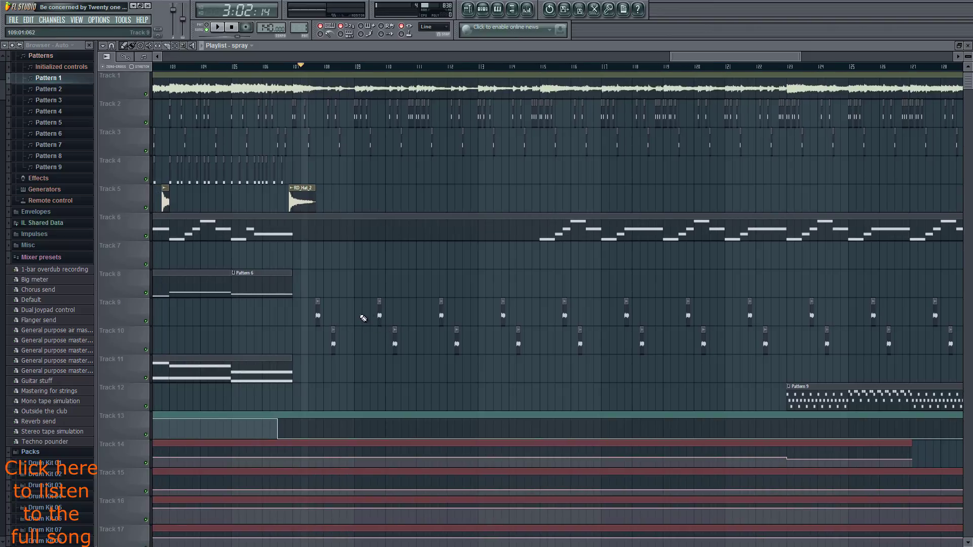
pyautogui.press('space')
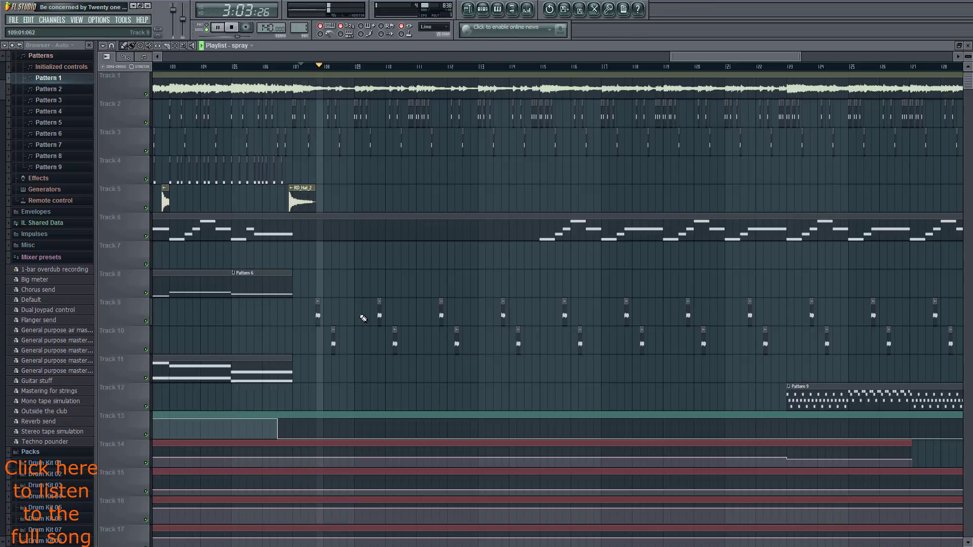
pyautogui.press('space')
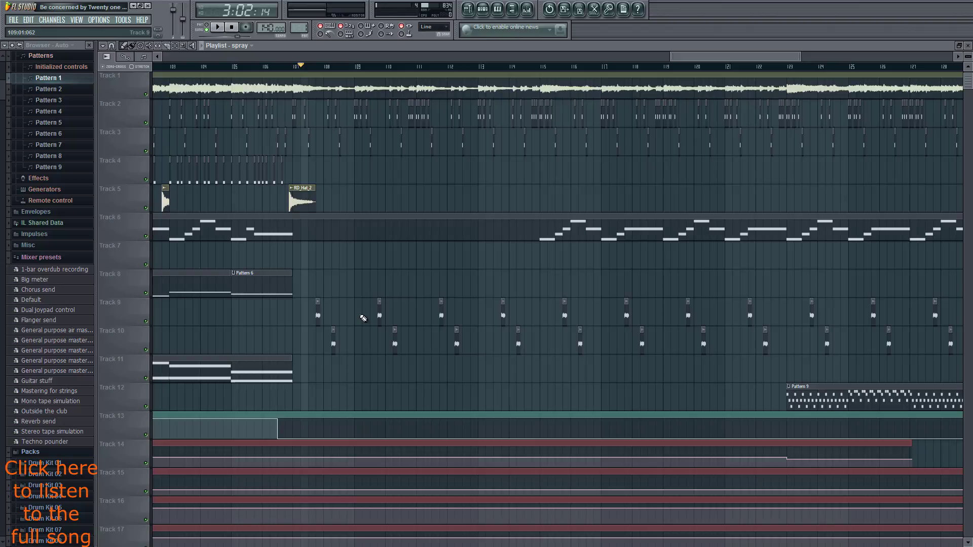
pyautogui.press('space')
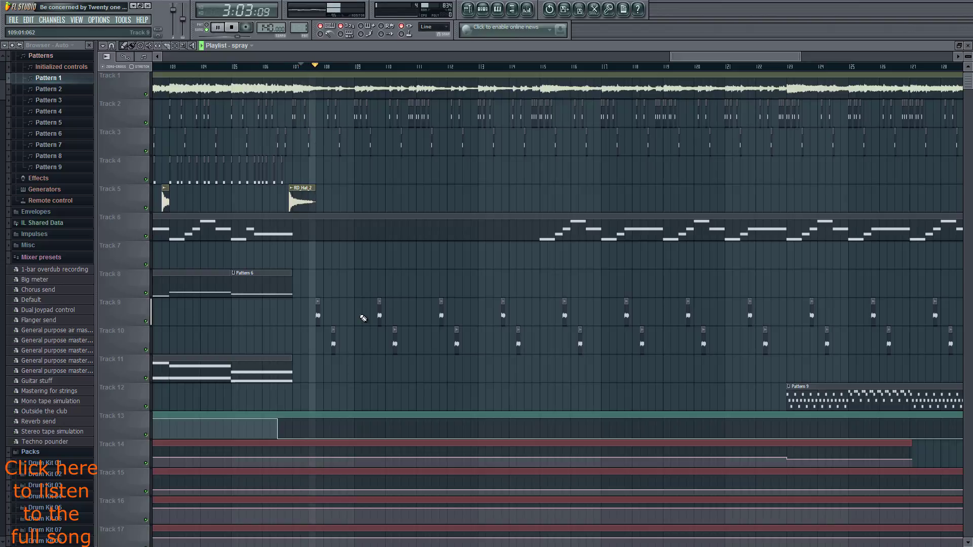
pyautogui.press('space')
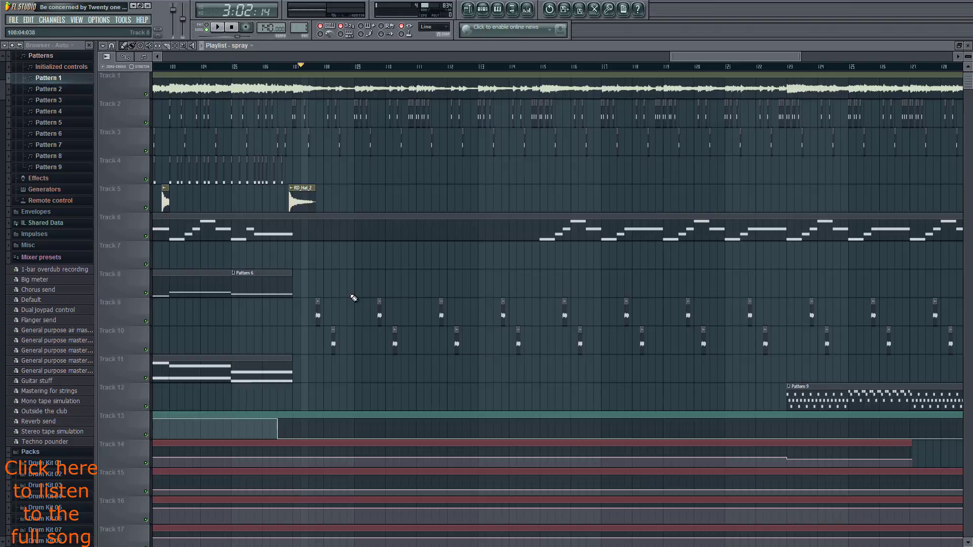
pyautogui.press('space')
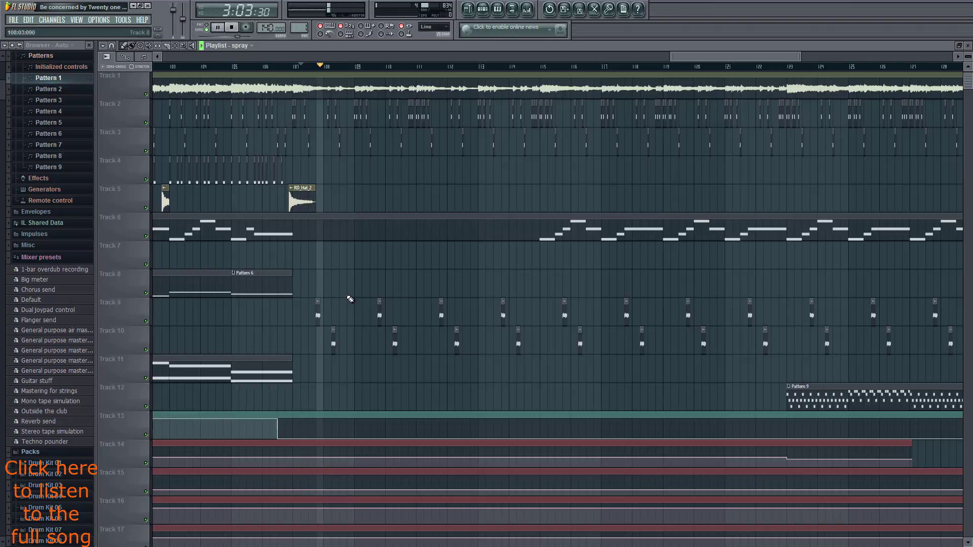
pyautogui.press('space')
# Move the playhead to 107:03 and play the first spray clips again.
pyautogui.click(308, 69)
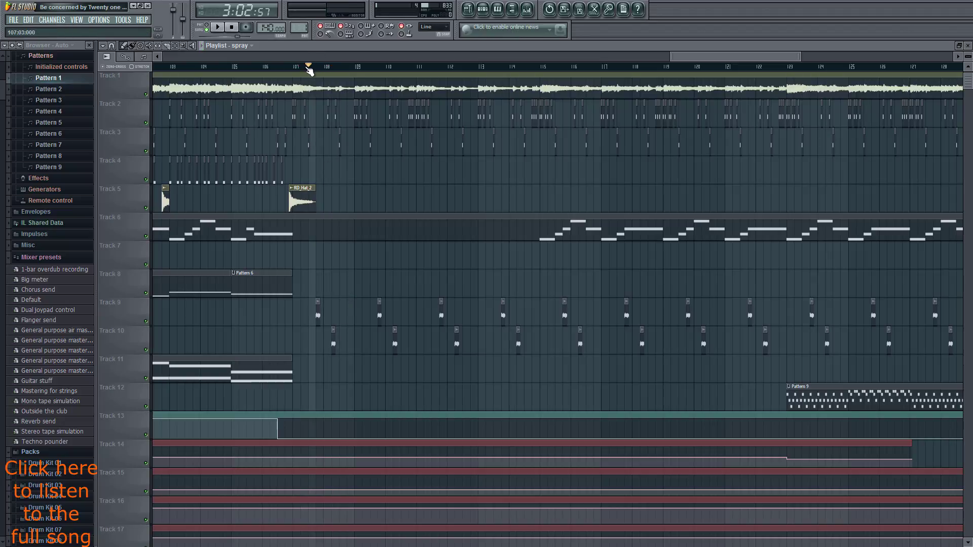
pyautogui.press('space')
pyautogui.press('space')
# Check the settings and mixer inserts of the spray and spray #2 channels, closing all open windows.
pyautogui.doubleClick(316, 317)
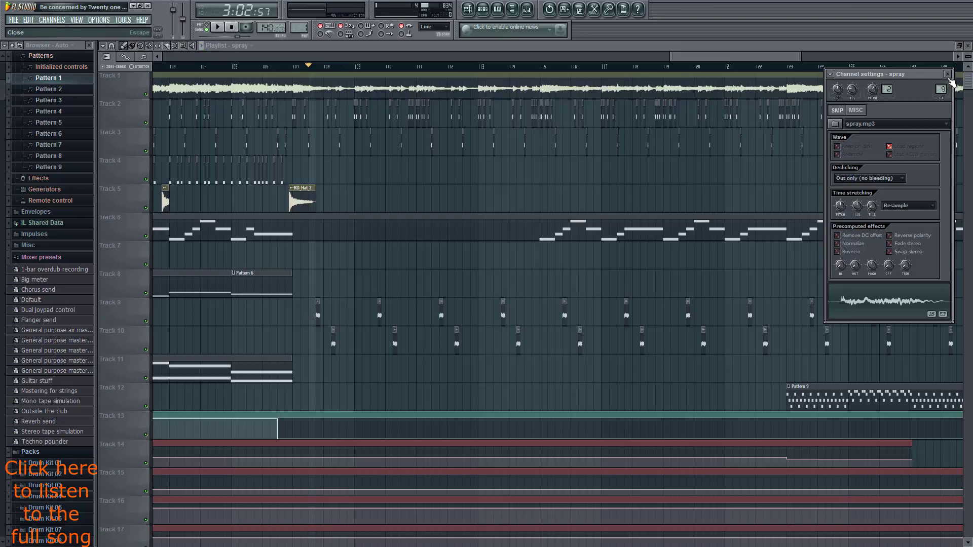
pyautogui.click(947, 74)
pyautogui.click(483, 9)
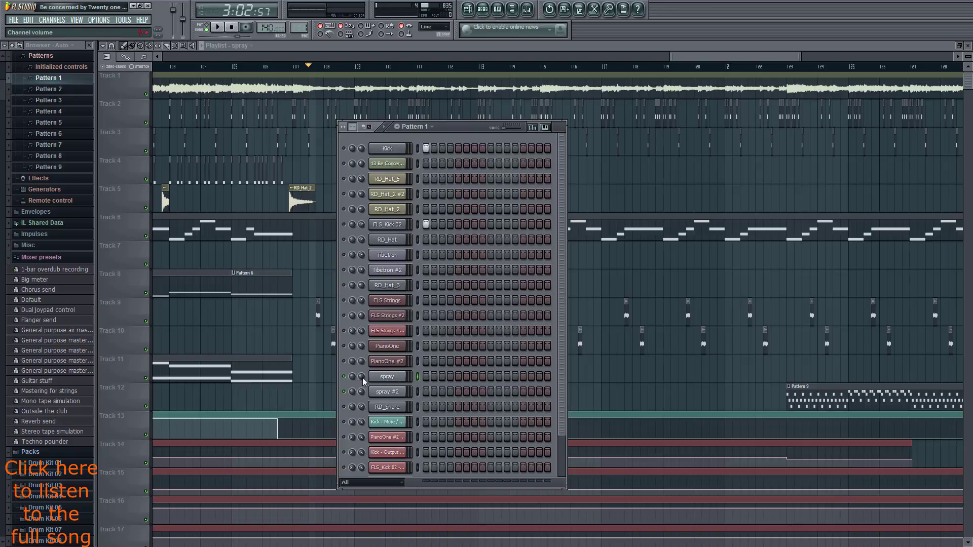
pyautogui.click(528, 9)
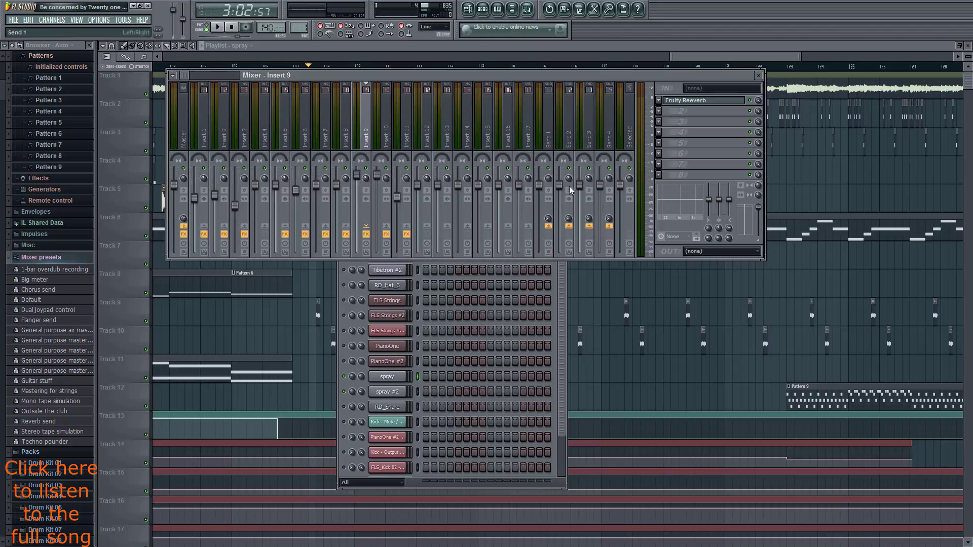
pyautogui.click(400, 393)
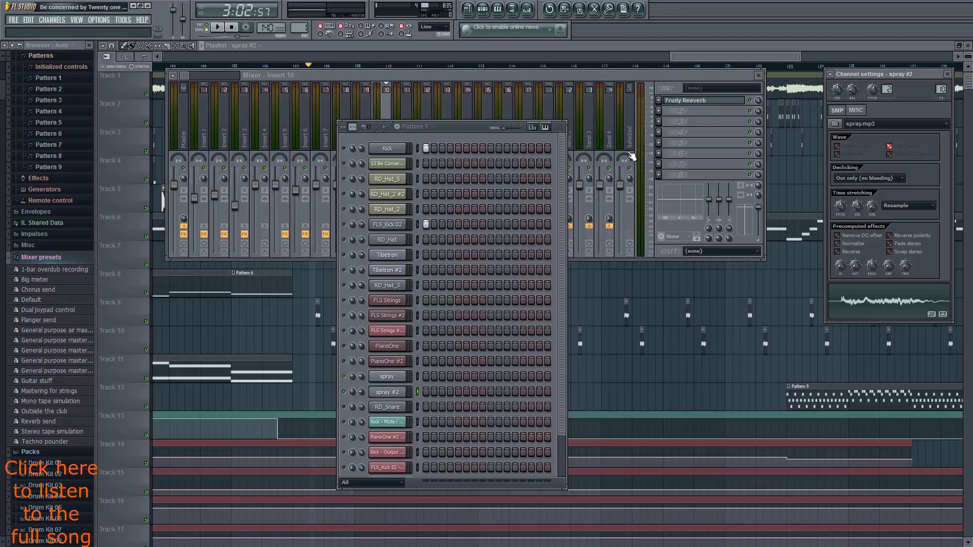
pyautogui.click(391, 376)
pyautogui.click(366, 114)
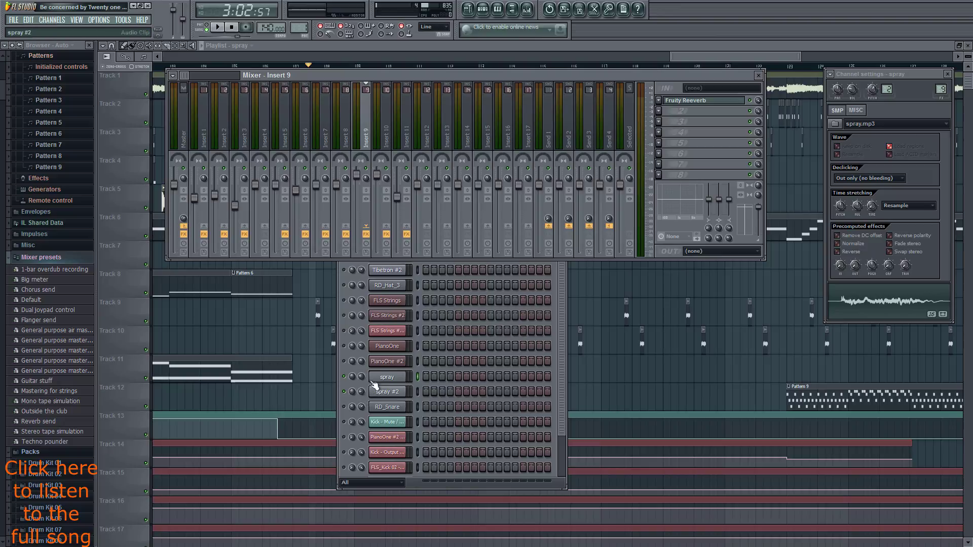
pyautogui.press('F12')
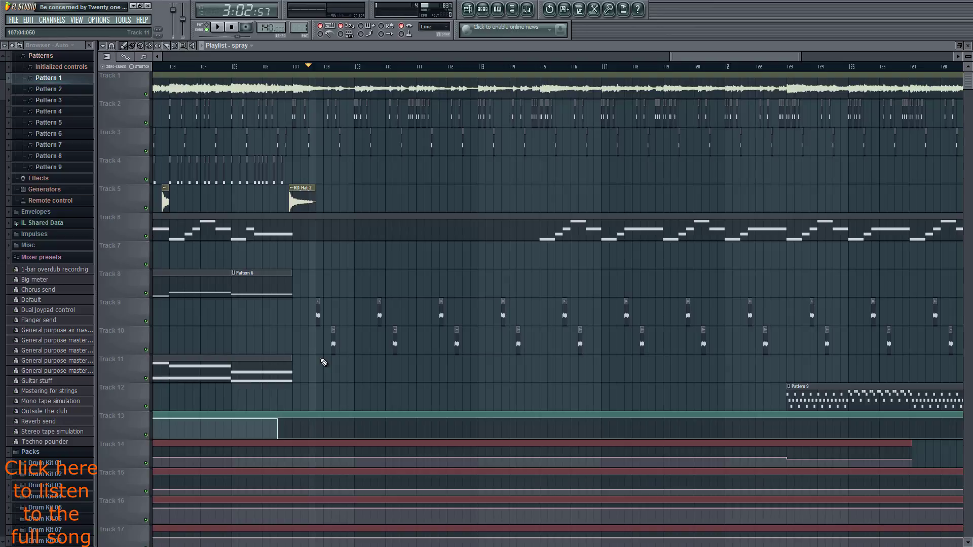
# Play the spray clips, show Fruity Reeverb on mixer Insert 9, and preview the sample from the spray channel settings.
pyautogui.press('space')
pyautogui.press('space')
pyautogui.doubleClick(319, 314)
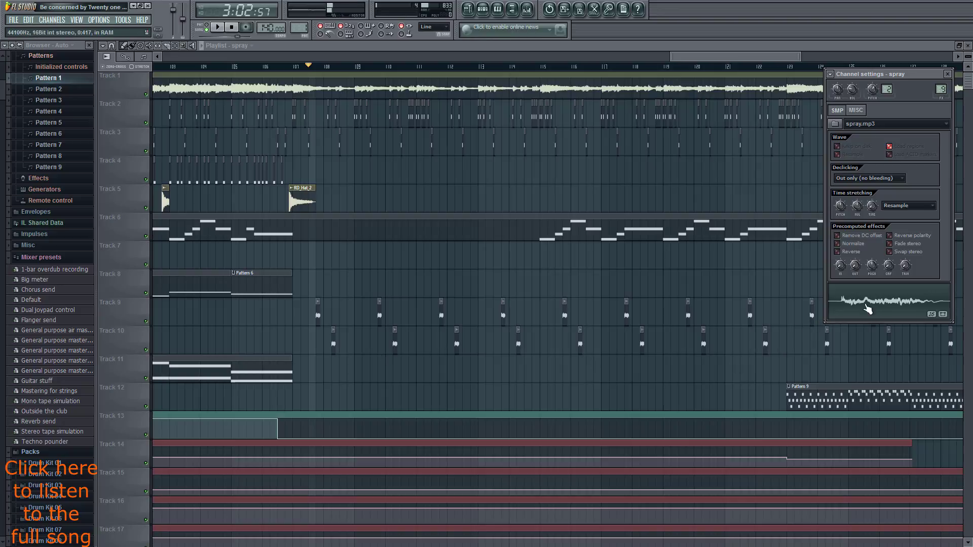
pyautogui.click(527, 9)
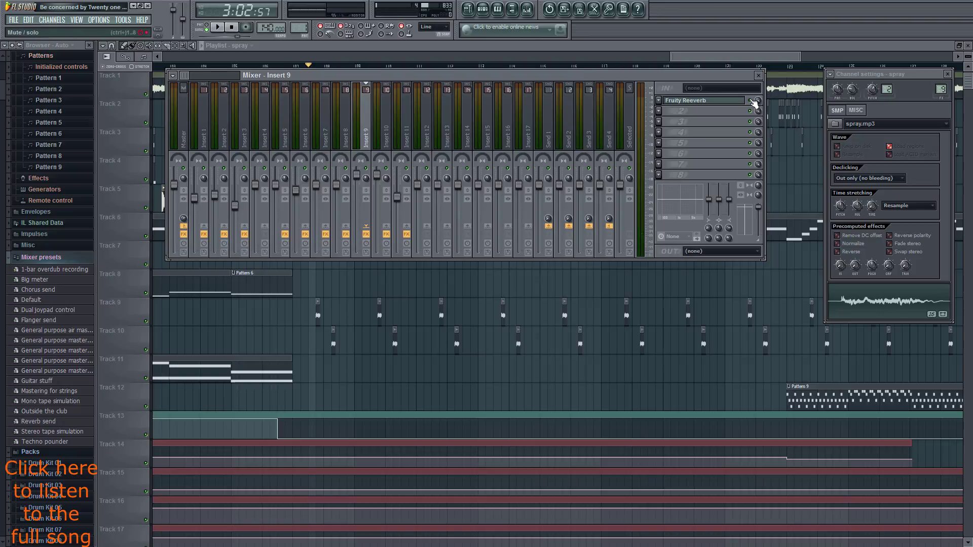
pyautogui.click(911, 310)
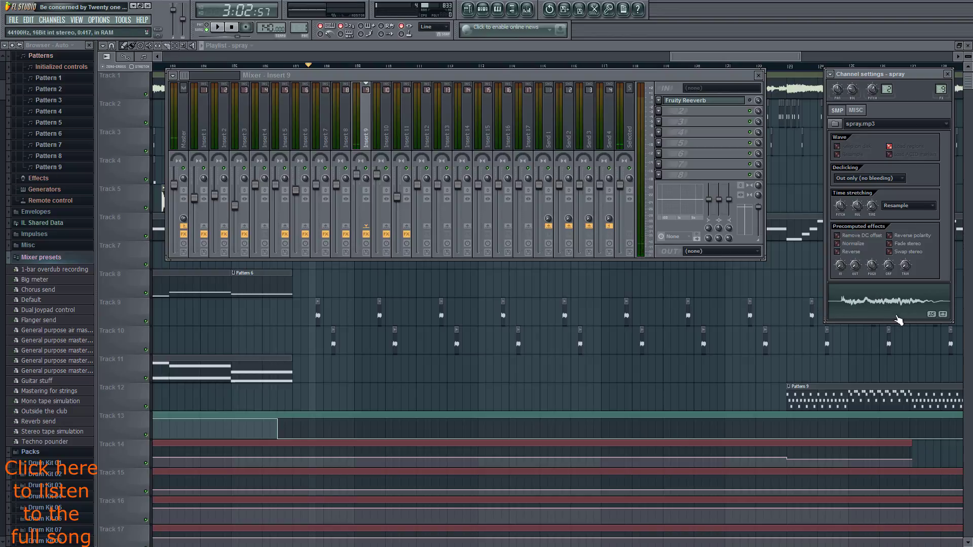
pyautogui.press('F12')
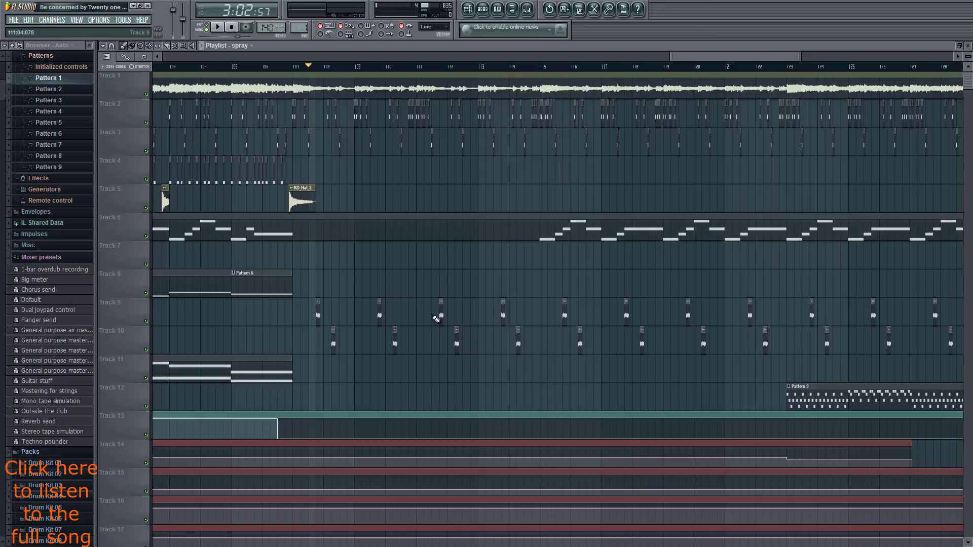
# Extend the first spray clip's start on Track 9 earlier, slice it at 107:04, delete the front piece, and play it.
pyautogui.scroll(6, 438, 306)
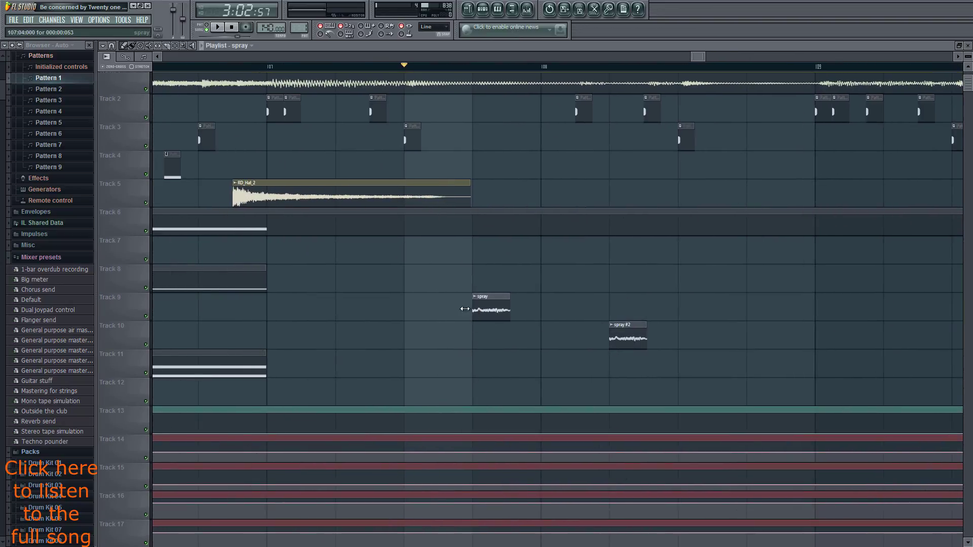
pyautogui.moveTo(472, 311); pyautogui.dragTo(413, 313)
pyautogui.click(166, 45)
pyautogui.moveTo(473, 289); pyautogui.dragTo(474, 339)
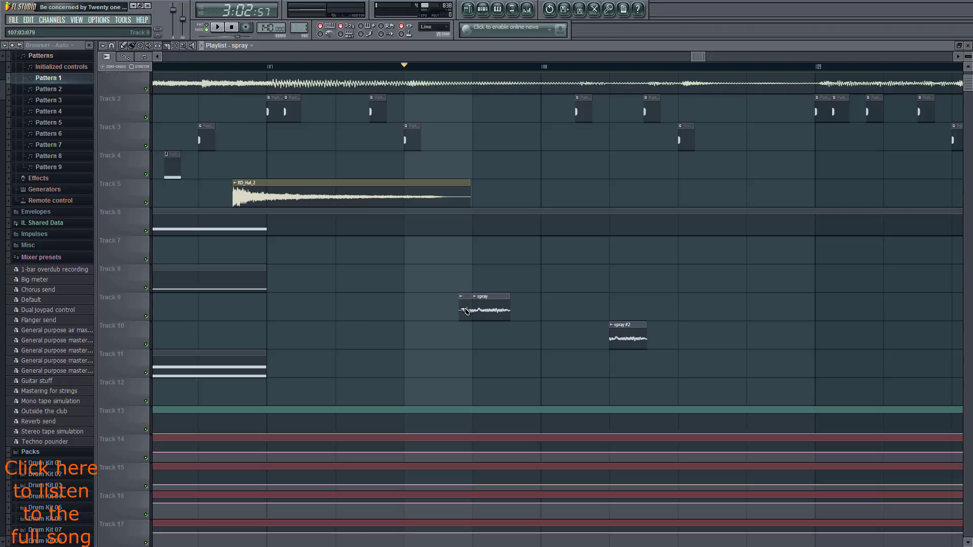
pyautogui.rightClick(462, 308)
pyautogui.press('space')
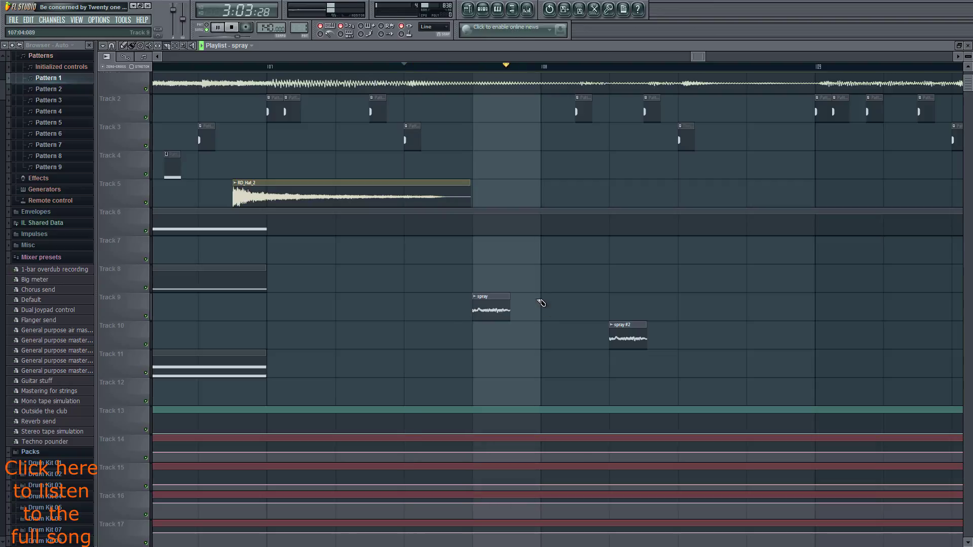
pyautogui.press('space')
# Try extending the end of the Track 9 spray clip into bar 108, listen to it, and undo the resize.
pyautogui.click(124, 48)
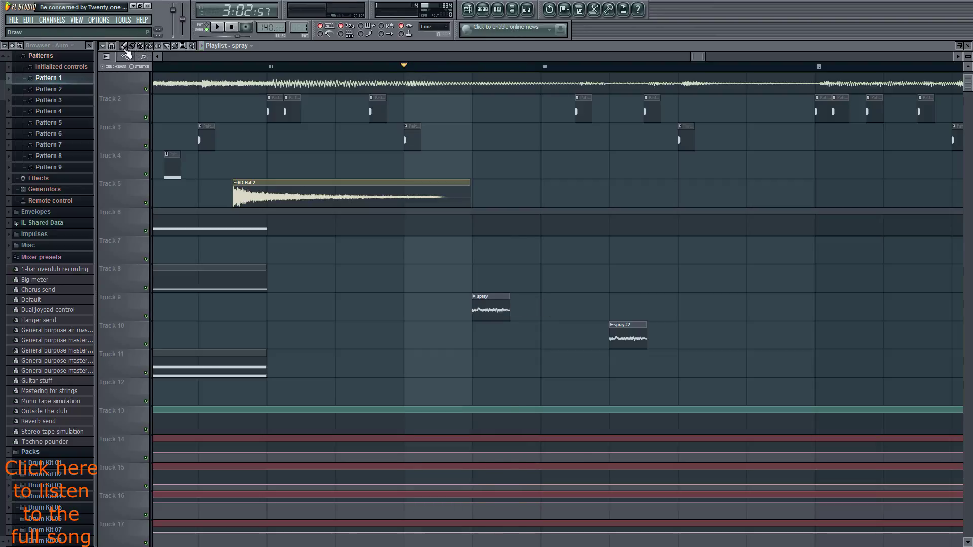
pyautogui.moveTo(530, 297); pyautogui.dragTo(560, 299)
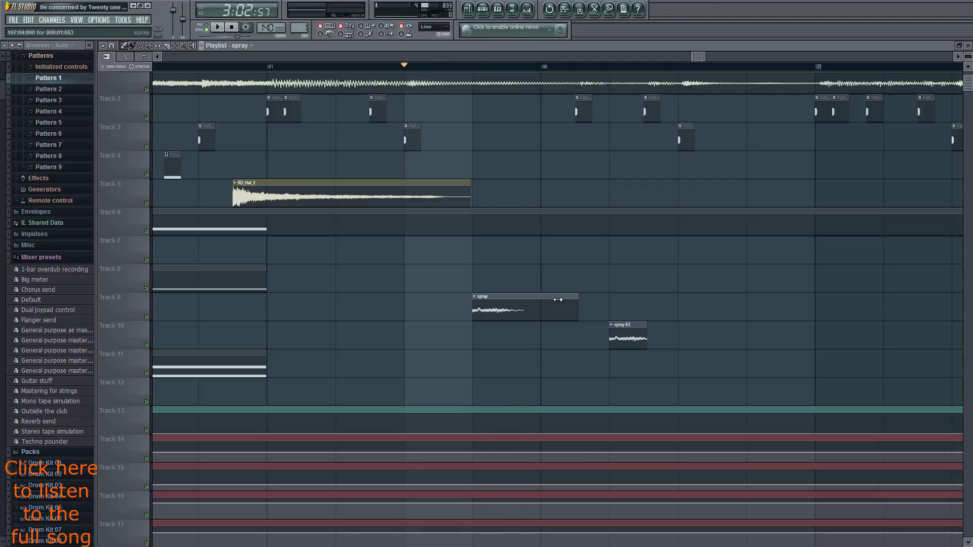
pyautogui.press('space')
pyautogui.press('space')
pyautogui.press('space')
pyautogui.press('space')
pyautogui.hotkey('ctrl', 'z')
pyautogui.press('space')
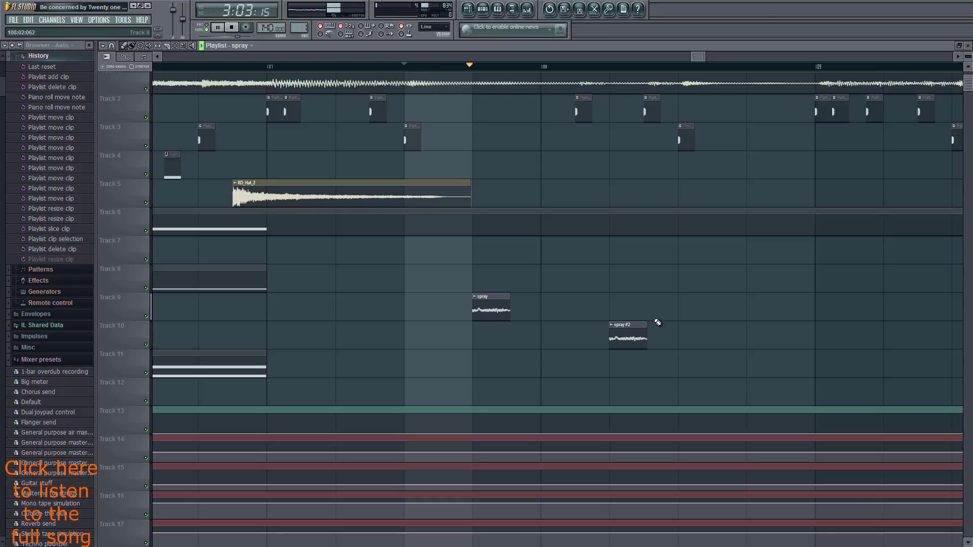
pyautogui.press('space')
# Show the channel rack and the Fruity Reeverb settings on mixer Insert 9, then close the effect and mixer windows.
pyautogui.scroll(-2, 667, 318)
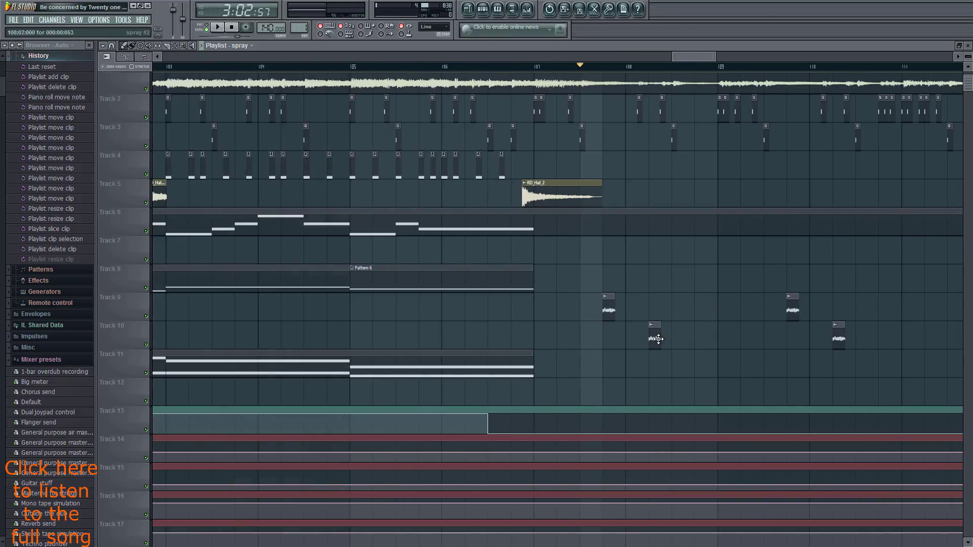
pyautogui.click(483, 9)
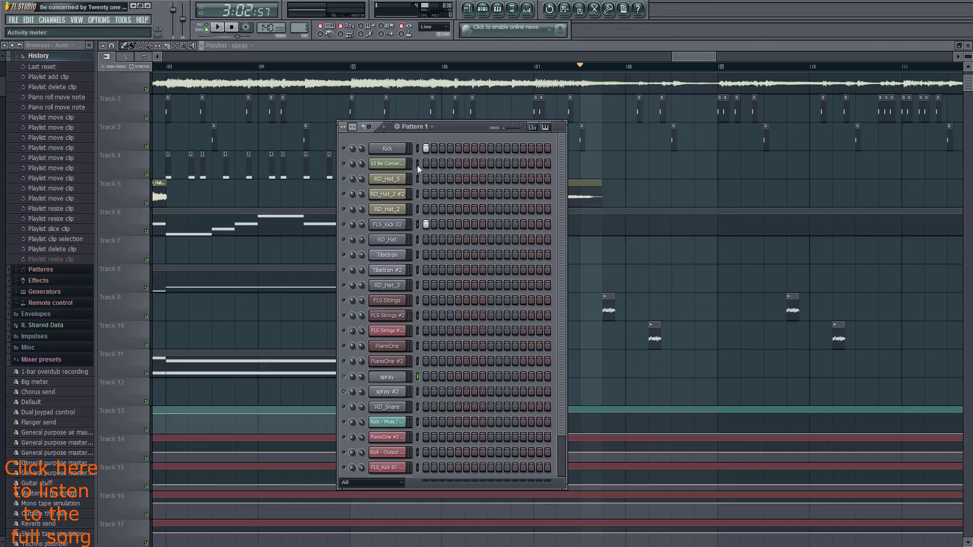
pyautogui.click(527, 9)
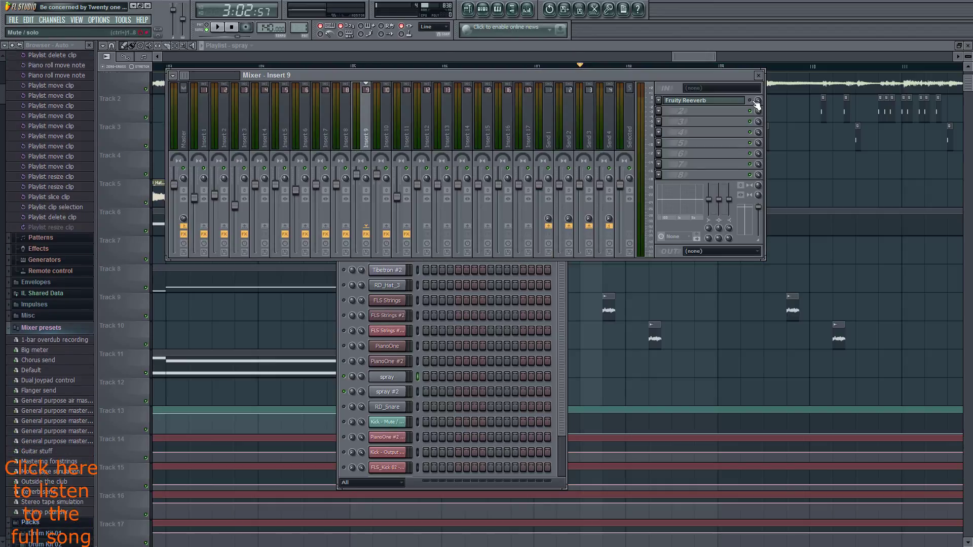
pyautogui.press('space')
pyautogui.press('space')
pyautogui.click(702, 100)
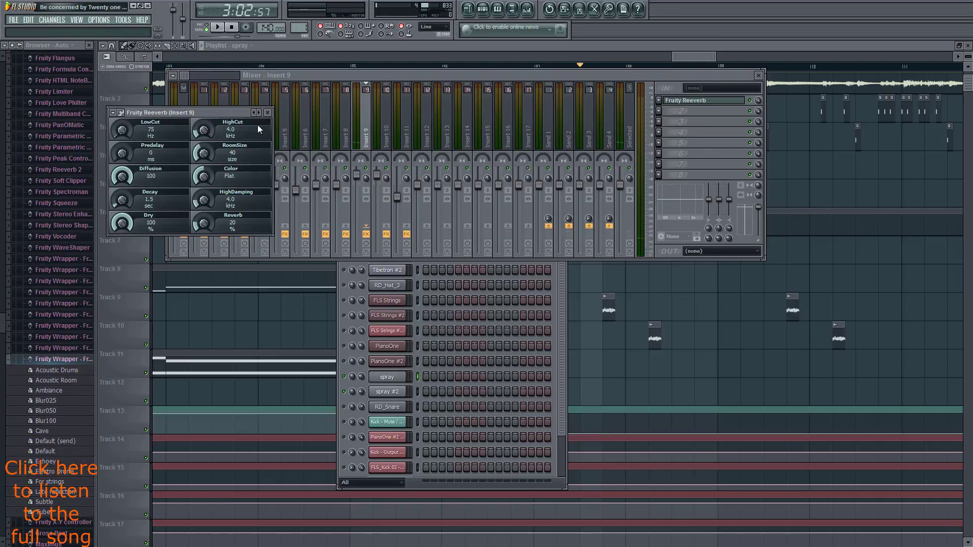
pyautogui.click(267, 112)
pyautogui.press('F9')
# Examine the arrangement of pattern, spray and automation clips across the whole song in the playlist.
pyautogui.scroll(-8, 682, 317)
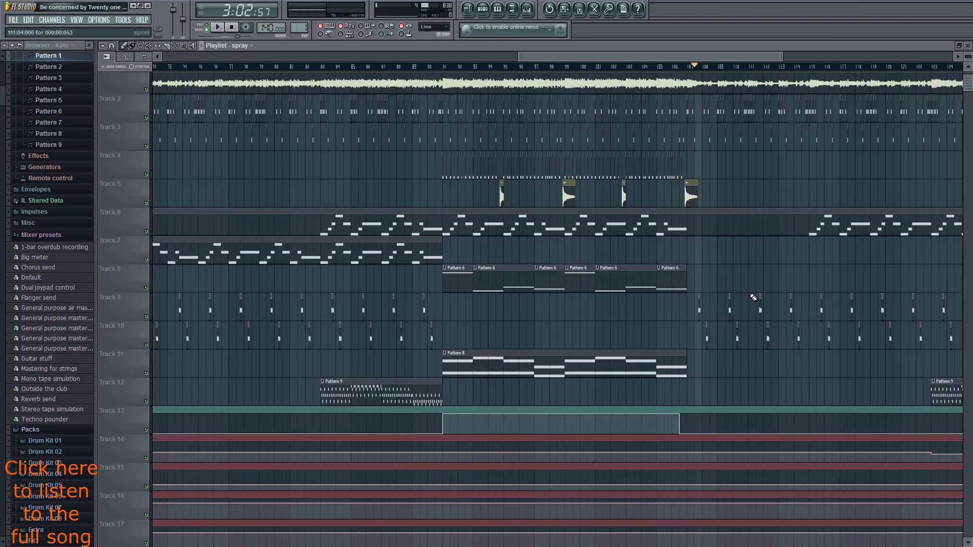
pyautogui.scroll(3, 563, 268)
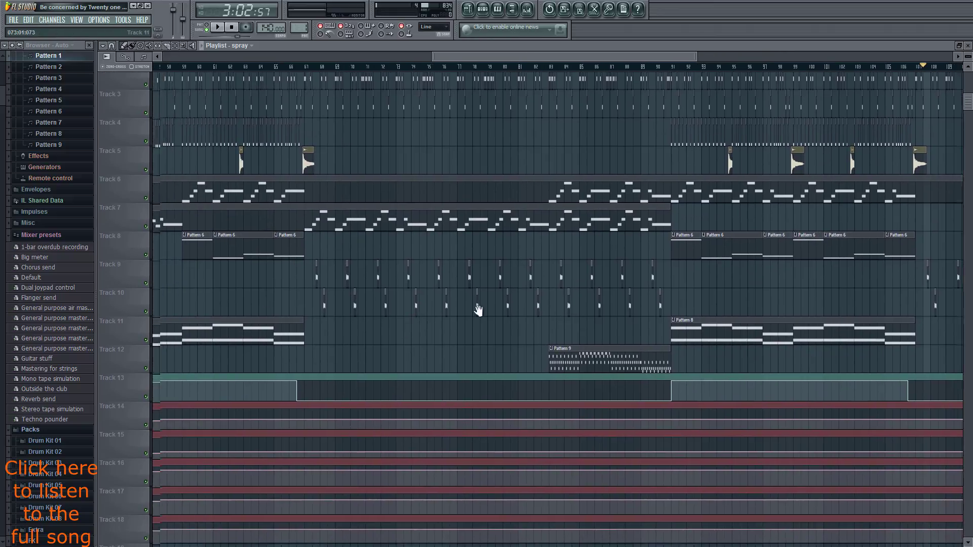
pyautogui.hscroll(-5, 506, 323)
pyautogui.scroll(-5, 608, 284)
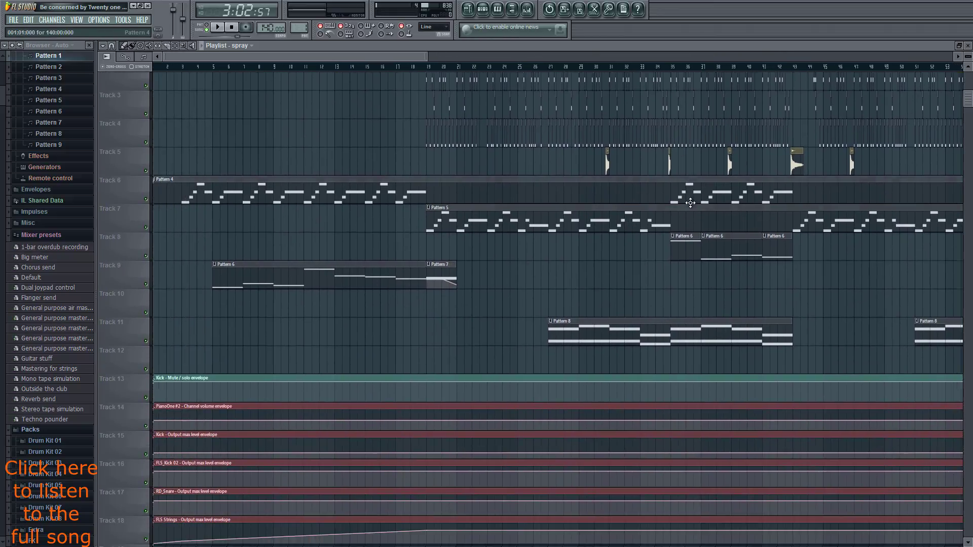
pyautogui.scroll(5, 487, 181)
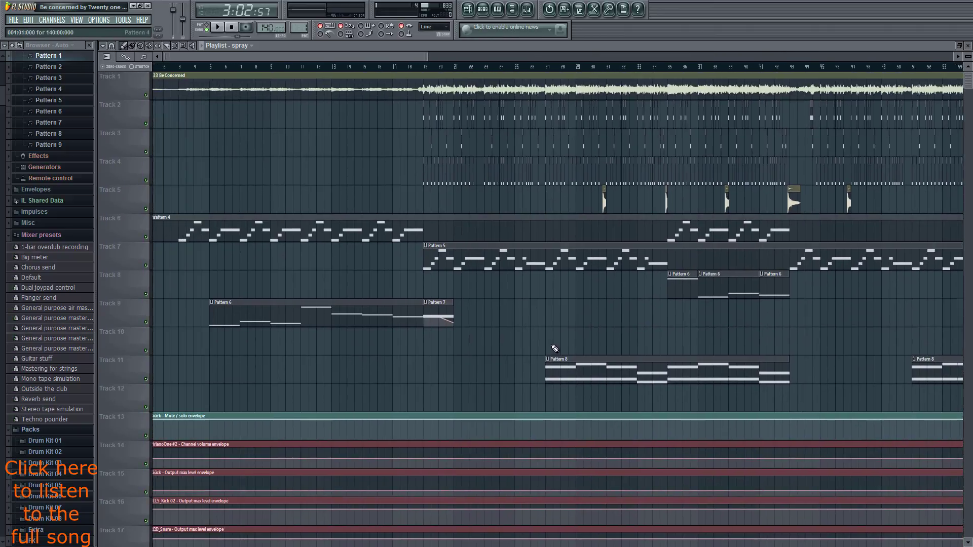
pyautogui.scroll(8, 539, 192)
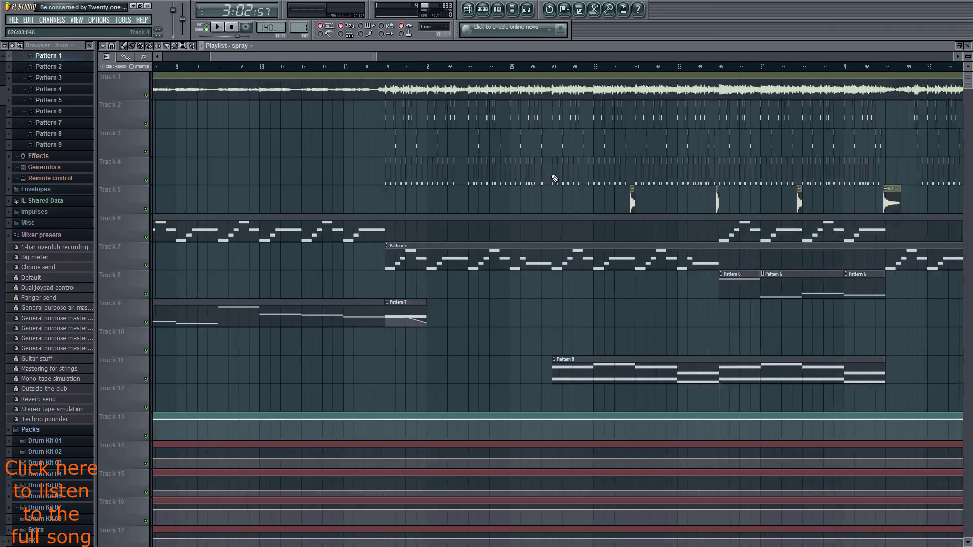
pyautogui.scroll(-10, 538, 191)
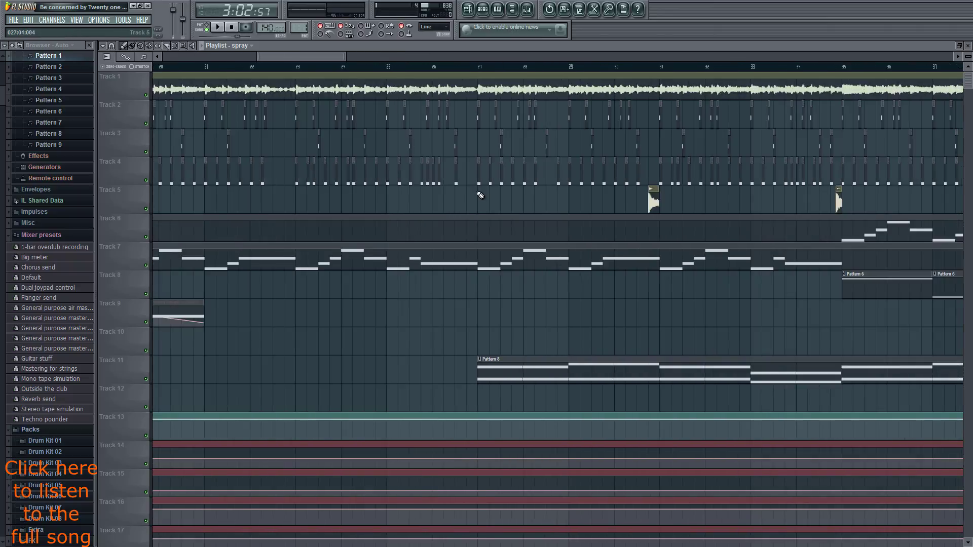
pyautogui.hscroll(6, 749, 201)
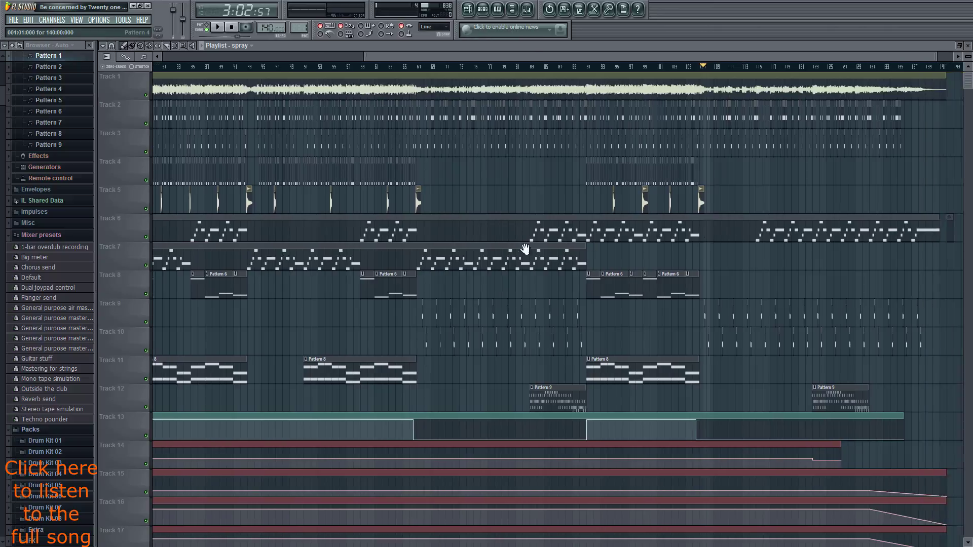
pyautogui.hscroll(-4, 658, 280)
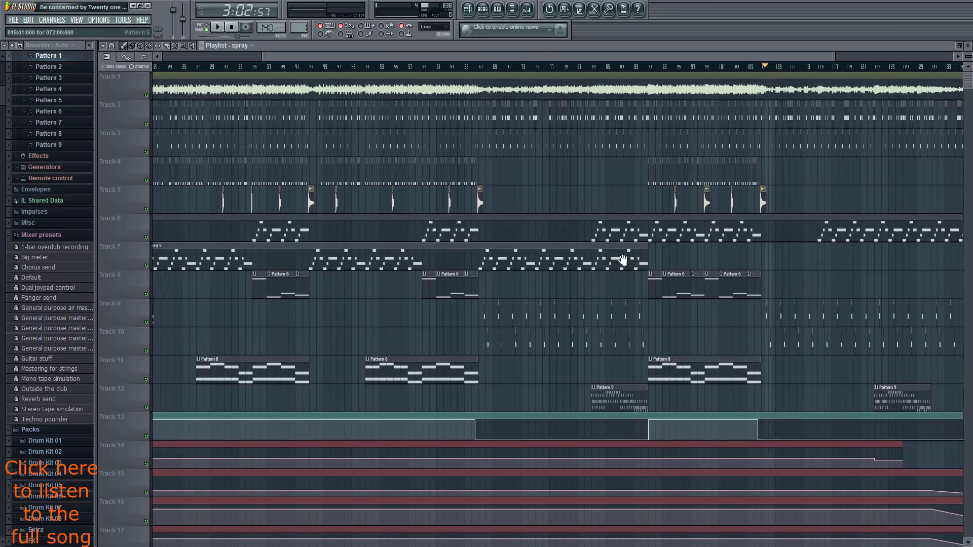
pyautogui.scroll(-2, 731, 307)
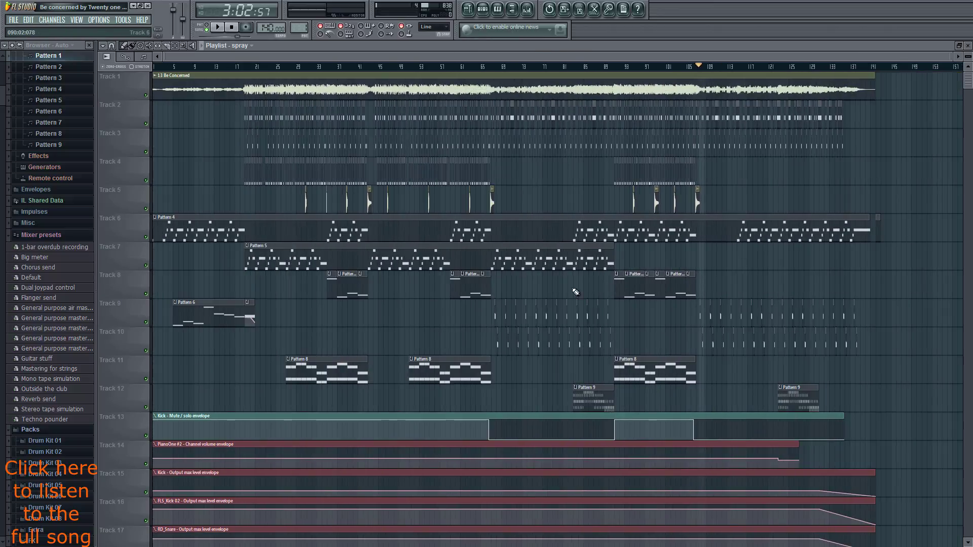
pyautogui.scroll(3, 669, 349)
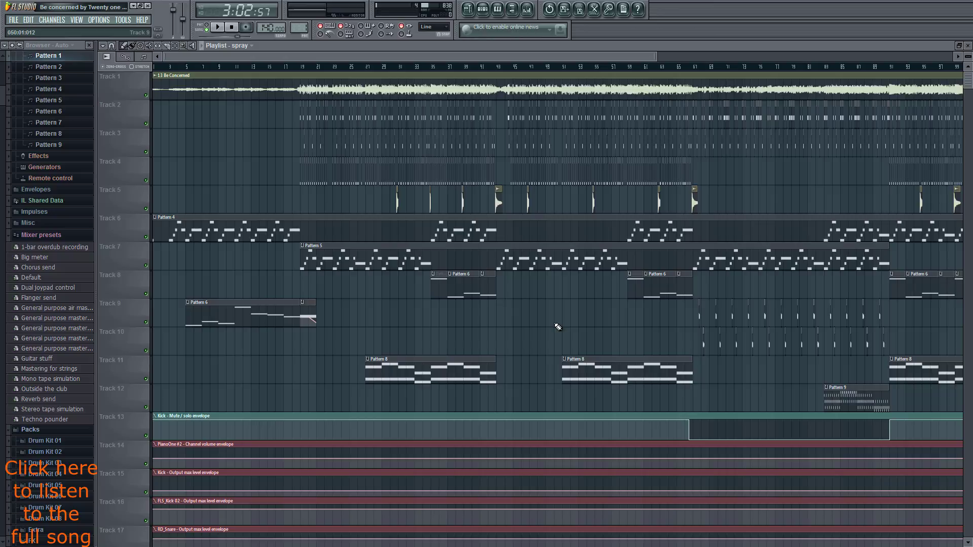
pyautogui.hscroll(6, 558, 327)
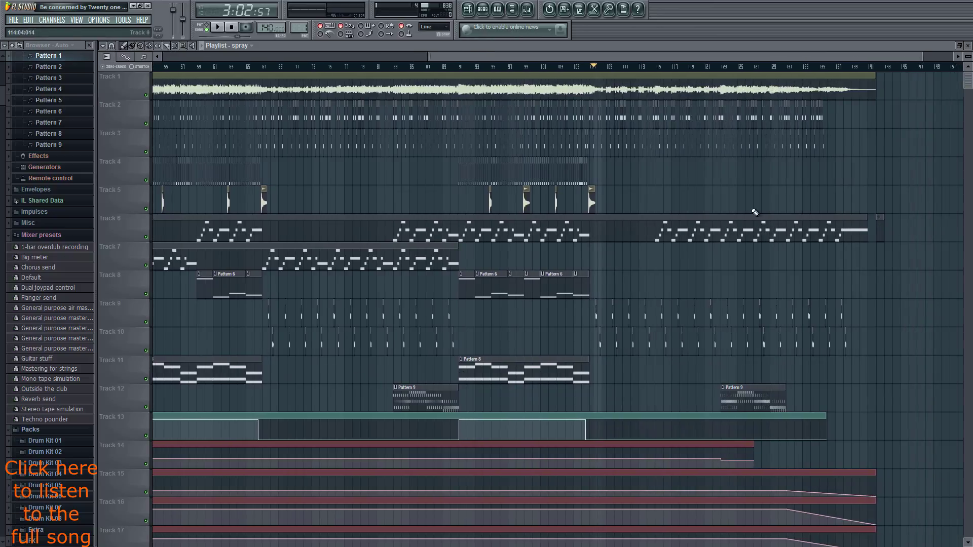
# Place the playhead at the last Pattern 9 clip on Track 12 and show the PianoOne #2 channel settings.
pyautogui.click(722, 66)
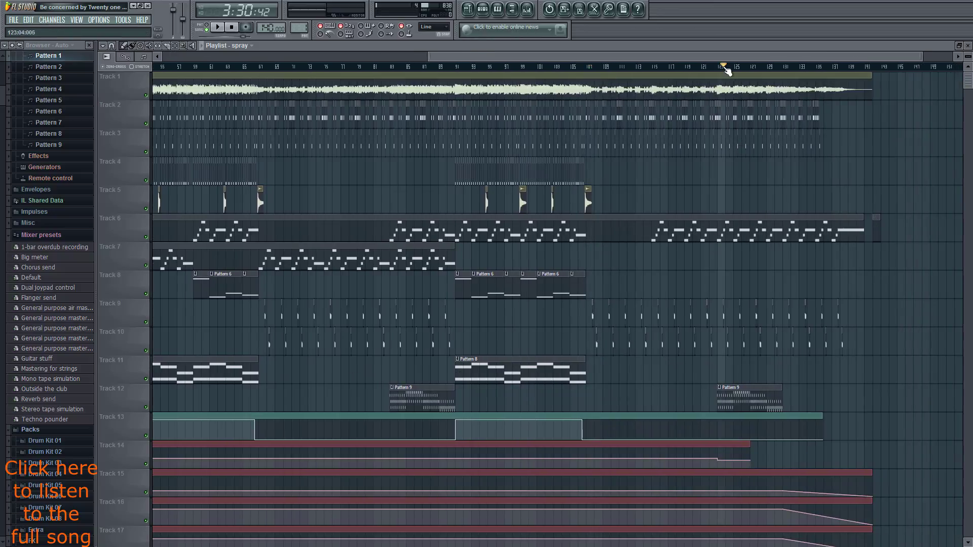
pyautogui.click(482, 8)
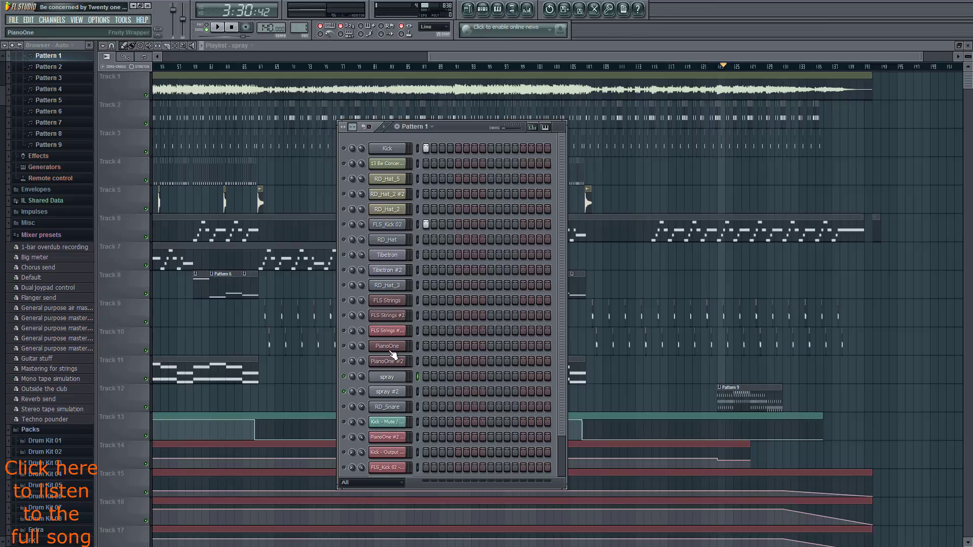
pyautogui.click(395, 369)
pyautogui.click(675, 290)
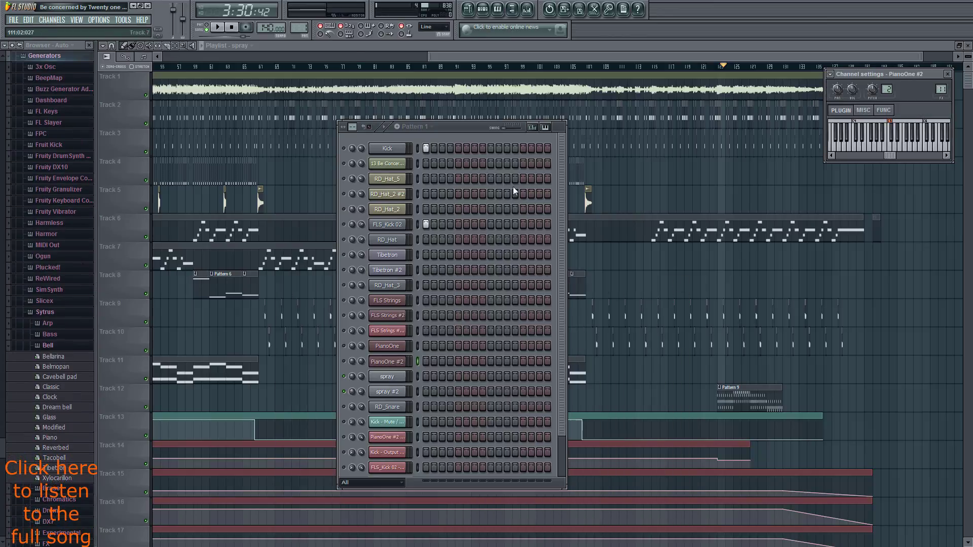
# Select Pattern 9, solo the PianoOne #2 channel, and play the pattern in pattern mode before stopping playback.
pyautogui.scroll(8, 299, 31)
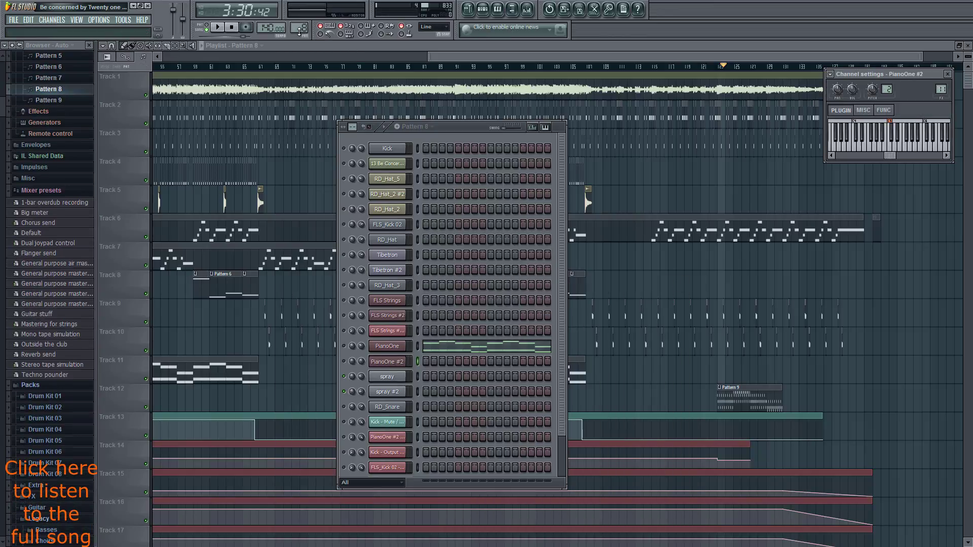
pyautogui.rightClick(345, 362)
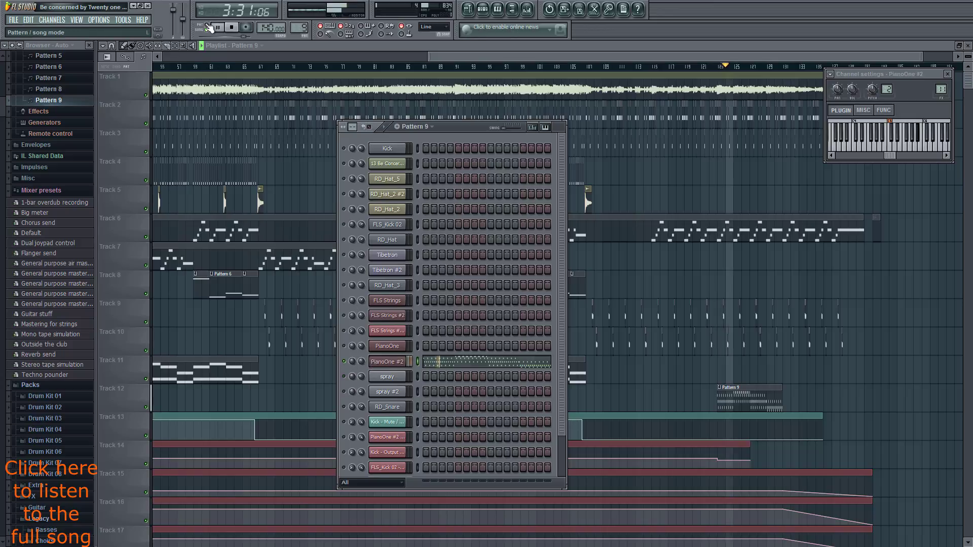
pyautogui.press('space')
pyautogui.press('space')
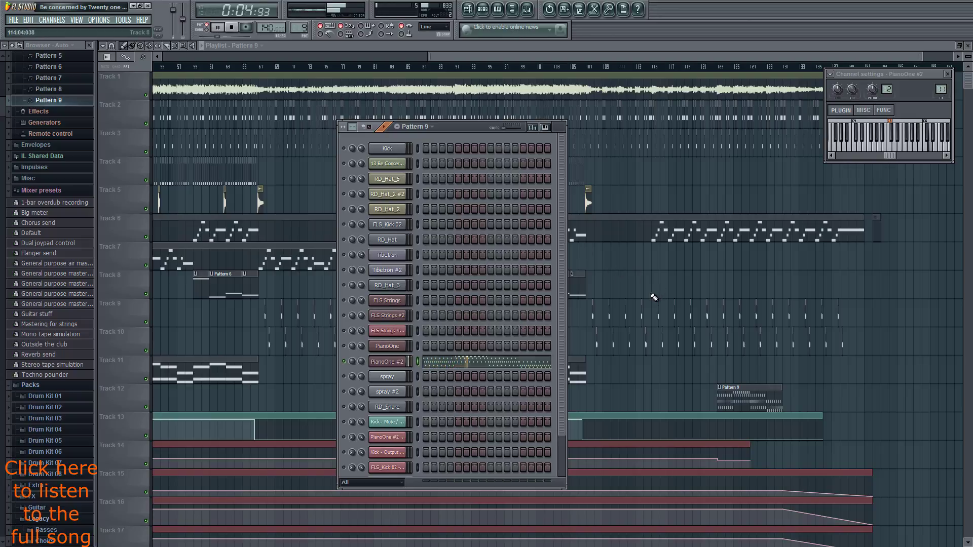
pyautogui.press('space')
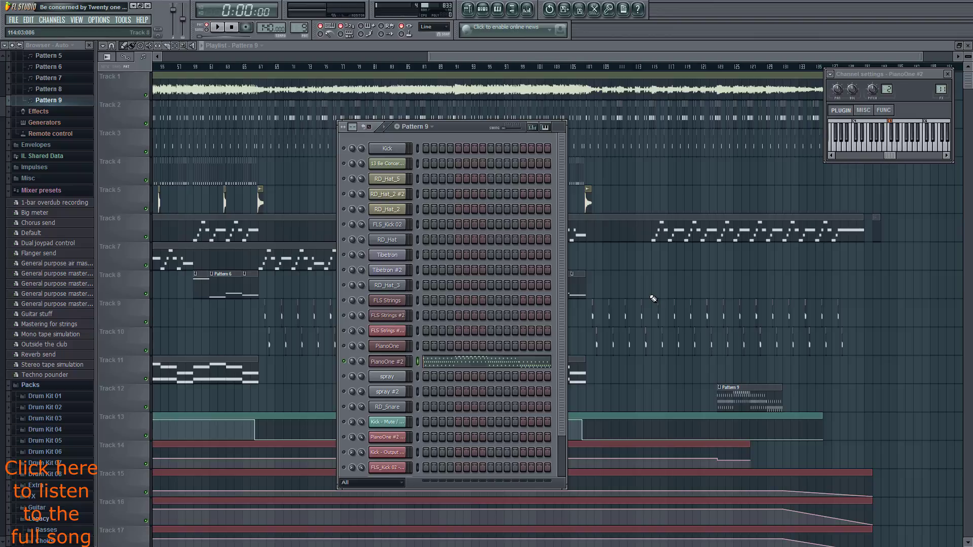
# Return to the unobstructed playlist and show the arrangement from the start of the song.
pyautogui.press('F5')
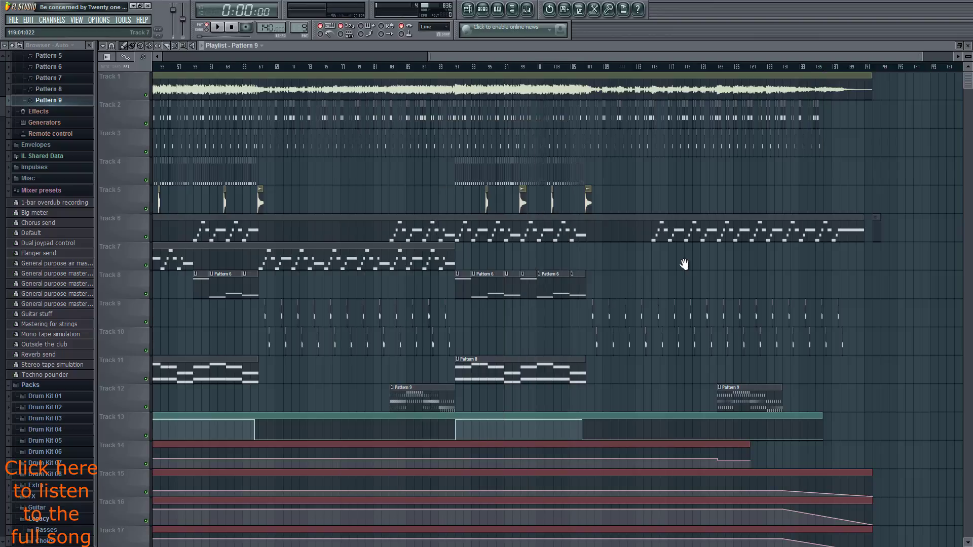
pyautogui.hscroll(-5, 558, 279)
pyautogui.hscroll(-7, 547, 323)
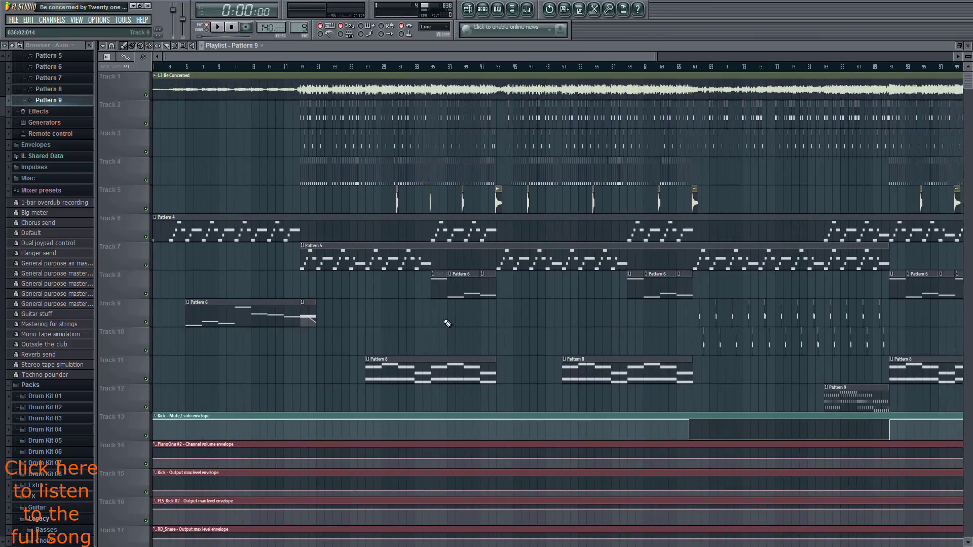